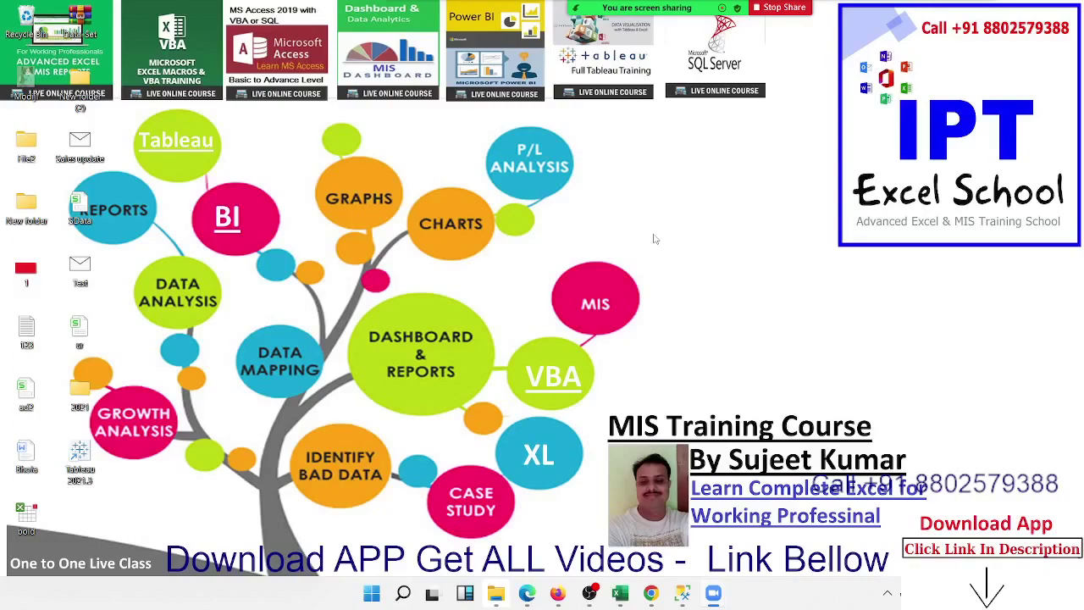
# Bring SQL Server Management Studio forward, showing the IPT tables dbo.Data$, dbo.RD and dbo.SL
pyautogui.click(684, 592)
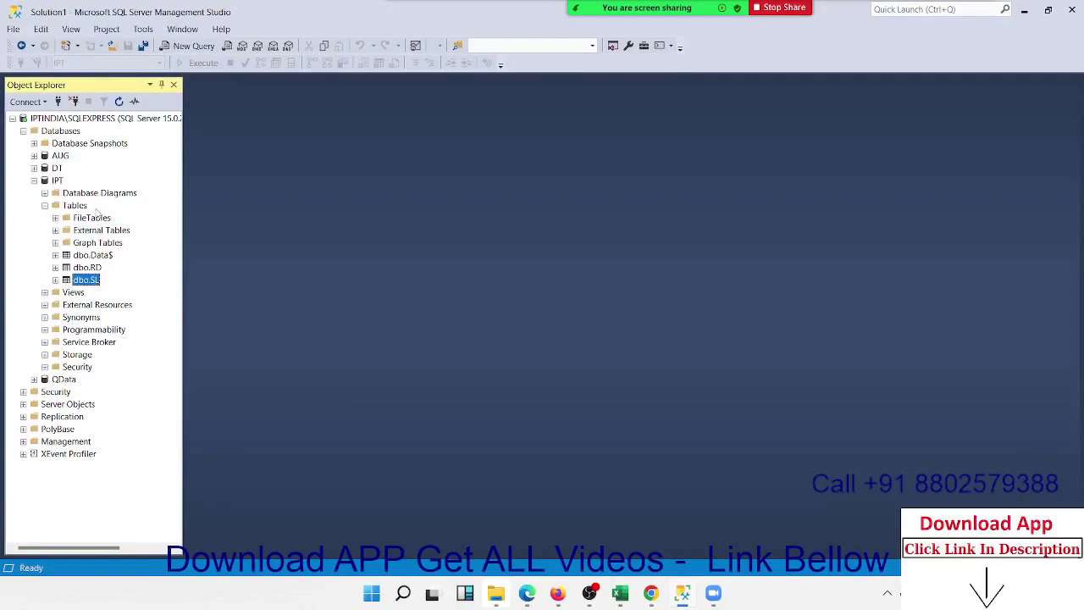
# Dismiss the dbo.SL table menu, then open and close an empty query editor
pyautogui.rightClick(95, 281)
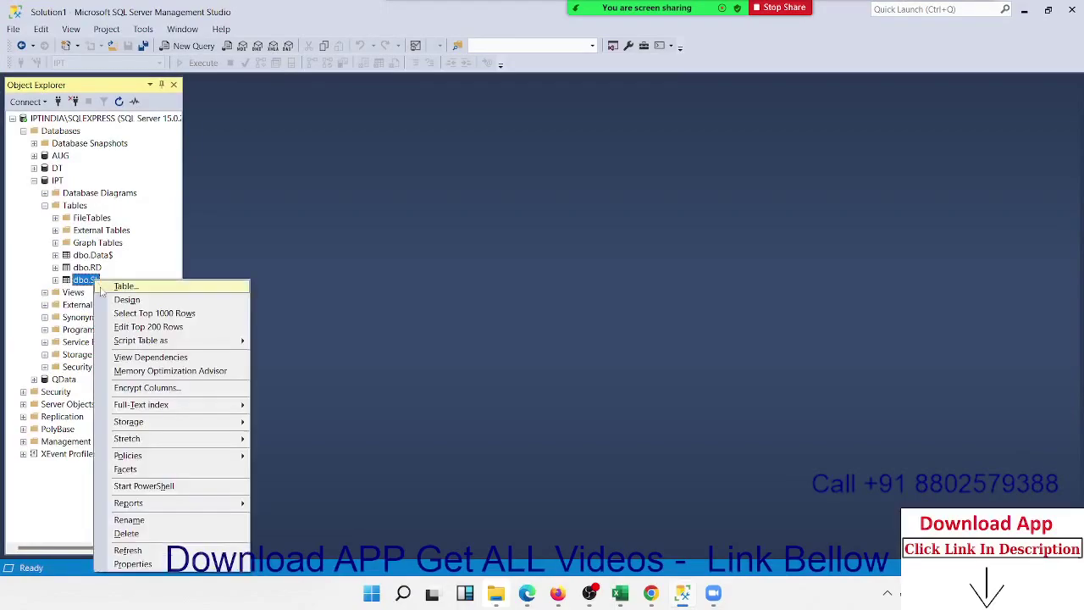
pyautogui.click(275, 219)
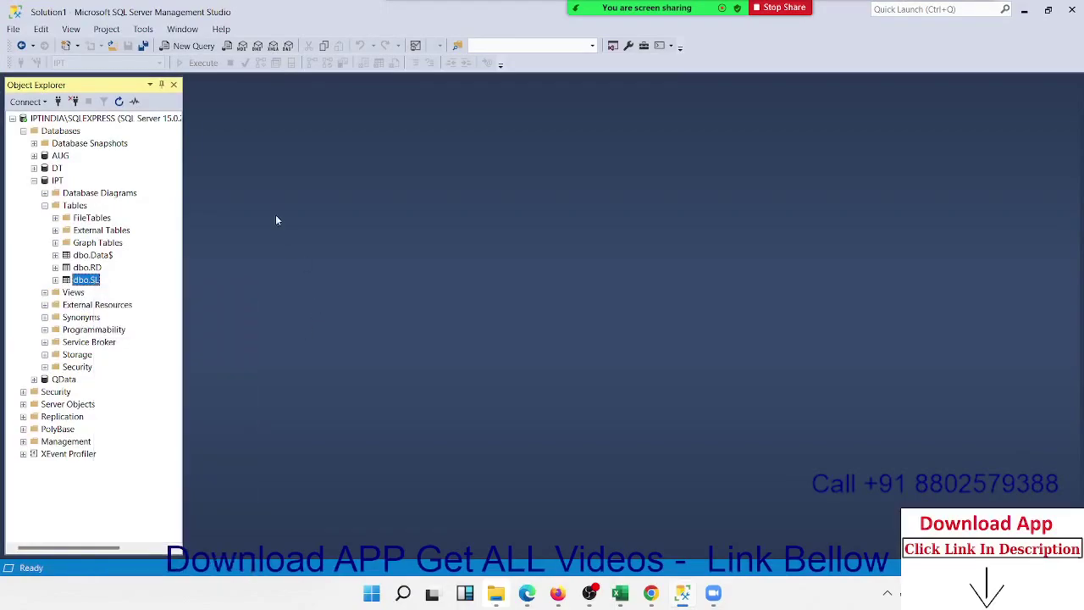
pyautogui.click(191, 45)
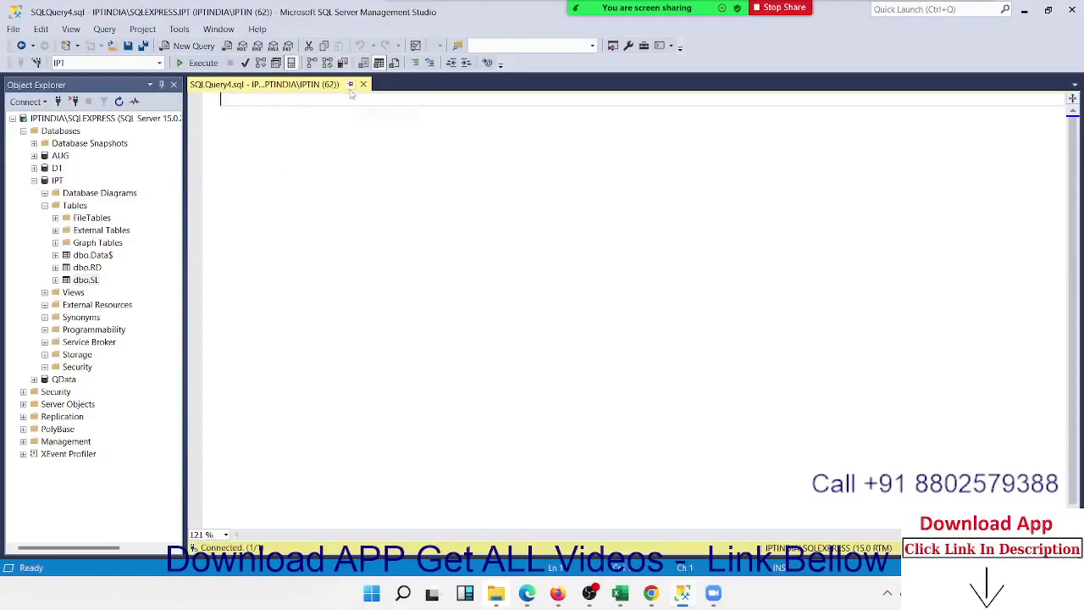
pyautogui.click(363, 83)
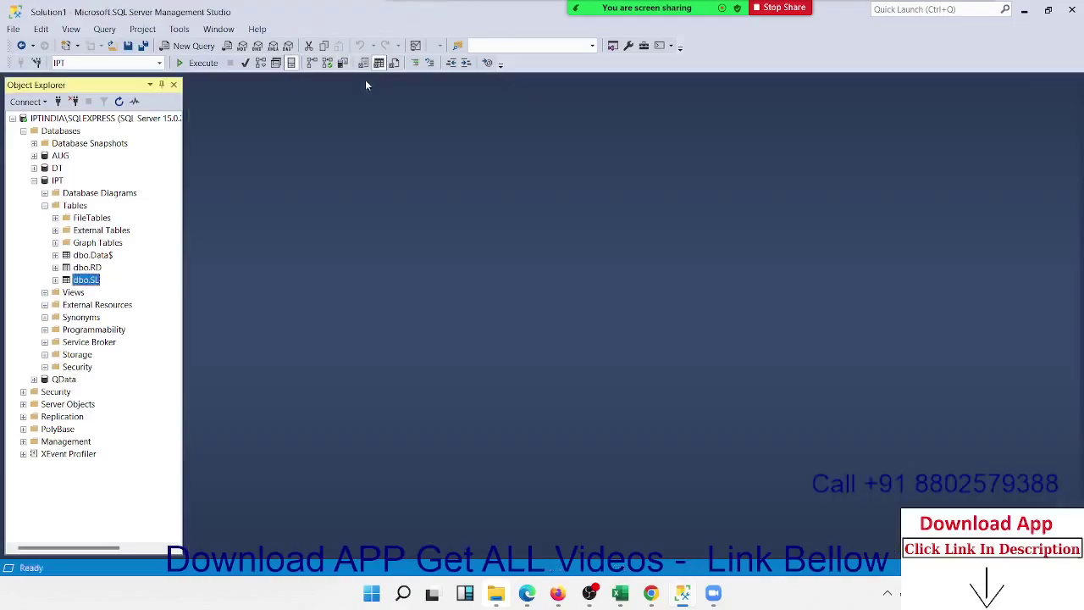
# Select the dbo.SL table under IPT > Tables and open its context menu
pyautogui.rightClick(91, 283)
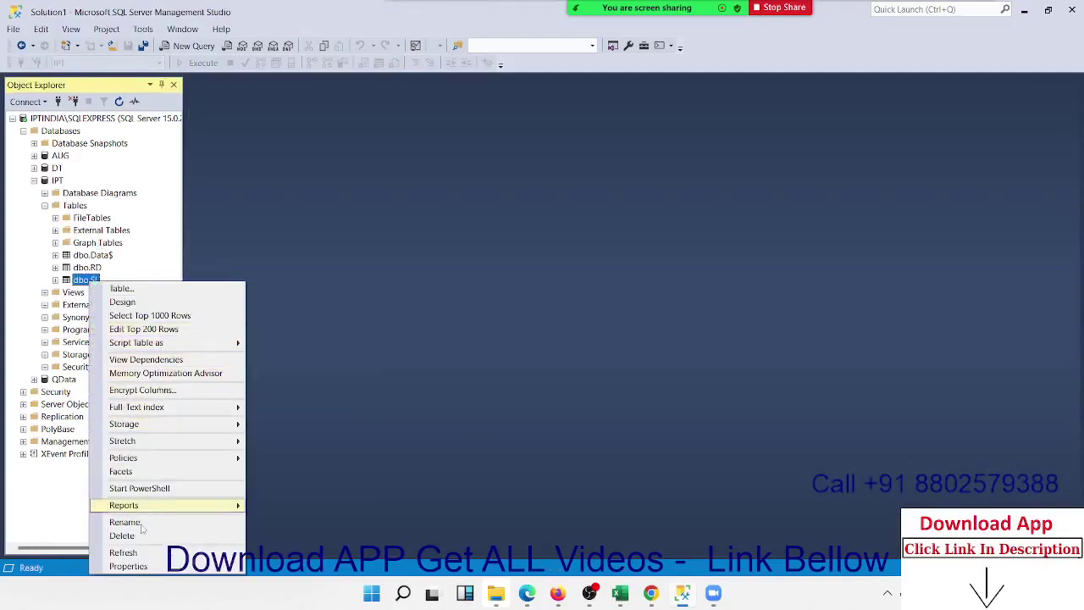
pyautogui.rightClick(56, 181)
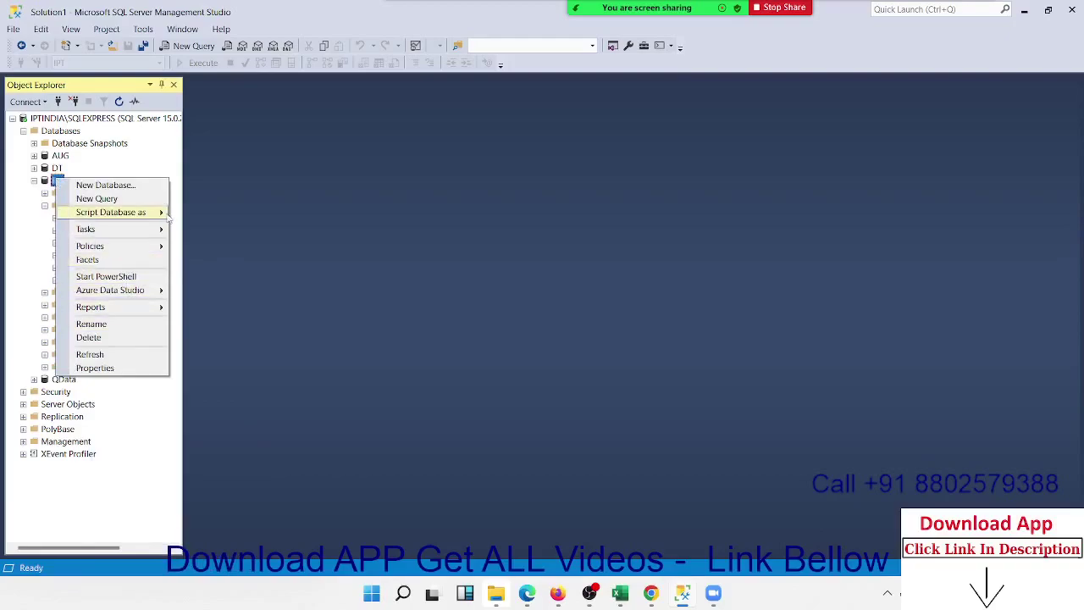
pyautogui.click(234, 224)
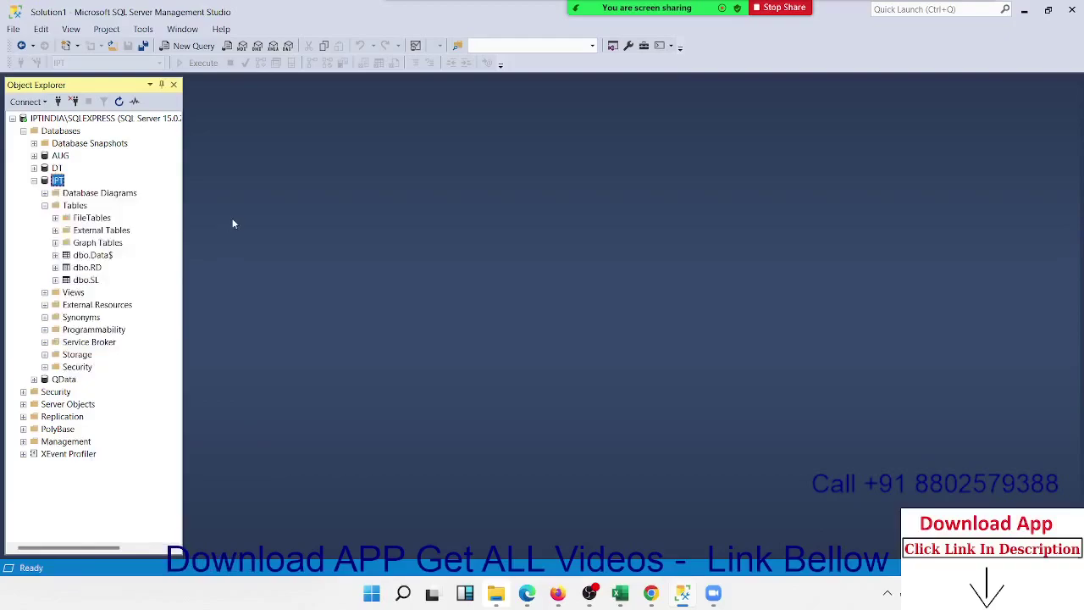
pyautogui.click(81, 284)
pyautogui.rightClick(97, 284)
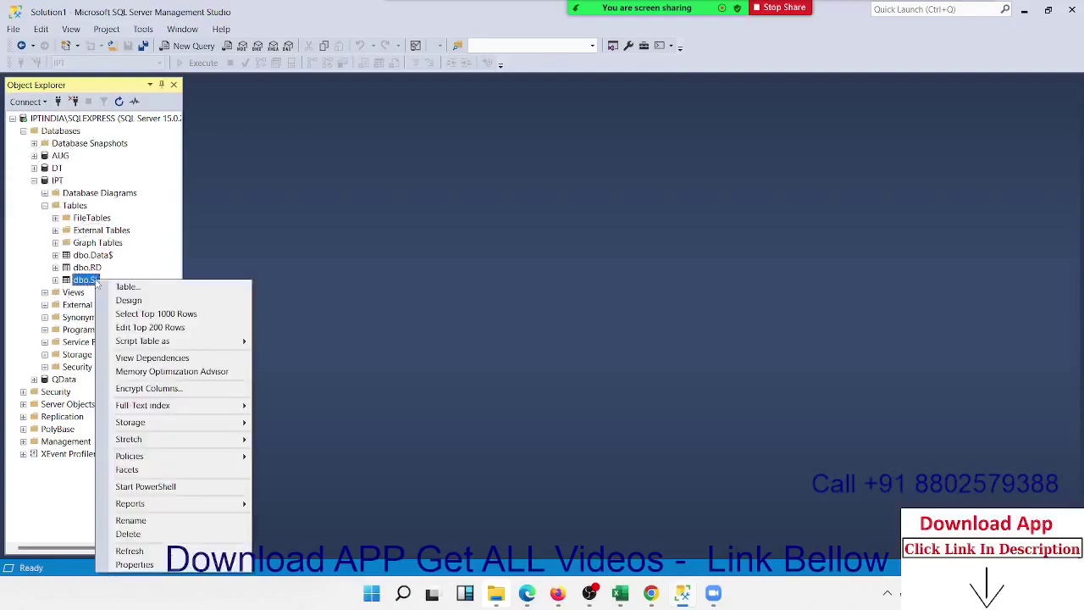
# Open Edit Top 200 Rows for dbo.SL and add row 5: Sr 5, a name, Patna, 6952
pyautogui.click(120, 327)
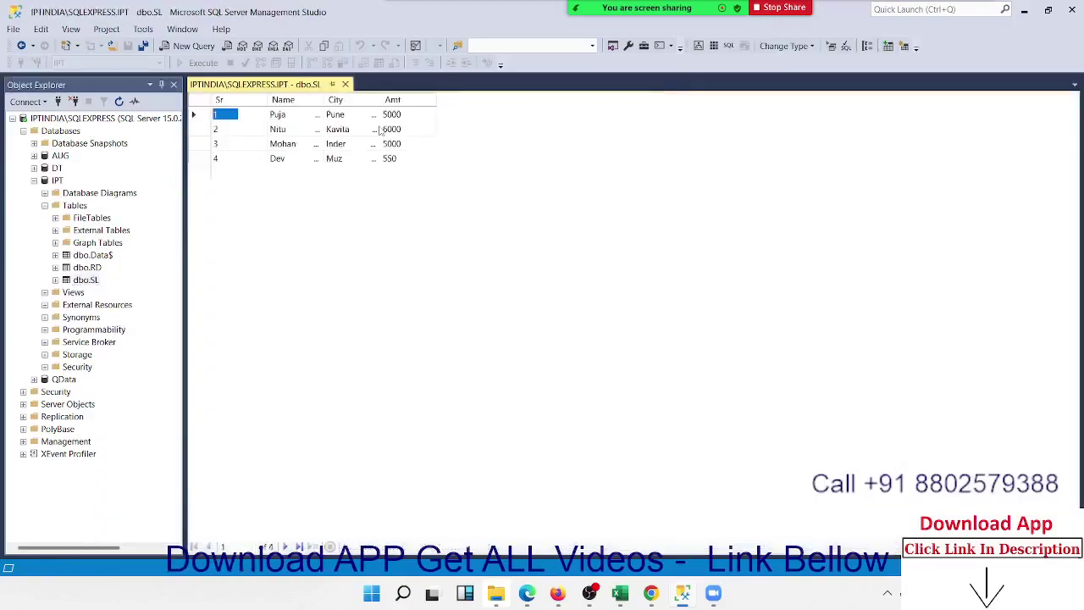
pyautogui.click(231, 173)
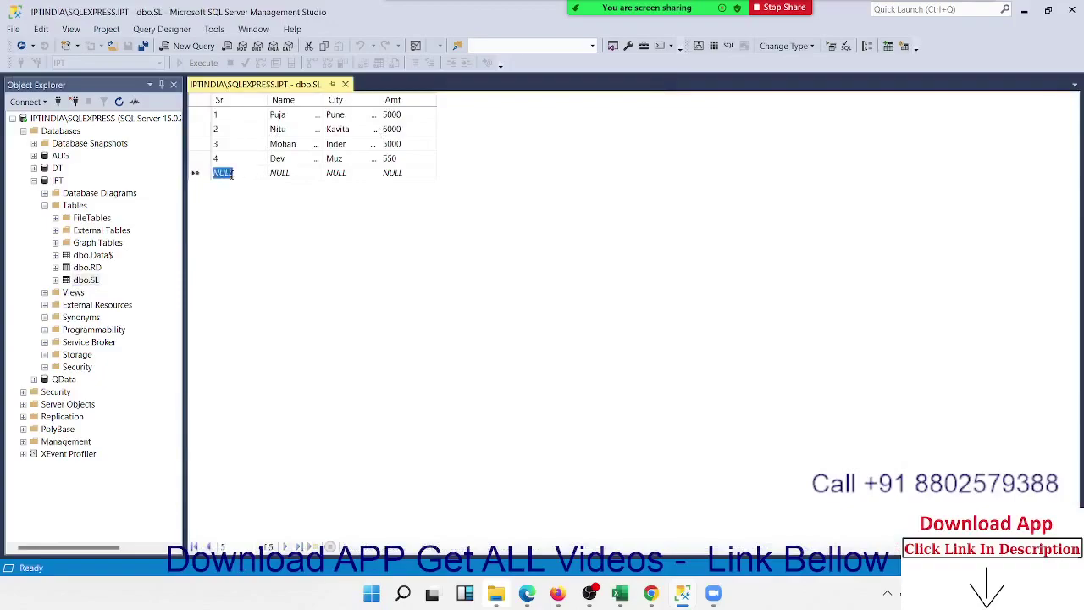
pyautogui.write('5')
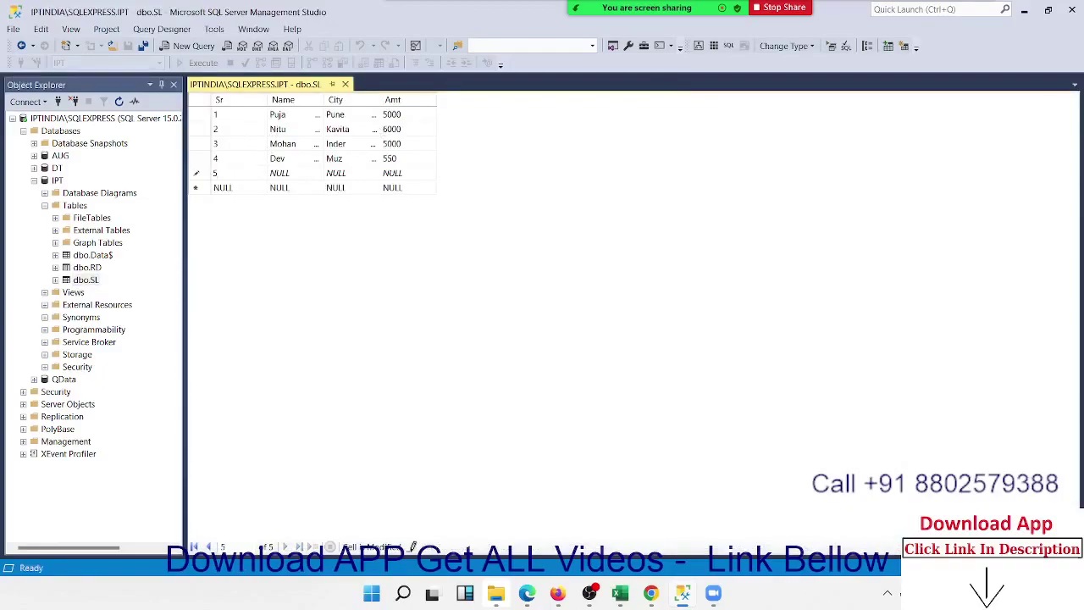
pyautogui.press('Tab')
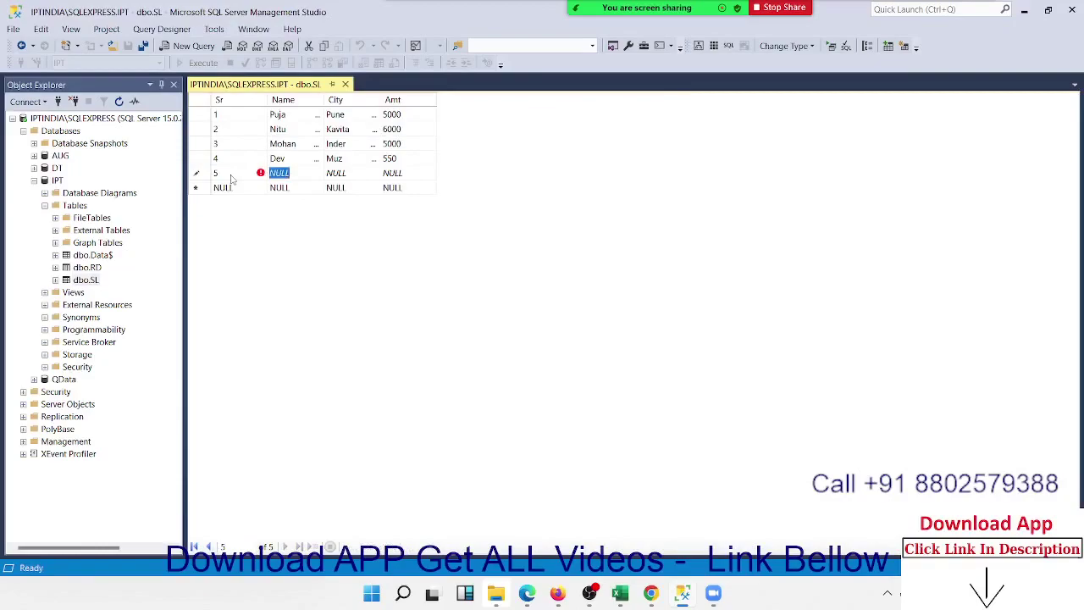
pyautogui.write('Anura')
pyautogui.write('g')
pyautogui.press('Tab')
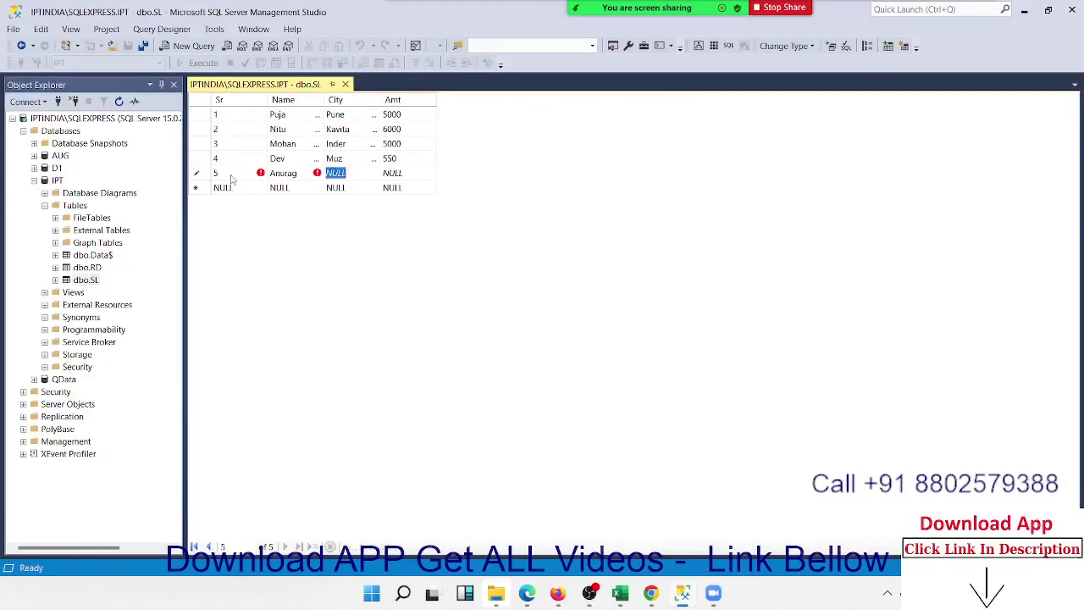
pyautogui.write('pA')
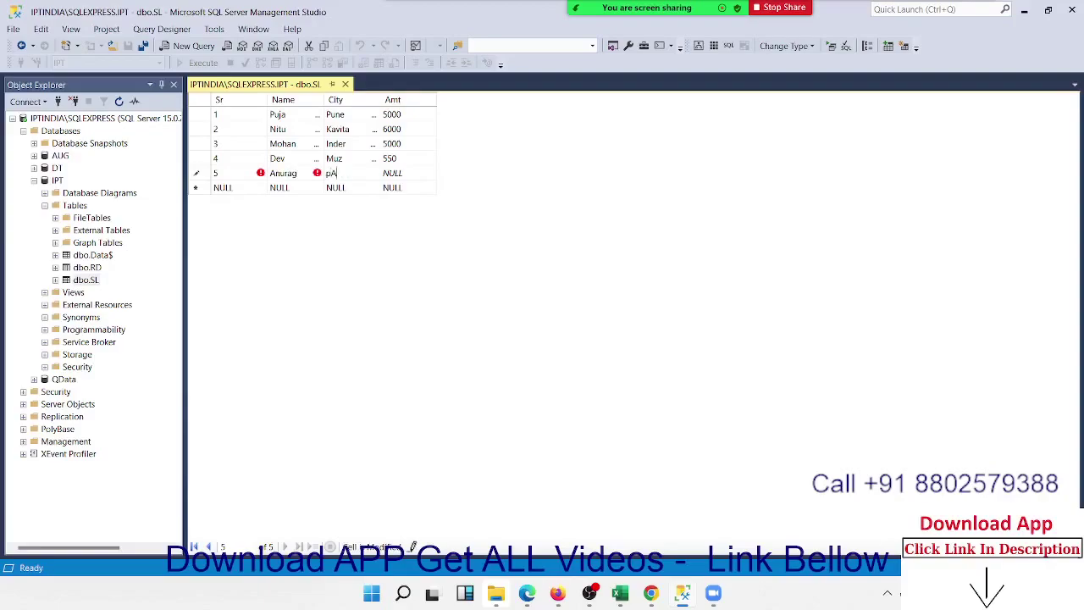
pyautogui.write('TNA')
pyautogui.press('BackSpace')
pyautogui.press('BackSpace')
pyautogui.press('BackSpace')
pyautogui.press('BackSpace')
pyautogui.press('BackSpace')
pyautogui.write('Pat')
pyautogui.write('na')
pyautogui.press('Tab')
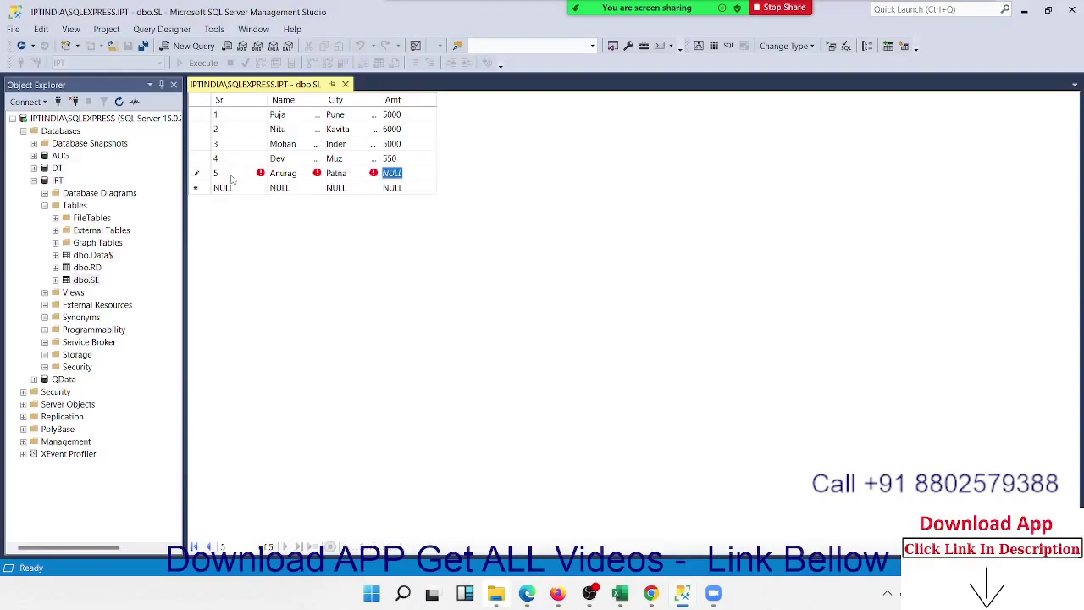
pyautogui.write('6952')
pyautogui.press('Down')
# Add row 6 (Sr 6, a name, Sam, 958) and close the dbo.SL editing grid
pyautogui.press('Left')
pyautogui.press('Left')
pyautogui.press('Left')
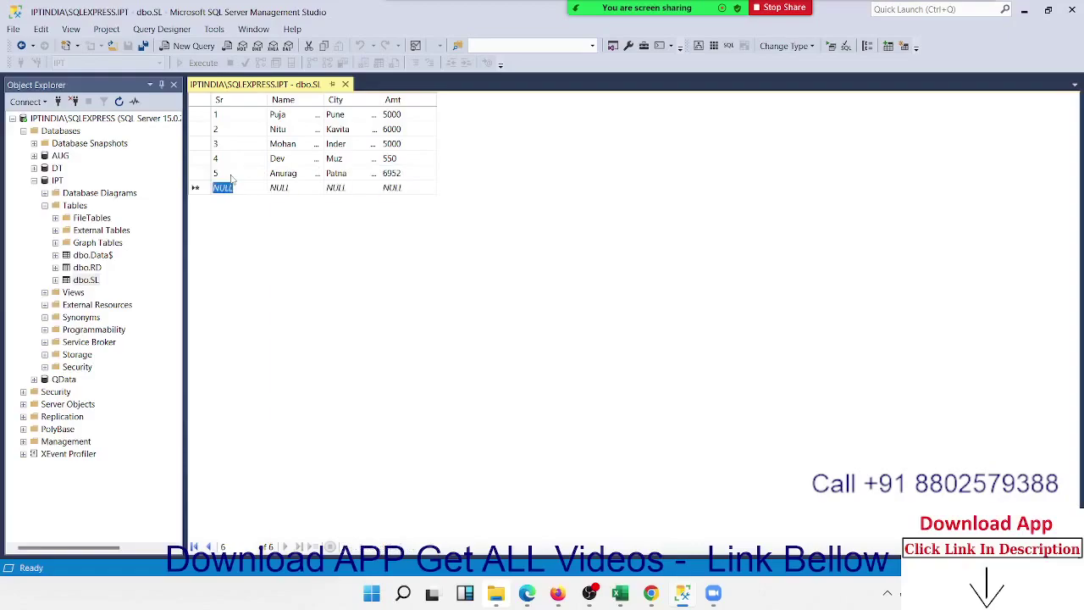
pyautogui.write('6')
pyautogui.press('Tab')
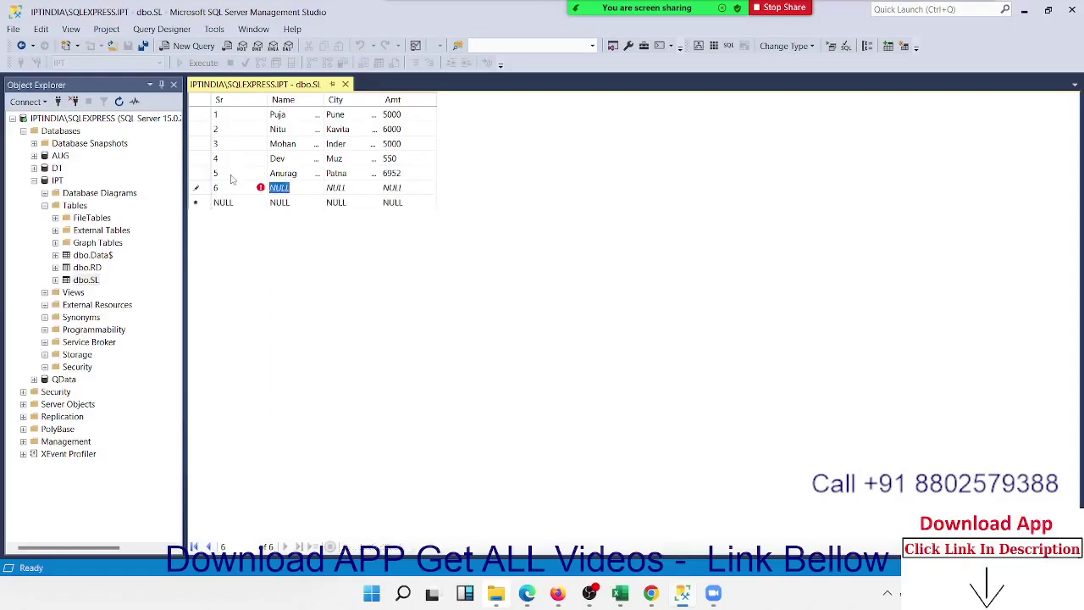
pyautogui.write('N')
pyautogui.write('akul')
pyautogui.press('Tab')
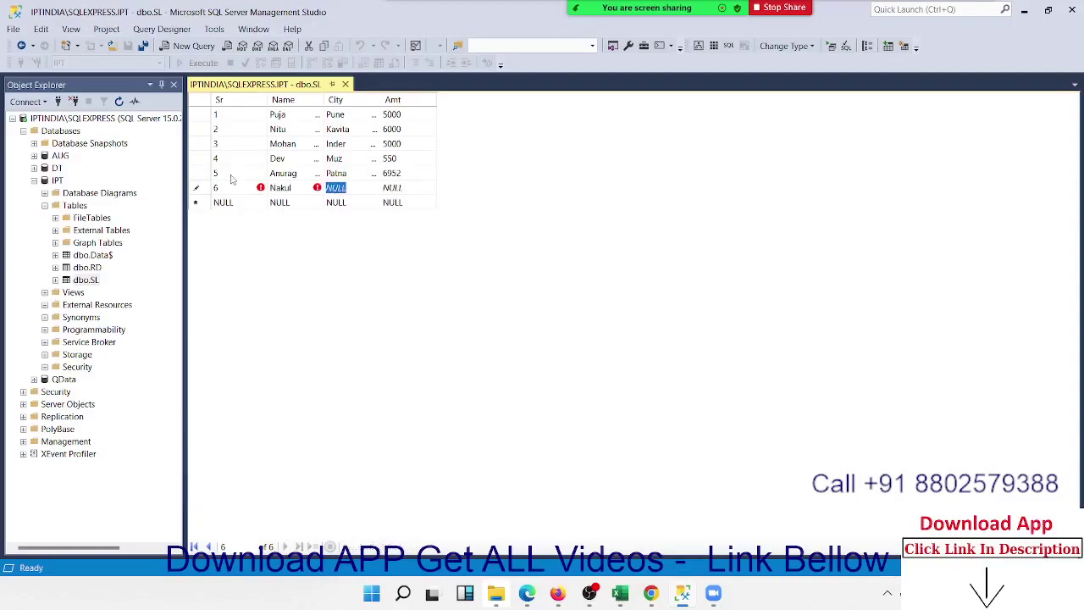
pyautogui.write('Sam')
pyautogui.press('Tab')
pyautogui.write('958')
pyautogui.press('Tab')
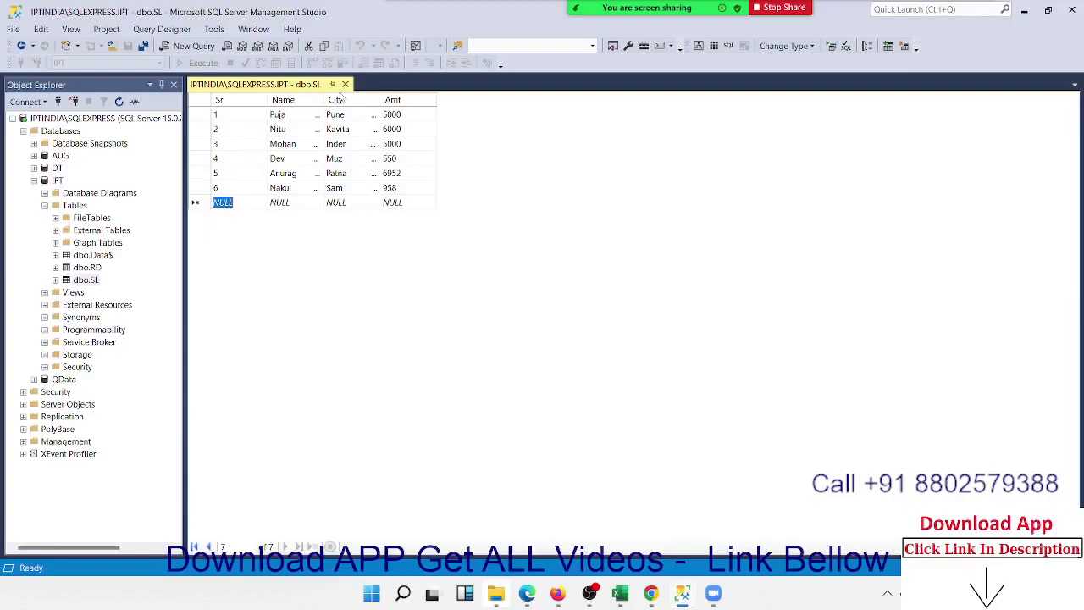
pyautogui.click(339, 88)
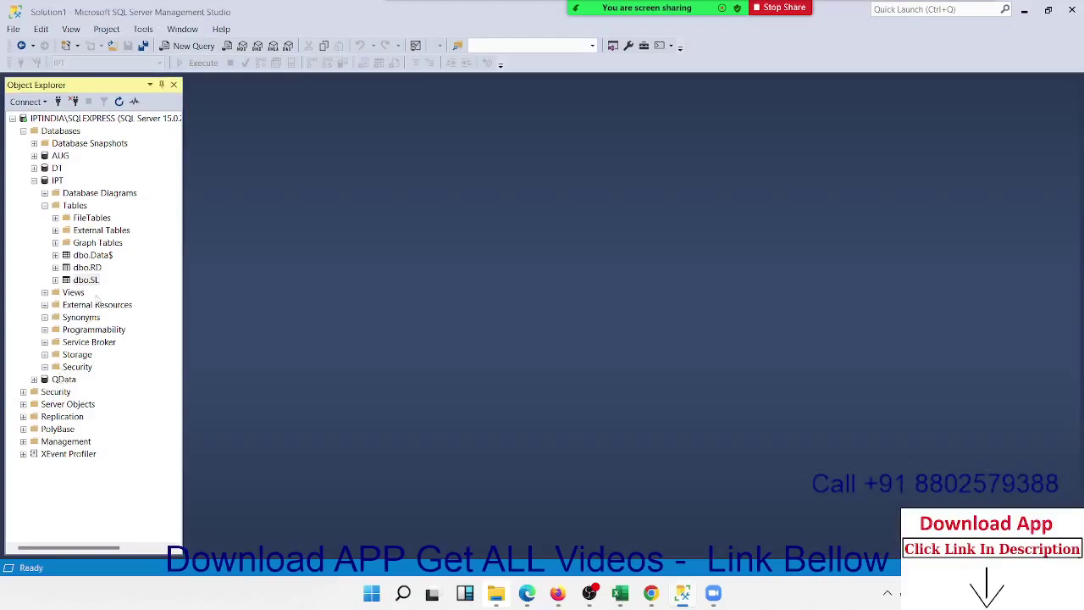
# In a new query, type insert into [IPT].[dbo].SL, picking SL from IntelliSense
pyautogui.click(85, 279)
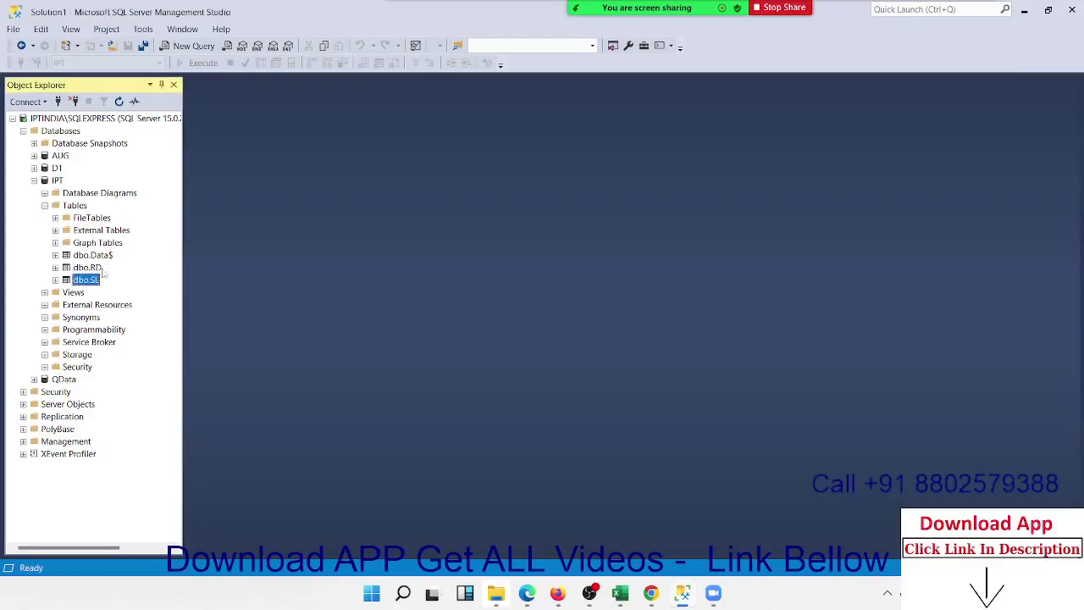
pyautogui.click(188, 45)
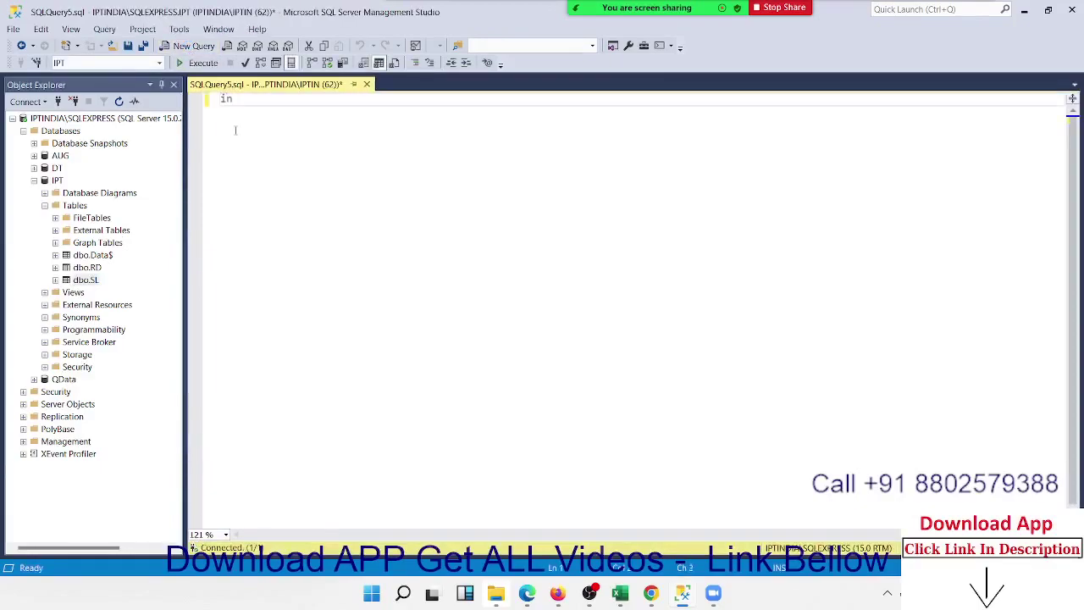
pyautogui.write('insert')
pyautogui.write(' in')
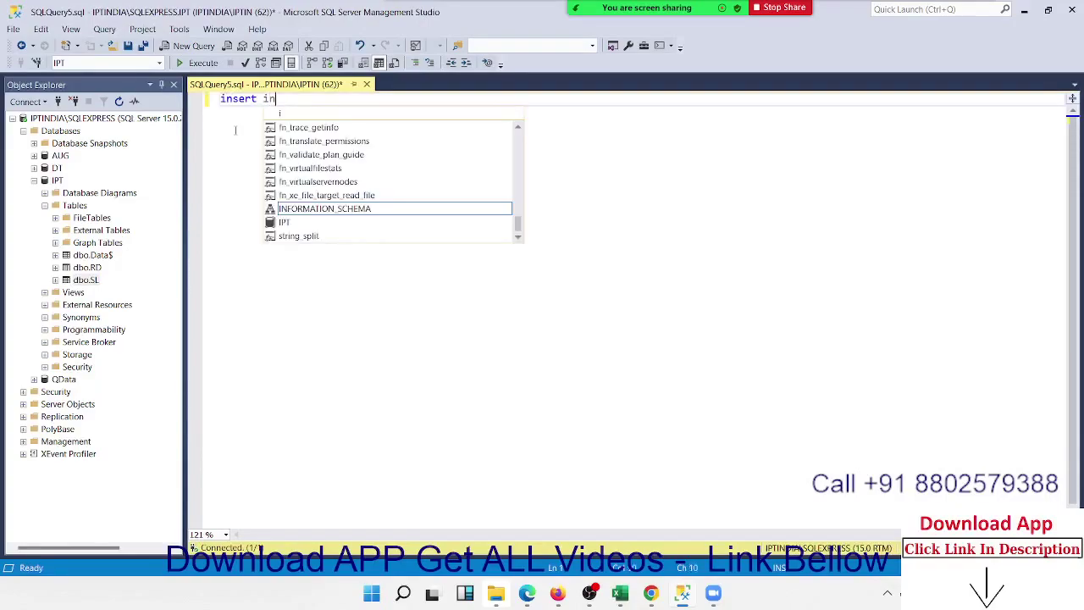
pyautogui.write('to')
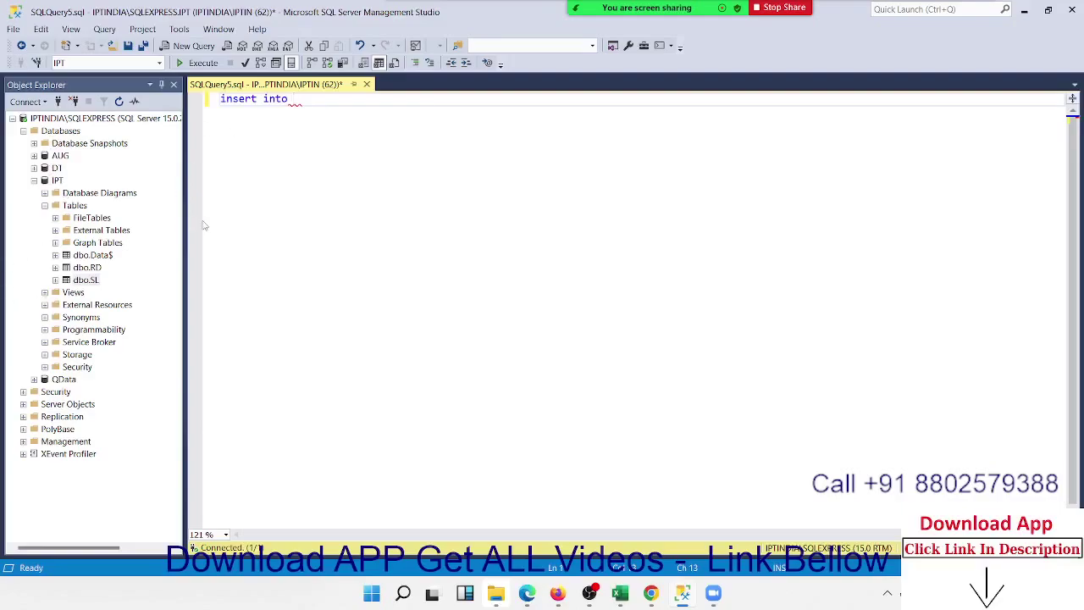
pyautogui.write('[ip')
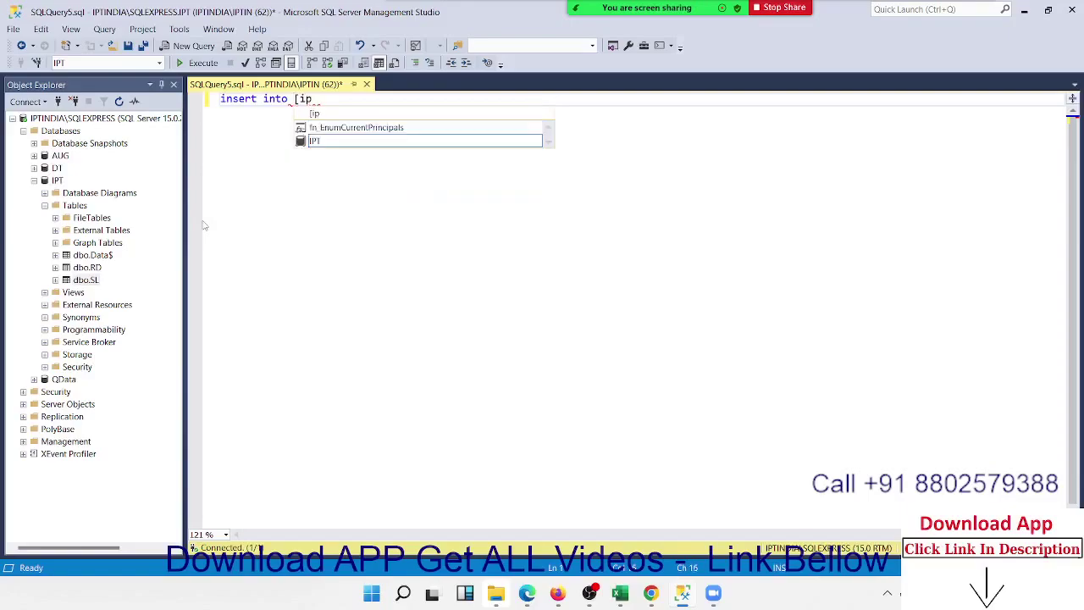
pyautogui.write('t]')
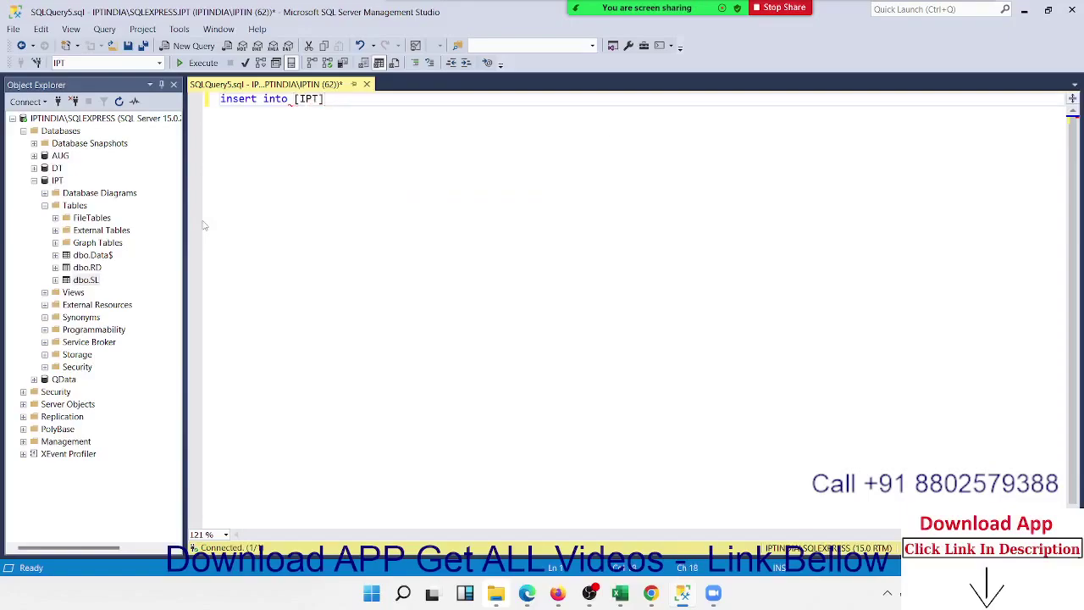
pyautogui.write('.')
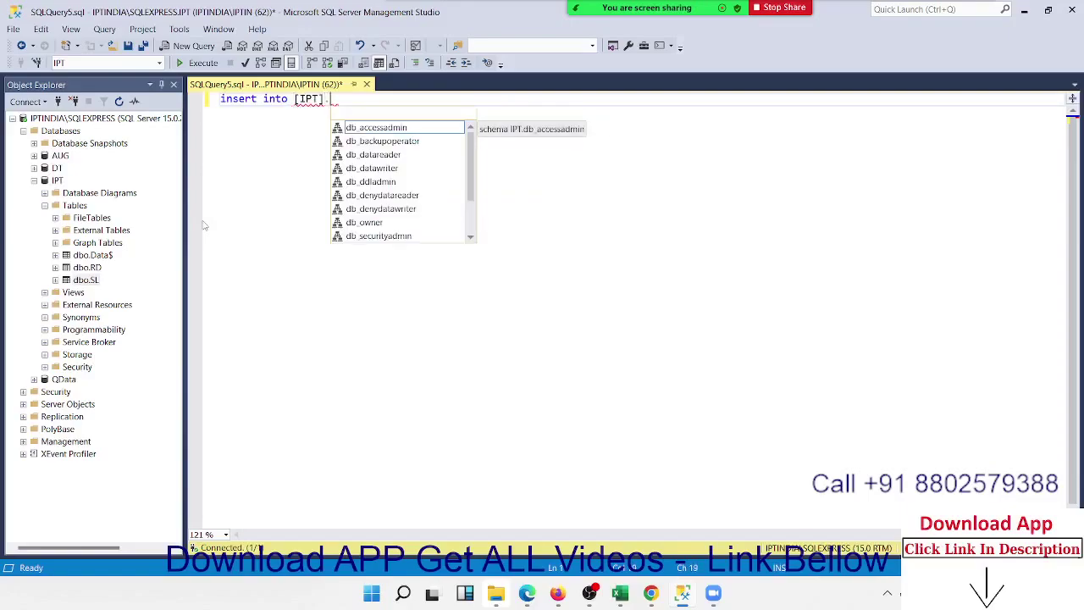
pyautogui.write('[')
pyautogui.write('B')
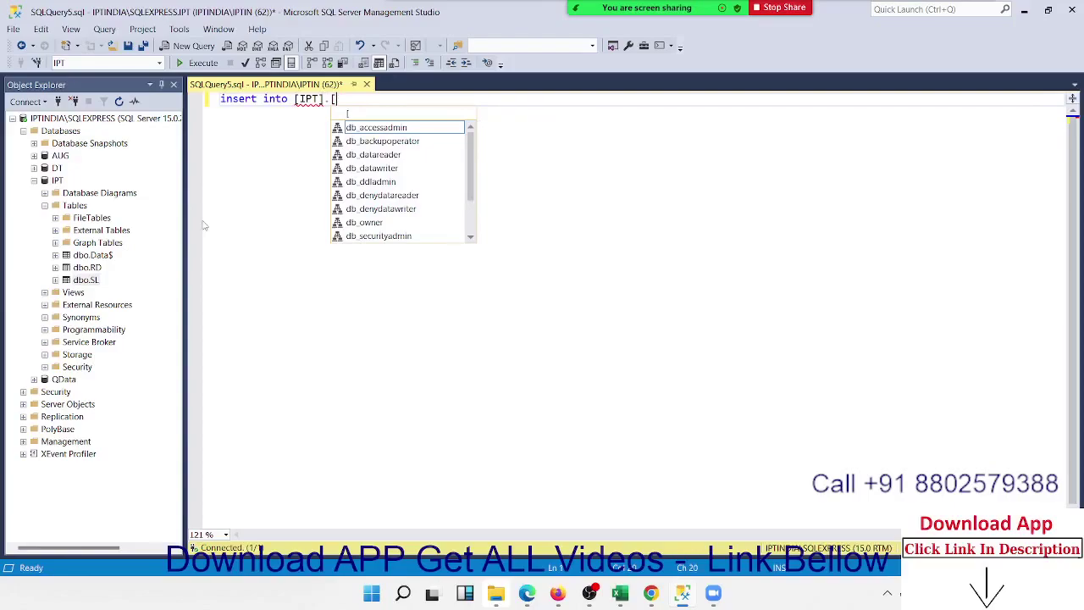
pyautogui.write('BO')
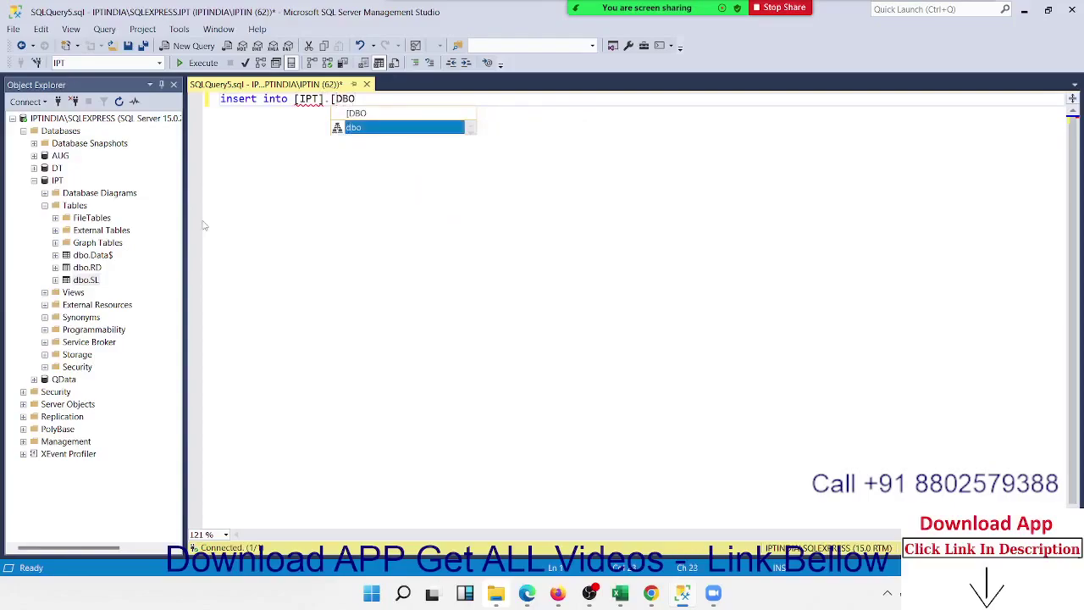
pyautogui.write('].')
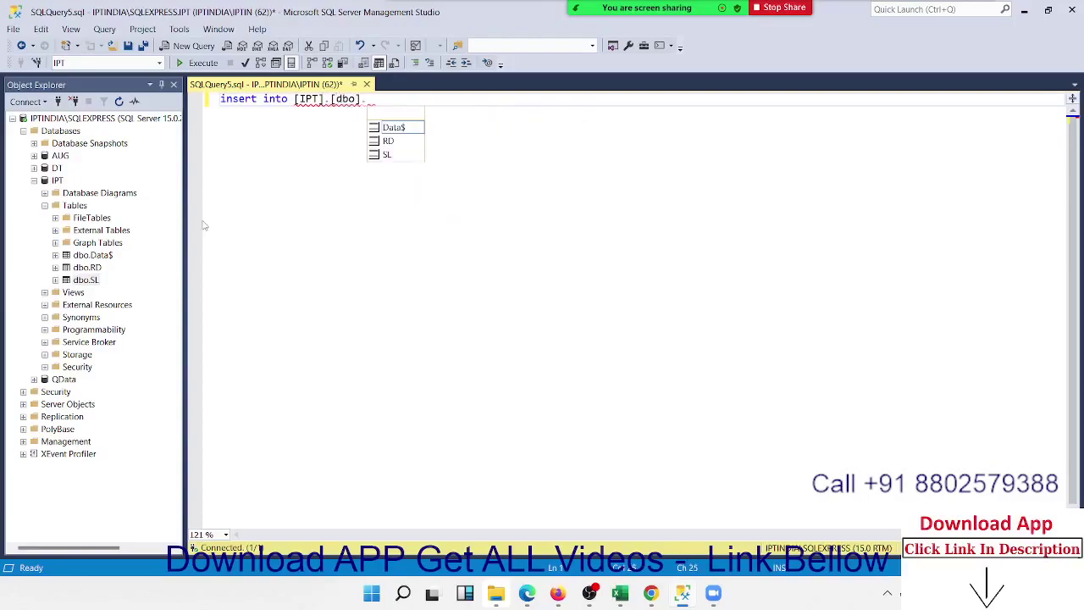
pyautogui.press('Down')
pyautogui.press('Down')
pyautogui.press('Down')
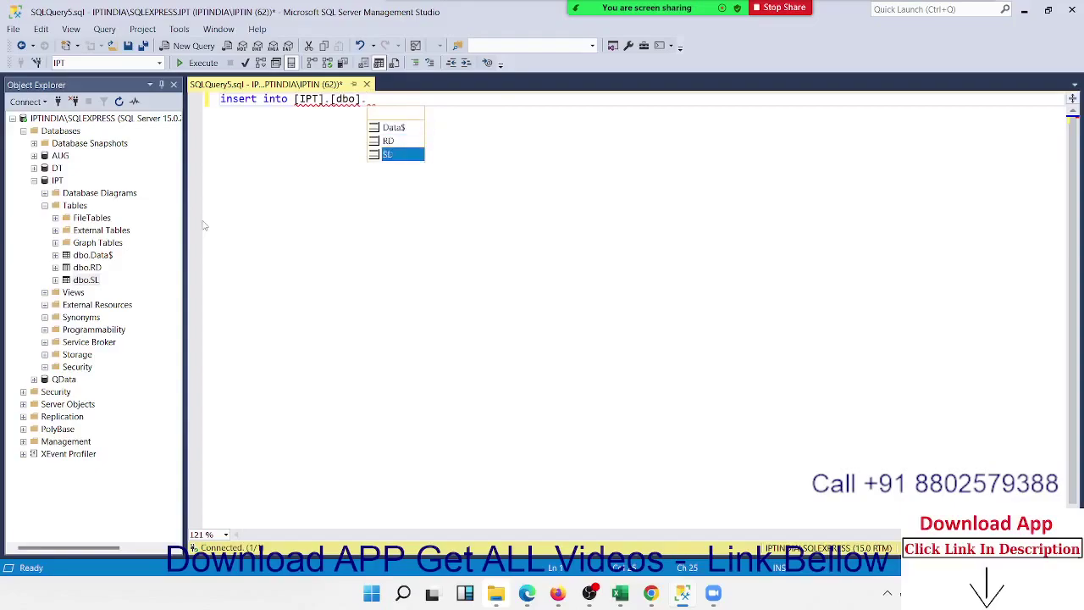
pyautogui.press('Tab')
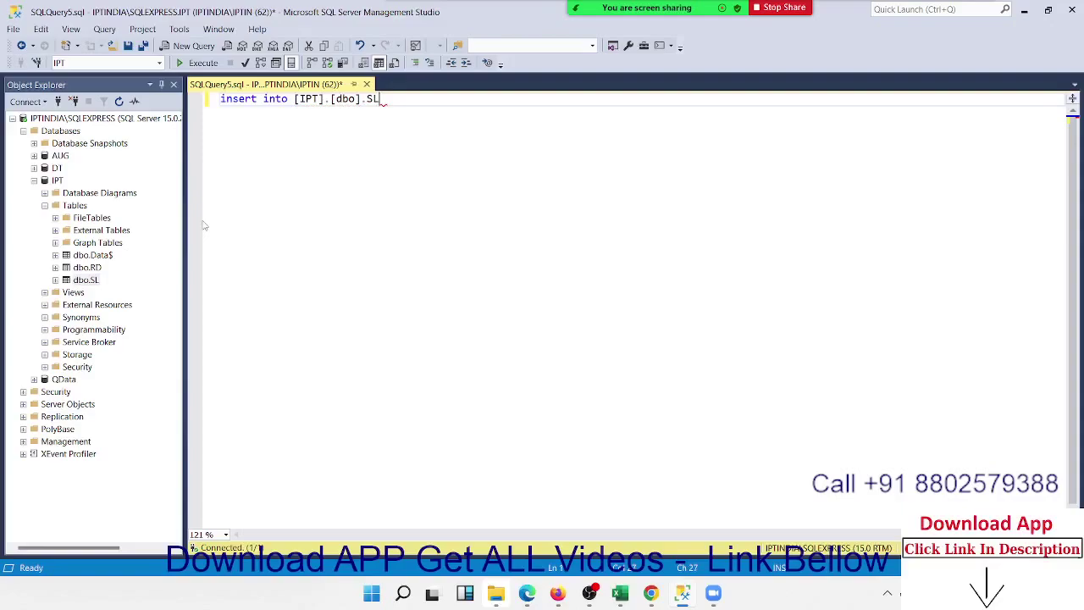
pyautogui.press('Return')
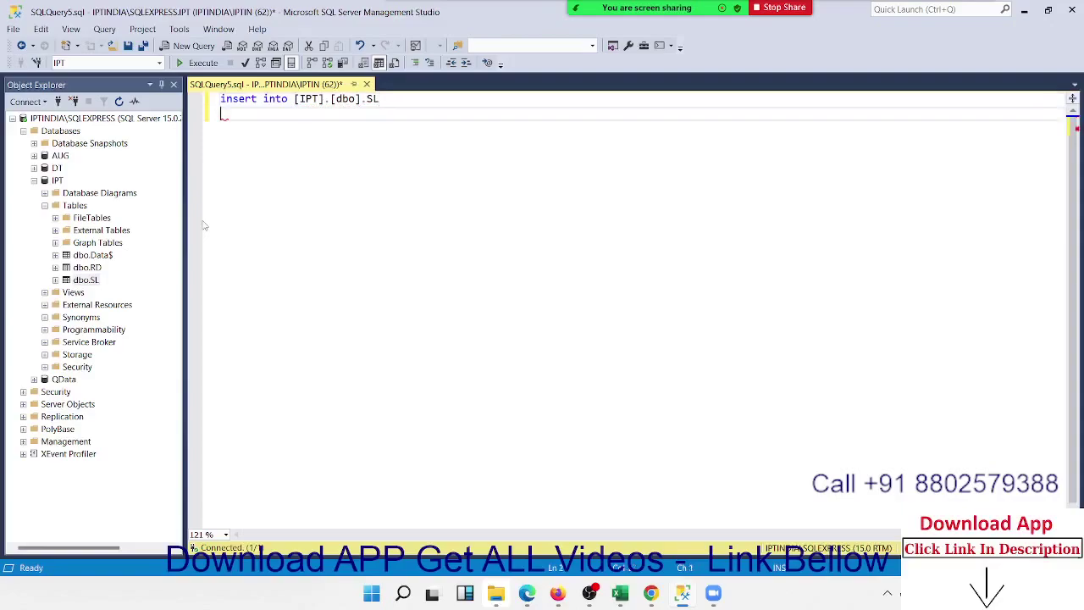
# Add the column list (Sr,Name,City,Amt) followed by VALUES on line 2
pyautogui.write('(')
pyautogui.write('Name')
pyautogui.press('Tab')
pyautogui.write(',RO')
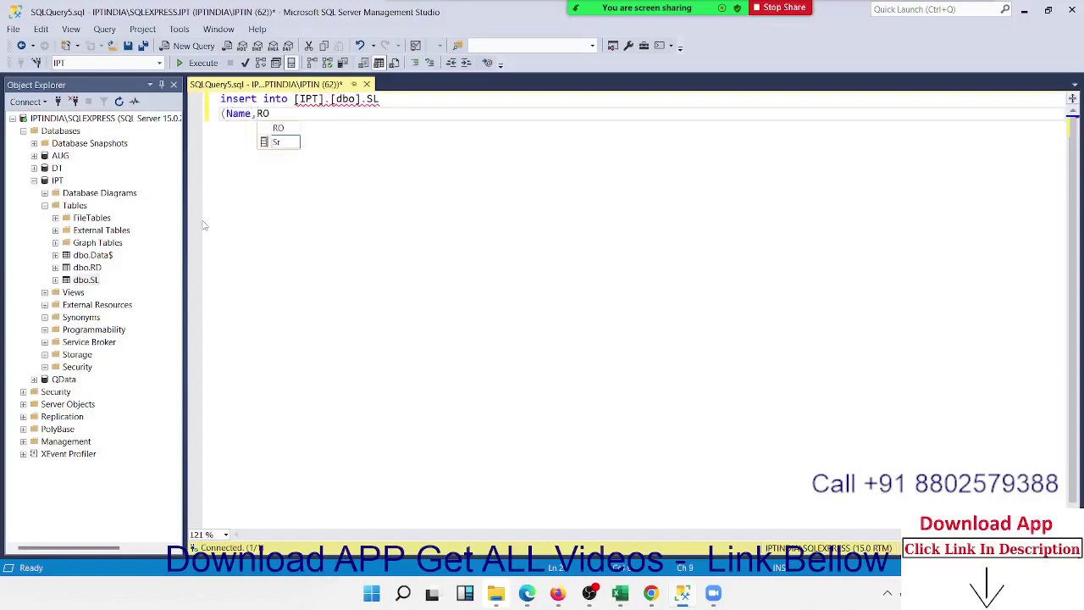
pyautogui.write('LL')
pyautogui.press('BackSpace')
pyautogui.press('BackSpace')
pyautogui.press('BackSpace')
pyautogui.press('BackSpace')
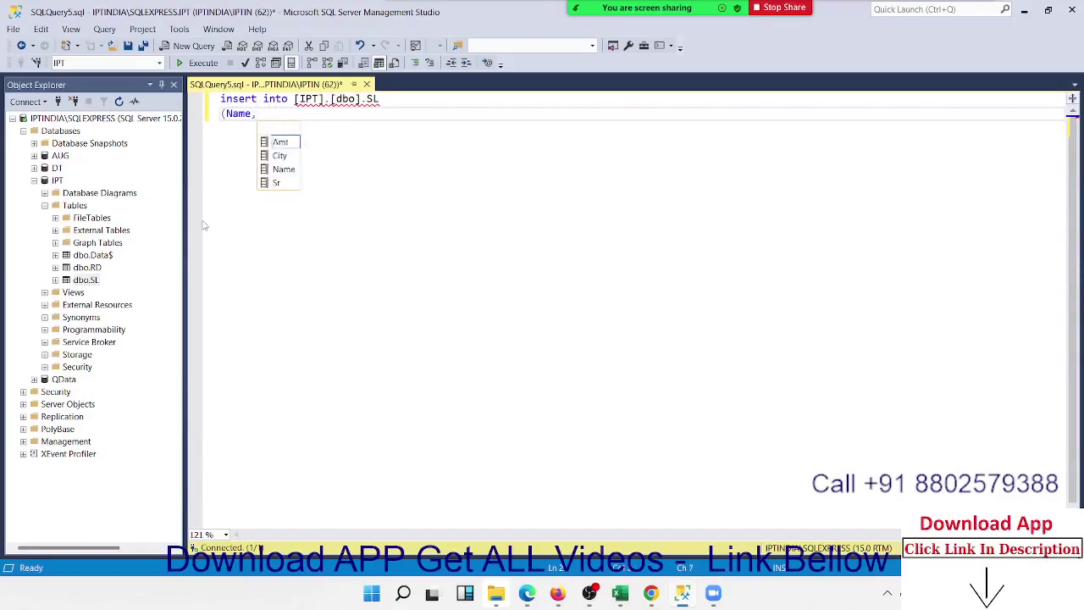
pyautogui.press('BackSpace')
pyautogui.press('BackSpace')
pyautogui.press('BackSpace')
pyautogui.press('BackSpace')
pyautogui.write('S')
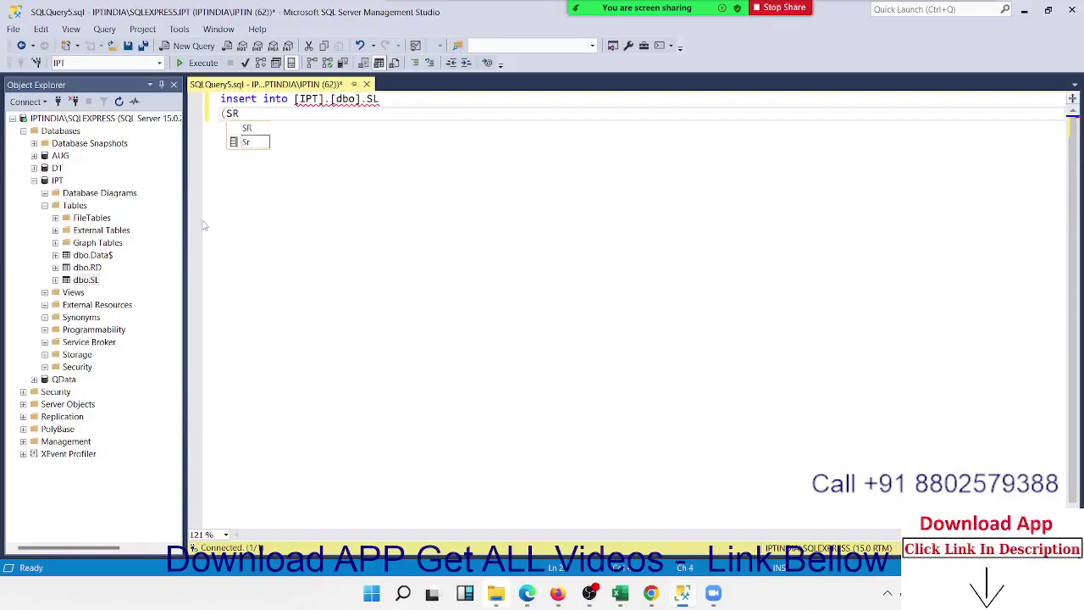
pyautogui.write('R,')
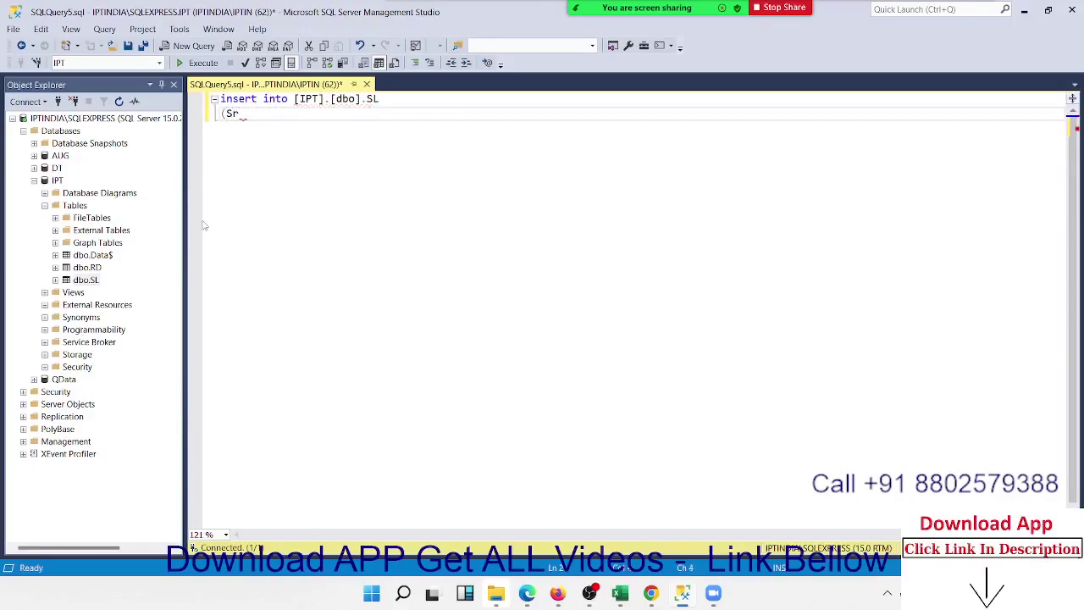
pyautogui.write('ROLL')
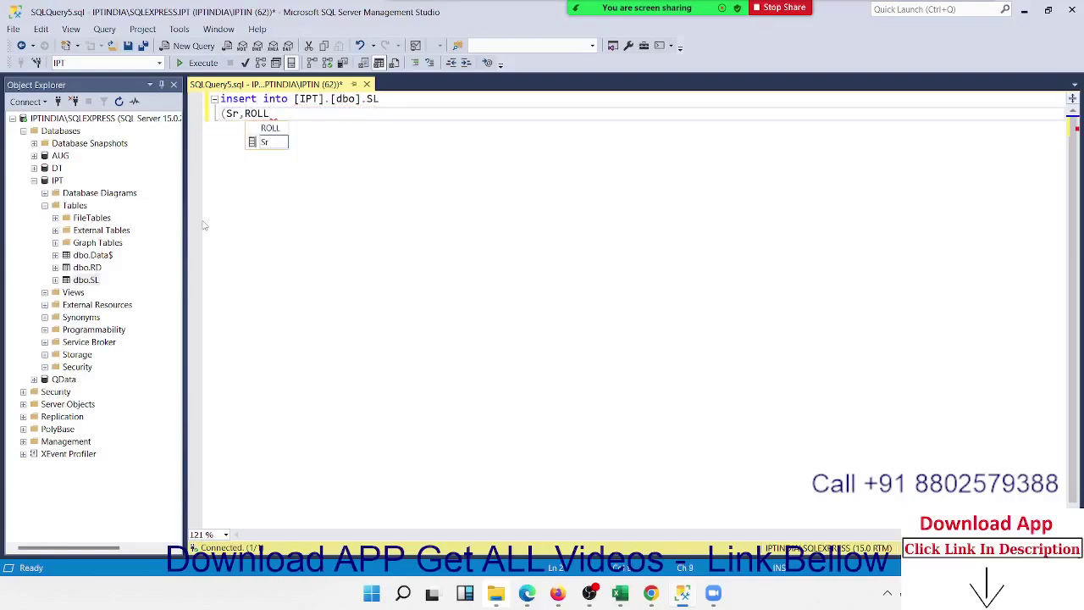
pyautogui.press('BackSpace')
pyautogui.press('BackSpace')
pyautogui.press('BackSpace')
pyautogui.press('BackSpace')
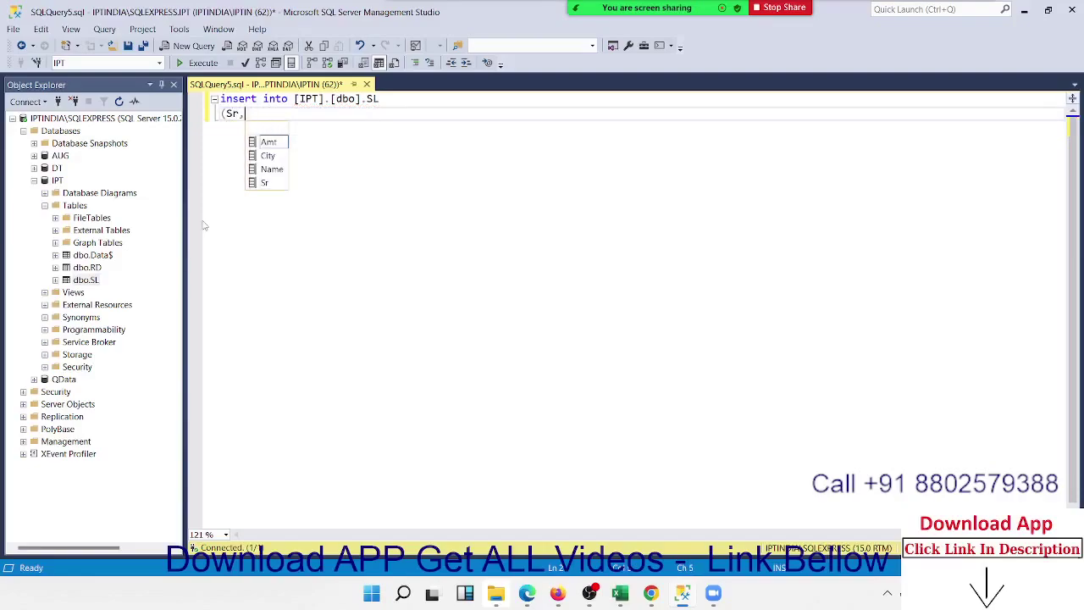
pyautogui.write('NA')
pyautogui.press('Tab')
pyautogui.write(',')
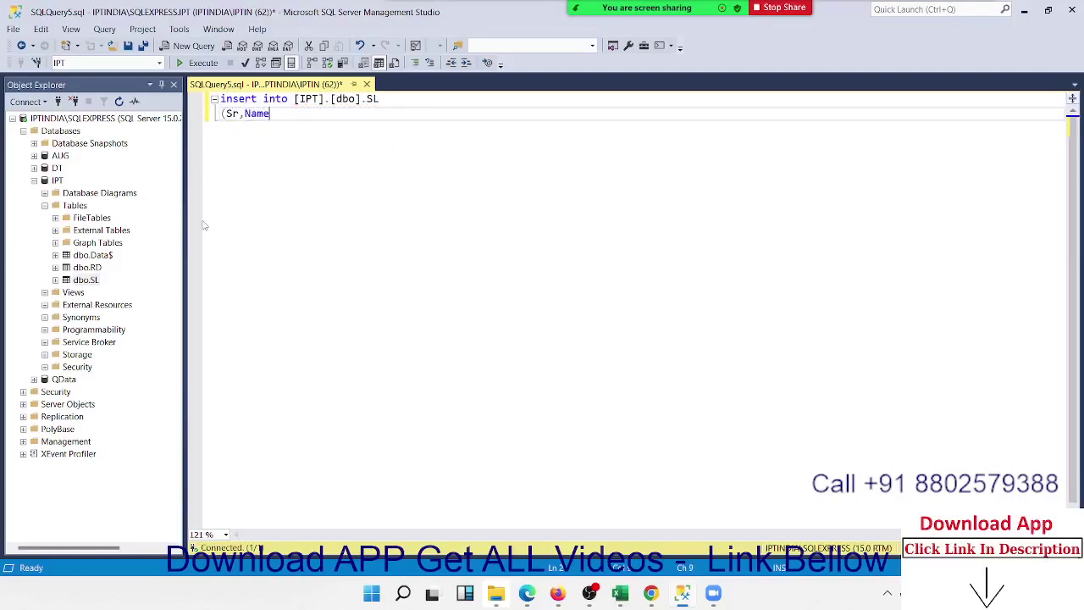
pyautogui.write('CI')
pyautogui.press('Tab')
pyautogui.write('A')
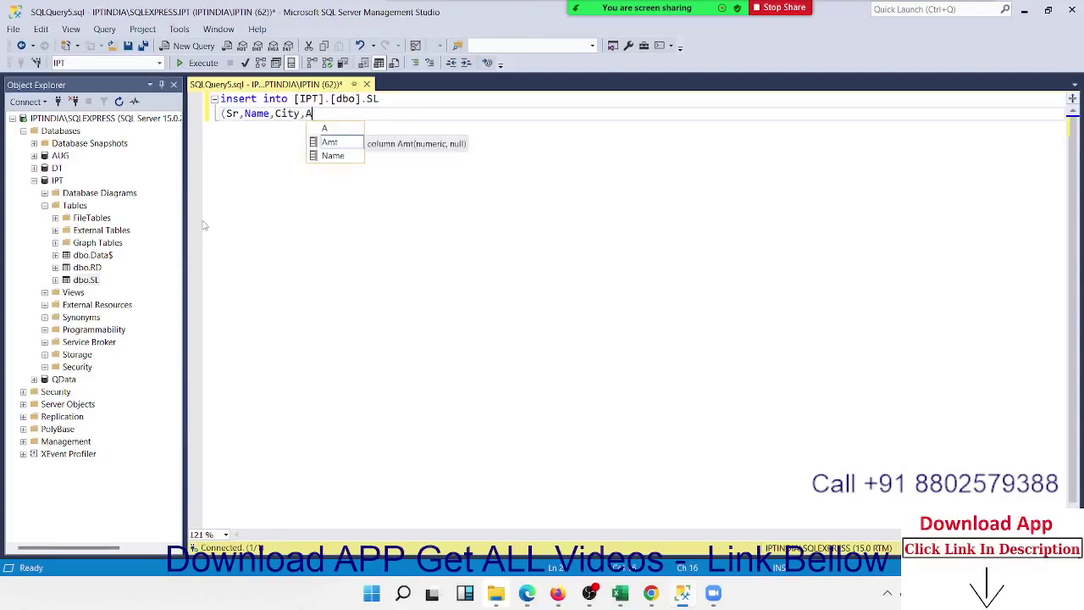
pyautogui.press('Tab')
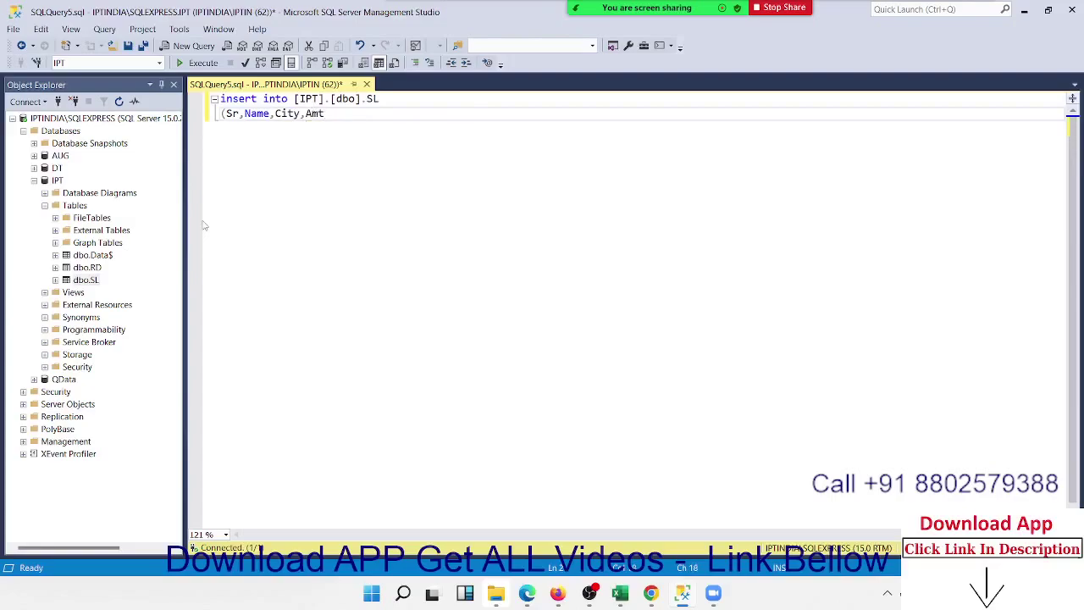
pyautogui.write(')')
pyautogui.write(' VALUES')
pyautogui.press('Return')
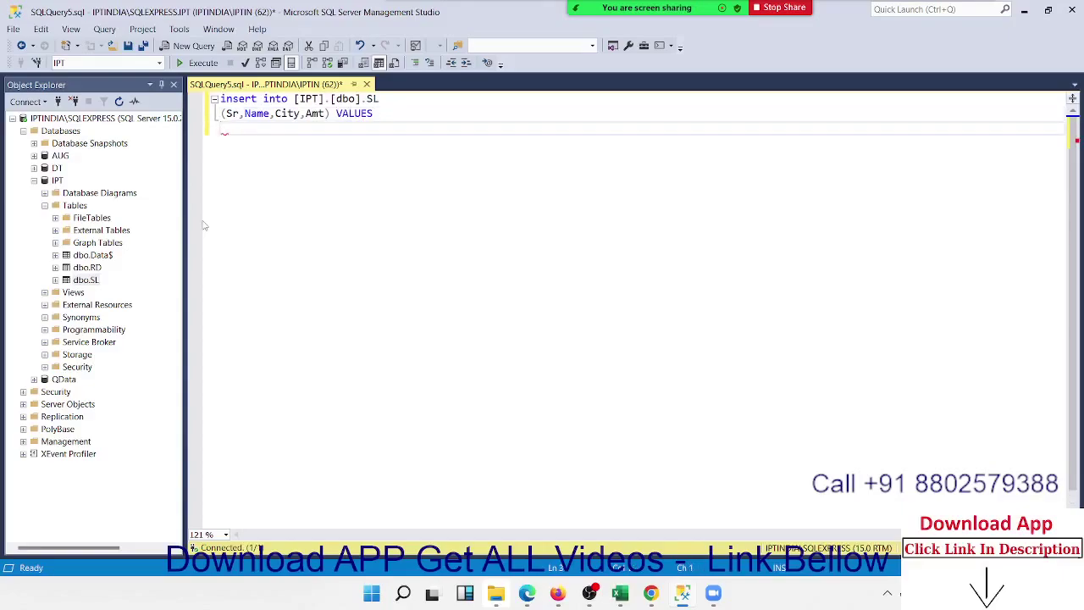
# Type the values row (1, a name, Noida, 562) on the next line
pyautogui.write('(1')
pyautogui.write(',"')
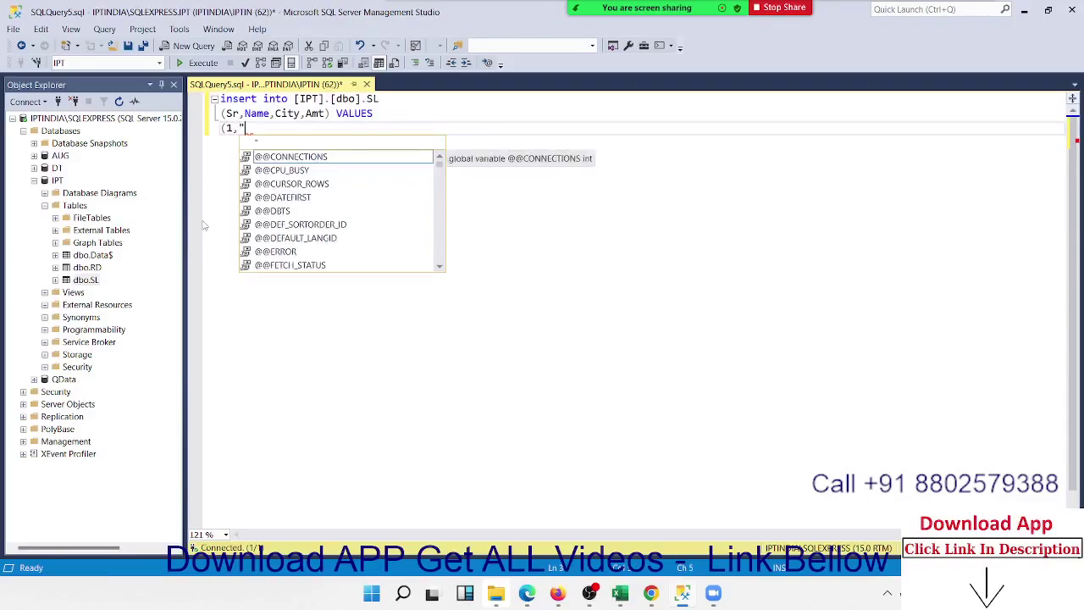
pyautogui.write('iNDER')
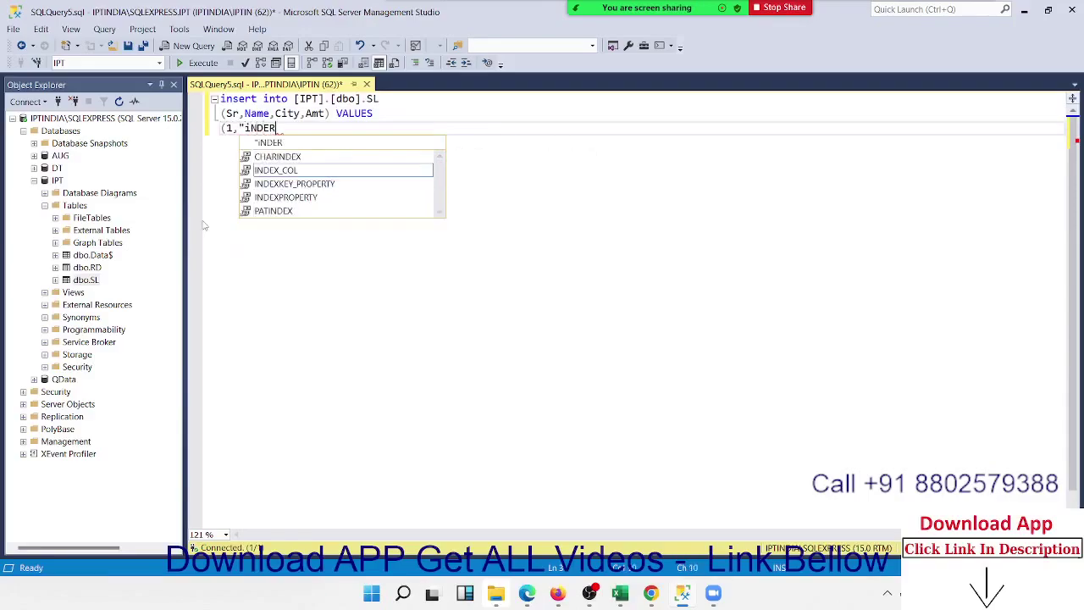
pyautogui.write('"')
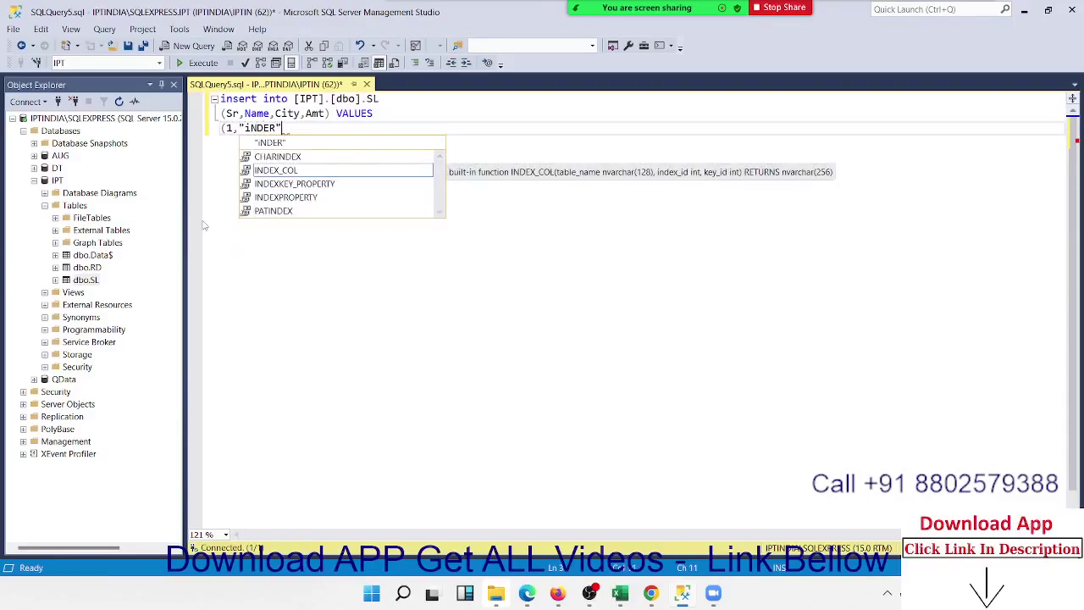
pyautogui.write(',')
pyautogui.write('"')
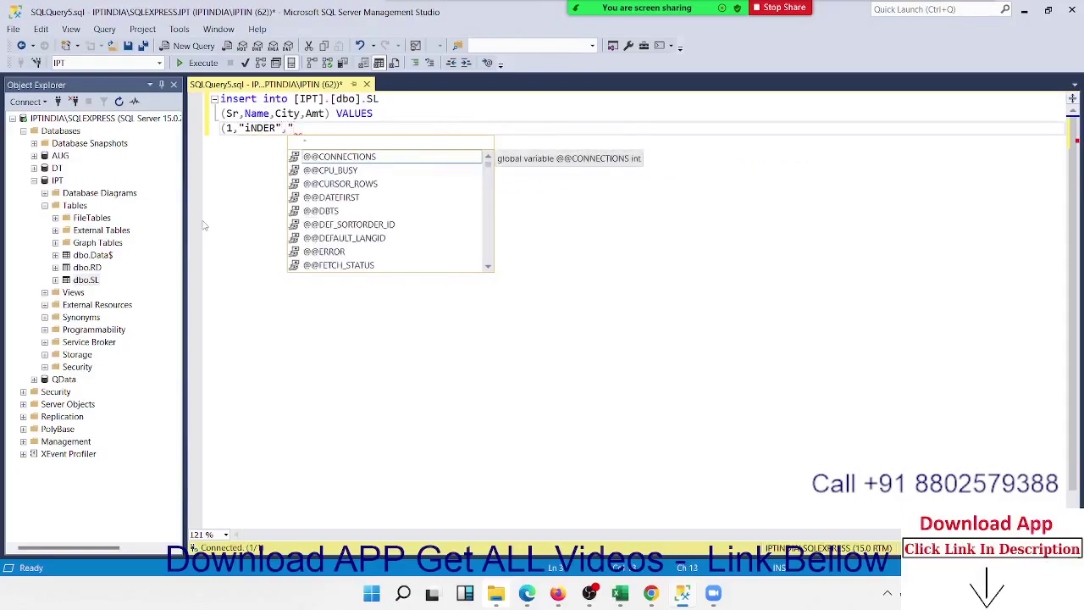
pyautogui.write('nOI')
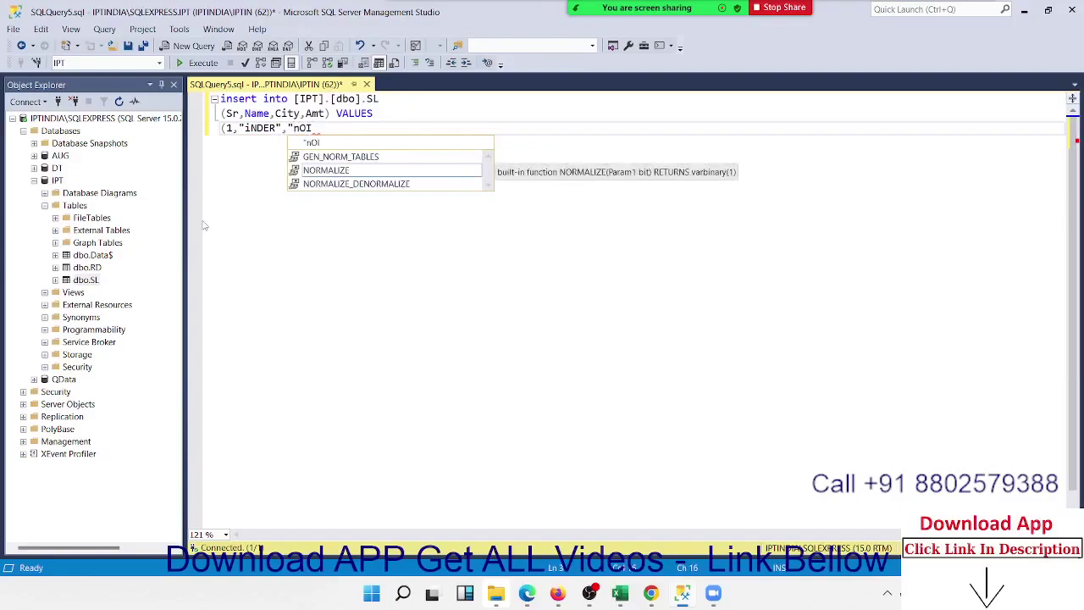
pyautogui.press('BackSpace')
pyautogui.press('BackSpace')
pyautogui.press('BackSpace')
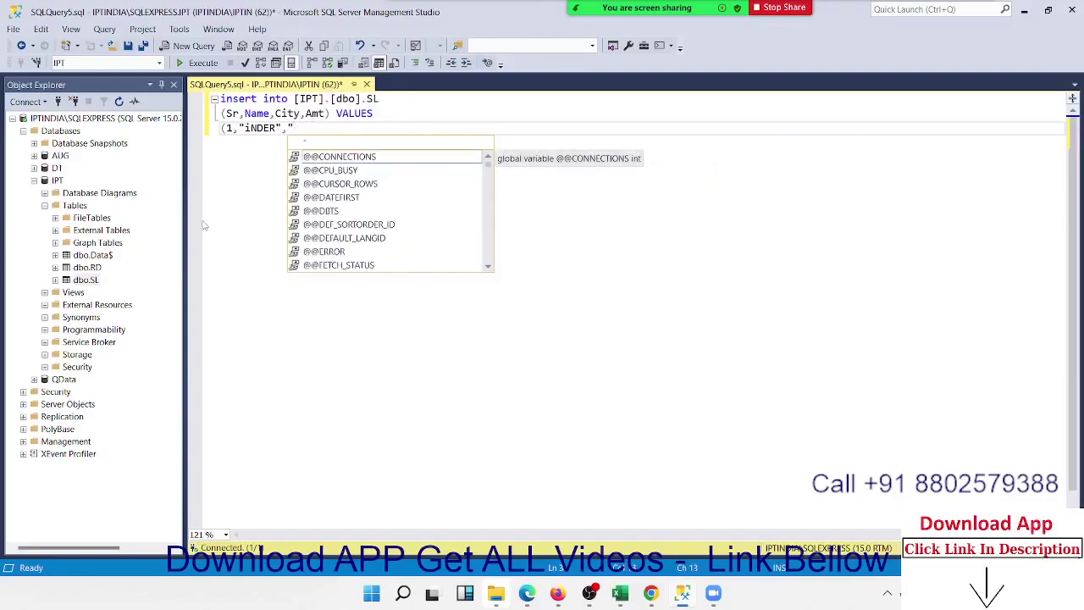
pyautogui.write('Noida')
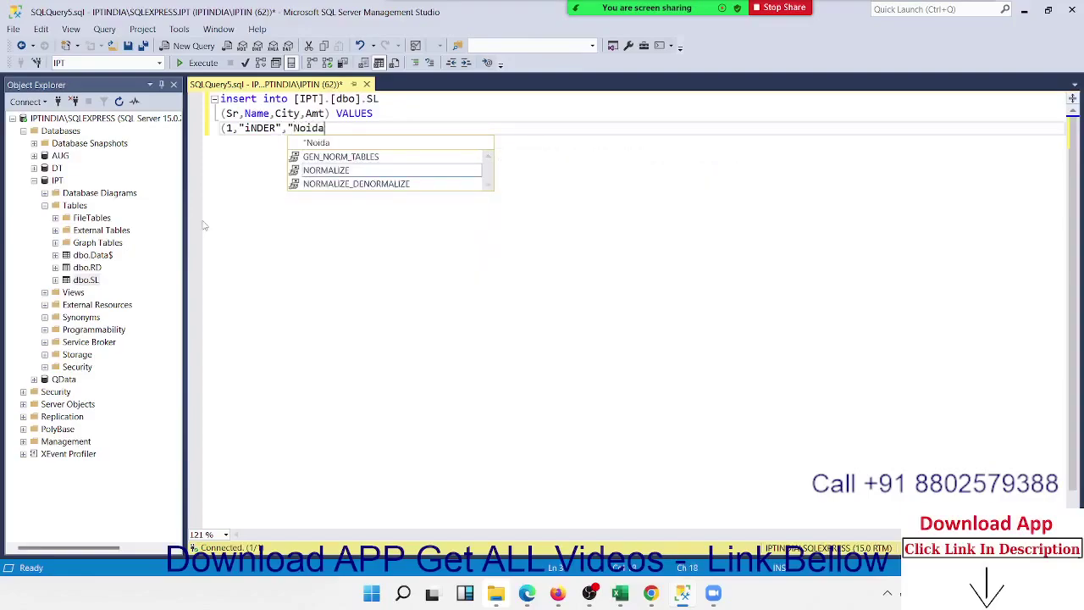
pyautogui.write('",')
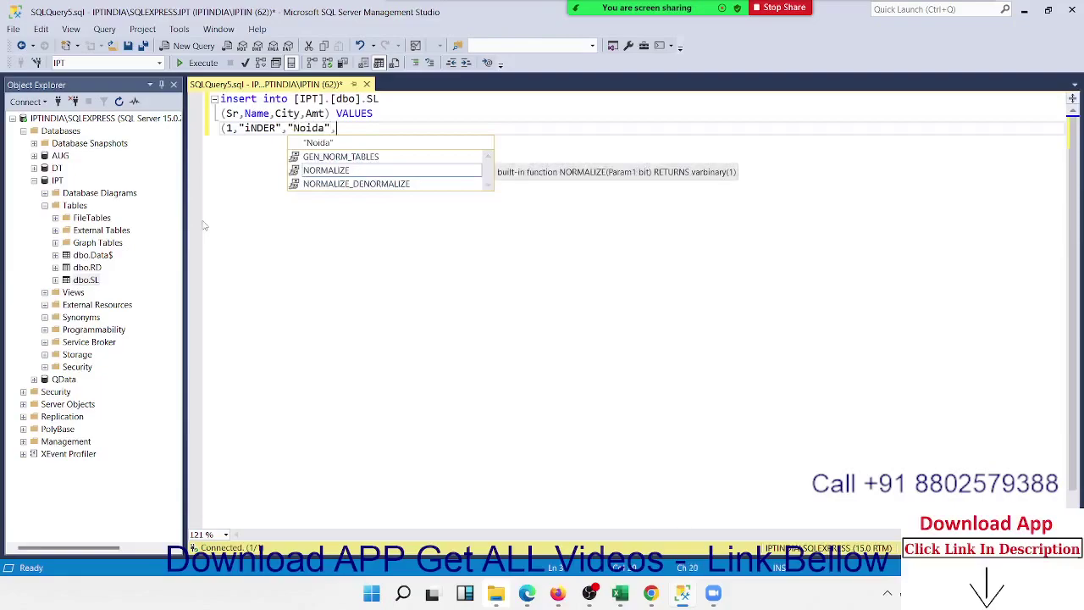
pyautogui.write('562')
pyautogui.write(')')
pyautogui.press('Escape')
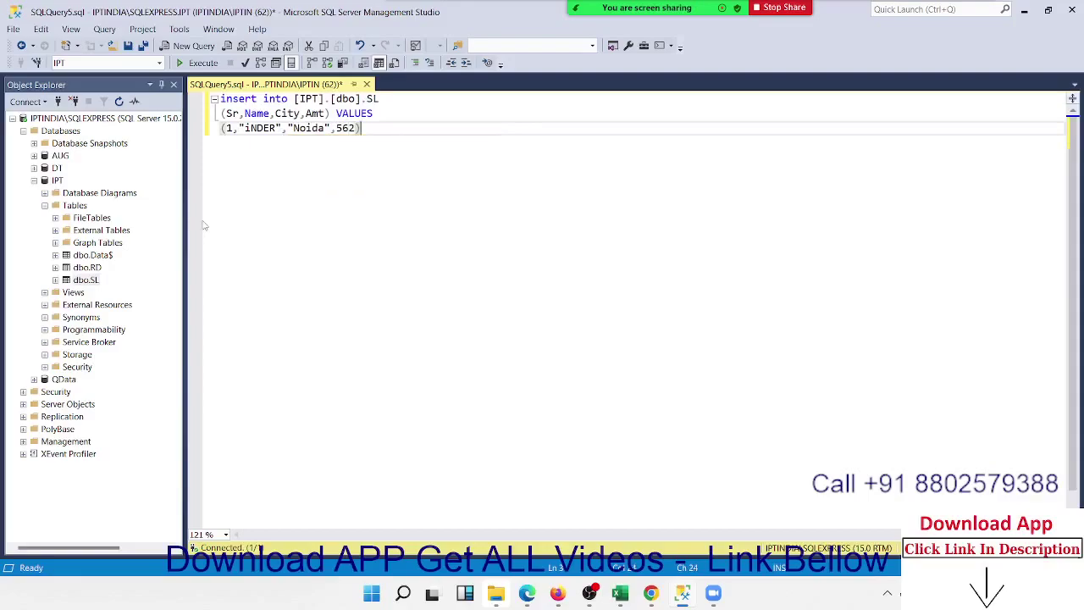
# Run the insert, which fails, then capitalise the first letter of the name value
pyautogui.click(260, 204)
pyautogui.click(198, 62)
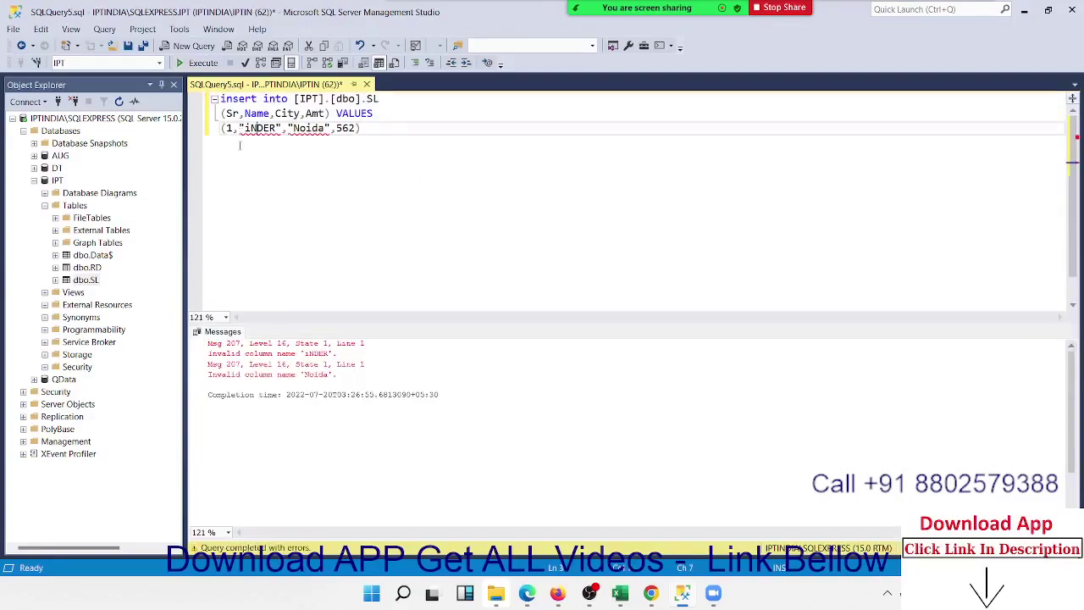
pyautogui.moveTo(254, 127)
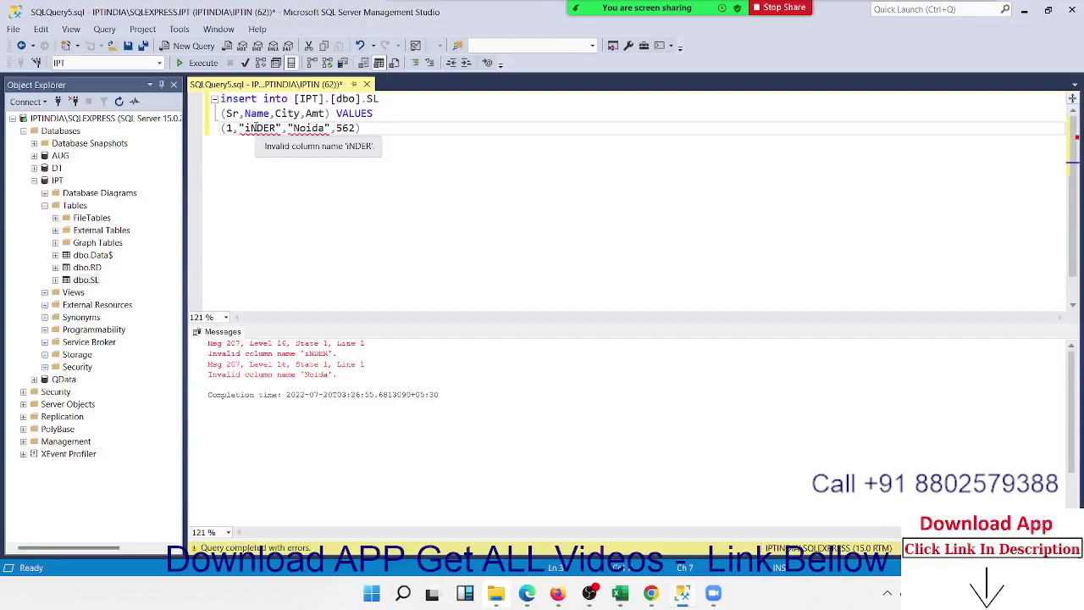
pyautogui.click(238, 149)
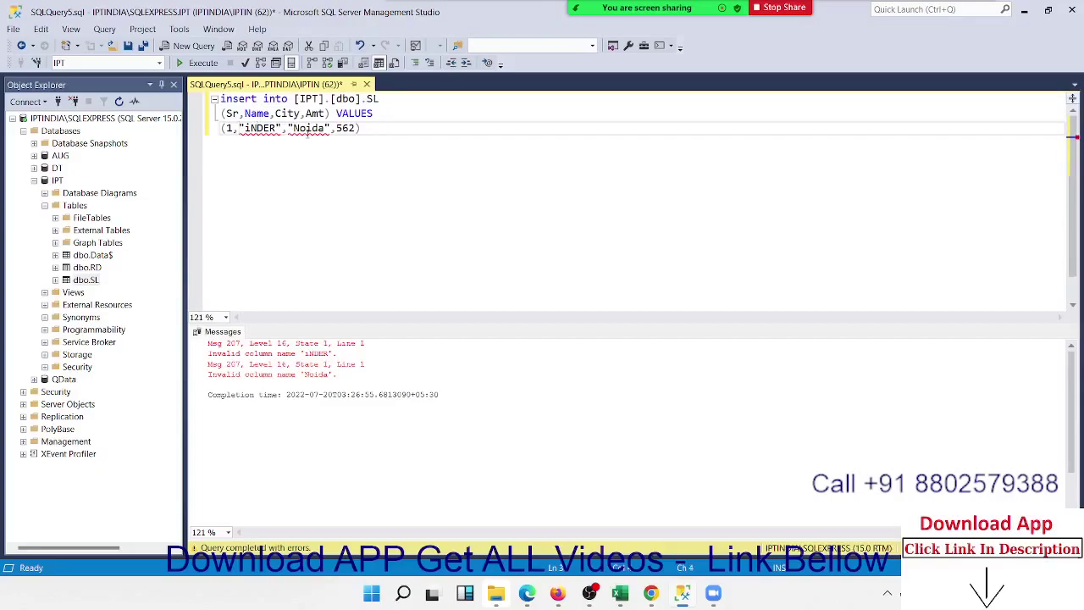
pyautogui.press('Right')
pyautogui.press('Delete')
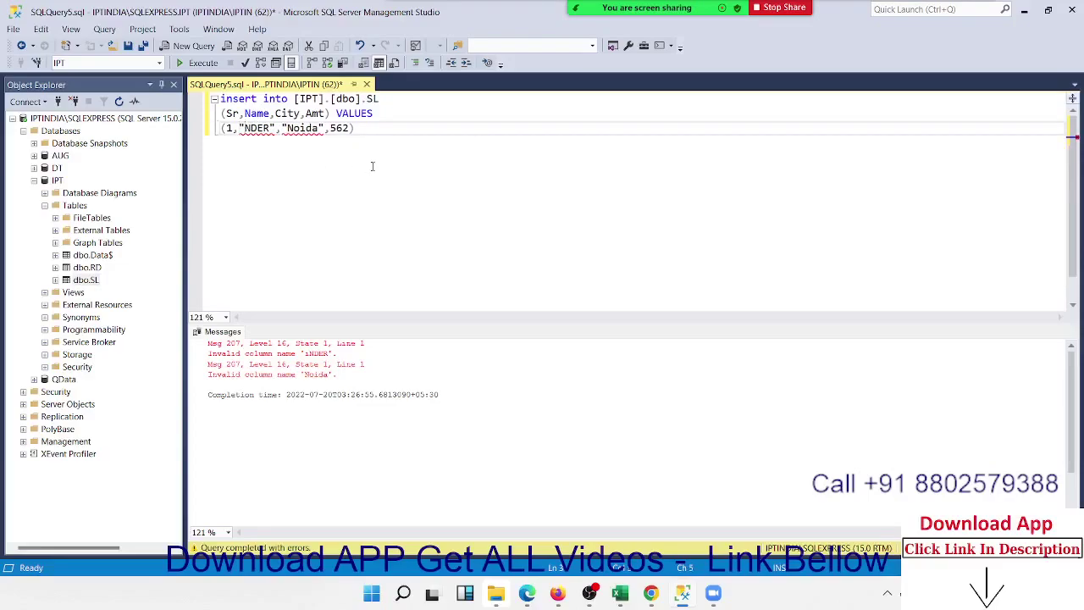
pyautogui.write('I')
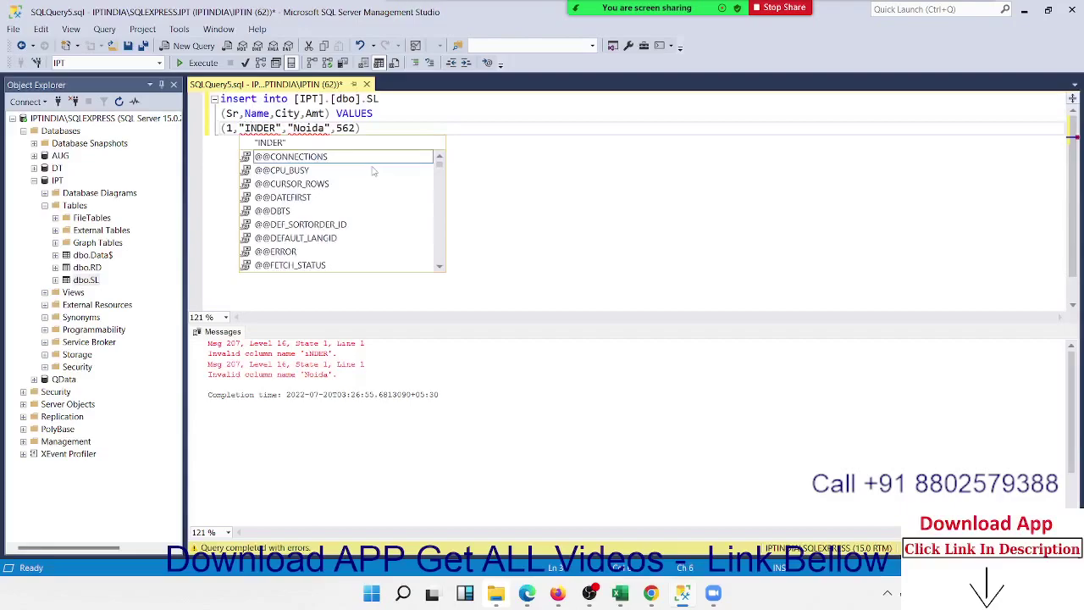
pyautogui.click(316, 143)
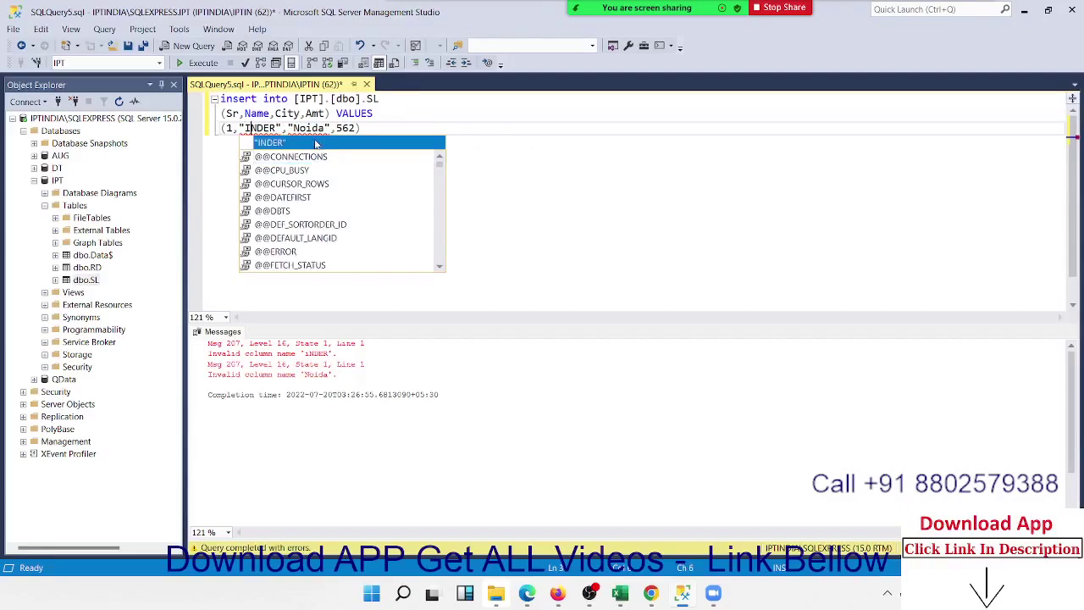
# Replace the double quotes around the name value with single quotes
pyautogui.click(312, 128)
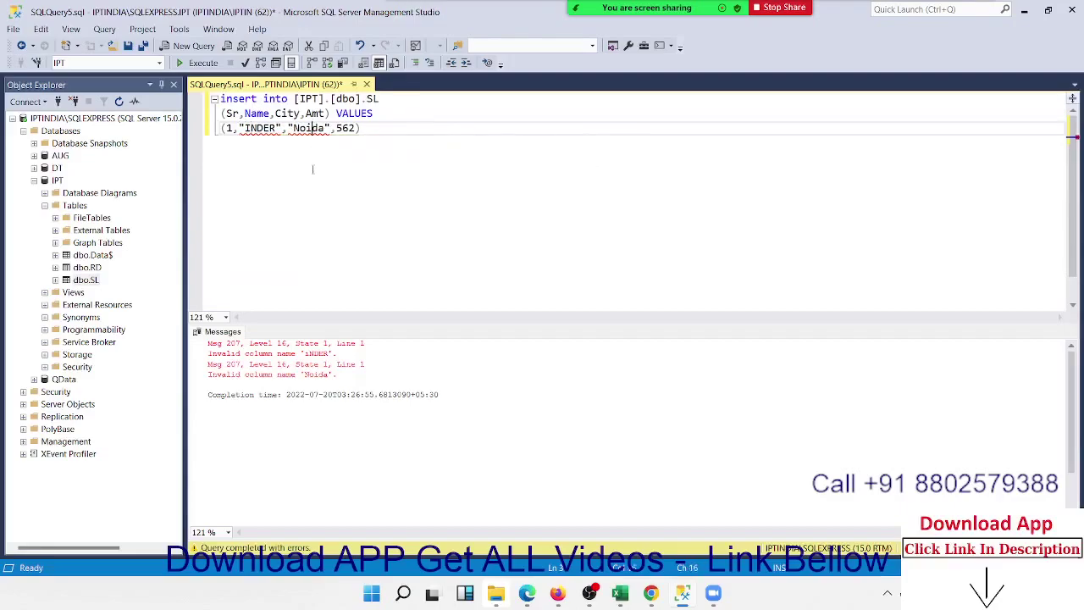
pyautogui.click(424, 157)
pyautogui.click(244, 128)
pyautogui.press('BackSpace')
pyautogui.write("'")
pyautogui.click(278, 128)
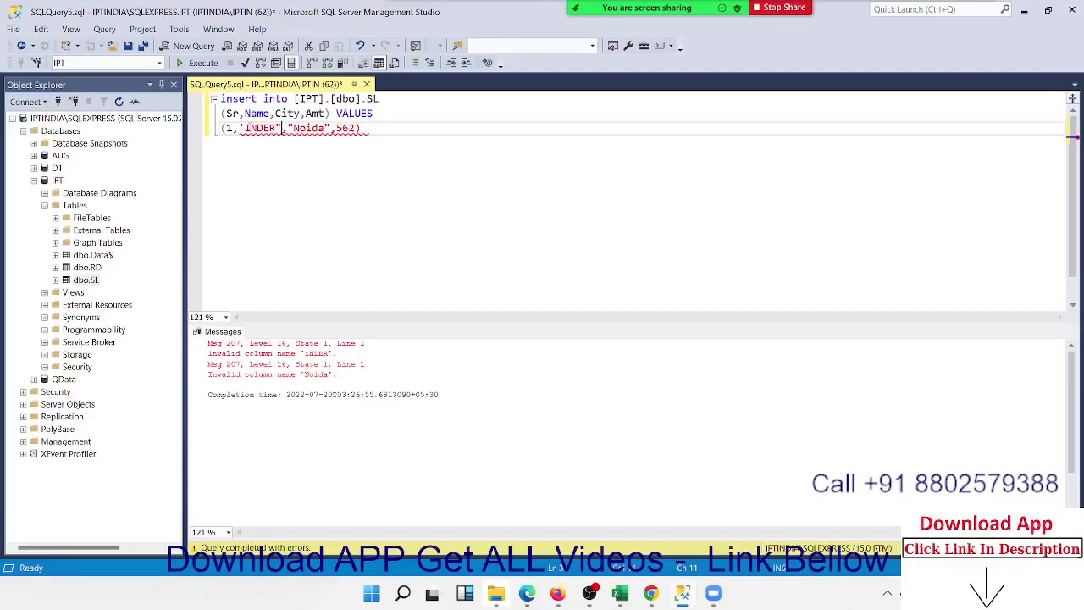
pyautogui.press('BackSpace')
pyautogui.write("'1")
pyautogui.press('BackSpace')
pyautogui.press('BackSpace')
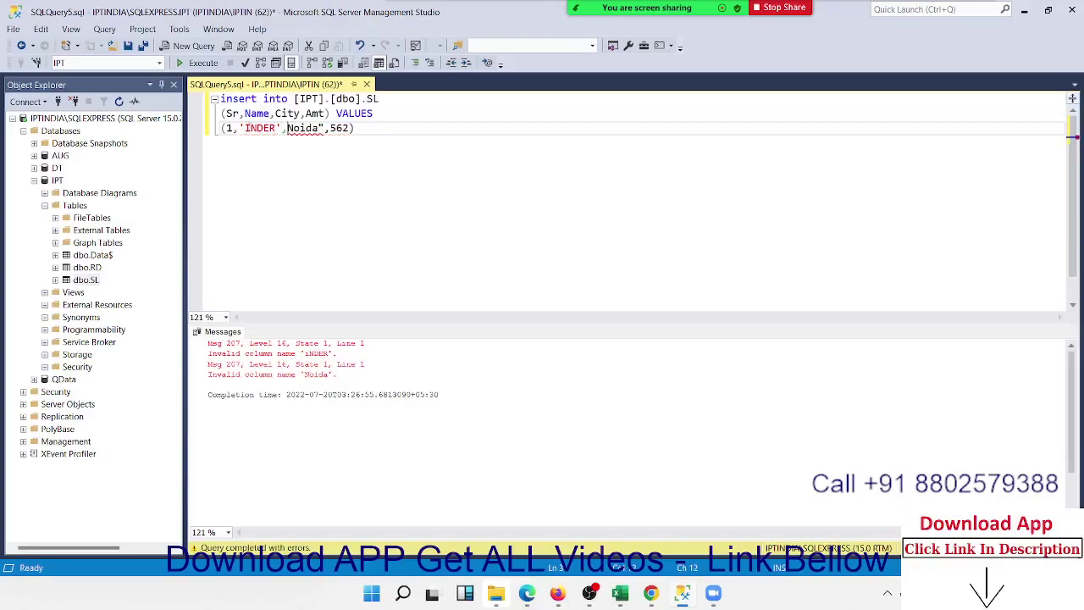
pyautogui.write("'")
# Replace the double quotes around Noida with single quotes
pyautogui.press('Right')
pyautogui.press('Right')
pyautogui.press('Right')
pyautogui.press('Right')
pyautogui.press('Right')
pyautogui.press('Right')
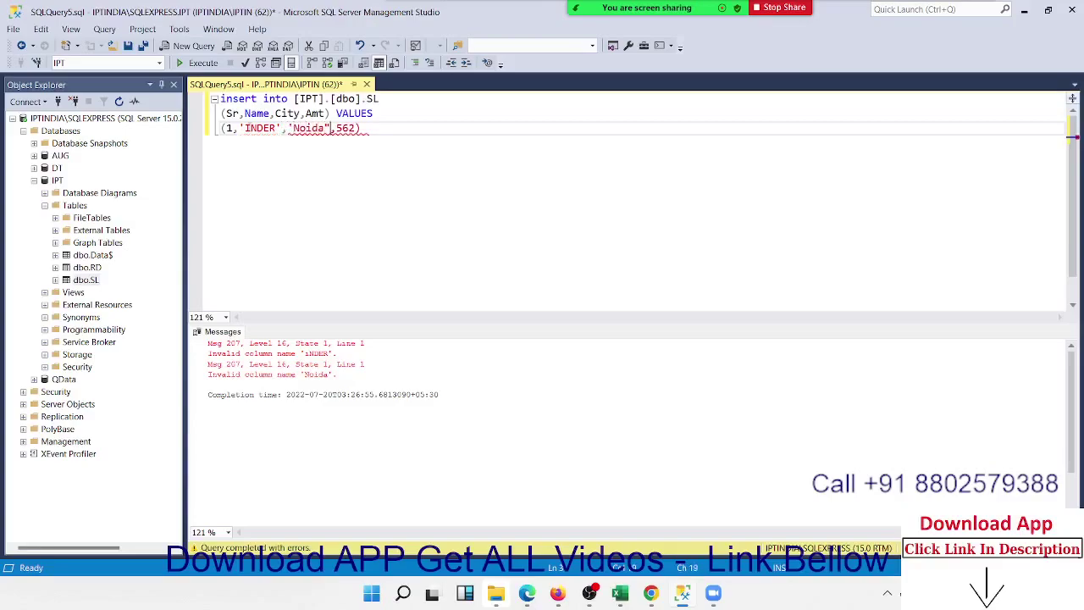
pyautogui.press('BackSpace')
pyautogui.write("'")
pyautogui.press('Right')
pyautogui.press('Right')
pyautogui.click(396, 113)
pyautogui.press('Down')
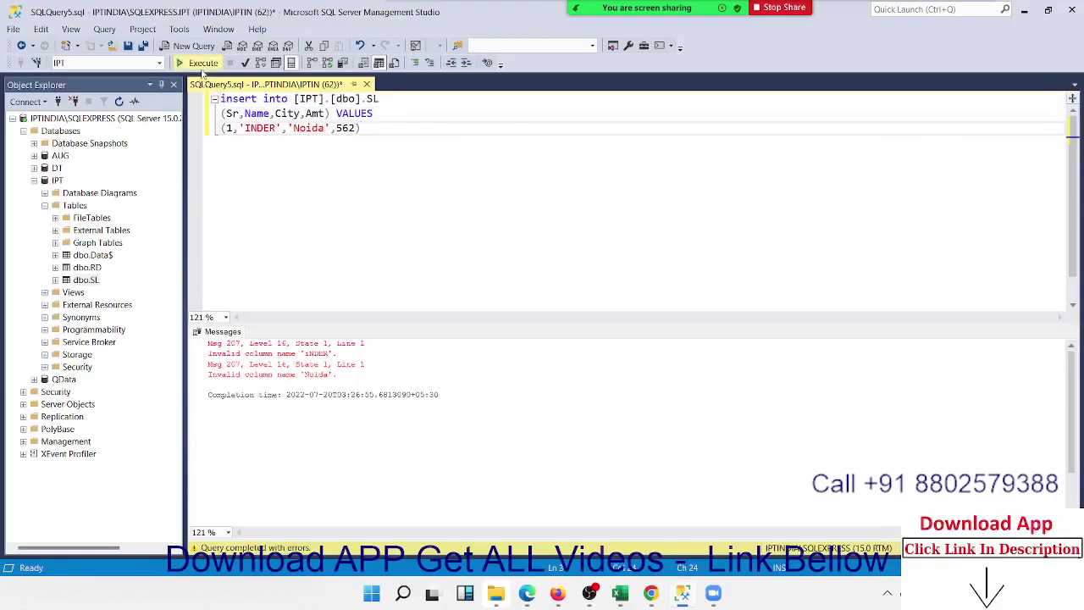
# Run the corrected insert and add the query select * from SL beneath it
pyautogui.click(199, 62)
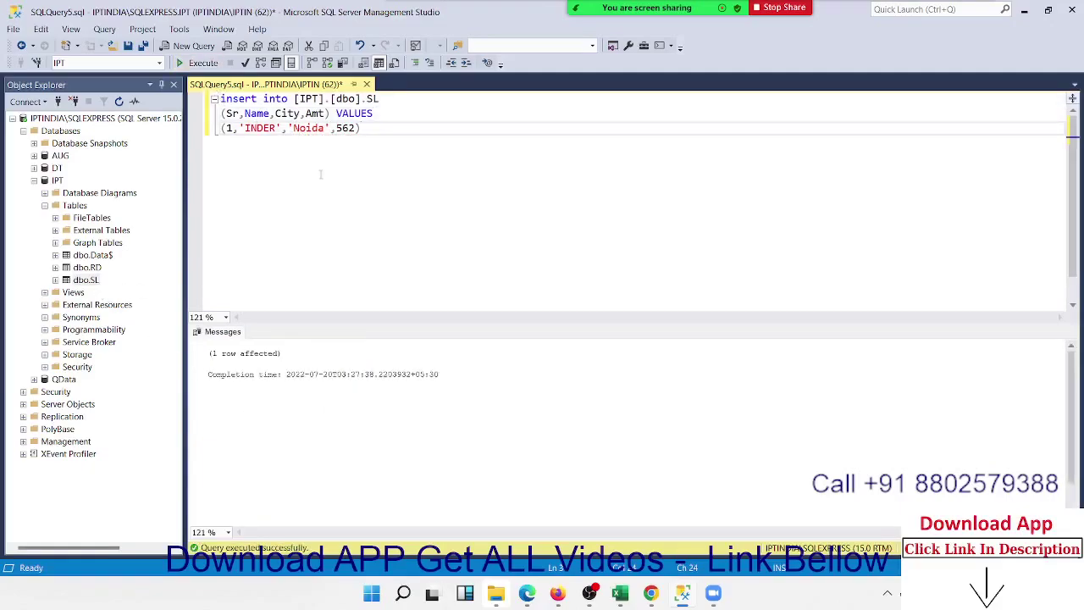
pyautogui.press('Return')
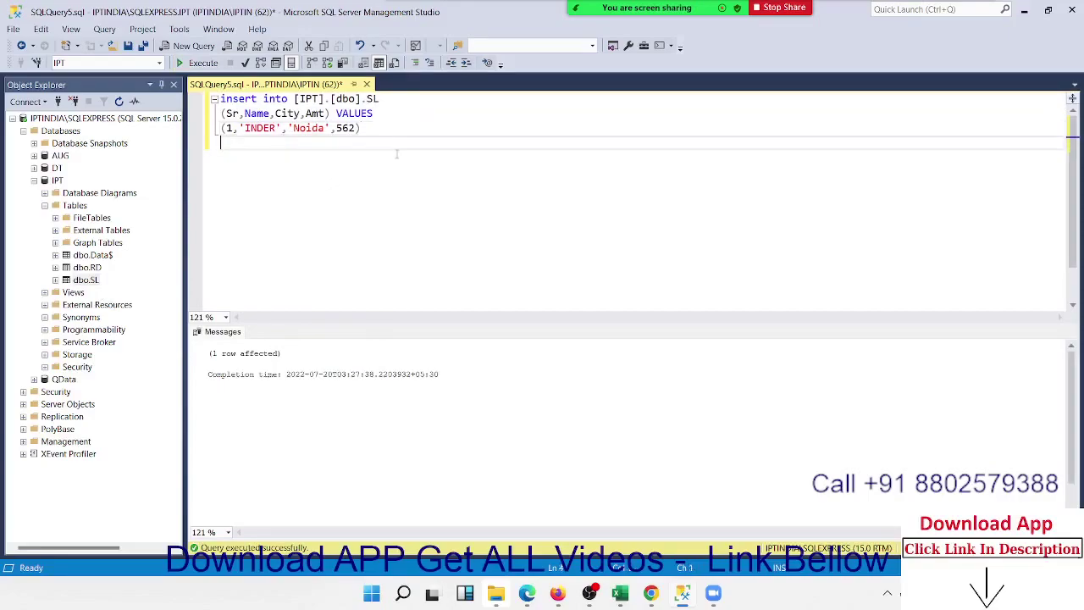
pyautogui.press('Return')
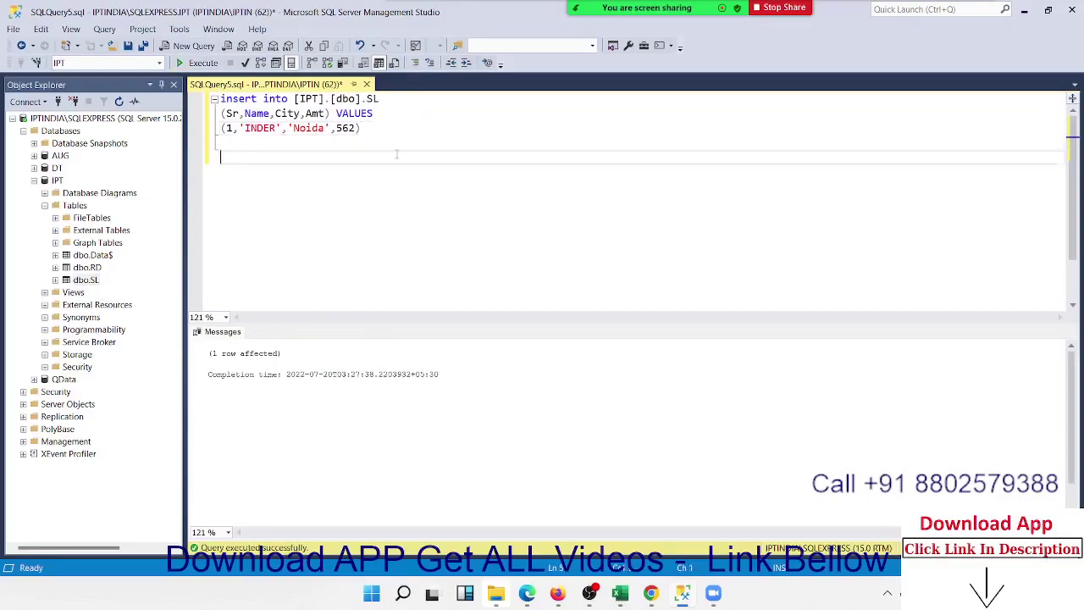
pyautogui.write('select')
pyautogui.write(' *')
pyautogui.write(' for')
pyautogui.press('BackSpace')
pyautogui.press('BackSpace')
pyautogui.write('om s')
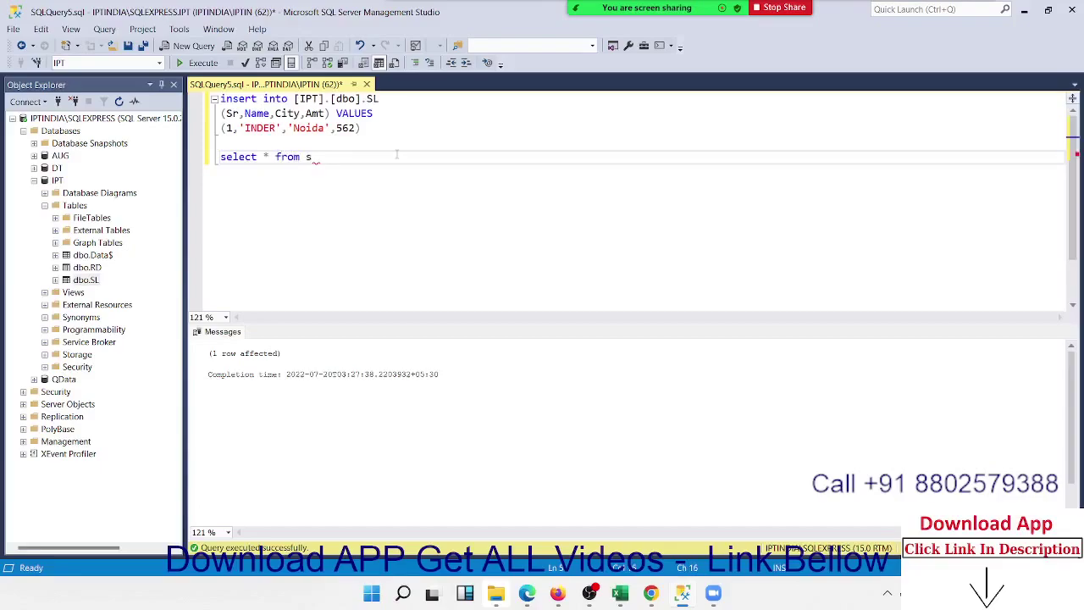
pyautogui.write('l')
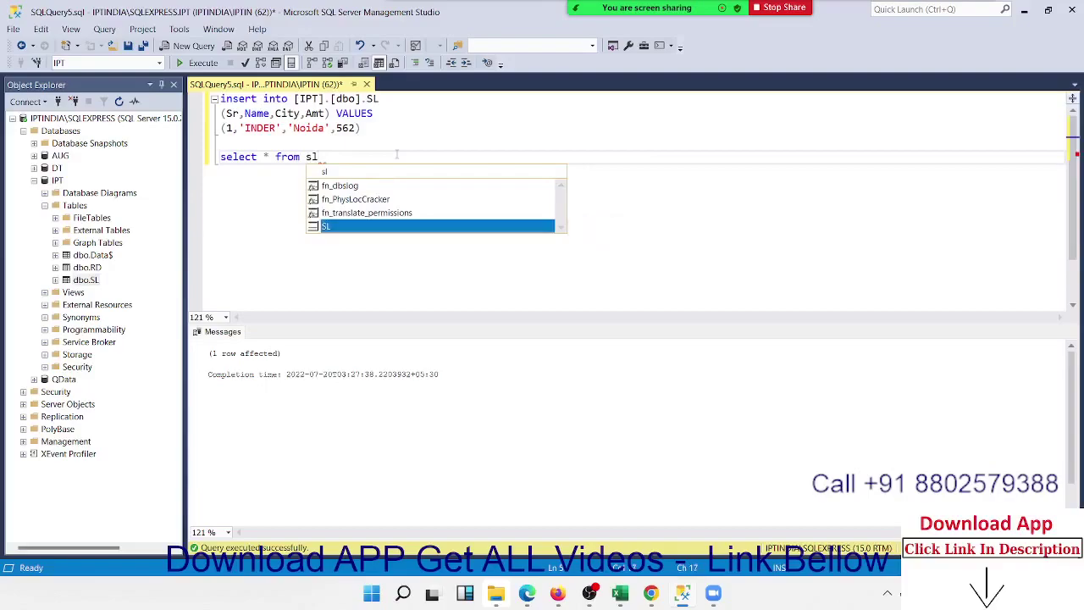
pyautogui.press('Tab')
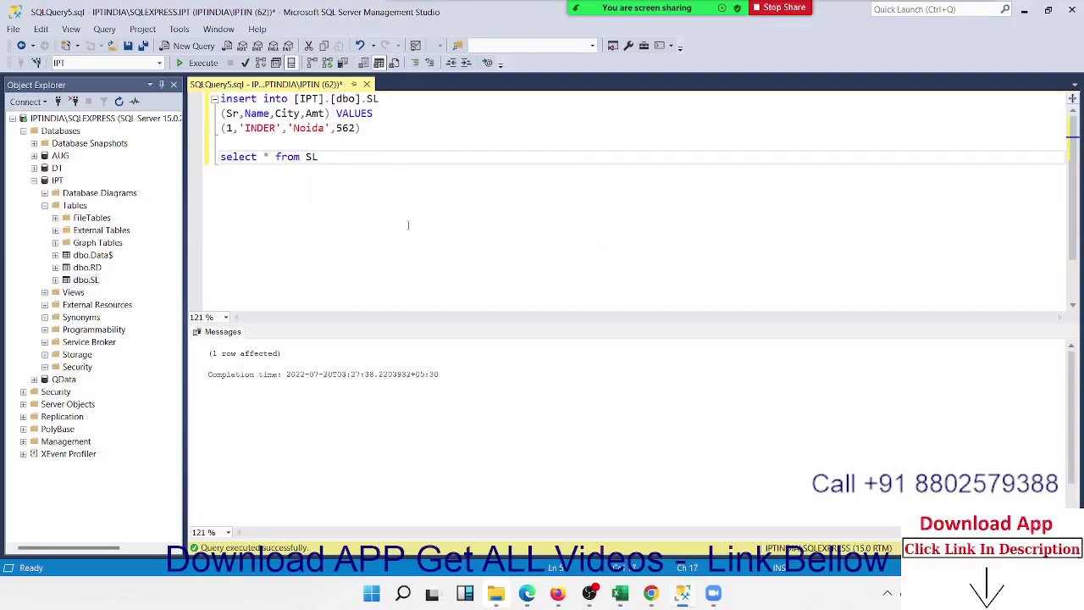
pyautogui.click(223, 143)
# Execute the queries, check the 8 SL rows ending in two Noida, 562 entries, then switch to Excel
pyautogui.click(201, 63)
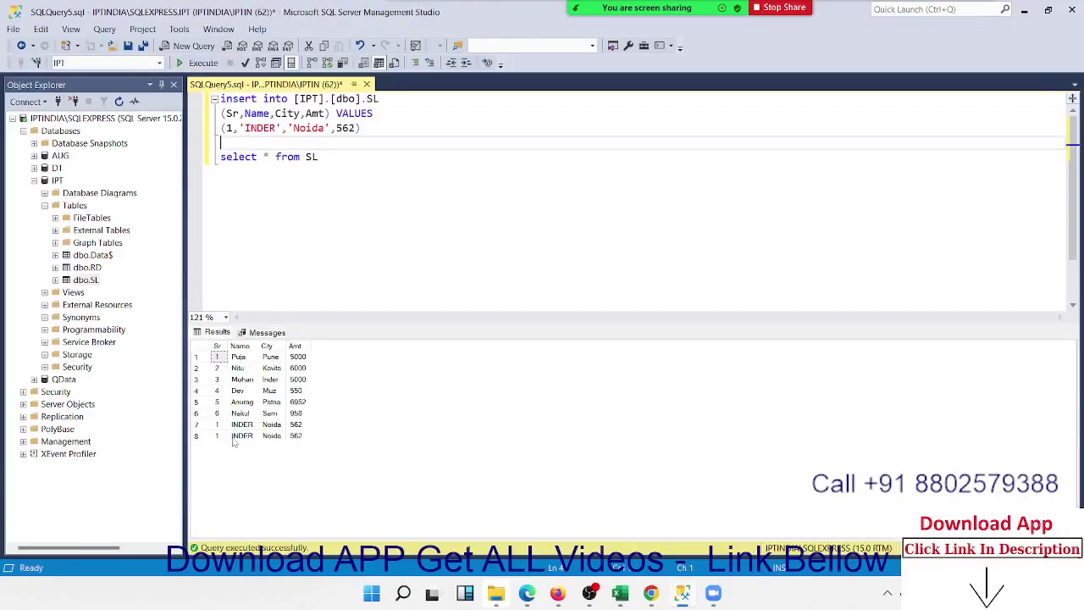
pyautogui.click(229, 436)
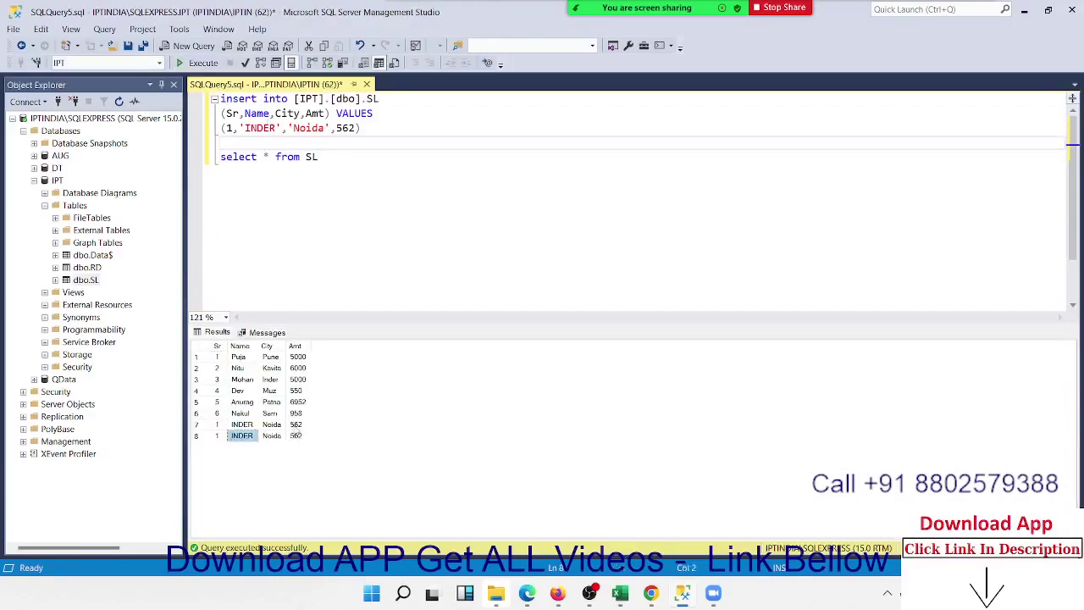
pyautogui.moveTo(375, 160); pyautogui.dragTo(179, 100)
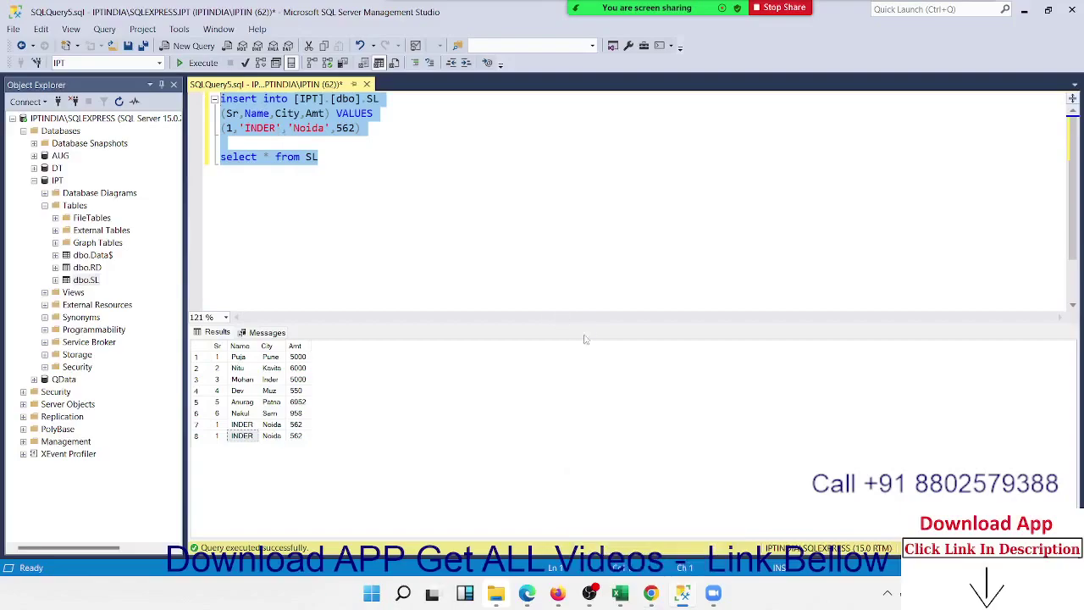
pyautogui.click(620, 593)
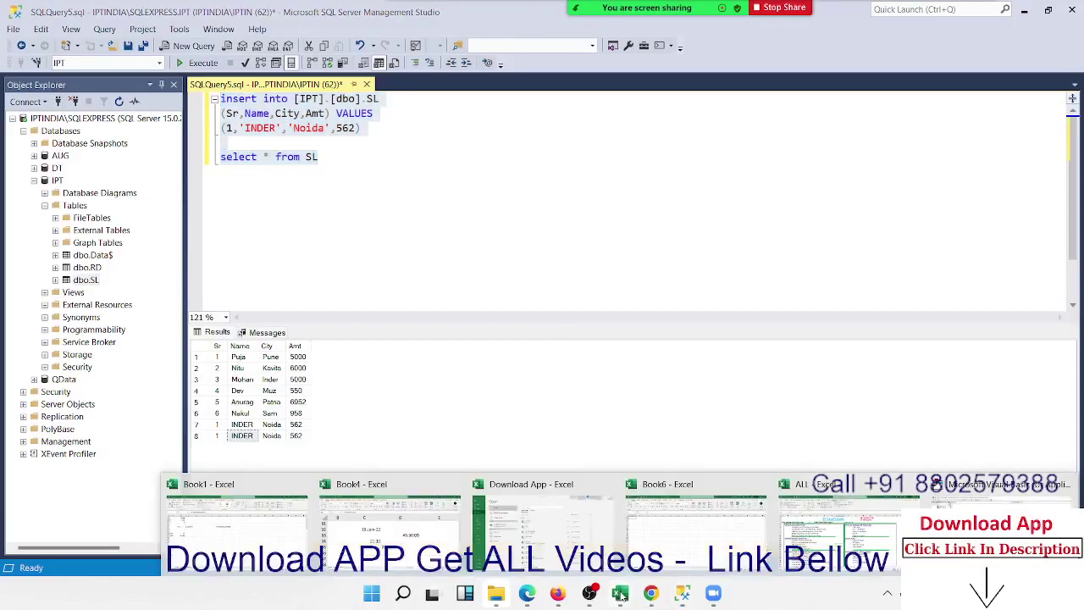
# In the Book6 workbook, enter the label Sr in cell A2
pyautogui.click(689, 531)
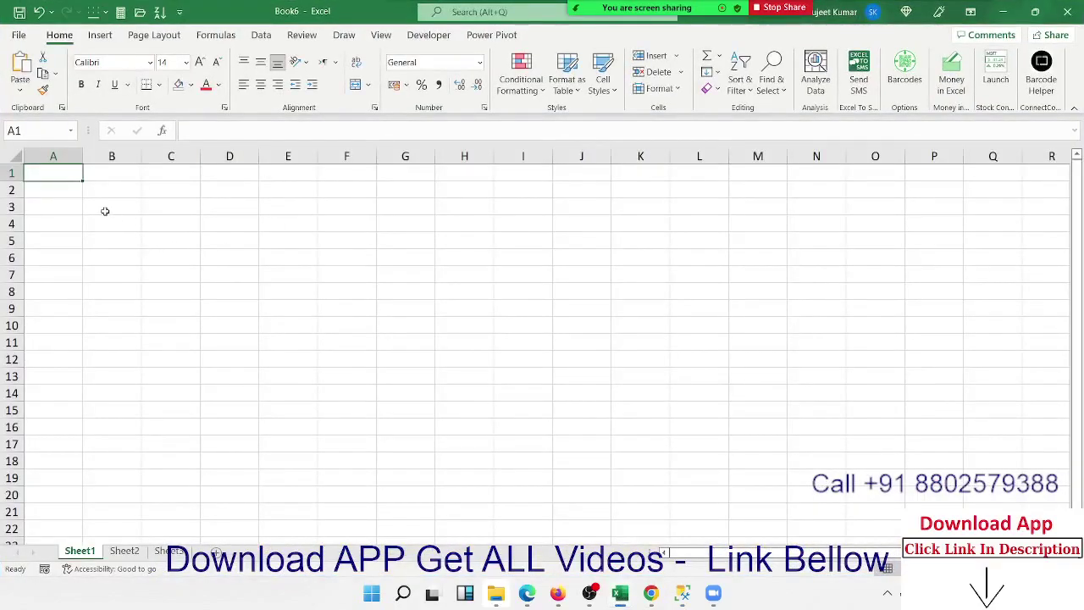
pyautogui.click(54, 192)
pyautogui.write('nA')
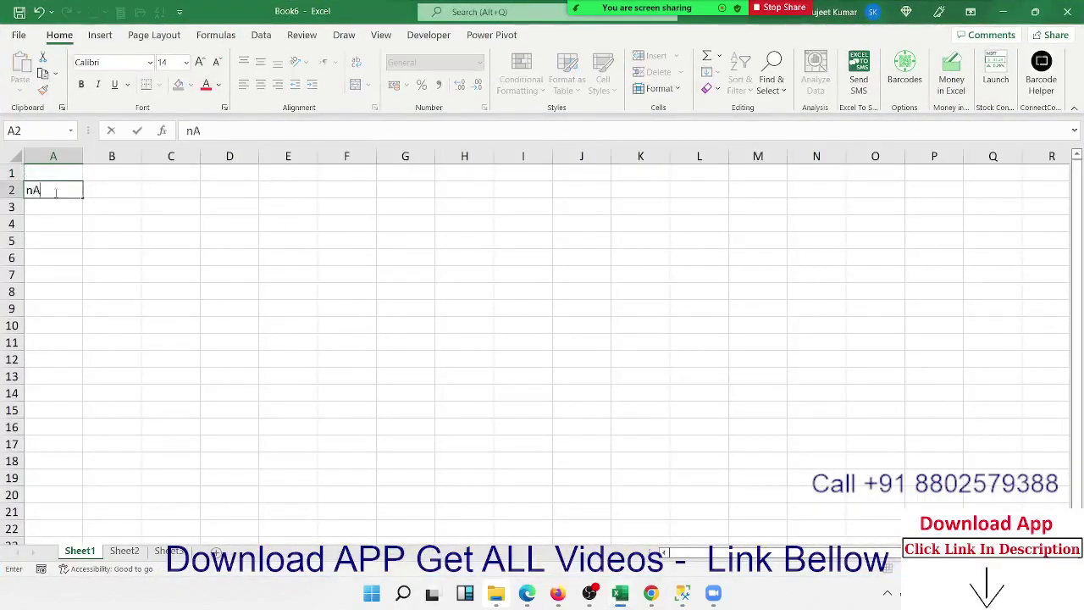
pyautogui.write('ME')
pyautogui.press('Return')
pyautogui.click(54, 192)
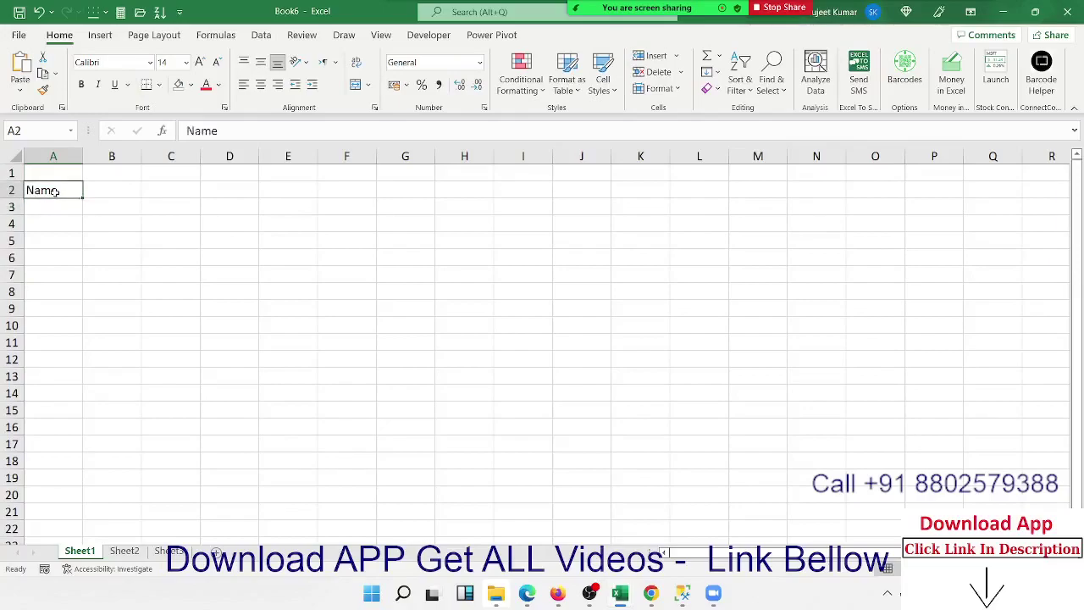
pyautogui.press('Delete')
pyautogui.write('Sr')
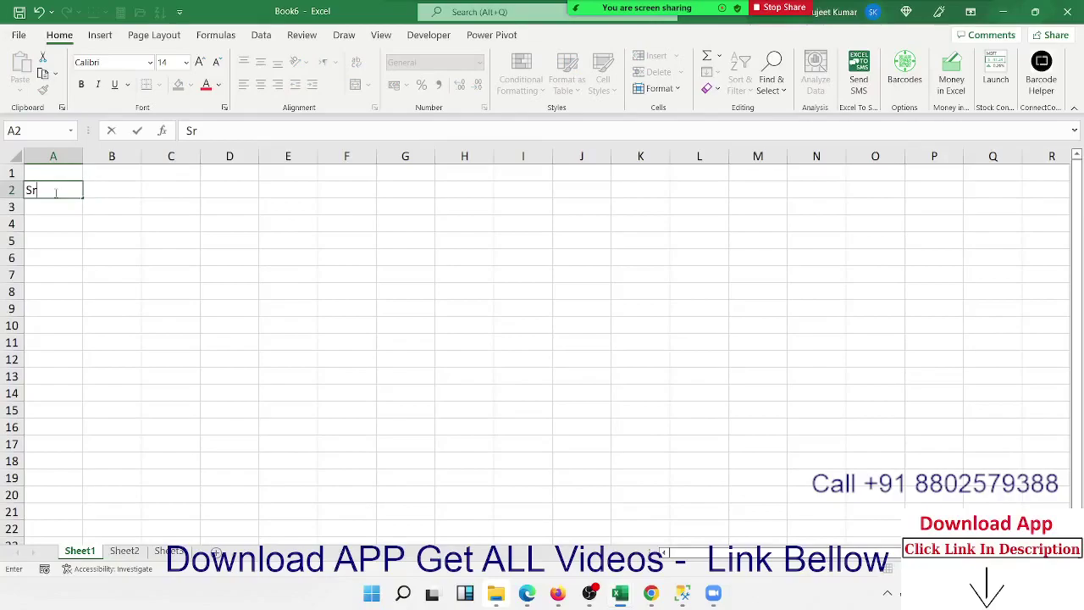
pyautogui.press('BackSpace')
pyautogui.press('BackSpace')
pyautogui.write('Sr')
pyautogui.press('Return')
# Enter Name, City and Marks in A4, A6 and A8, and widen column B
pyautogui.press('Return')
pyautogui.write('N')
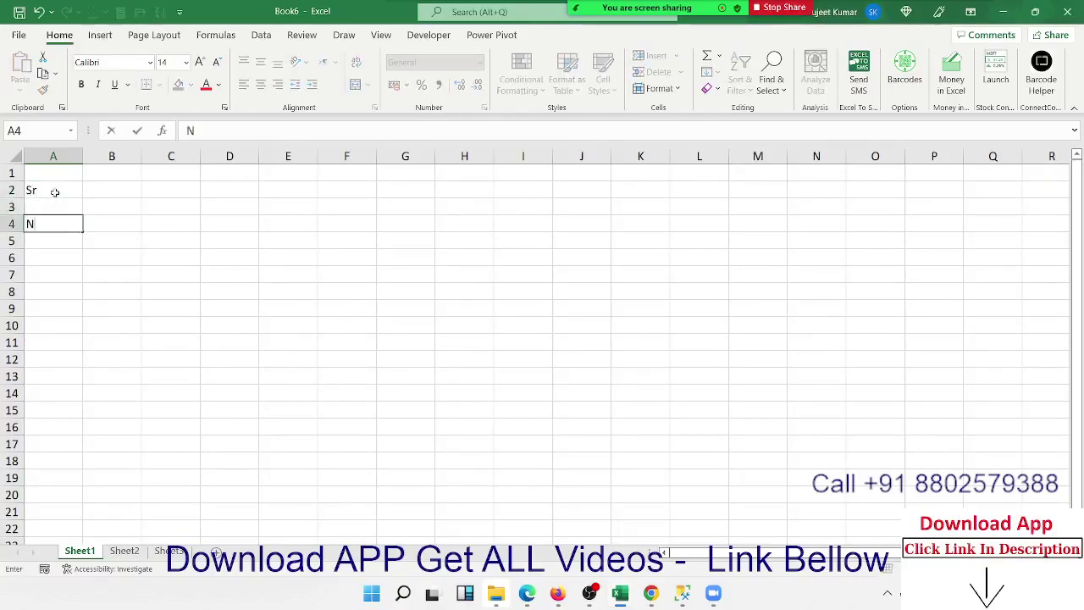
pyautogui.write('ame')
pyautogui.press('Return')
pyautogui.press('Return')
pyautogui.press('Return')
pyautogui.press('Up')
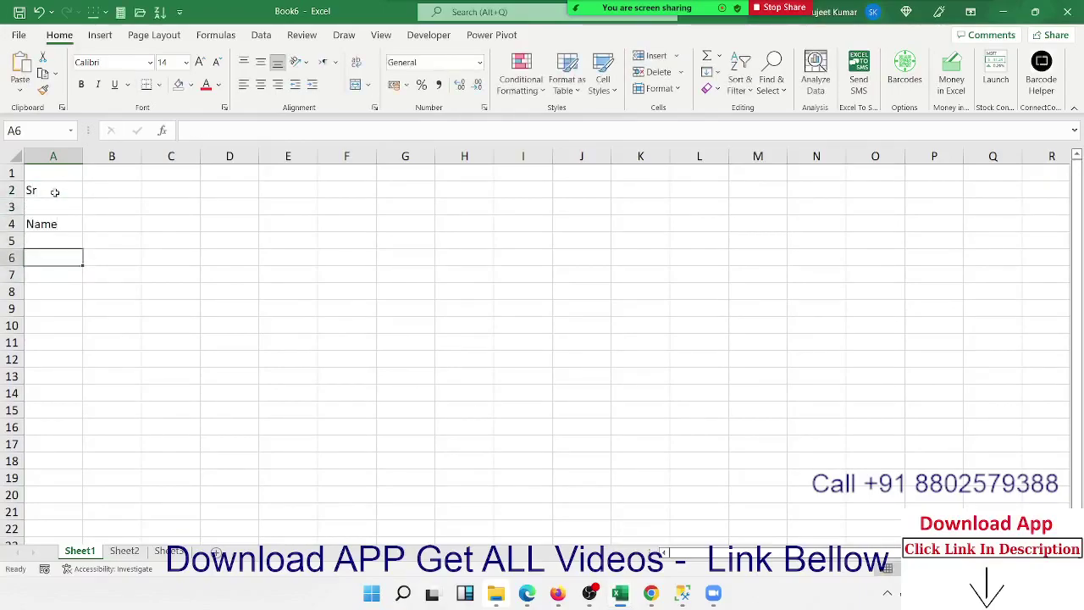
pyautogui.write('City')
pyautogui.press('Return')
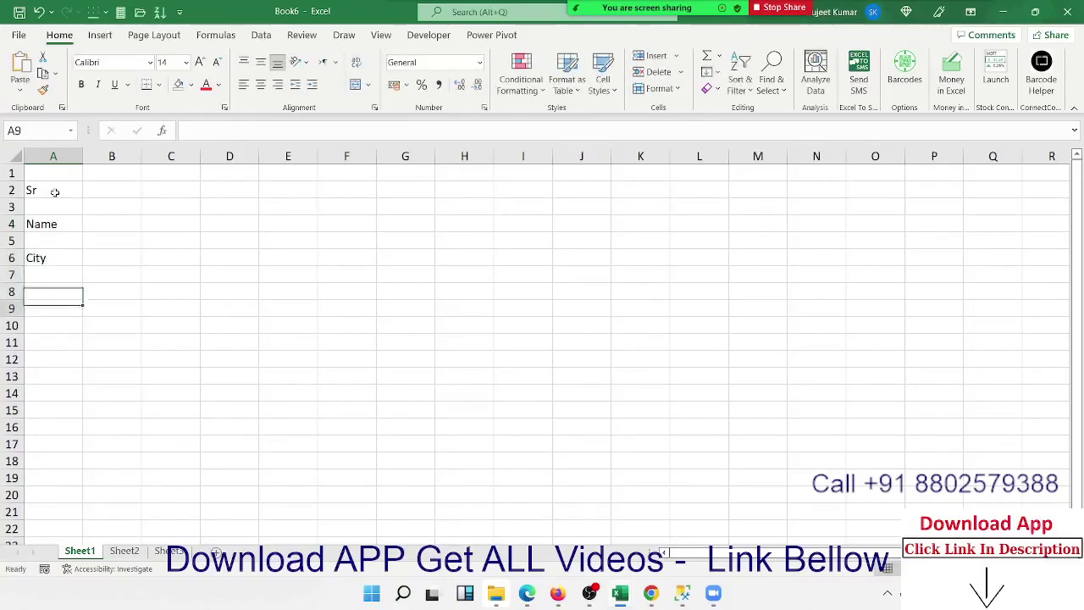
pyautogui.press('Return')
pyautogui.press('Up')
pyautogui.write('MAr')
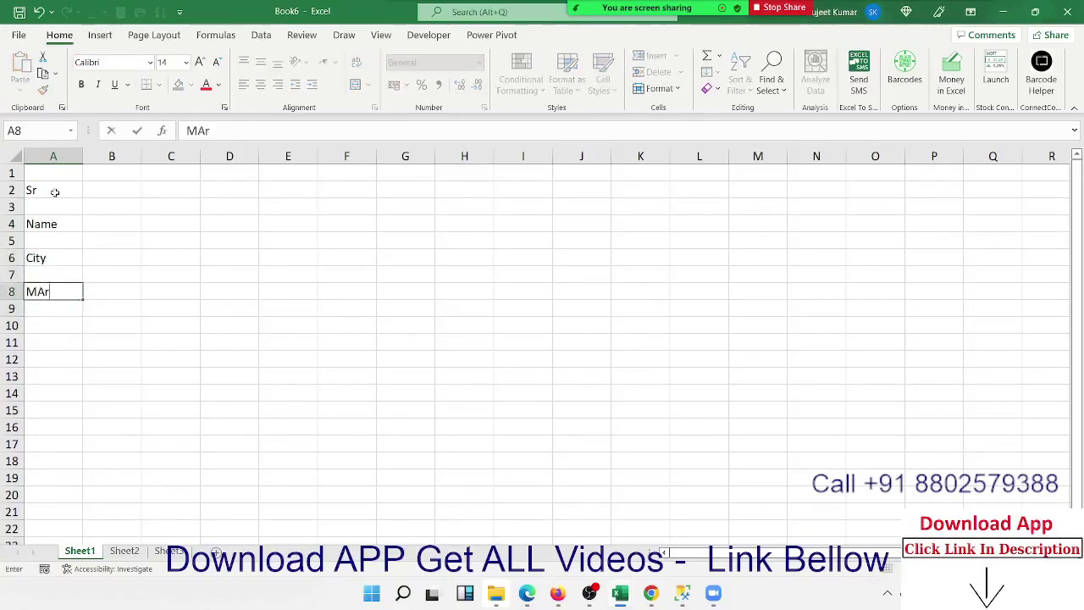
pyautogui.write('ks')
pyautogui.press('Return')
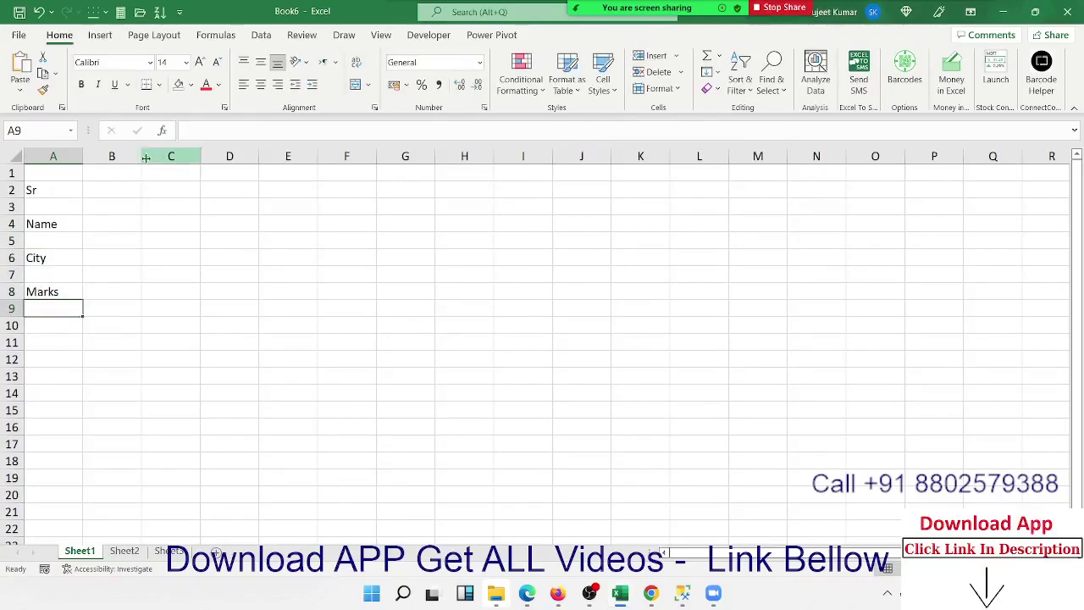
pyautogui.moveTo(200, 156)
pyautogui.mouseDown()
pyautogui.moveTo(206, 128)
pyautogui.moveTo(219, 144)
pyautogui.mouseUp()
# Fill cells B2, B4, B6 and B8 with yellow
pyautogui.click(157, 190)
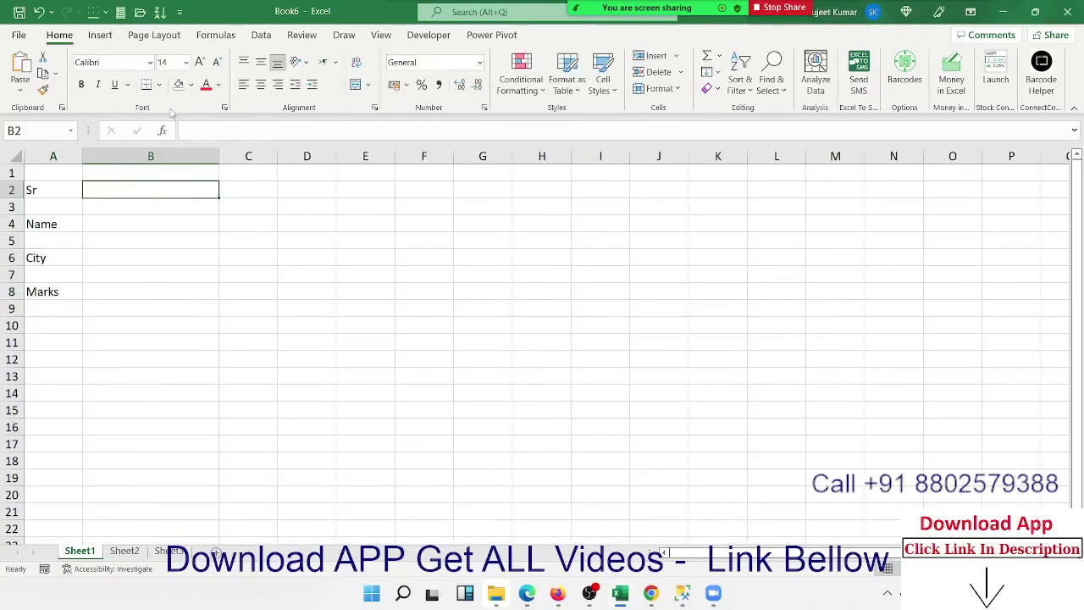
pyautogui.click(191, 85)
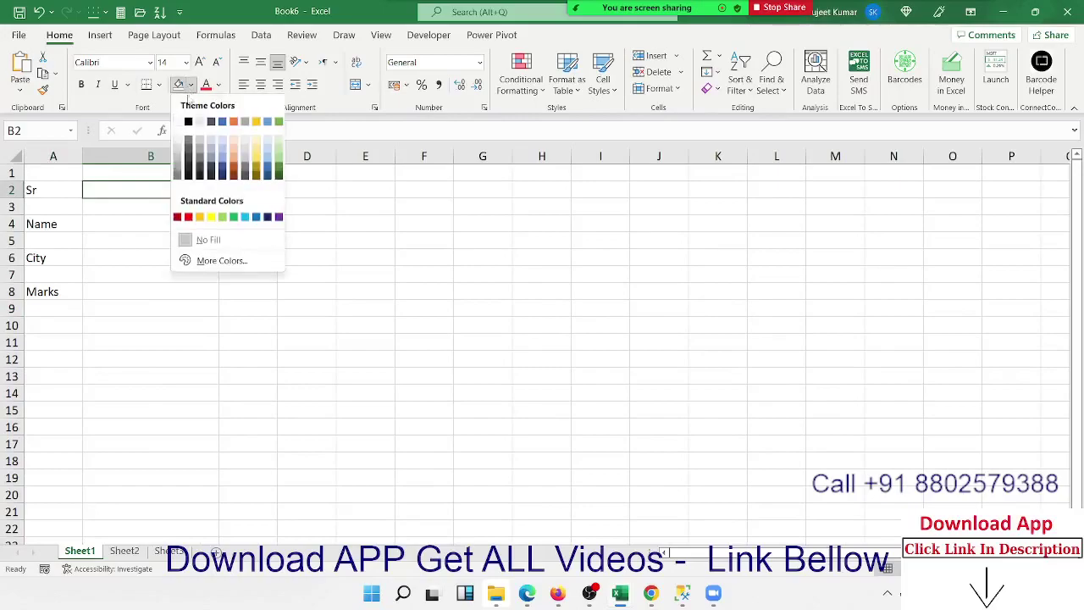
pyautogui.click(211, 217)
pyautogui.click(182, 219)
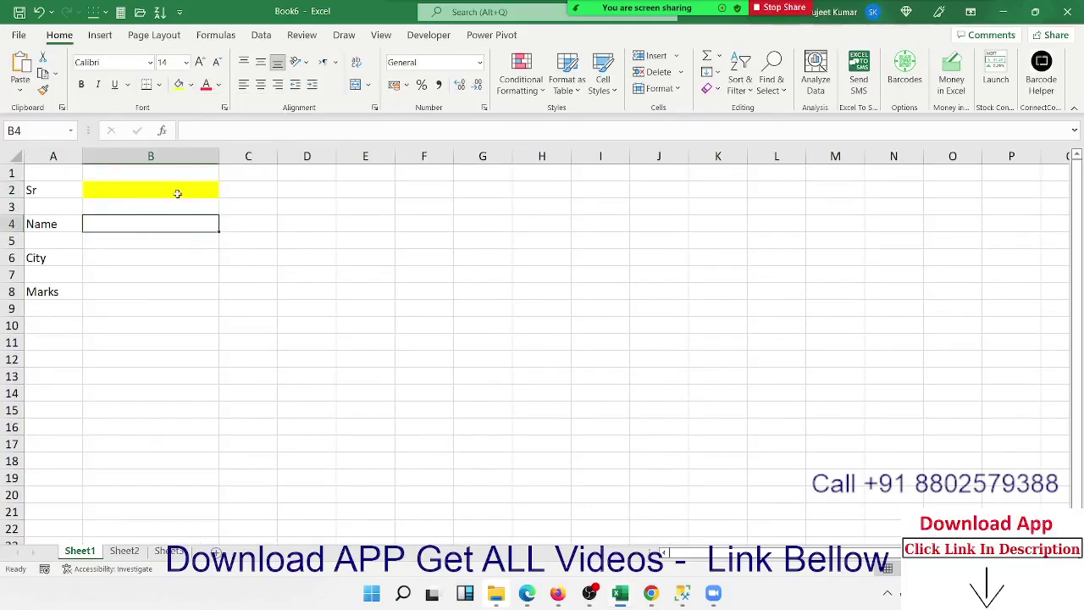
pyautogui.click(177, 83)
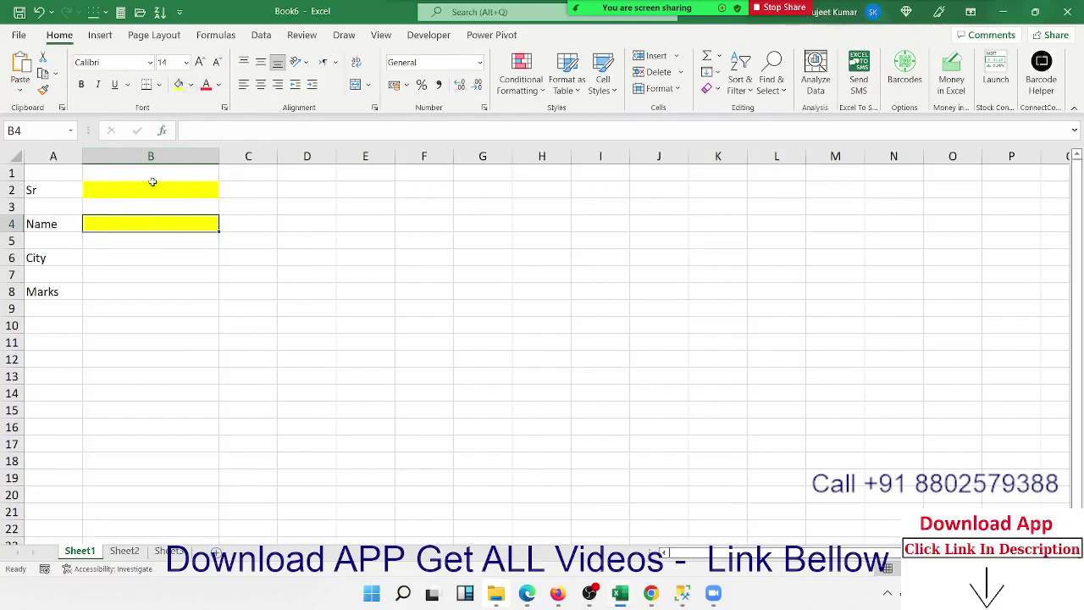
pyautogui.click(154, 249)
pyautogui.click(178, 83)
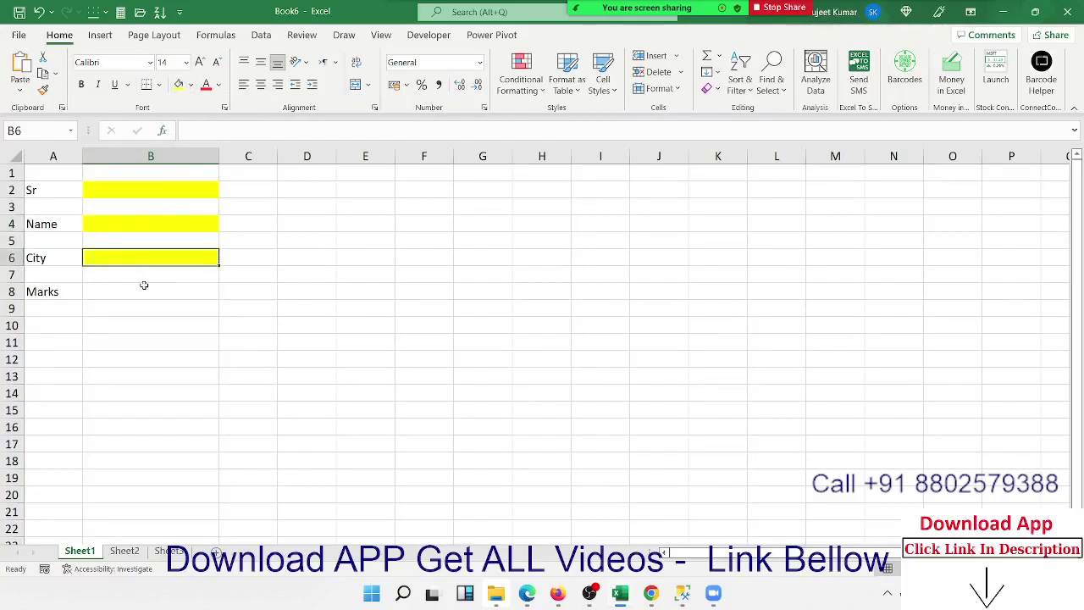
pyautogui.click(144, 286)
pyautogui.click(178, 84)
pyautogui.click(324, 327)
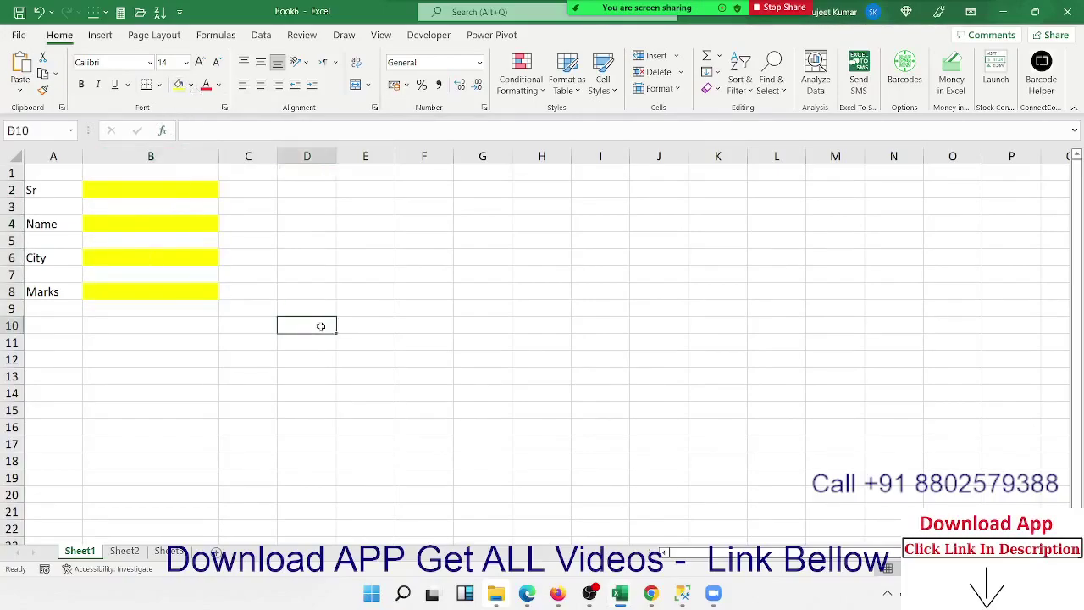
pyautogui.click(232, 331)
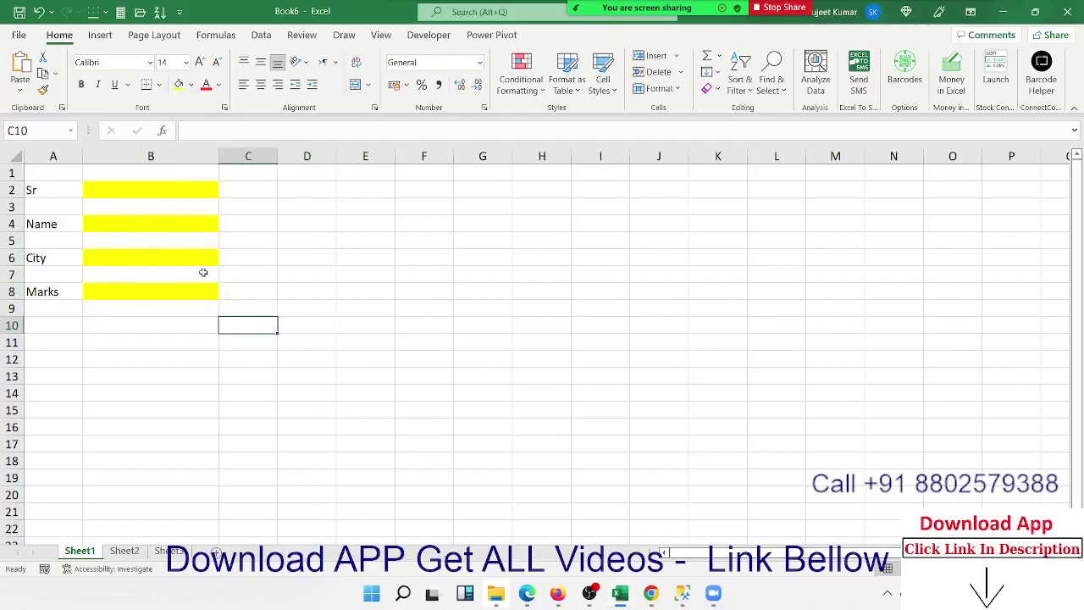
# Reselect B2 and browse the border styles without applying one
pyautogui.click(192, 193)
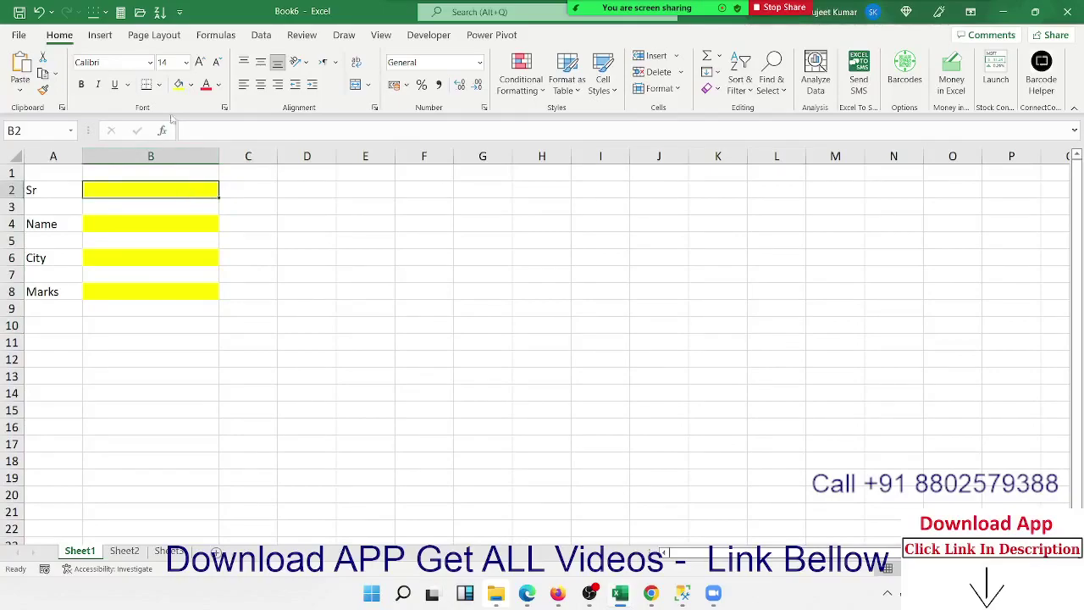
pyautogui.click(335, 343)
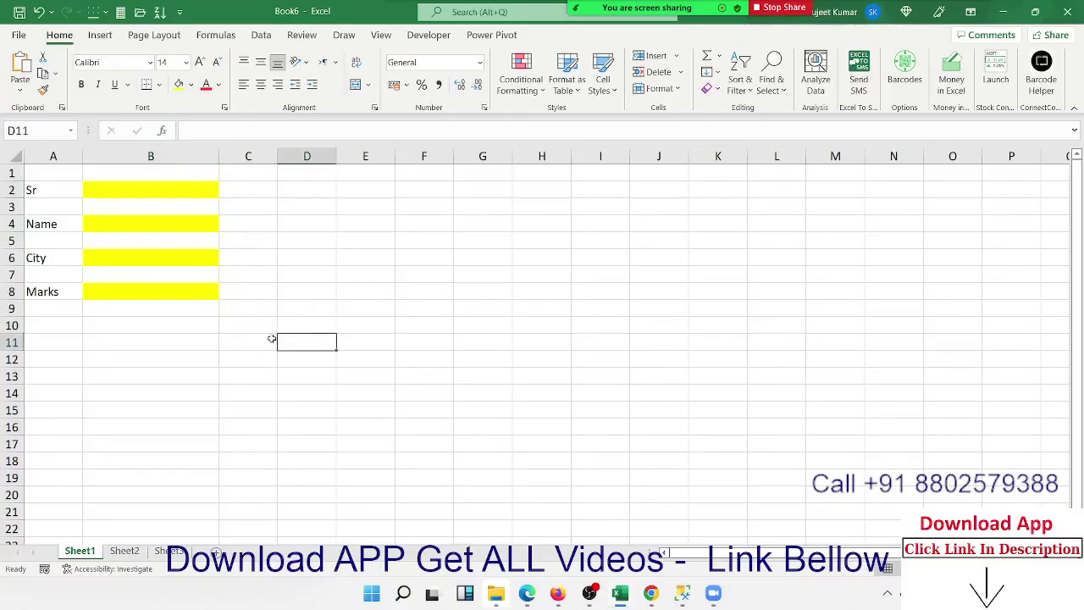
pyautogui.click(261, 337)
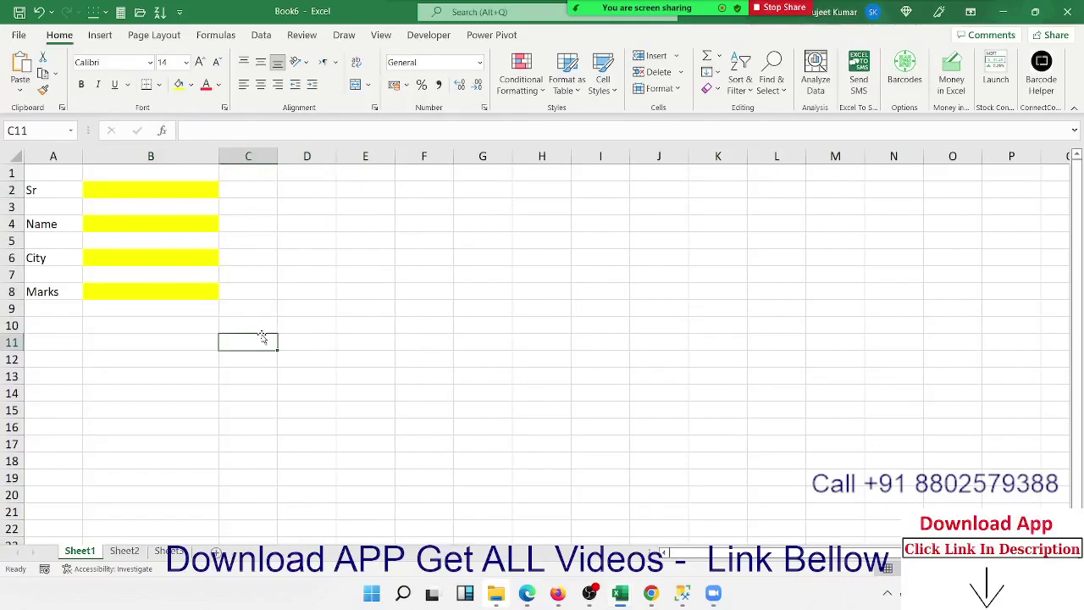
pyautogui.click(158, 84)
pyautogui.click(158, 85)
pyautogui.click(158, 85)
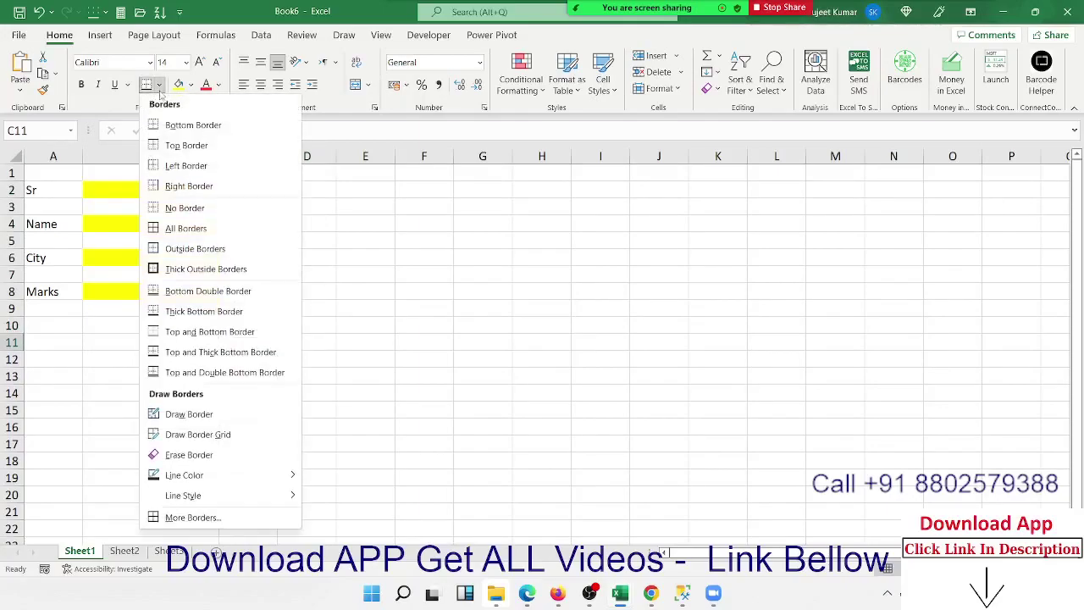
pyautogui.click(159, 88)
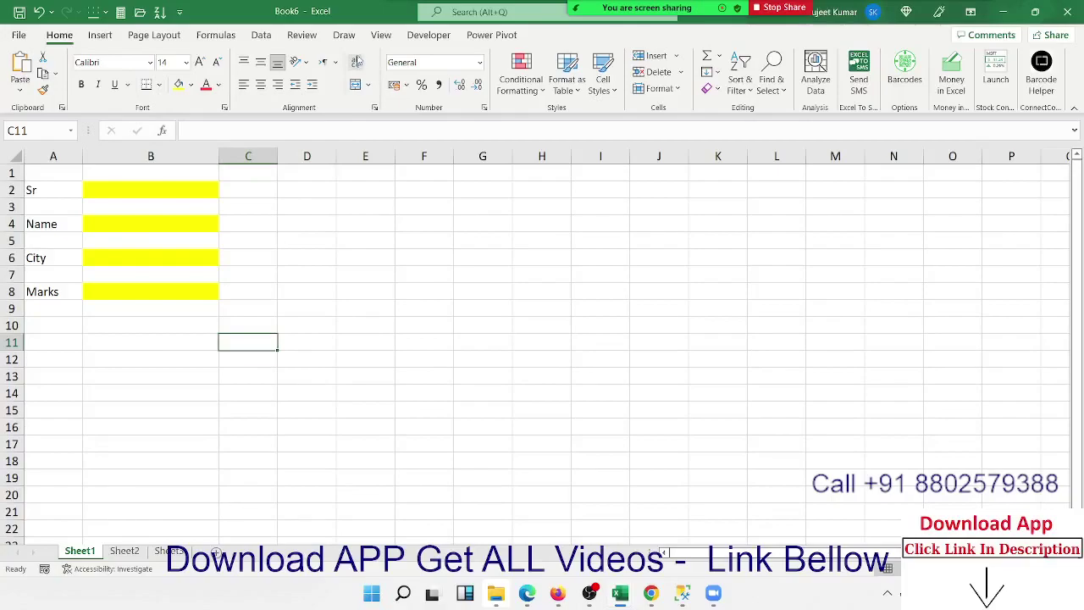
# Open the Visual Basic for Applications editor from the Developer tab
pyautogui.click(428, 35)
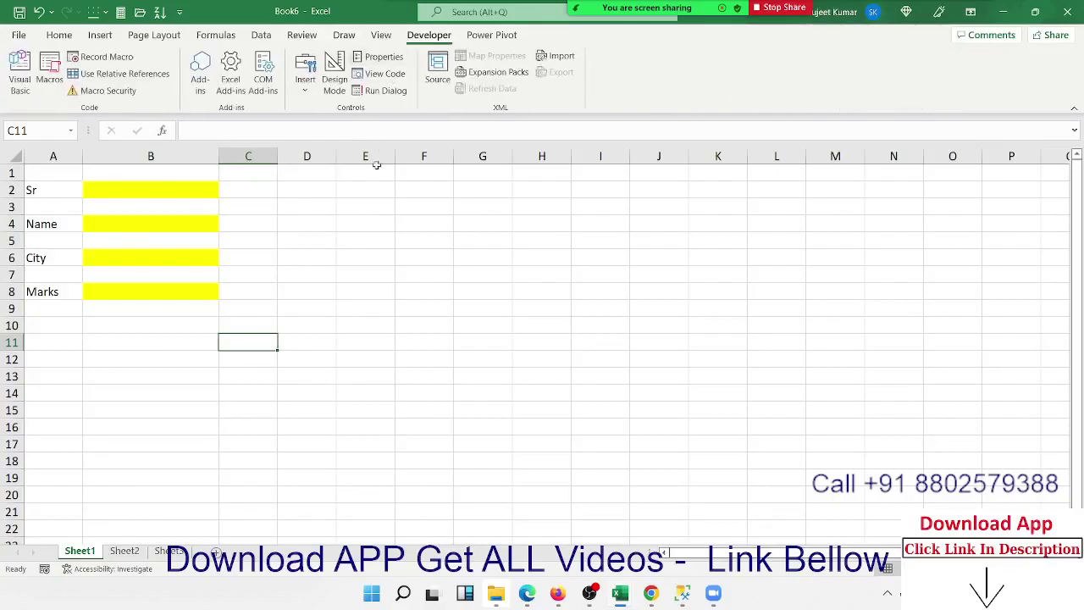
pyautogui.click(364, 257)
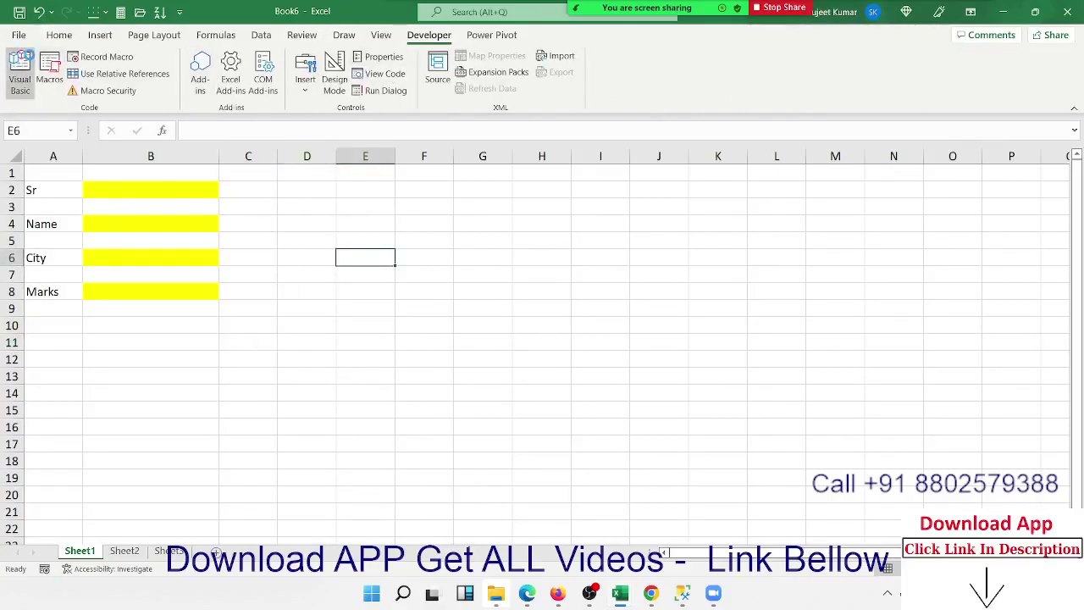
pyautogui.click(20, 67)
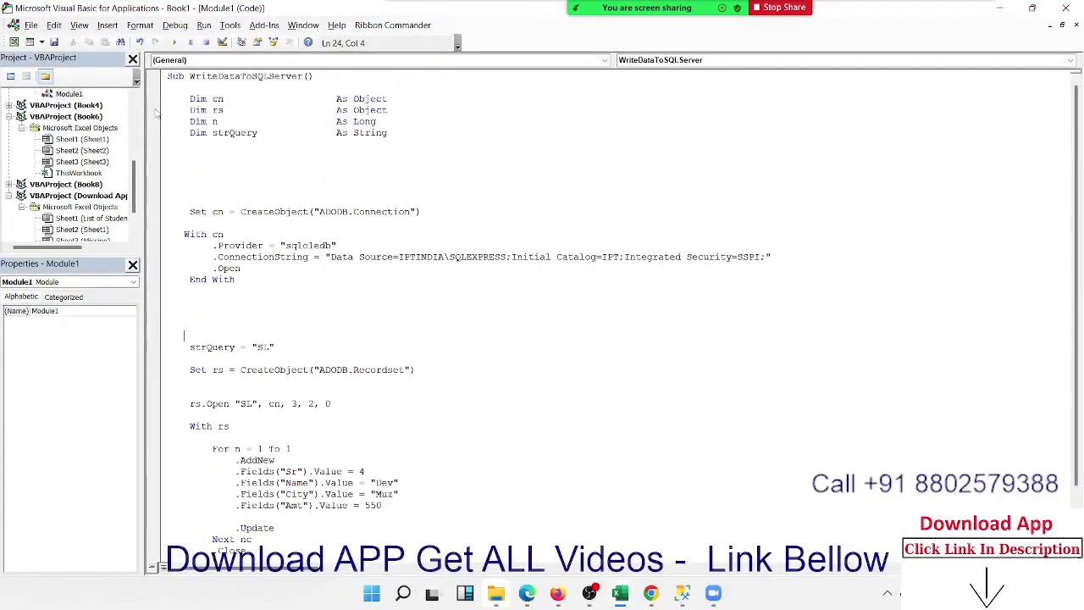
pyautogui.hotkey('alt', 'F11')
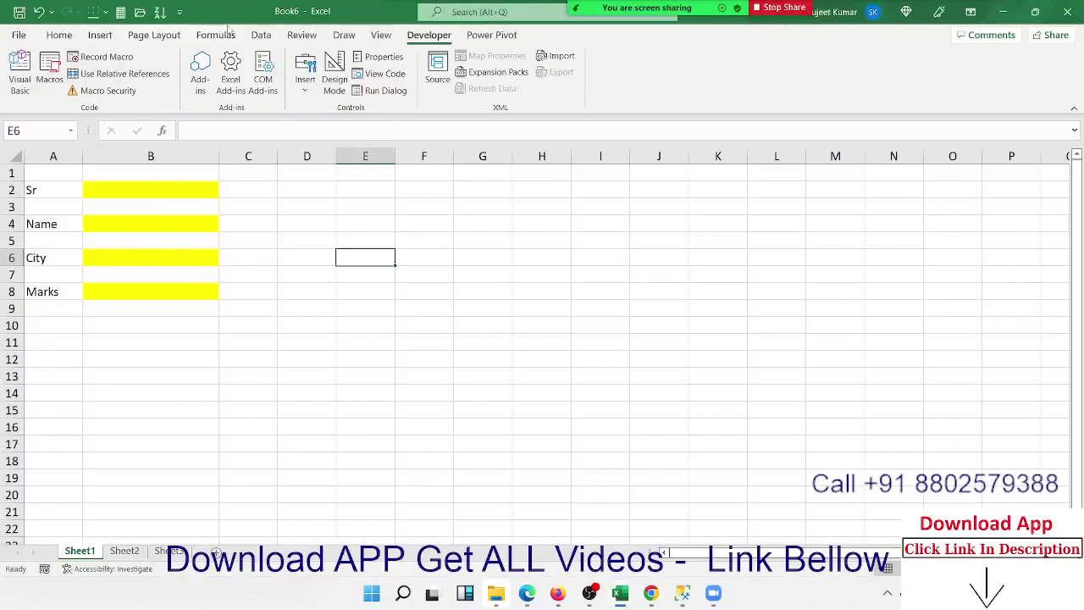
pyautogui.hotkey('alt', 'F11')
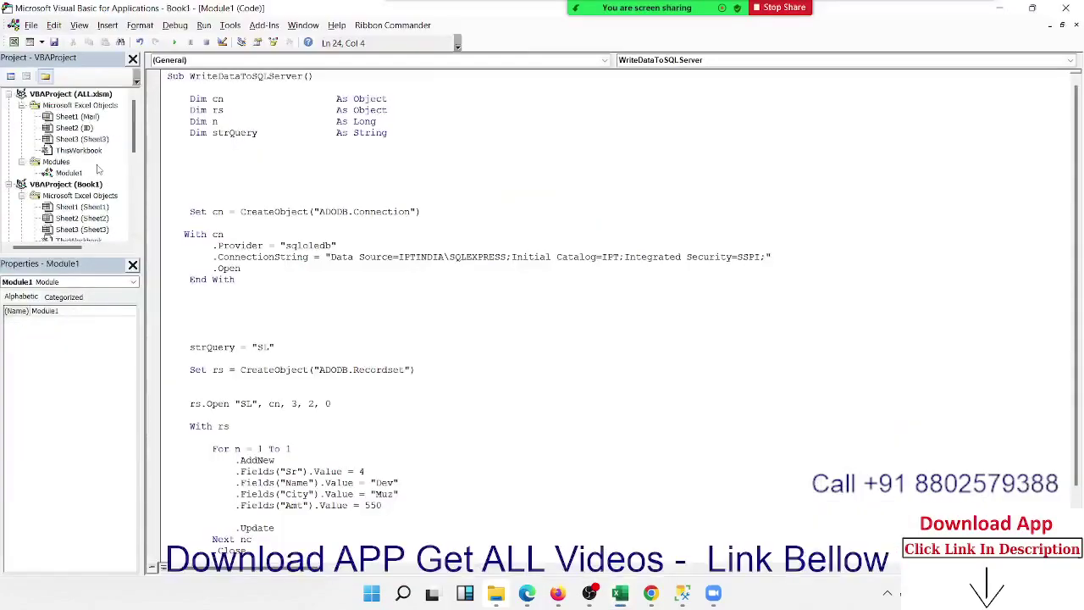
pyautogui.scroll(-3, 88, 197)
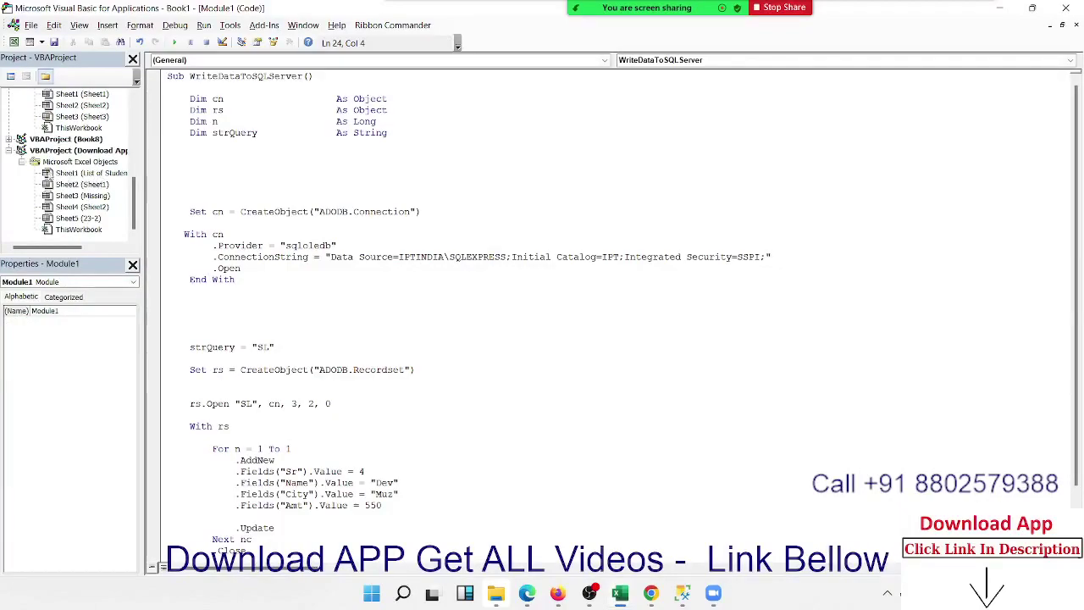
# Insert a new module into the Book6 project
pyautogui.click(9, 161)
pyautogui.click(8, 151)
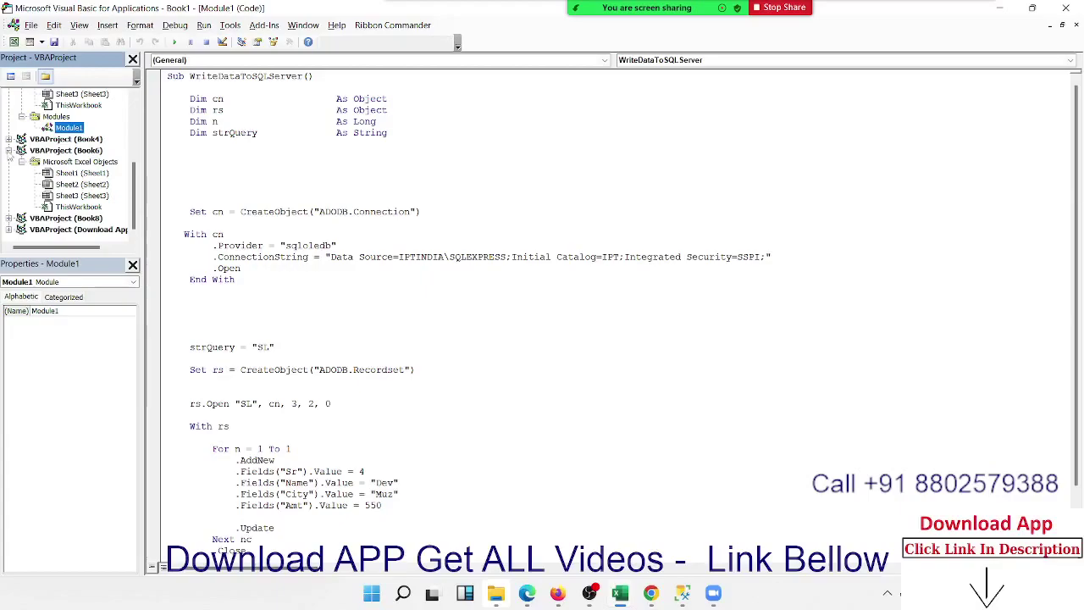
pyautogui.click(82, 196)
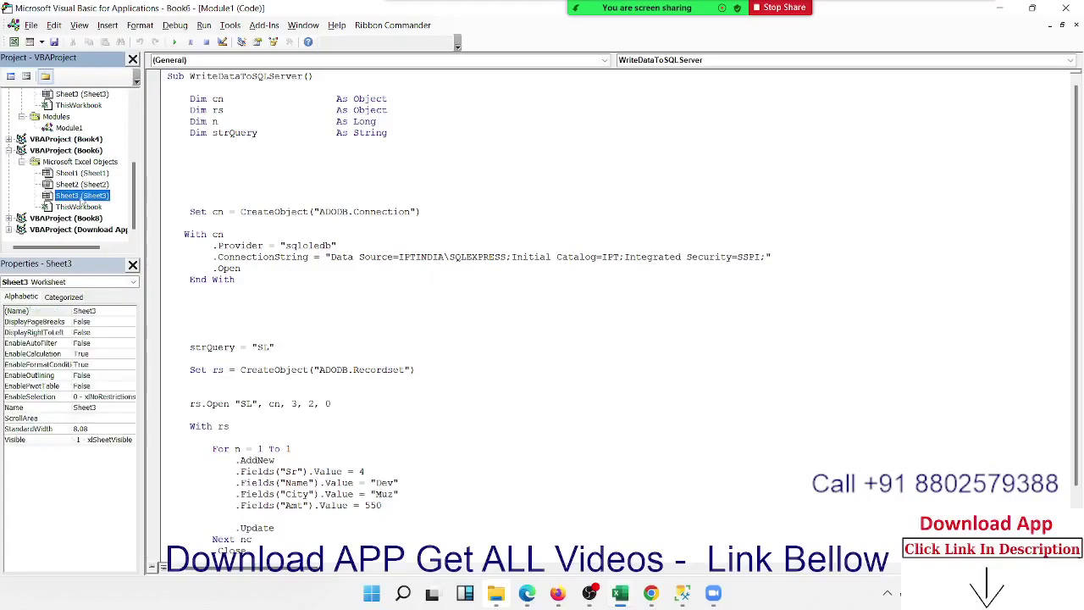
pyautogui.click(108, 25)
pyautogui.click(129, 71)
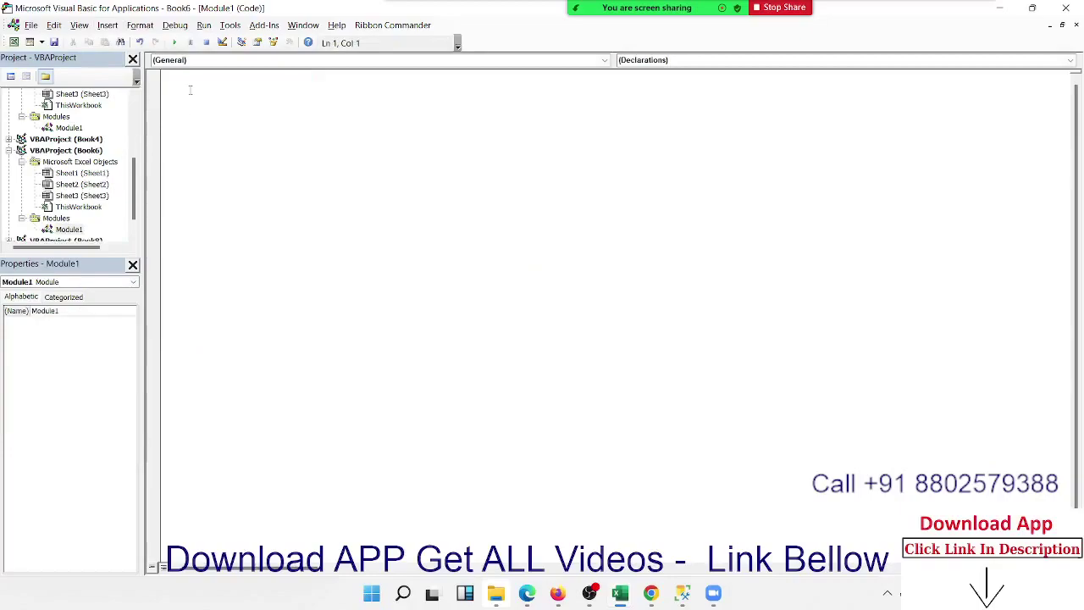
# Create the Sub saveData_SQL() procedure and place the cursor inside it
pyautogui.write('sub ')
pyautogui.write('save')
pyautogui.write('Data')
pyautogui.write('_SQL(')
pyautogui.write(')')
pyautogui.press('Return')
pyautogui.press('Return')
pyautogui.press('Return')
pyautogui.press('Return')
pyautogui.press('Return')
pyautogui.click(166, 132)
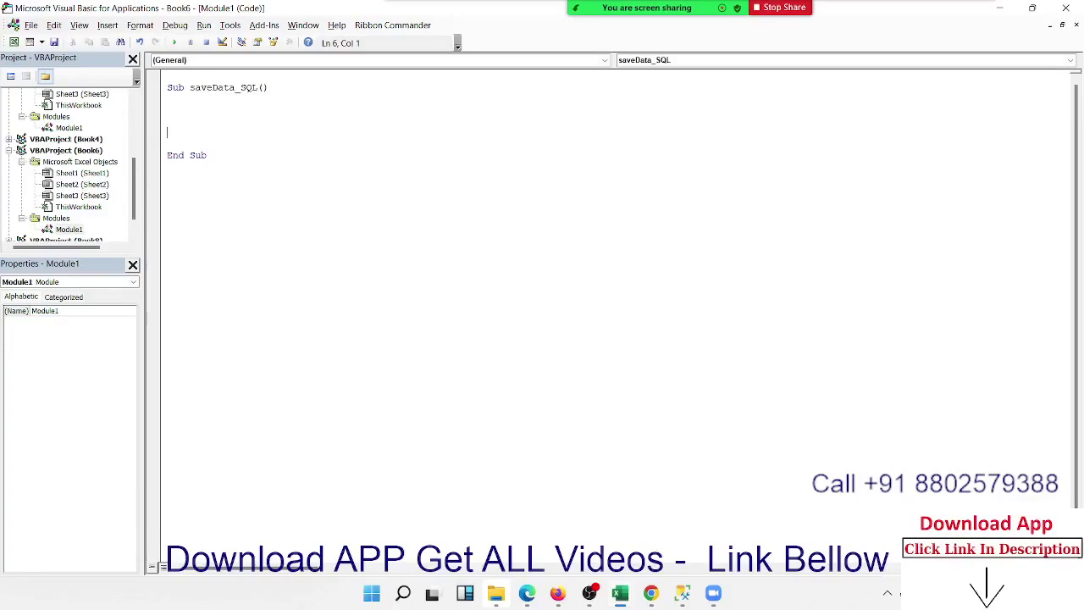
pyautogui.press('Up')
pyautogui.press('Up')
# Declare cn and rs As Object inside the macro
pyautogui.write('dim ')
pyautogui.write('cn ')
pyautogui.write('as ')
pyautogui.write('ob')
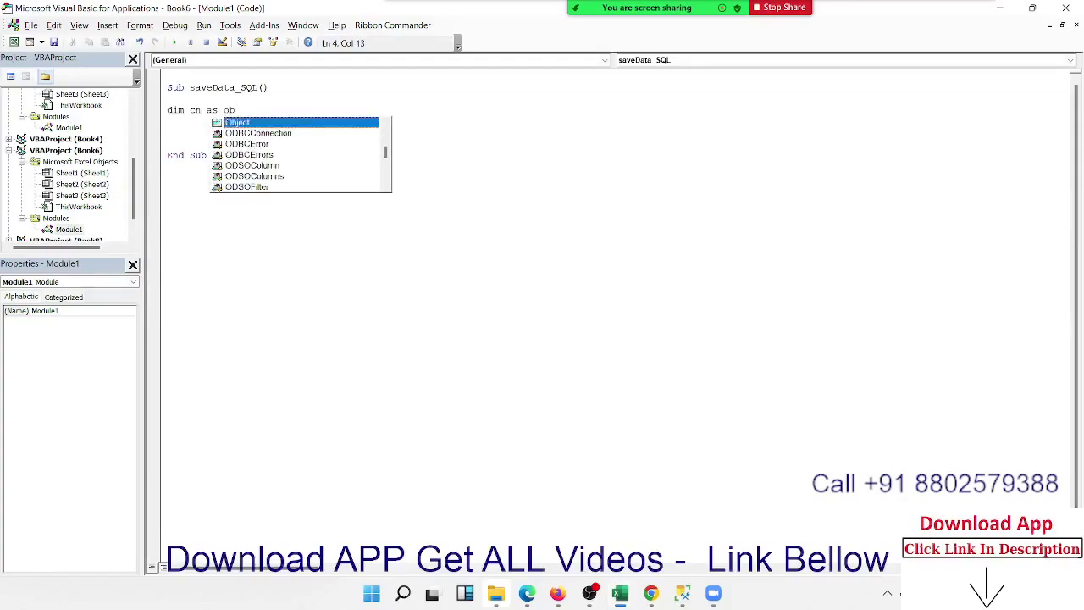
pyautogui.write('je')
pyautogui.press('Return')
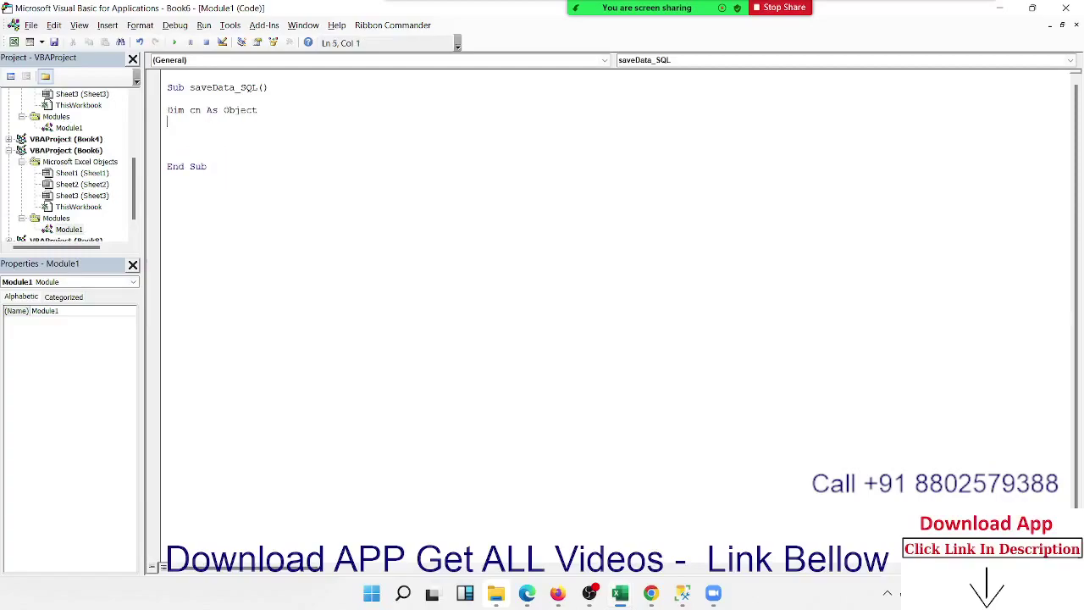
pyautogui.write('dim ')
pyautogui.write('rs a')
pyautogui.write('s ob')
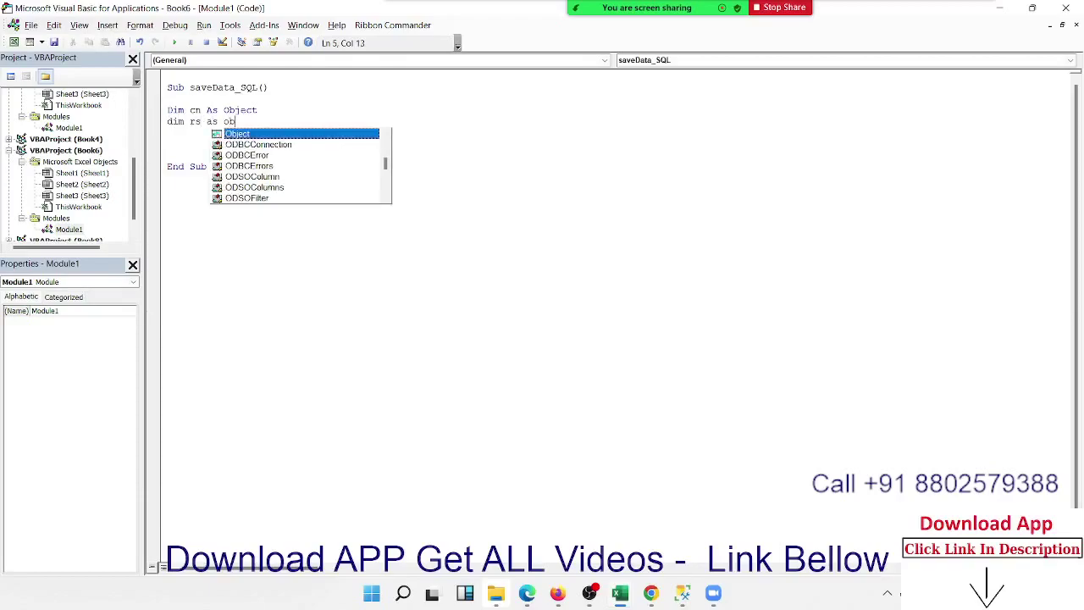
pyautogui.write('je')
pyautogui.press('Tab')
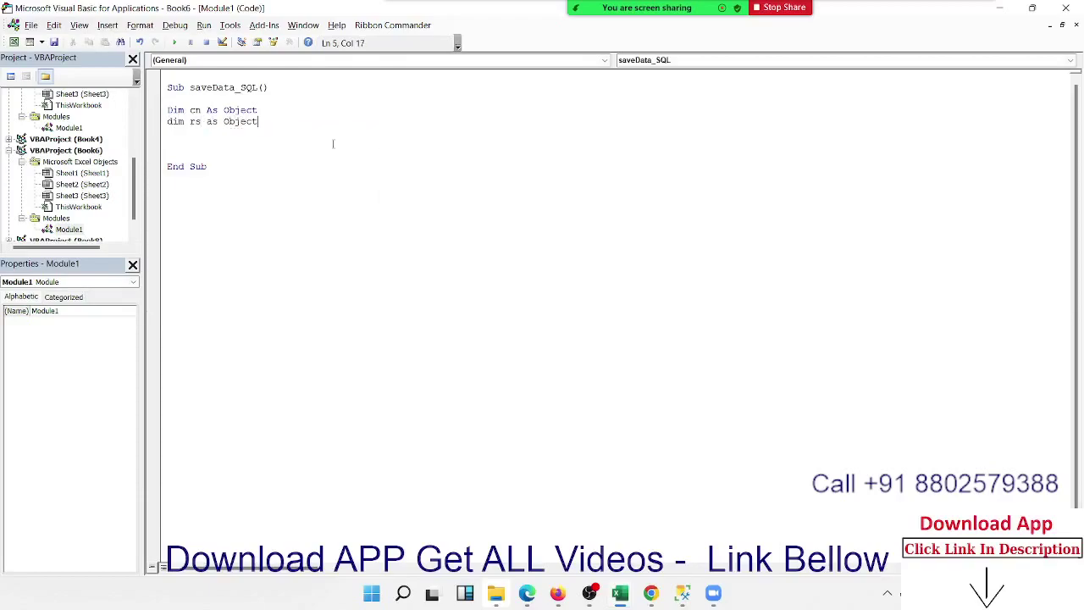
pyautogui.press('Return')
pyautogui.press('Return')
# Add Set cn = CreateObject("ADODB.Connection") followed by a With cn line
pyautogui.write('s')
pyautogui.write('et')
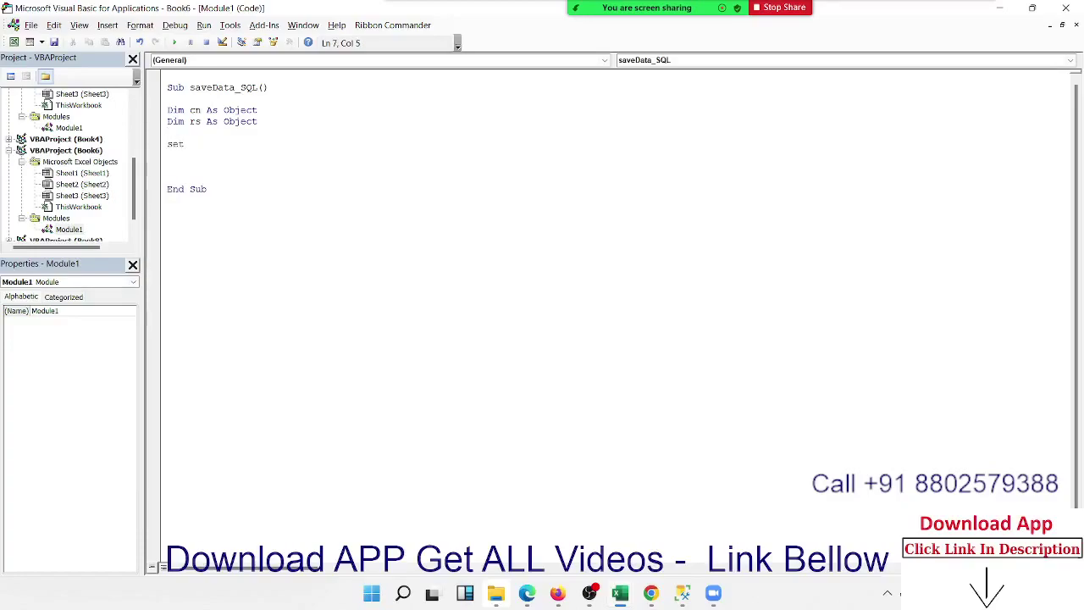
pyautogui.write(' cn = c')
pyautogui.write('reate')
pyautogui.write('obje')
pyautogui.write('ct(')
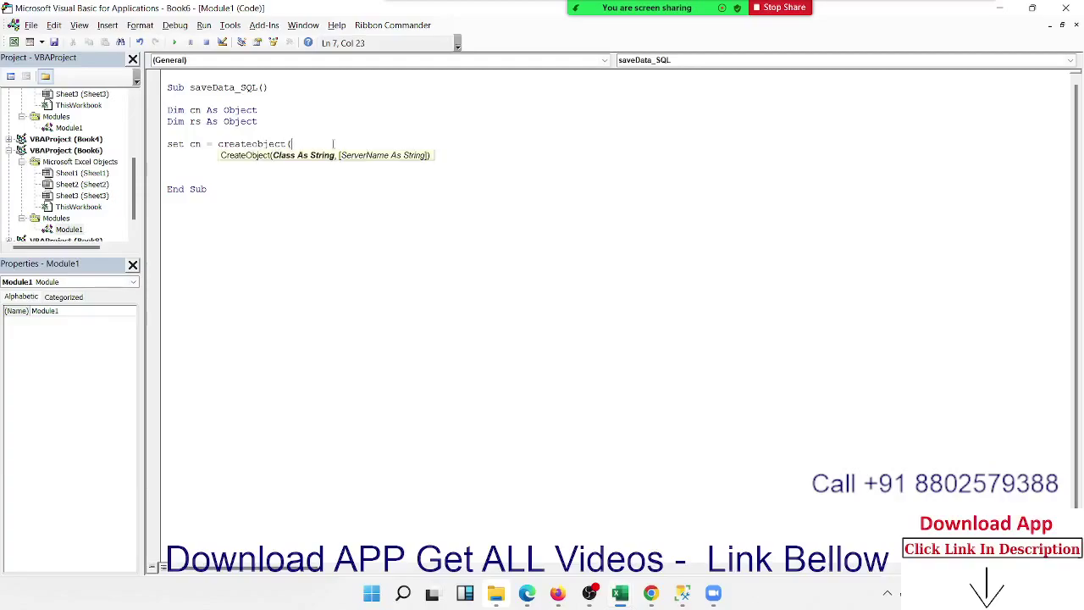
pyautogui.write('"A')
pyautogui.write('DO')
pyautogui.write('DB')
pyautogui.press('BackSpace')
pyautogui.write('B')
pyautogui.write('.C')
pyautogui.write('onnec')
pyautogui.write('tion')
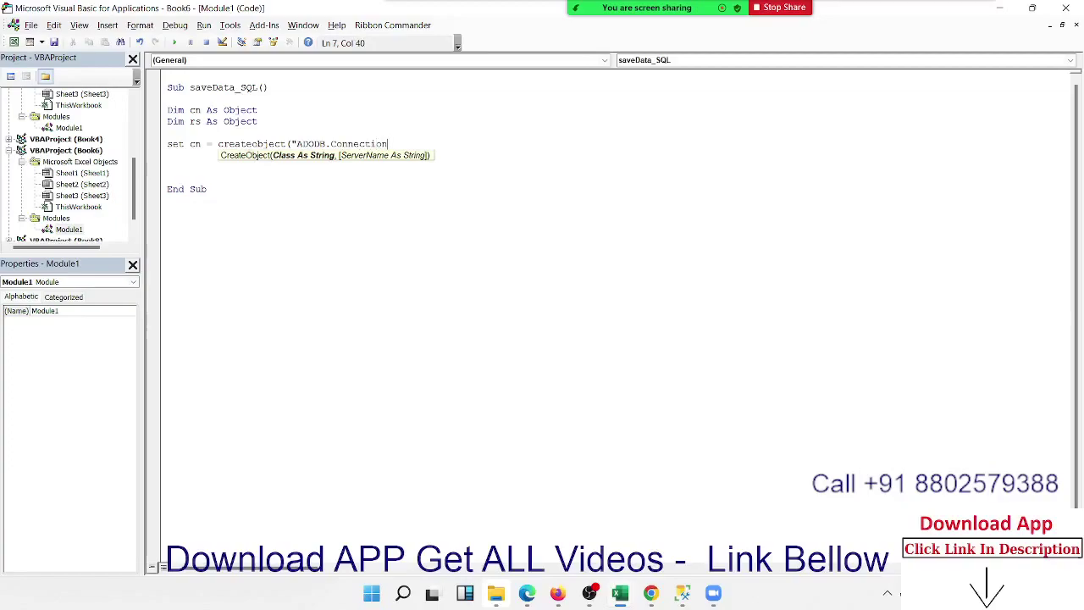
pyautogui.write('"')
pyautogui.write(')')
pyautogui.press('Return')
pyautogui.press('Return')
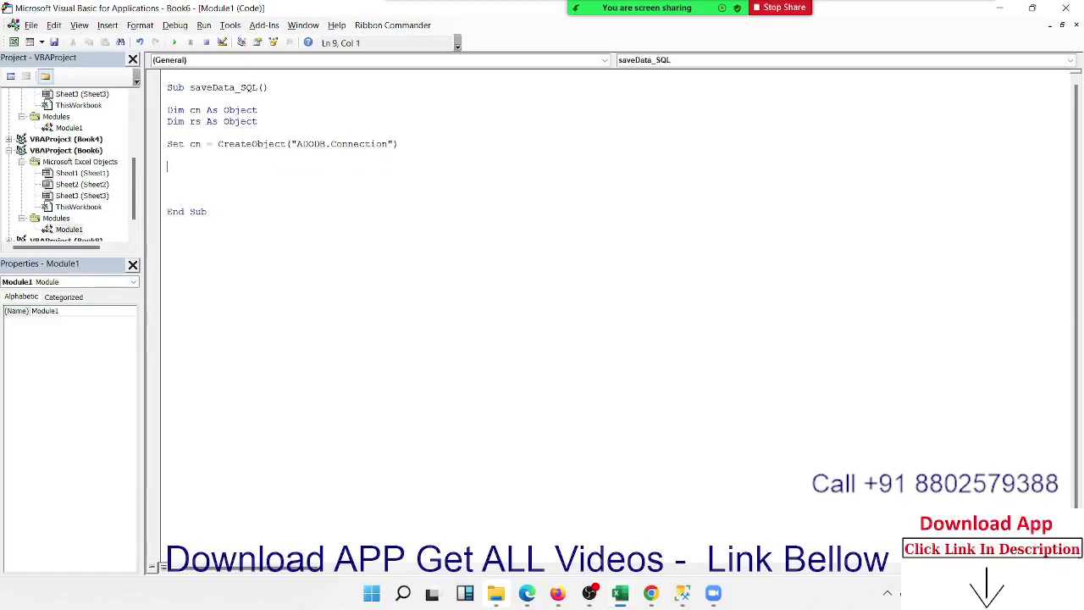
pyautogui.write('w')
pyautogui.write('ith c')
pyautogui.write('n')
# Inside With cn, add .provider = "SQLOLEDB" and begin .connectionstring="Data Source=
pyautogui.press('Return')
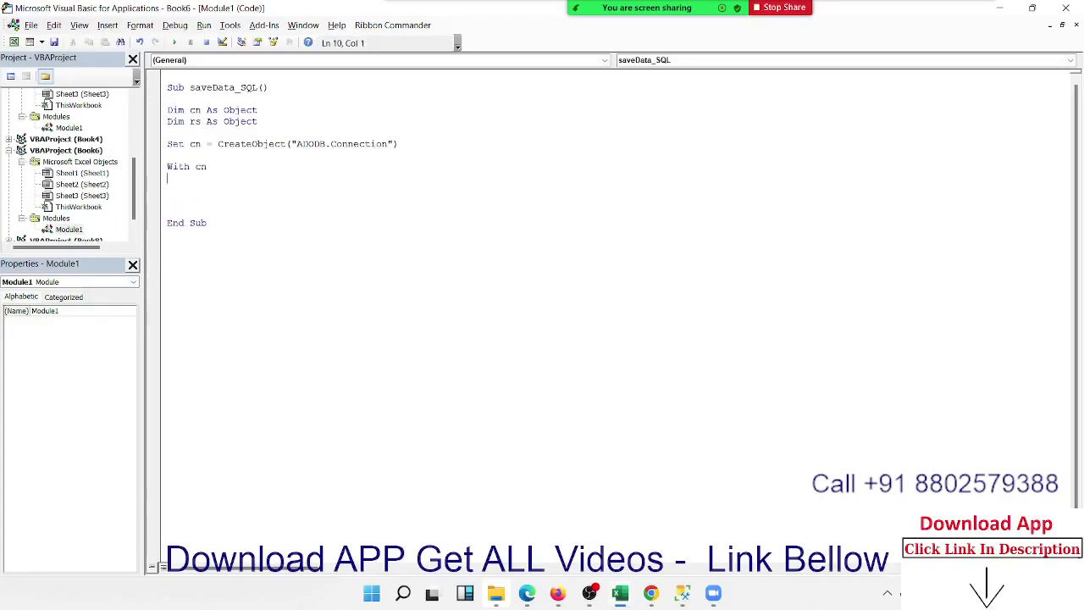
pyautogui.press('Tab')
pyautogui.write('.')
pyautogui.write('pr')
pyautogui.write('o')
pyautogui.write('vid')
pyautogui.write('er ')
pyautogui.write('= "')
pyautogui.write('SQL')
pyautogui.write('O')
pyautogui.write('LE')
pyautogui.write('DB"')
pyautogui.press('Return')
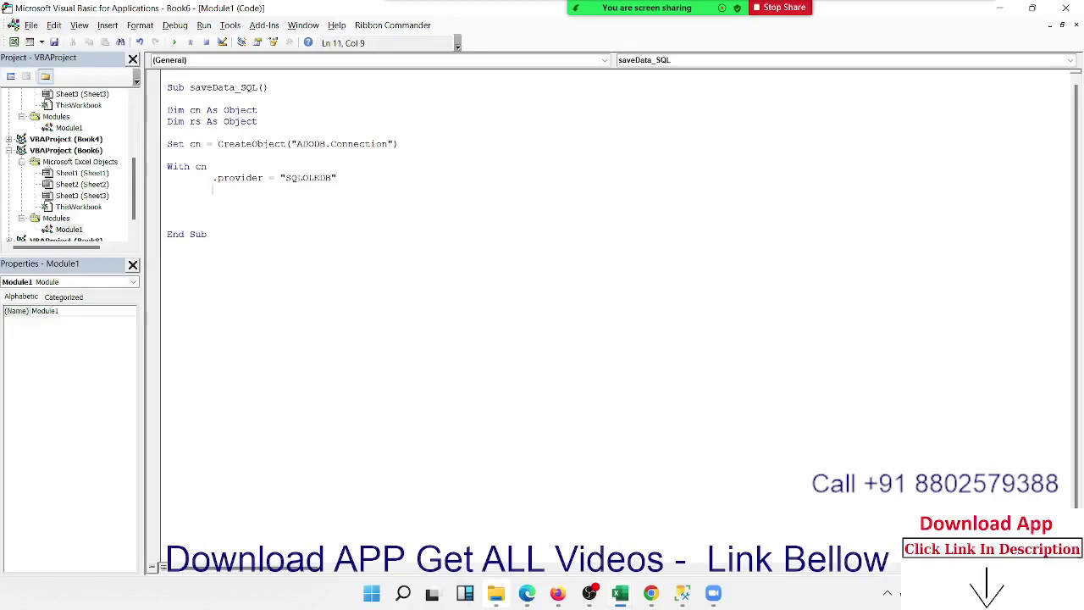
pyautogui.write('.co')
pyautogui.write('nnec')
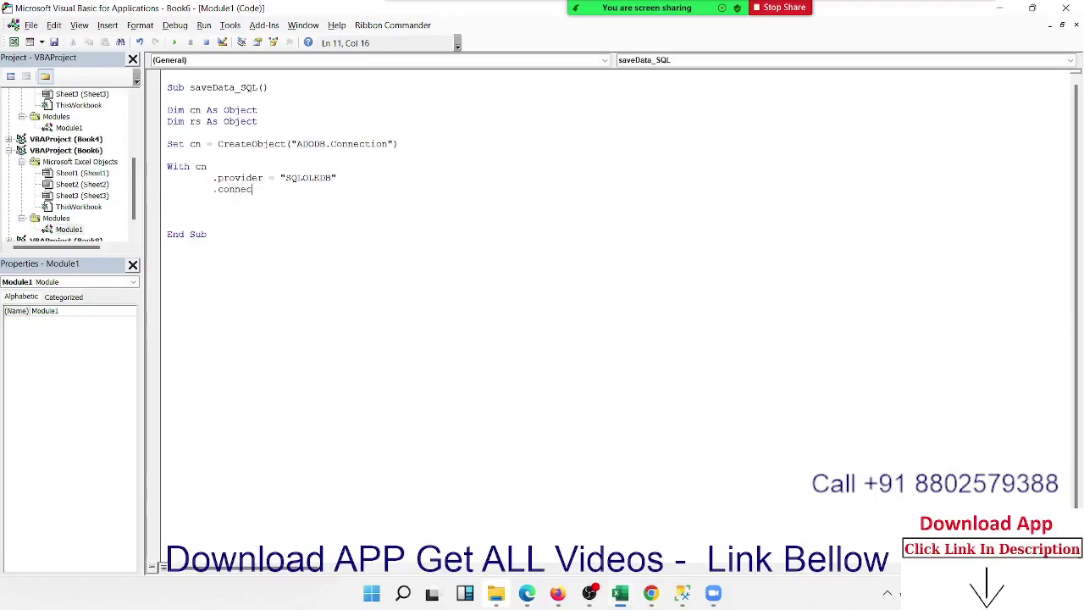
pyautogui.write('tion')
pyautogui.write('str')
pyautogui.write('ing')
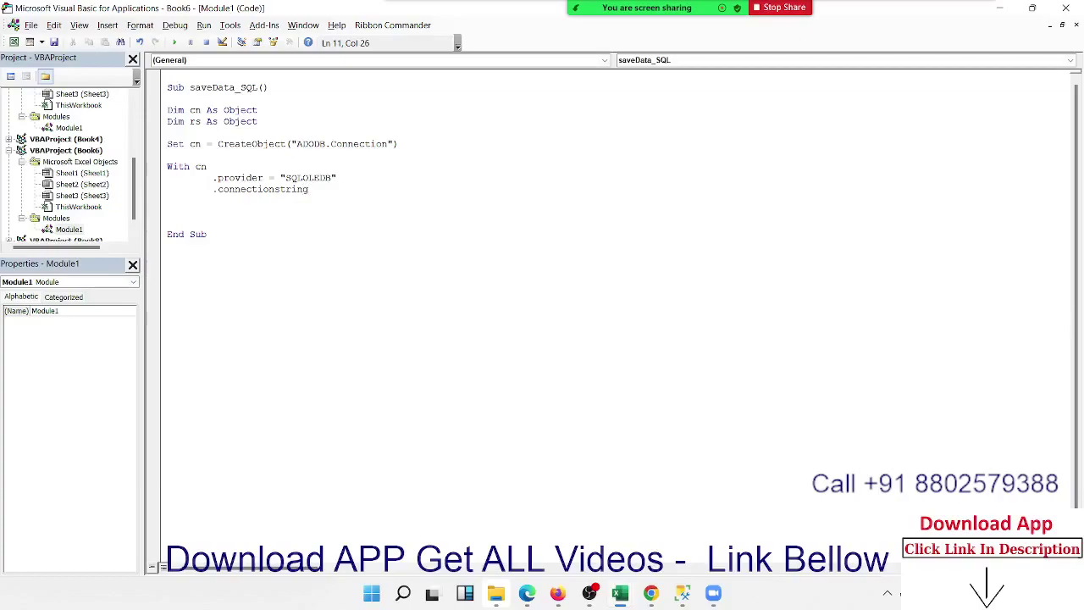
pyautogui.write('="')
pyautogui.write('Data ')
pyautogui.write('S')
pyautogui.write('ou')
pyautogui.write('rce')
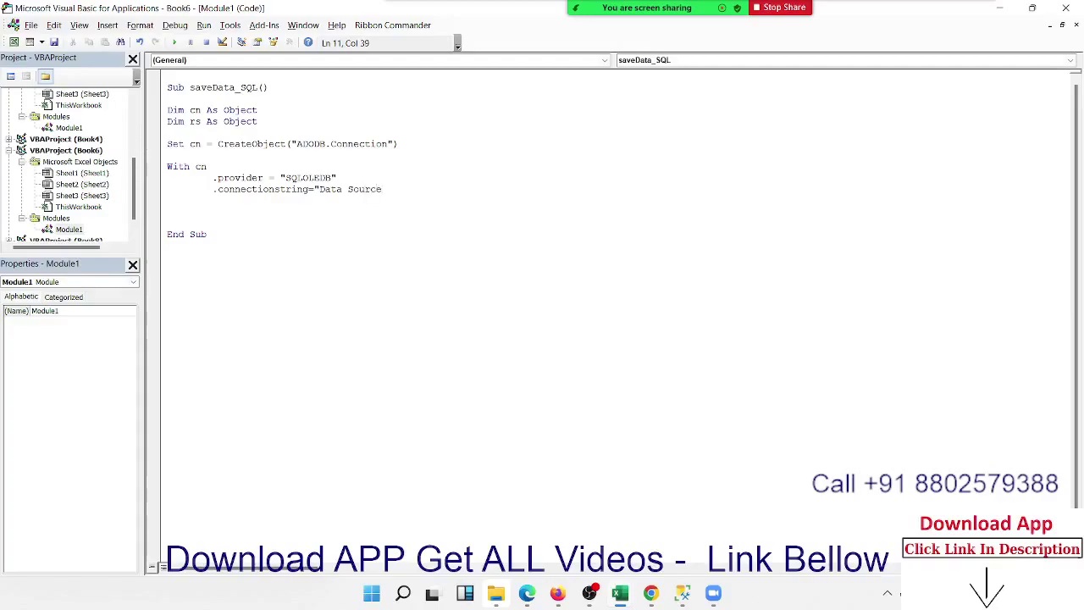
pyautogui.write('=')
# Disconnect and reconnect Management Studio's Object Explorer to the IPTINDIA\SQLEXPRESS server
pyautogui.moveTo(648, 585)
pyautogui.click(681, 593)
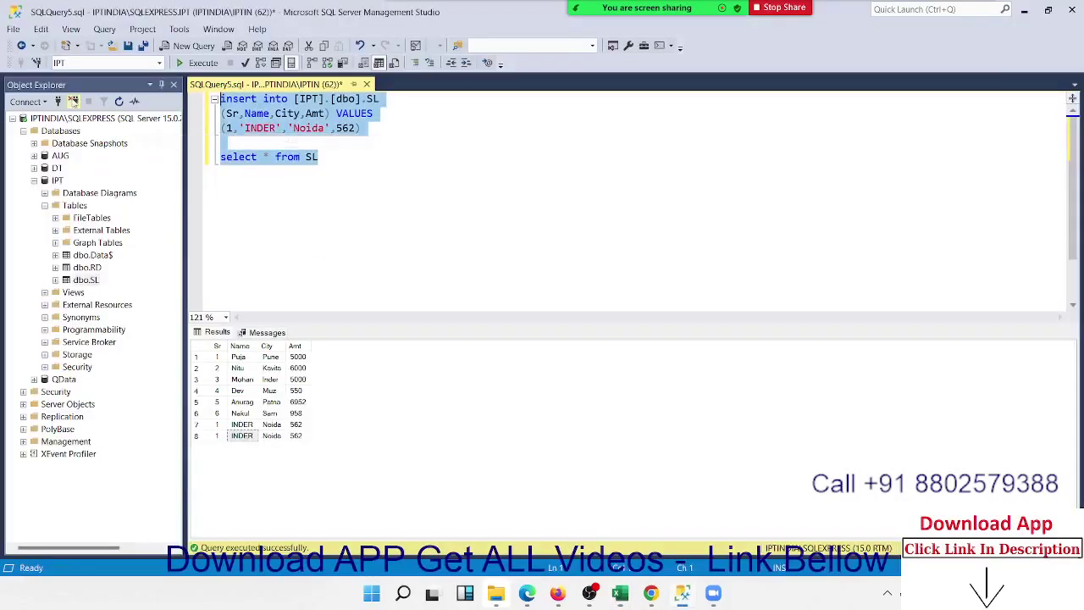
pyautogui.click(74, 101)
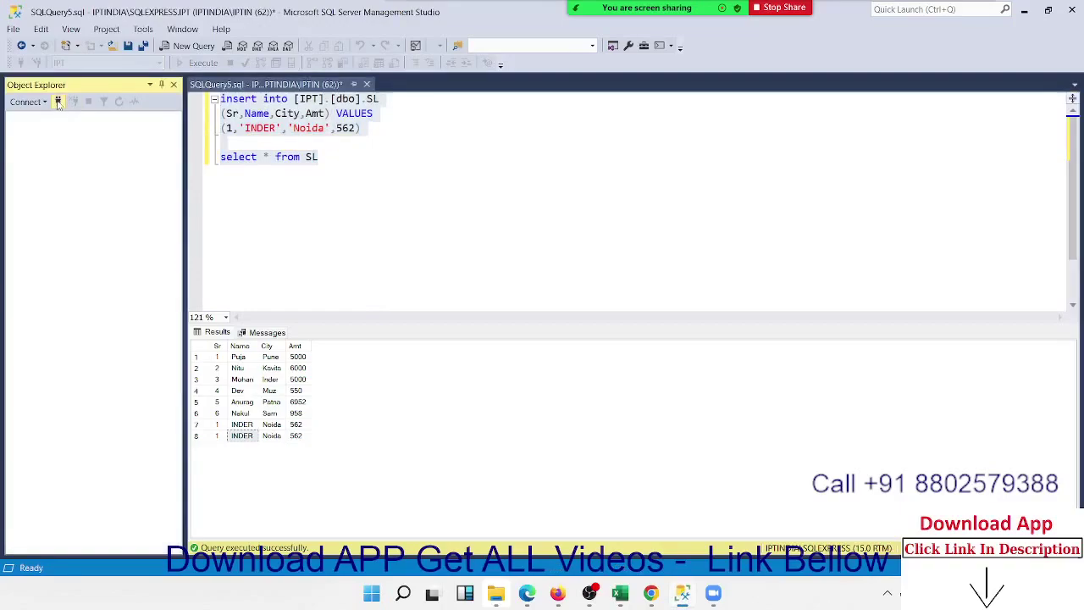
pyautogui.click(57, 101)
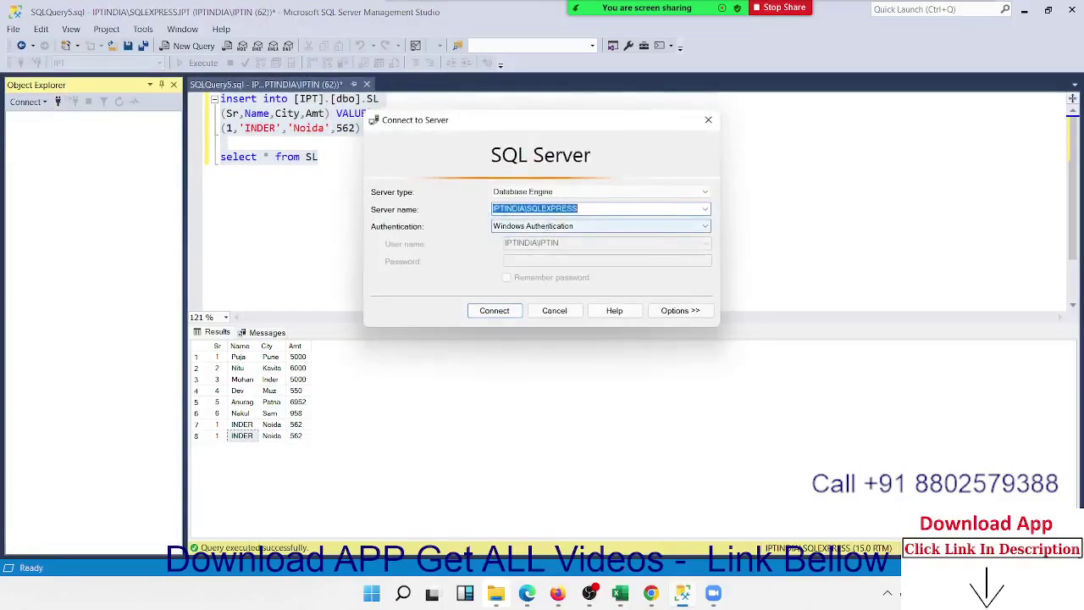
pyautogui.click(497, 309)
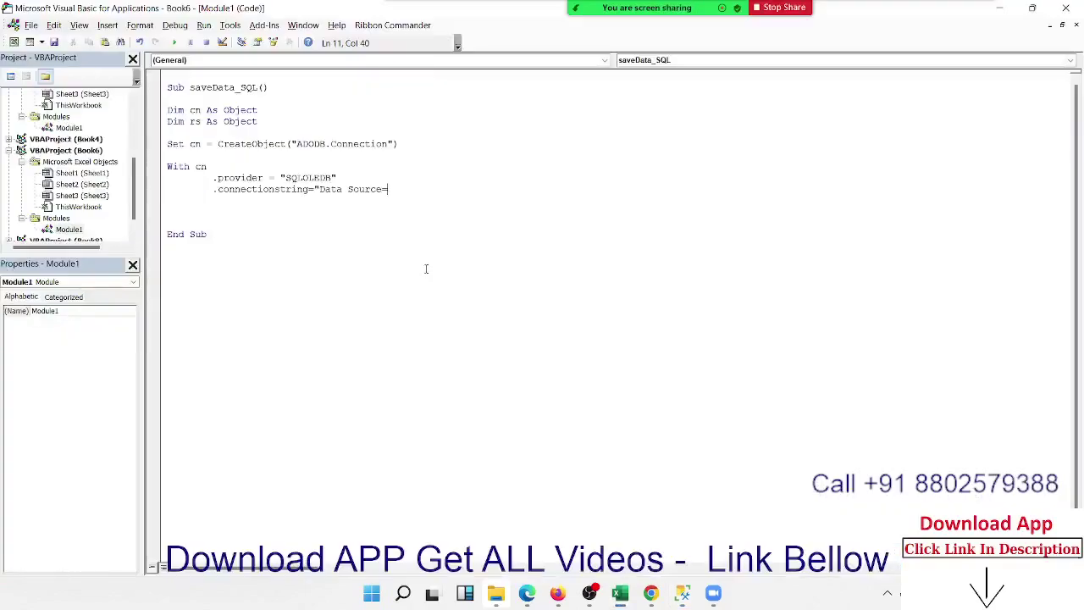
# Paste IPTINDIA\SQLEXPRESS after Data Source= and remove the stray quotes around it
pyautogui.write('"')
pyautogui.write('IPTINDIA\\SQLEXPRESS')
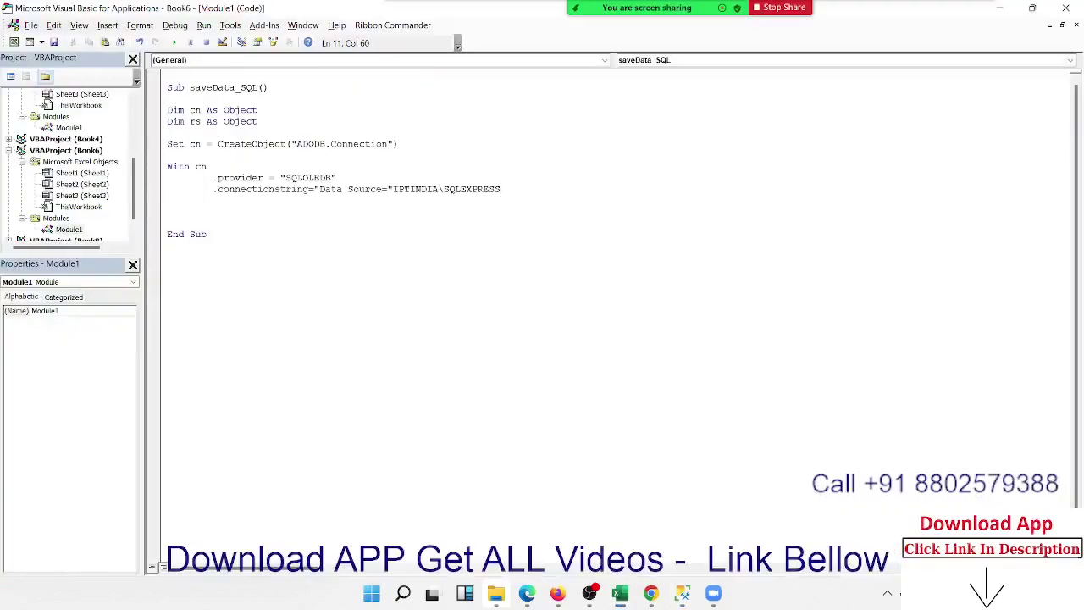
pyautogui.write('"')
pyautogui.press('BackSpace')
pyautogui.click(497, 189)
pyautogui.click(392, 189)
pyautogui.press('BackSpace')
pyautogui.click(496, 189)
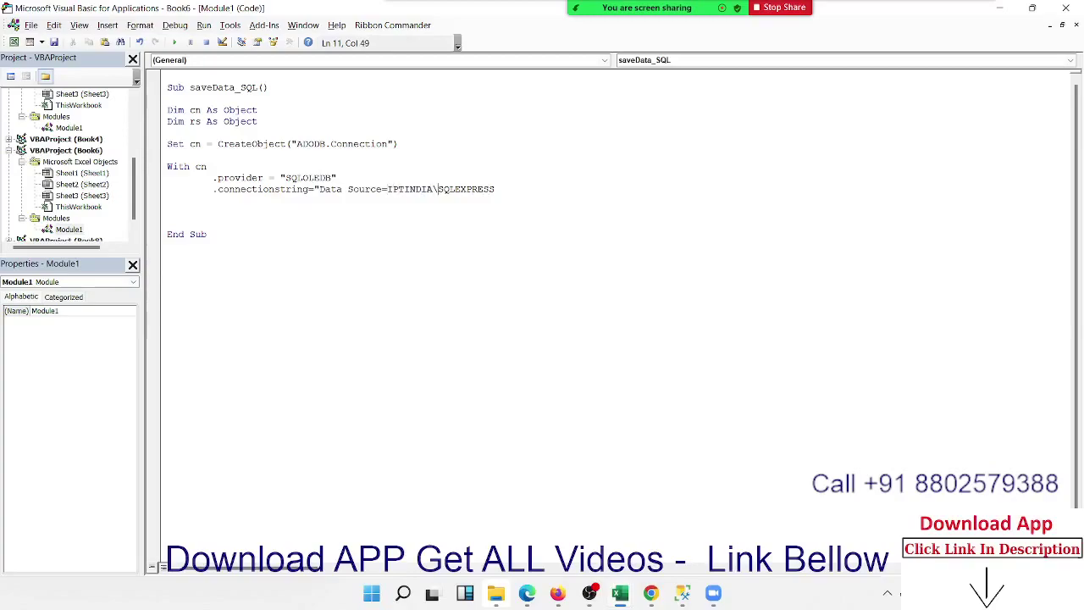
# Append "; initial catalog=" to the connection string, then go to Management Studio
pyautogui.write(';')
pyautogui.write('i')
pyautogui.write('n')
pyautogui.write('i')
pyautogui.write('ti')
pyautogui.write('al ')
pyautogui.write('ca')
pyautogui.write('ta')
pyautogui.write('lo')
pyautogui.write('g')
pyautogui.write('=')
pyautogui.hotkey('alt', 'Tab')
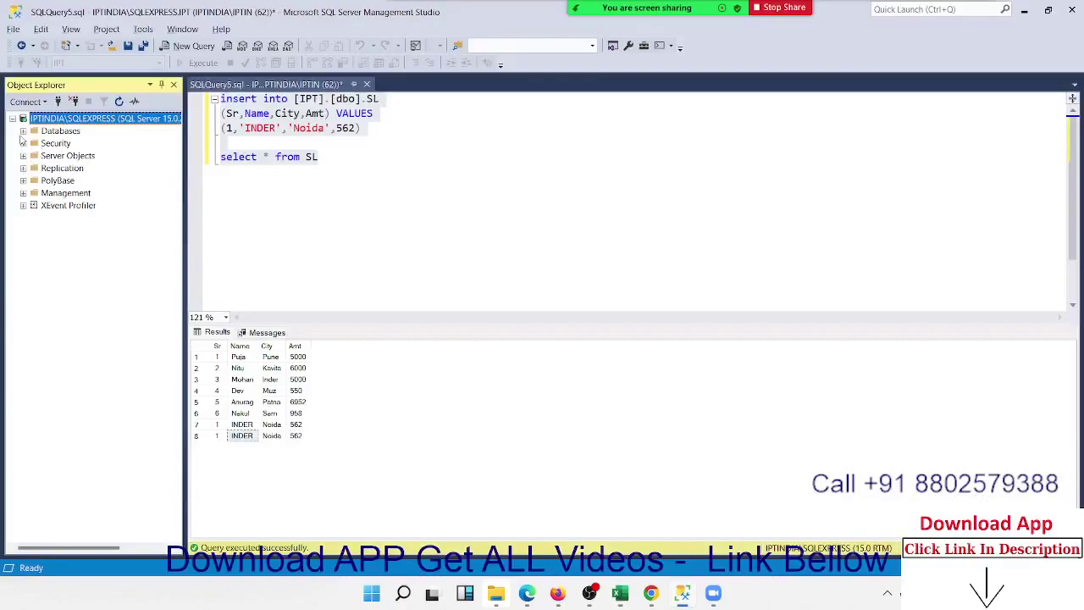
# Find the IPT database in Object Explorer and set initial catalog=IPT in the connection string
pyautogui.click(23, 132)
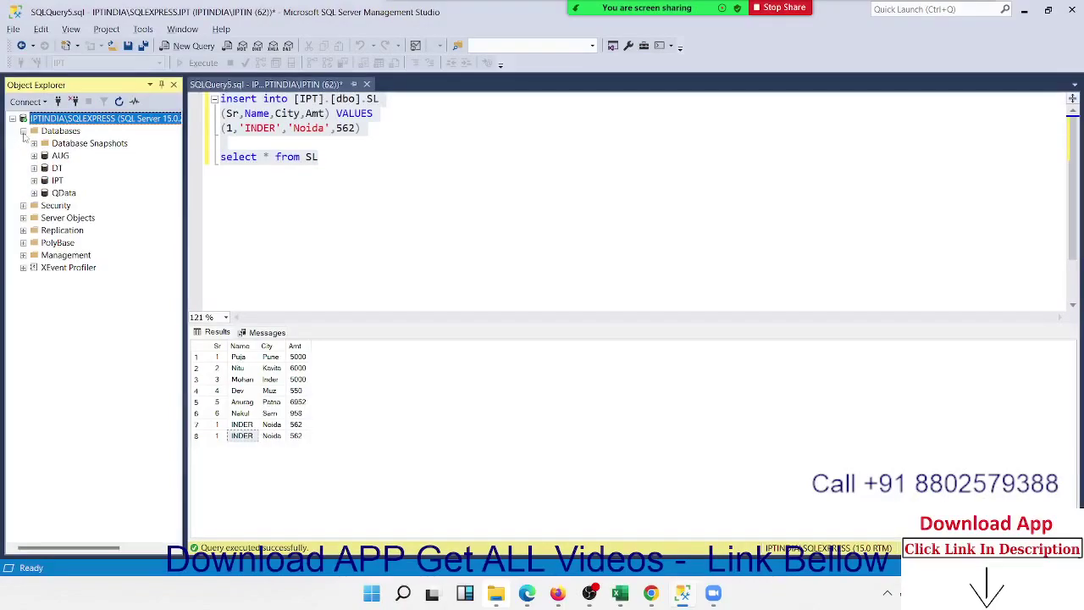
pyautogui.click(33, 180)
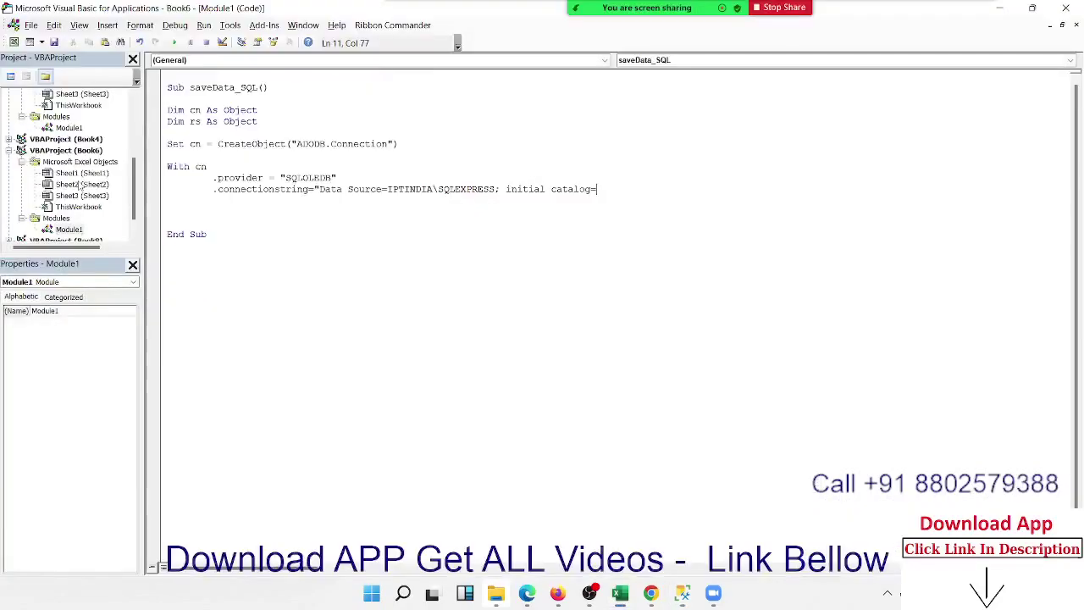
pyautogui.write('"IPT')
pyautogui.press('BackSpace')
pyautogui.press('BackSpace')
pyautogui.press('BackSpace')
pyautogui.write('IPT')
pyautogui.write(' ;')
pyautogui.hotkey('alt', 'Tab')
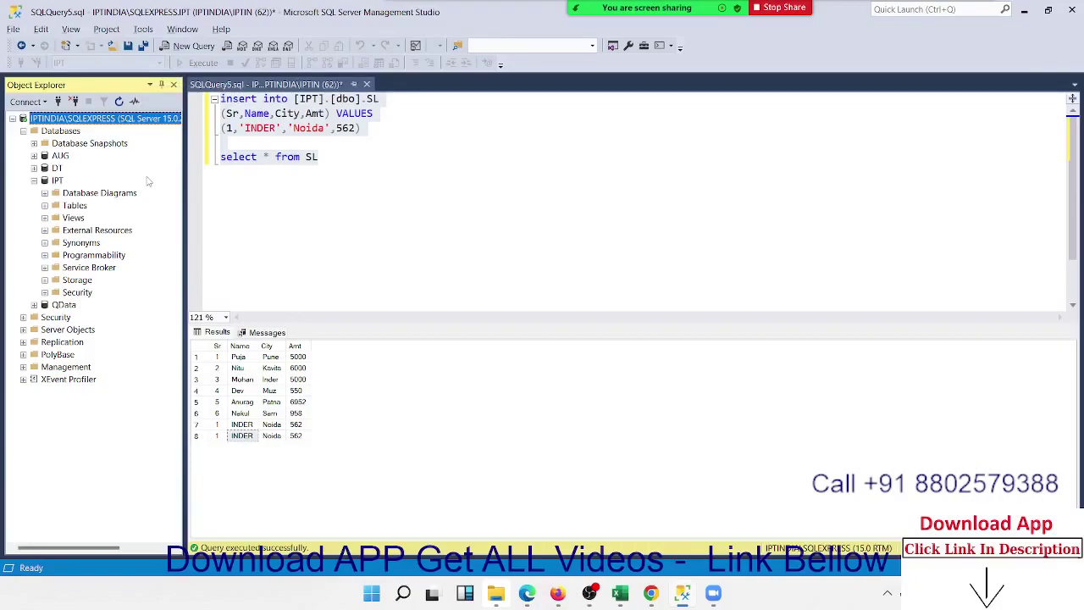
pyautogui.hotkey('alt', 'Tab')
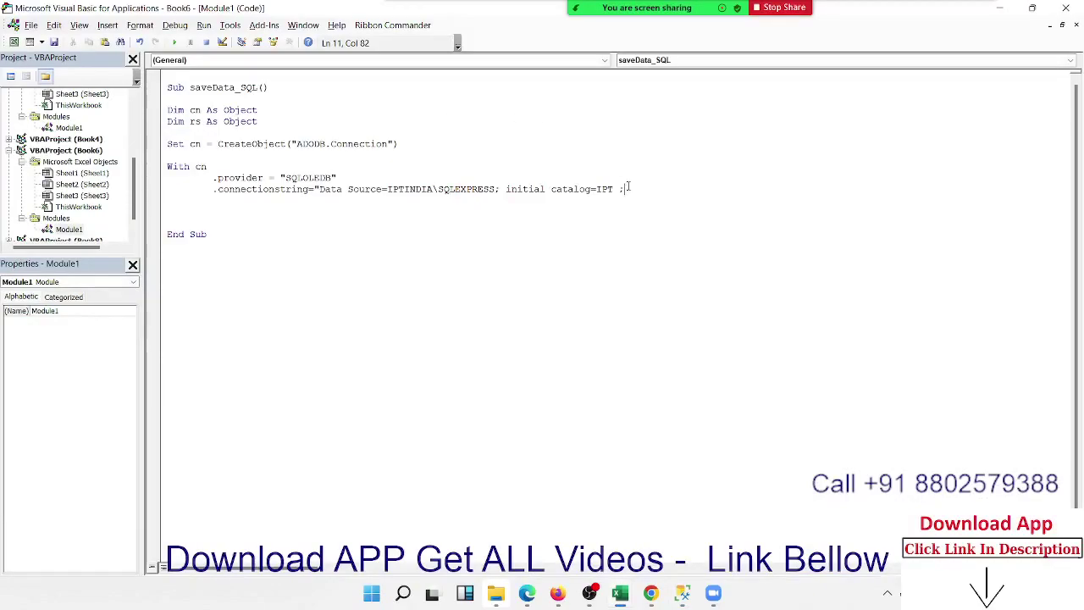
# End the connection string with "; integrated security=SSPI" and its closing quote
pyautogui.press('BackSpace')
pyautogui.press('BackSpace')
pyautogui.write(';')
pyautogui.write(' i')
pyautogui.write('n')
pyautogui.write('teg')
pyautogui.write('ra')
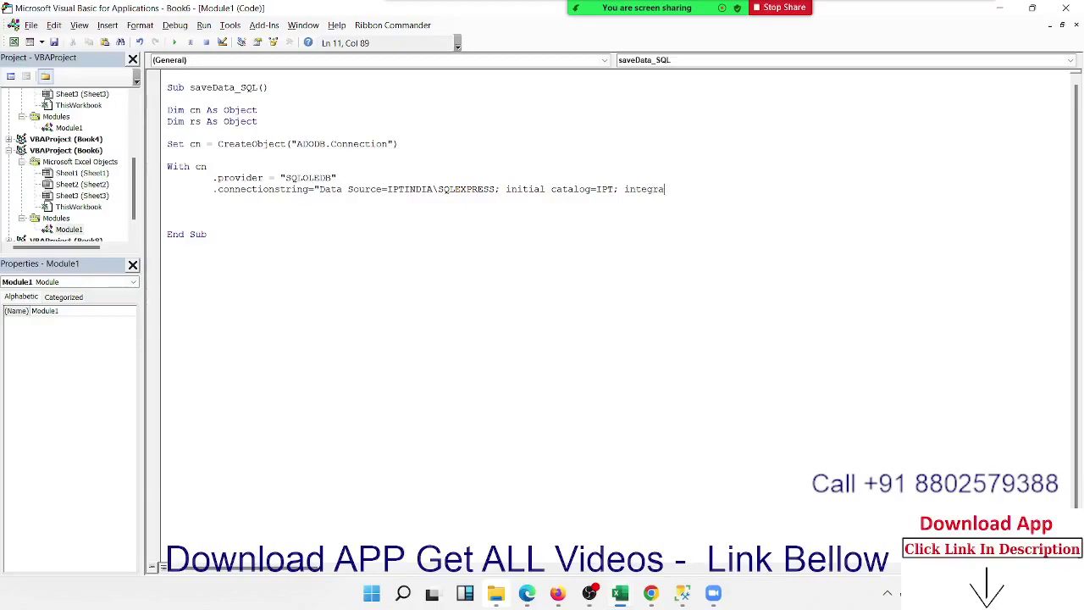
pyautogui.write('ted ')
pyautogui.write('se')
pyautogui.write('c')
pyautogui.write('u')
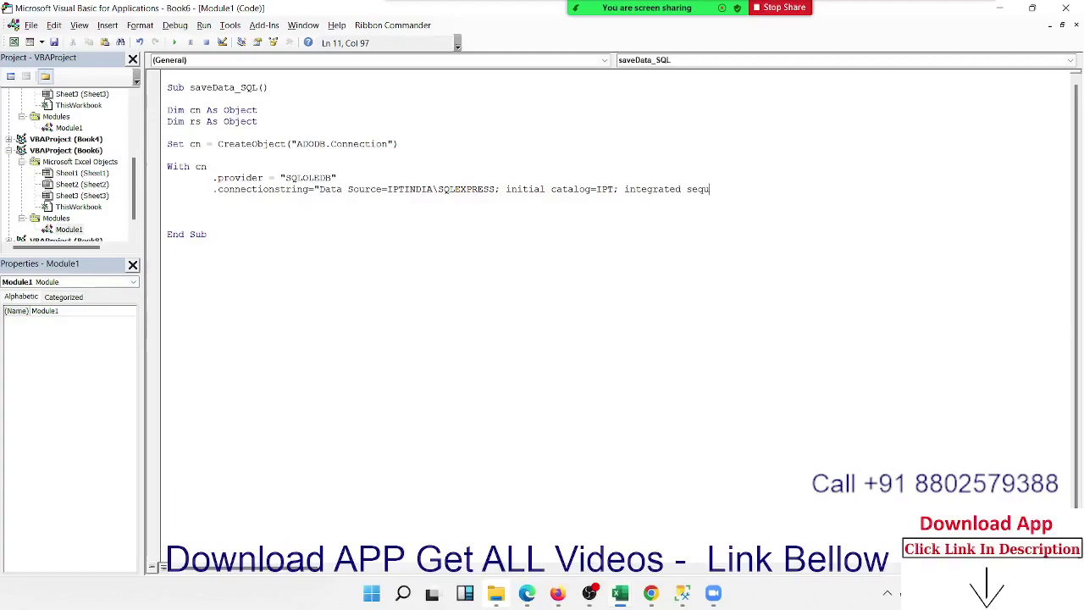
pyautogui.write('rity')
pyautogui.write('=')
pyautogui.write('SS')
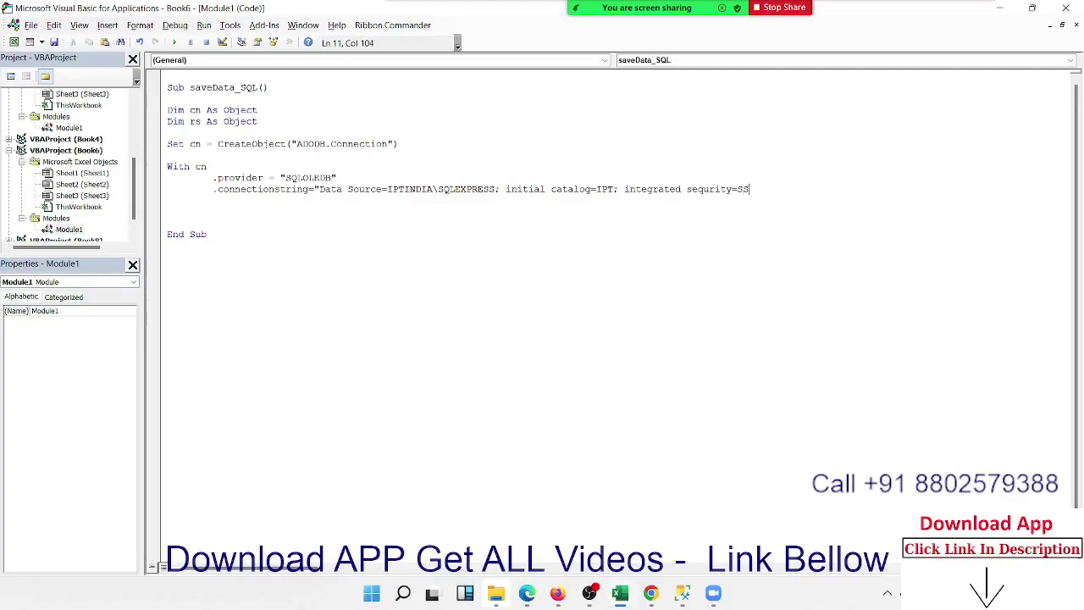
pyautogui.write('P')
pyautogui.write('I')
pyautogui.write('"')
pyautogui.press('BackSpace')
pyautogui.write('"')
pyautogui.press('Return')
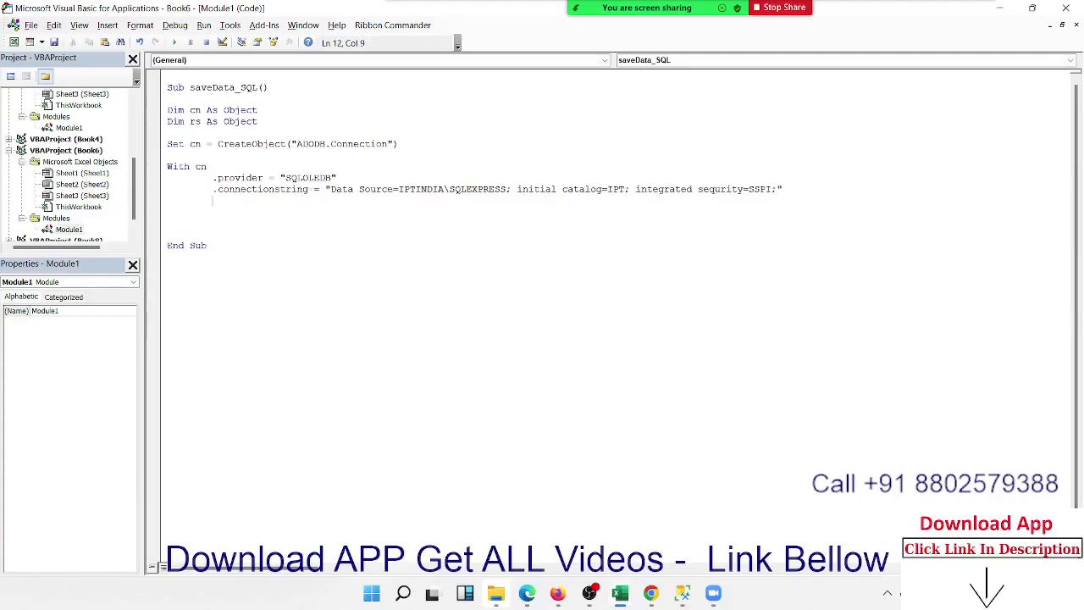
# Add the .Open call and close the block with End With
pyautogui.write('.op')
pyautogui.write('en')
pyautogui.press('Return')
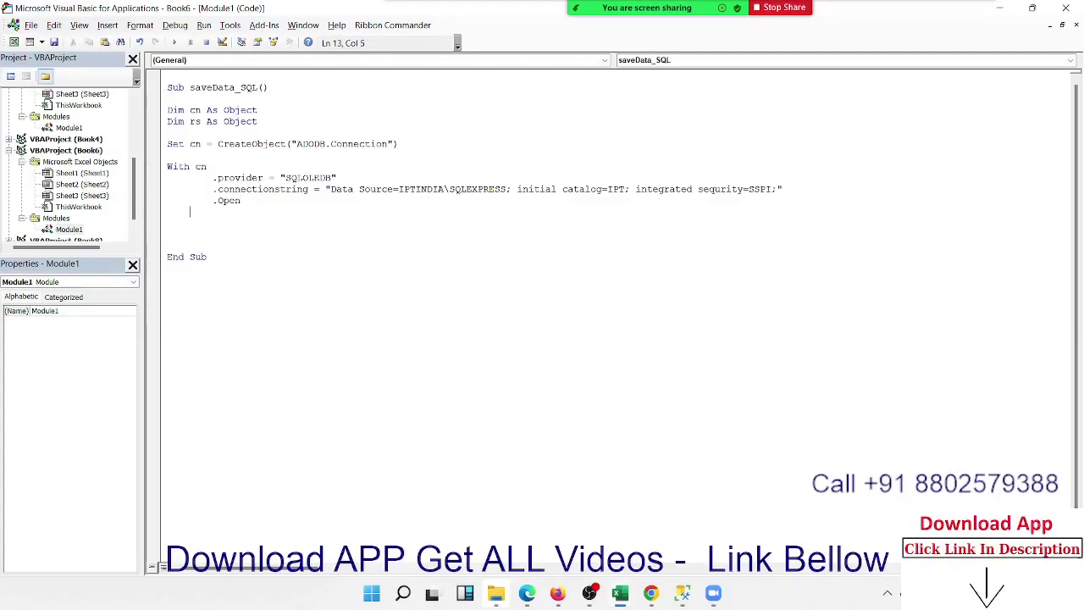
pyautogui.write('end with')
pyautogui.press('Return')
pyautogui.press('Return')
pyautogui.press('Return')
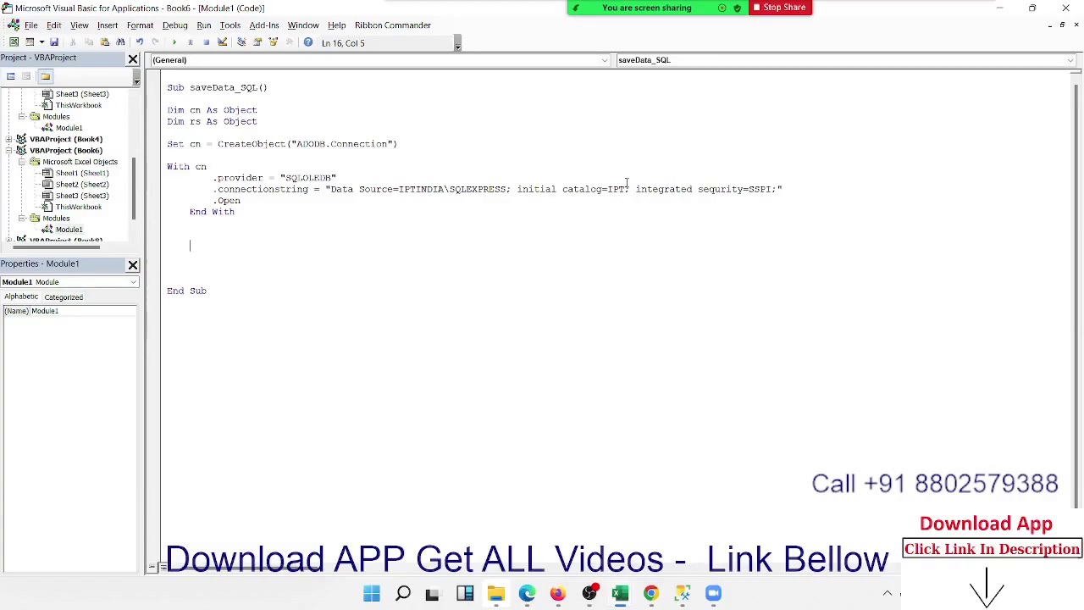
# Add the line ser rs = CreateObject("ADODB.recordset") below the connection block
pyautogui.write('ser ')
pyautogui.write('rs ')
pyautogui.write('=')
pyautogui.write('create')
pyautogui.write('objec')
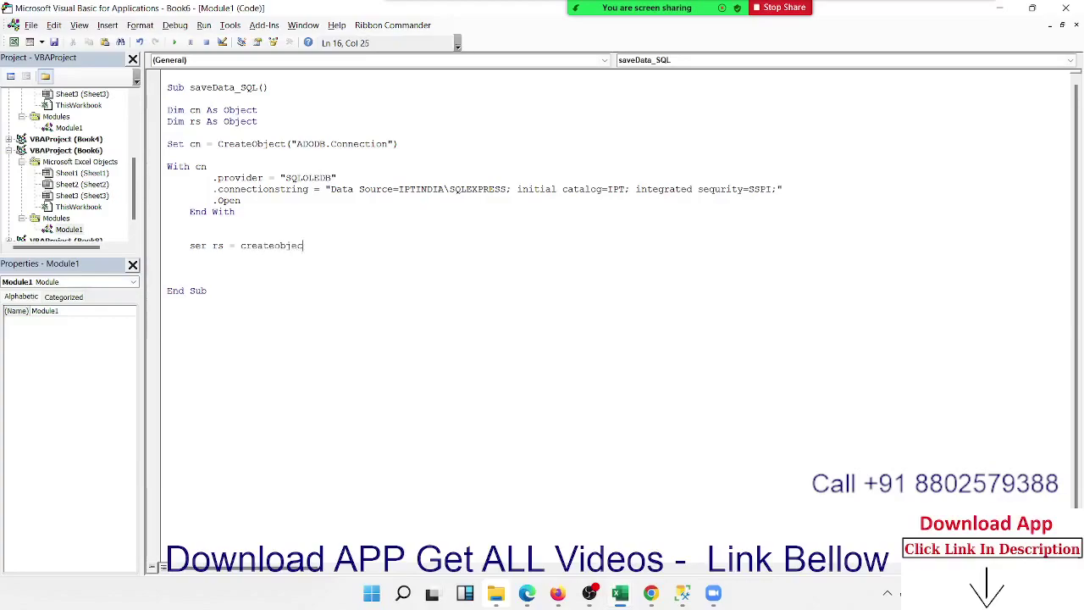
pyautogui.write('t(')
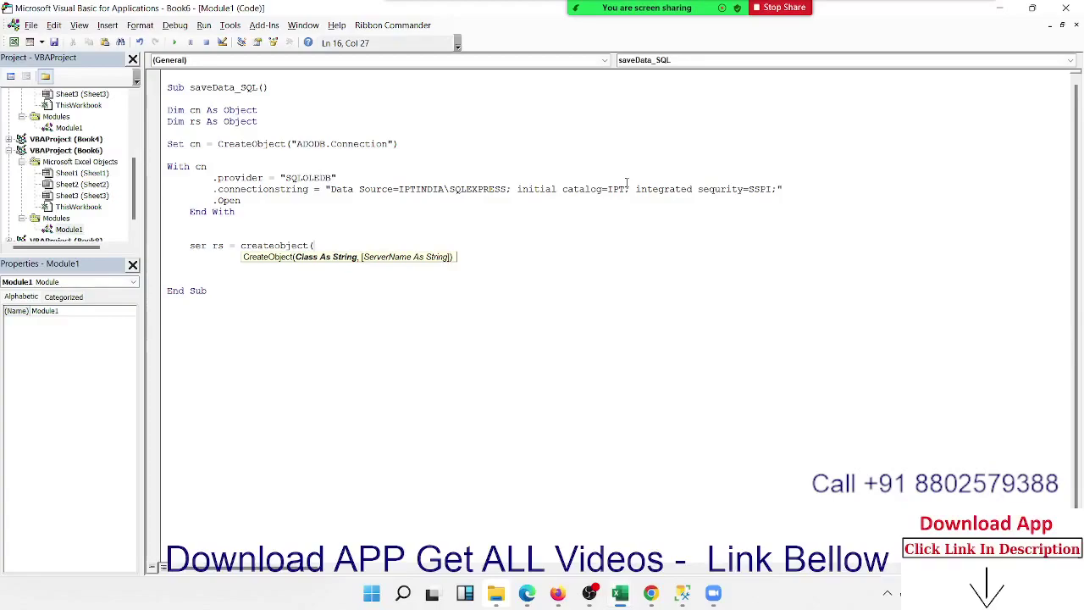
pyautogui.write('"AD')
pyautogui.write('O')
pyautogui.write('DB')
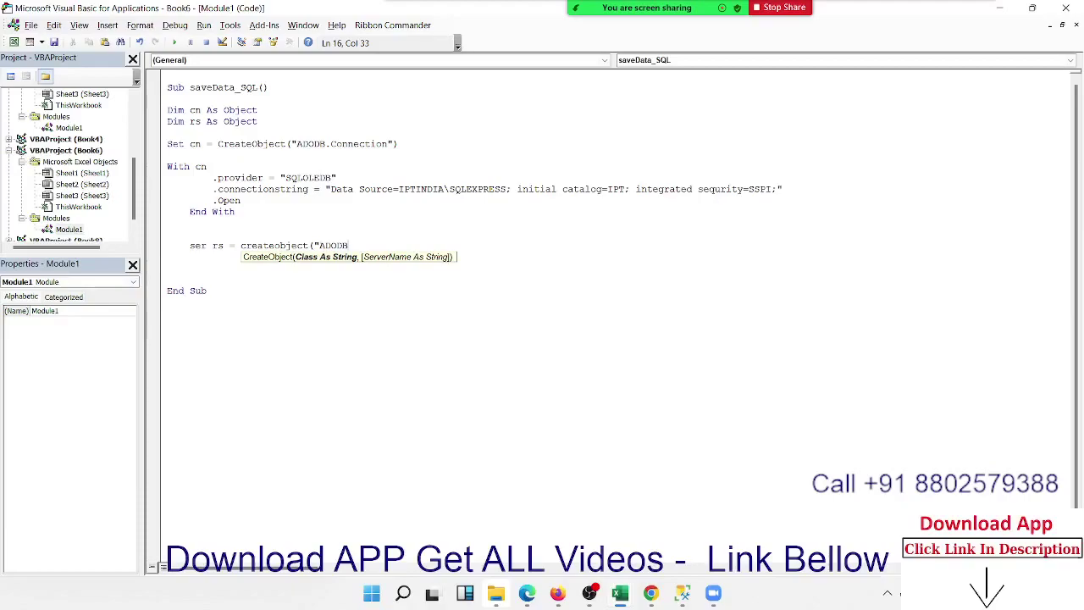
pyautogui.write('.')
pyautogui.write('reco')
pyautogui.write('rdse')
pyautogui.write('t')
pyautogui.write('"')
pyautogui.write(')')
pyautogui.press('Return')
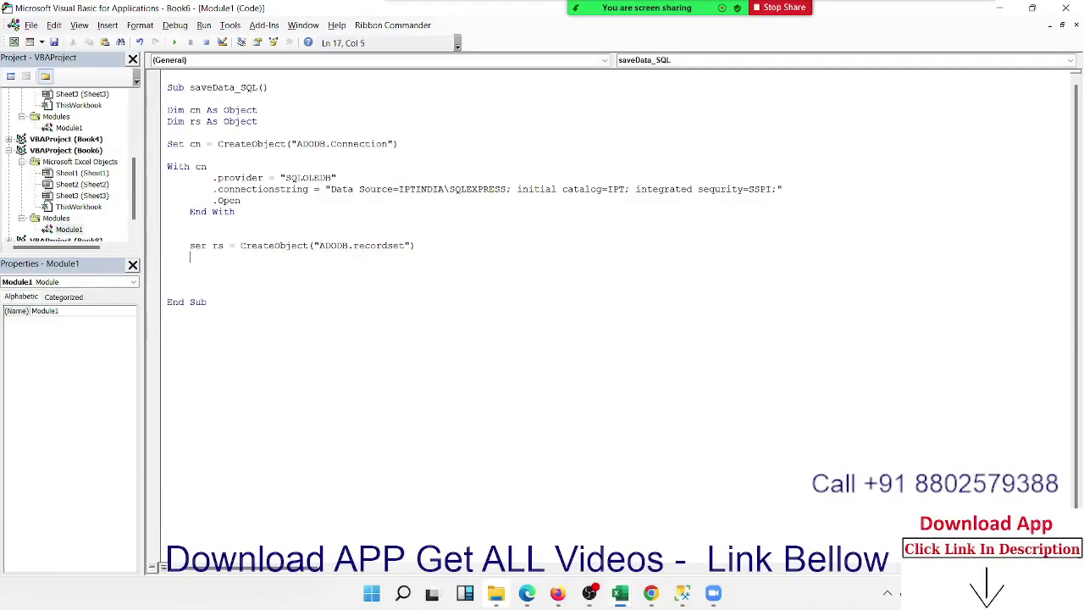
# Write rs.Open "SE",cn,3,2,0, highlighting the 3 and 0 arguments, then add blank lines
pyautogui.press('Return')
pyautogui.write('rs.')
pyautogui.write('ope')
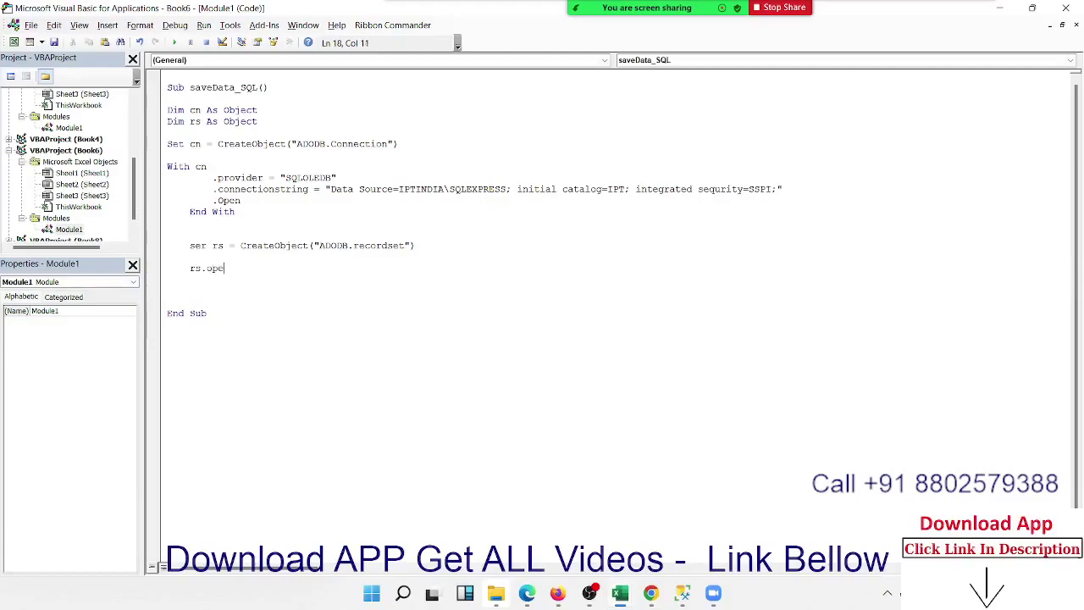
pyautogui.press('BackSpace')
pyautogui.write('en ')
pyautogui.write('"')
pyautogui.write('SE')
pyautogui.write('",')
pyautogui.write('cn')
pyautogui.write(',')
pyautogui.write('3,')
pyautogui.write('2,0')
pyautogui.doubleClick(282, 268)
pyautogui.doubleClick(304, 268)
pyautogui.click(315, 267)
pyautogui.press('Return')
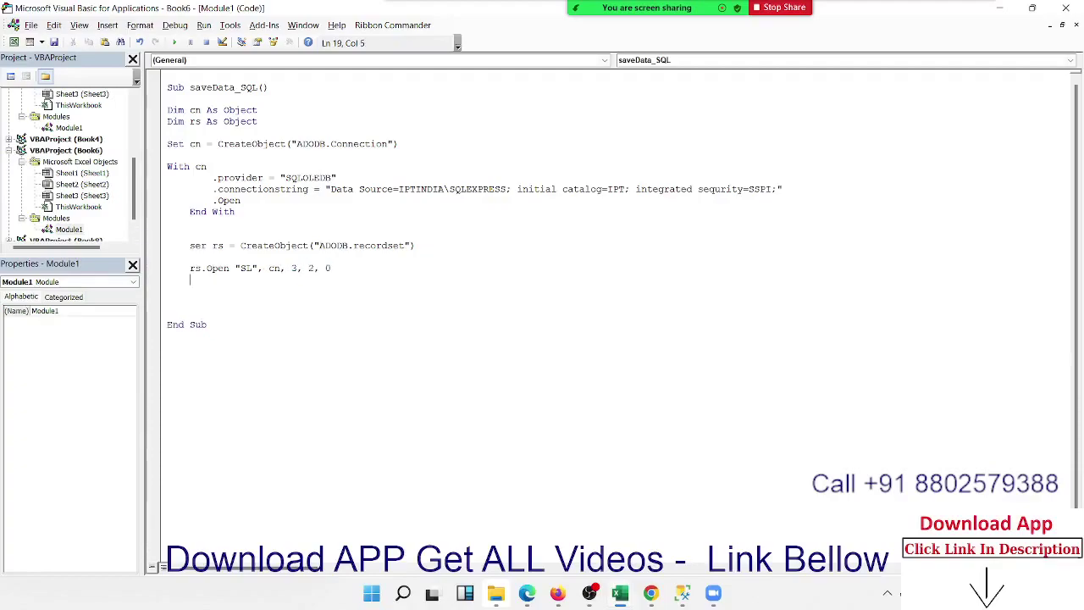
pyautogui.press('Return')
pyautogui.write('w')
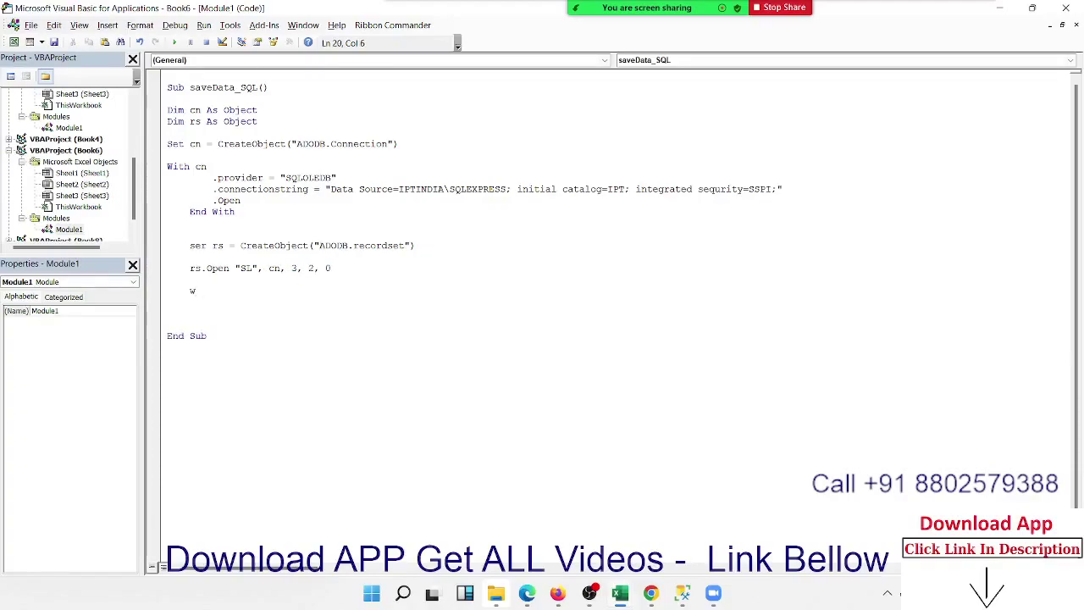
# Start a With rs block containing .addnew and an unfinished .Fields("Sr").Value = assignment
pyautogui.write('ith rs')
pyautogui.press('Return')
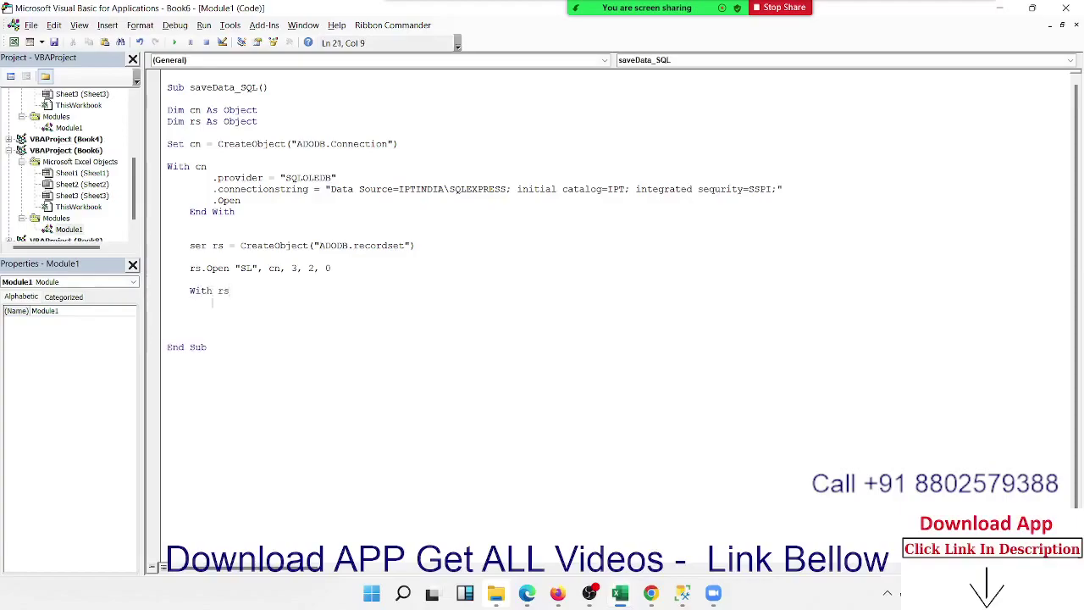
pyautogui.write('.add')
pyautogui.write('n')
pyautogui.write('ew')
pyautogui.press('Return')
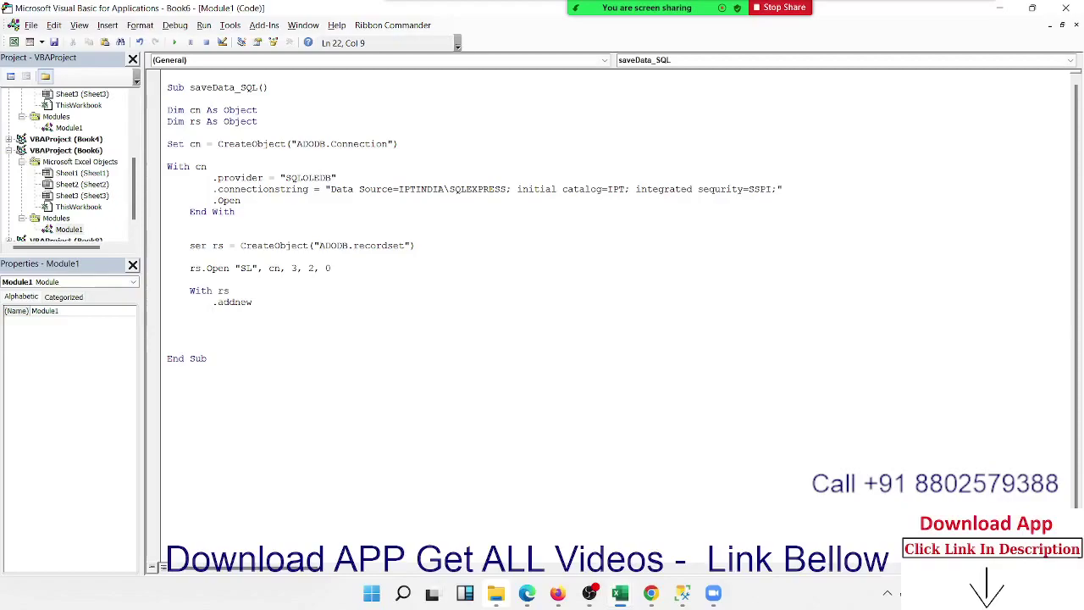
pyautogui.write('.')
pyautogui.write('f')
pyautogui.write('irl')
pyautogui.press('BackSpace')
pyautogui.press('BackSpace')
pyautogui.press('BackSpace')
pyautogui.write('i')
pyautogui.write('rlds')
pyautogui.write('(')
pyautogui.write('"Sr"')
pyautogui.write(').valu')
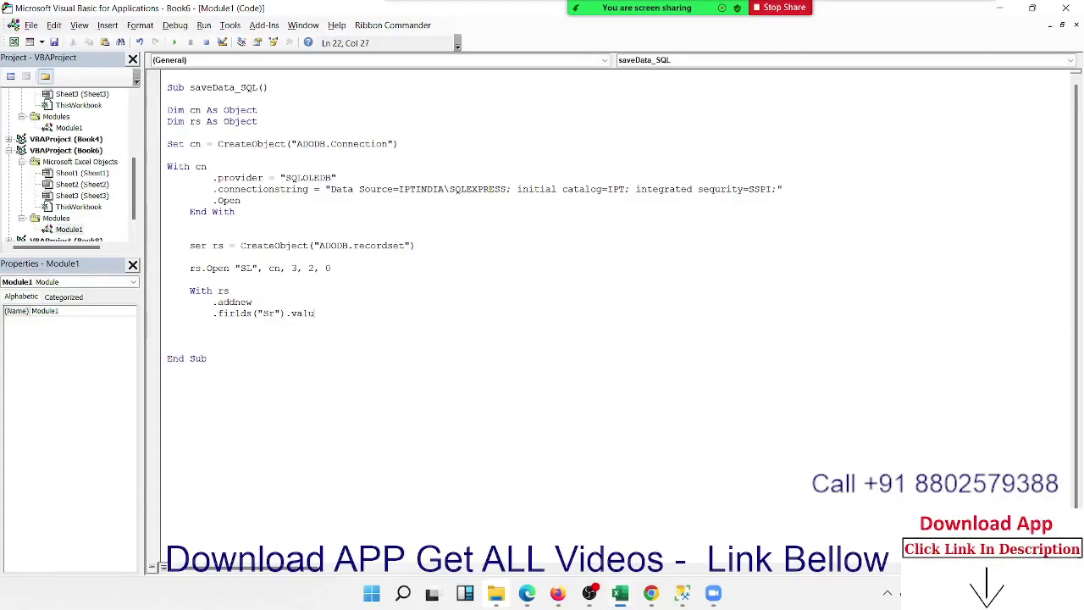
pyautogui.write('e =')
pyautogui.hotkey('alt', 'Tab')
# Complete the Sr line as Range("B2").Value and correct the Fields spelling
pyautogui.hotkey('alt', 'Tab')
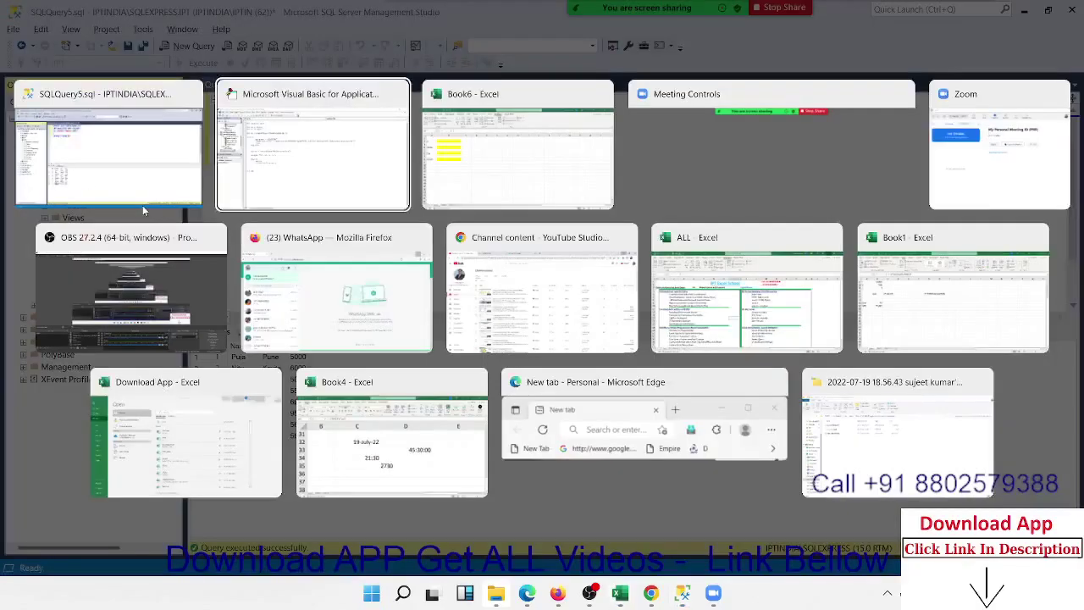
pyautogui.hotkey('alt', 'Tab')
pyautogui.click(127, 175)
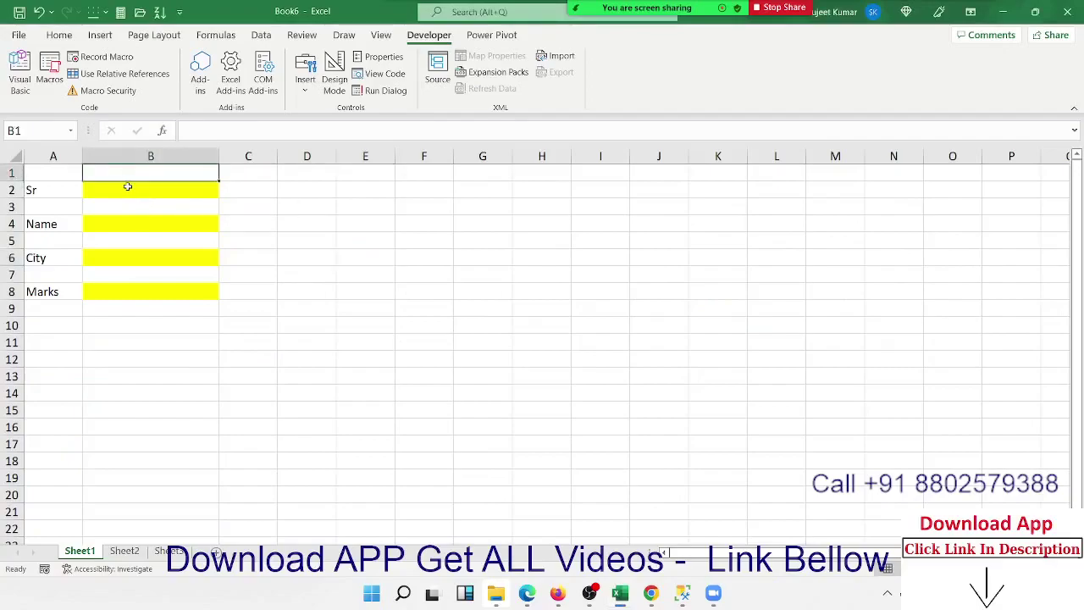
pyautogui.hotkey('alt', 'Tab')
pyautogui.hotkey('alt', 'Tab')
pyautogui.hotkey('alt', 'Tab')
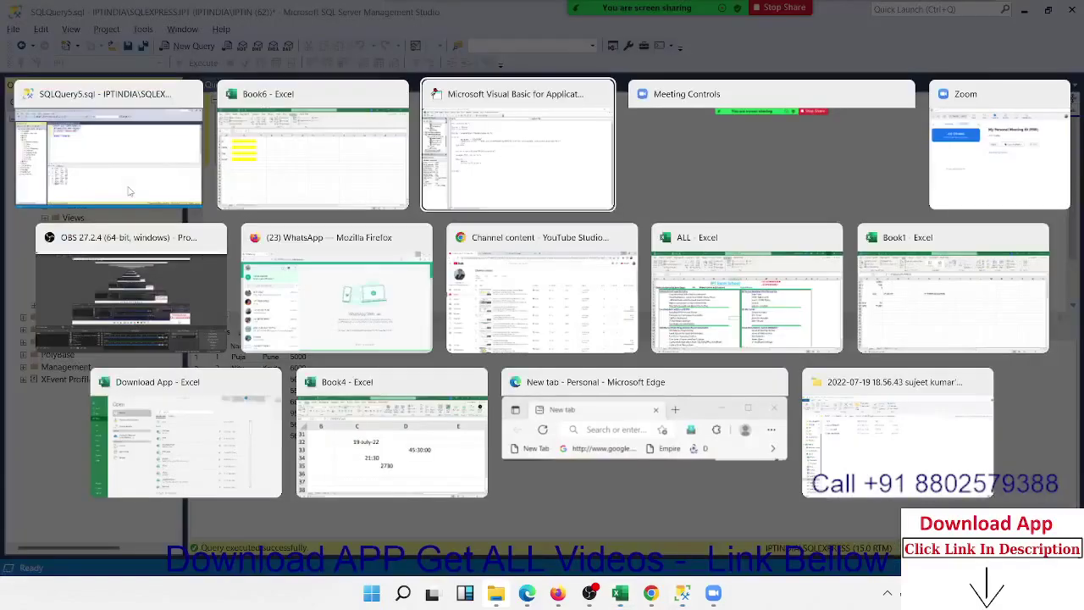
pyautogui.write('ran')
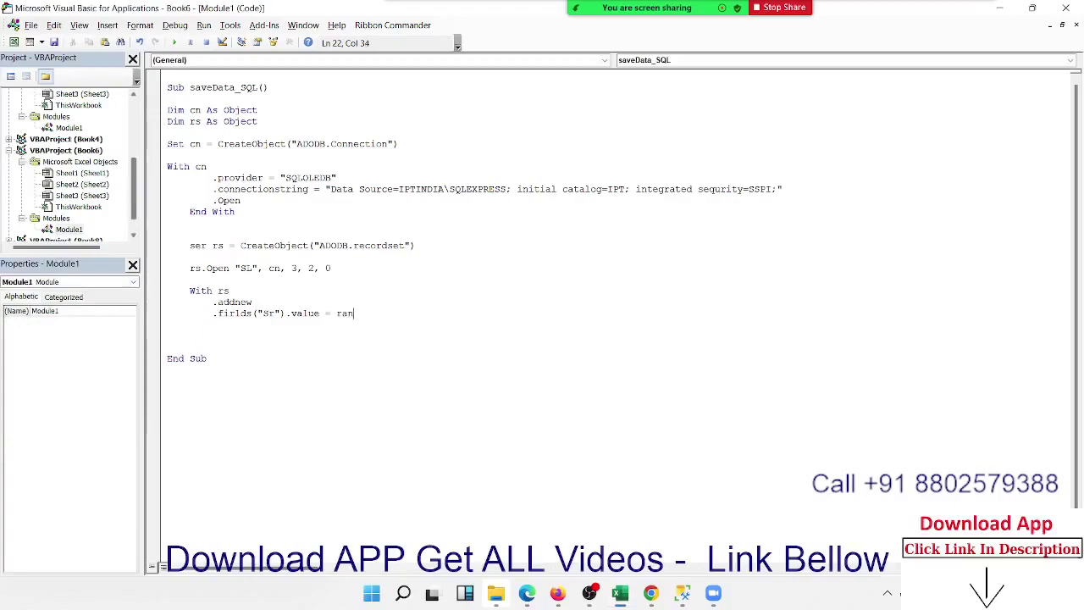
pyautogui.write('ge("B')
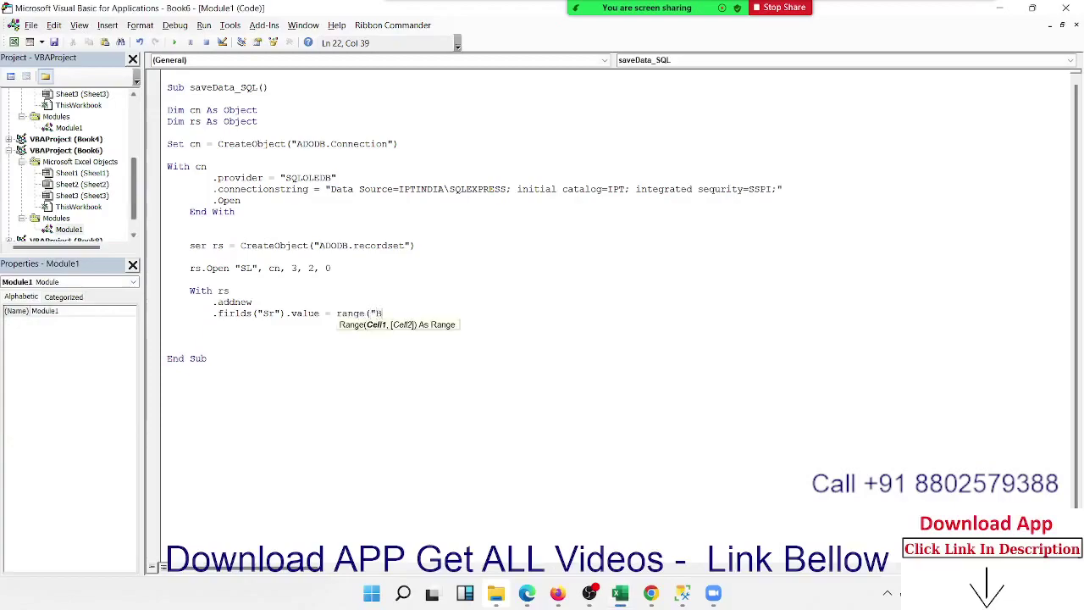
pyautogui.write('2").')
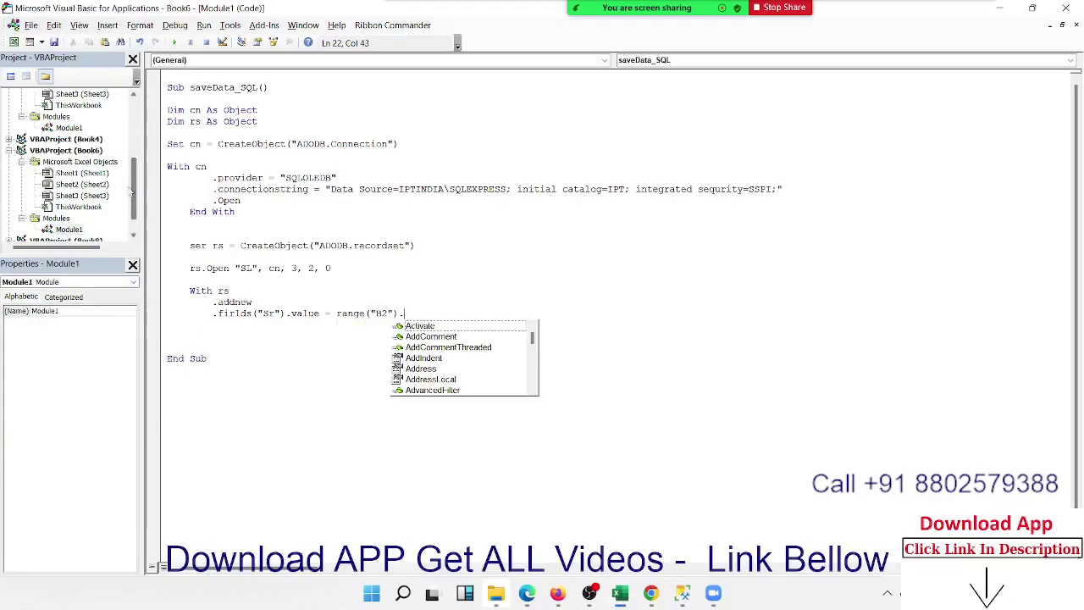
pyautogui.write('valu')
pyautogui.press('Return')
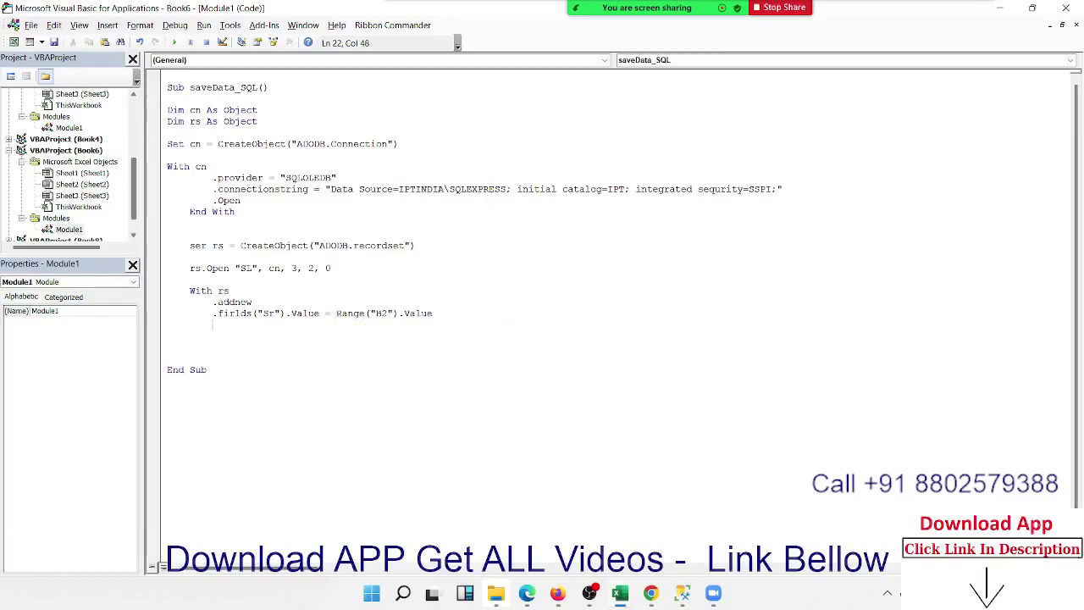
pyautogui.hotkey('shift', 'Up')
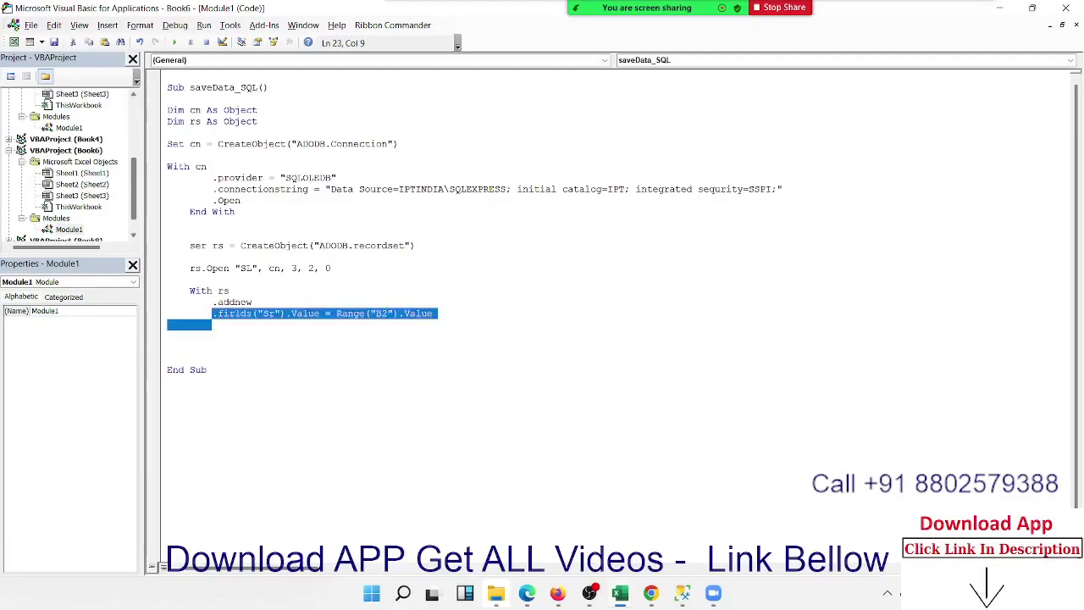
pyautogui.click(230, 313)
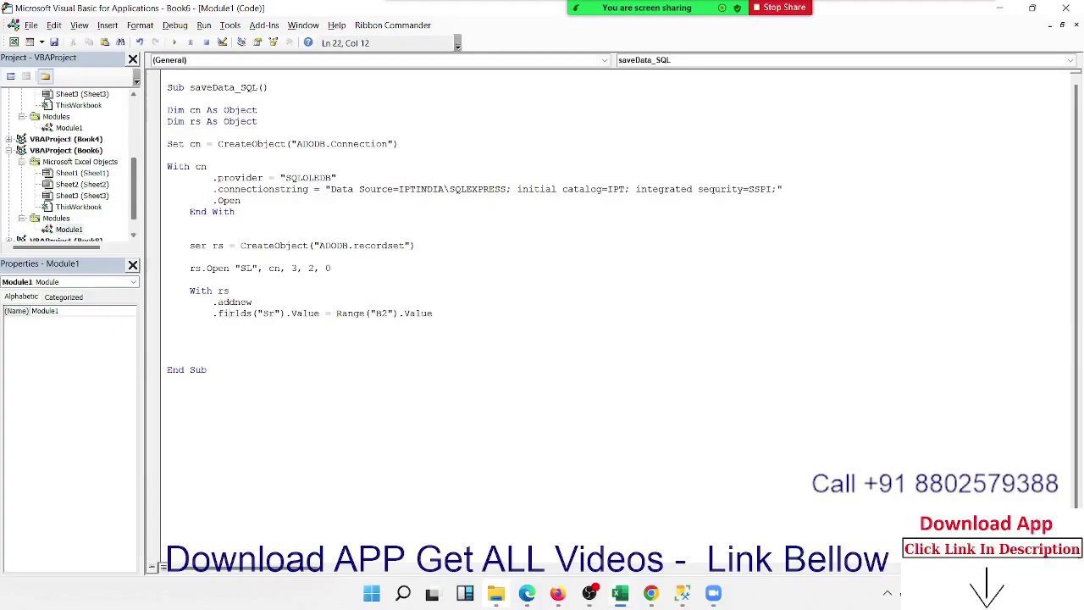
pyautogui.press('Delete')
pyautogui.write('e')
pyautogui.press('Down')
# Copy the Sr field line and paste a duplicate below it
pyautogui.click(229, 313)
pyautogui.press('Left')
pyautogui.hotkey('shift', 'Down')
pyautogui.hotkey('ctrl', 'c')
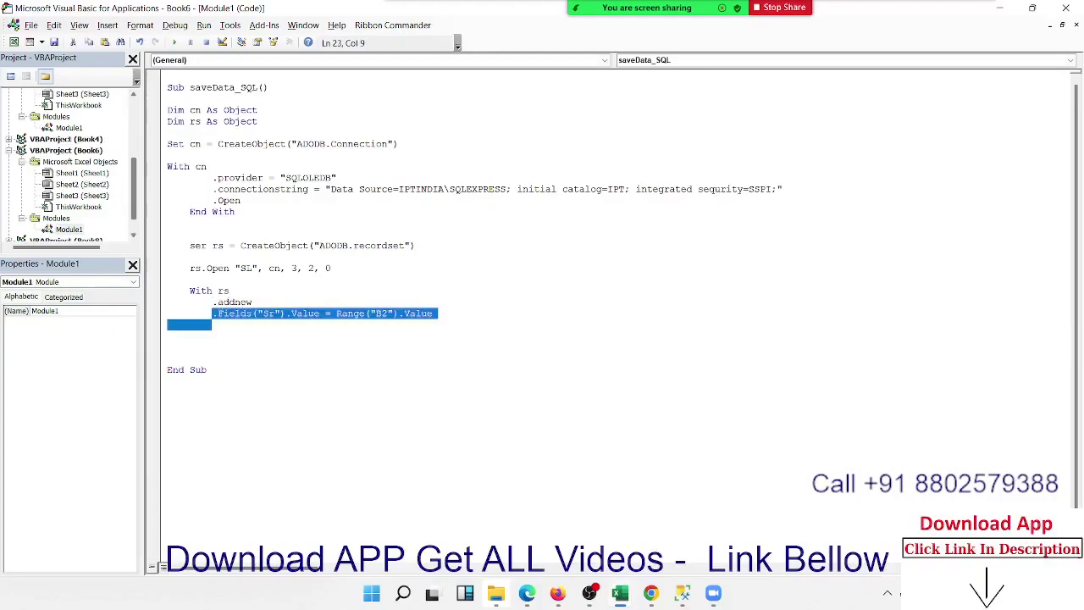
pyautogui.press('Down')
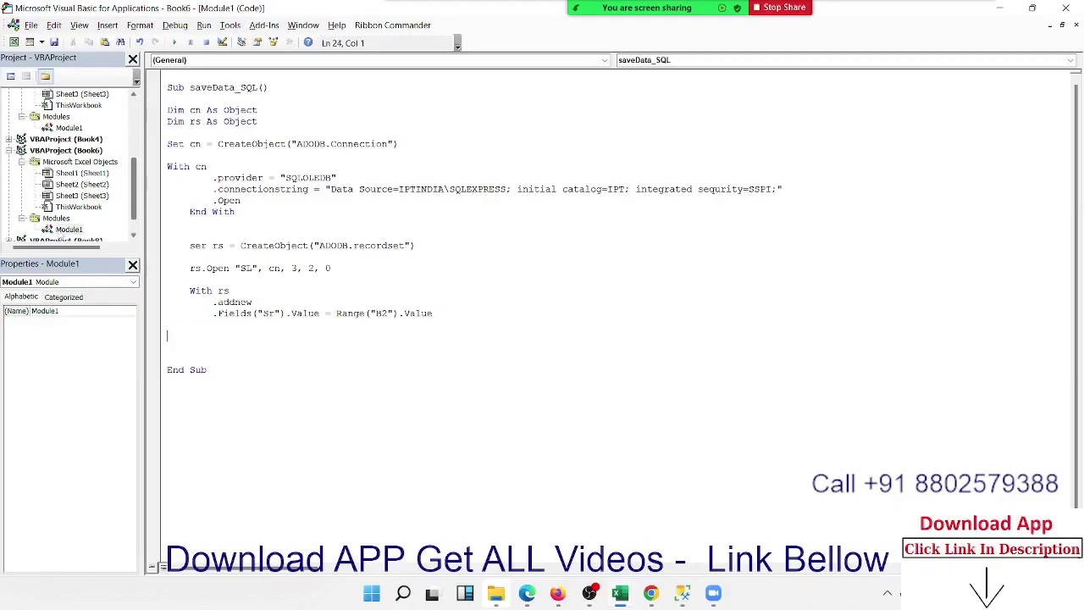
pyautogui.click(216, 323)
pyautogui.hotkey('ctrl', 'v')
pyautogui.hotkey('ctrl', 'v')
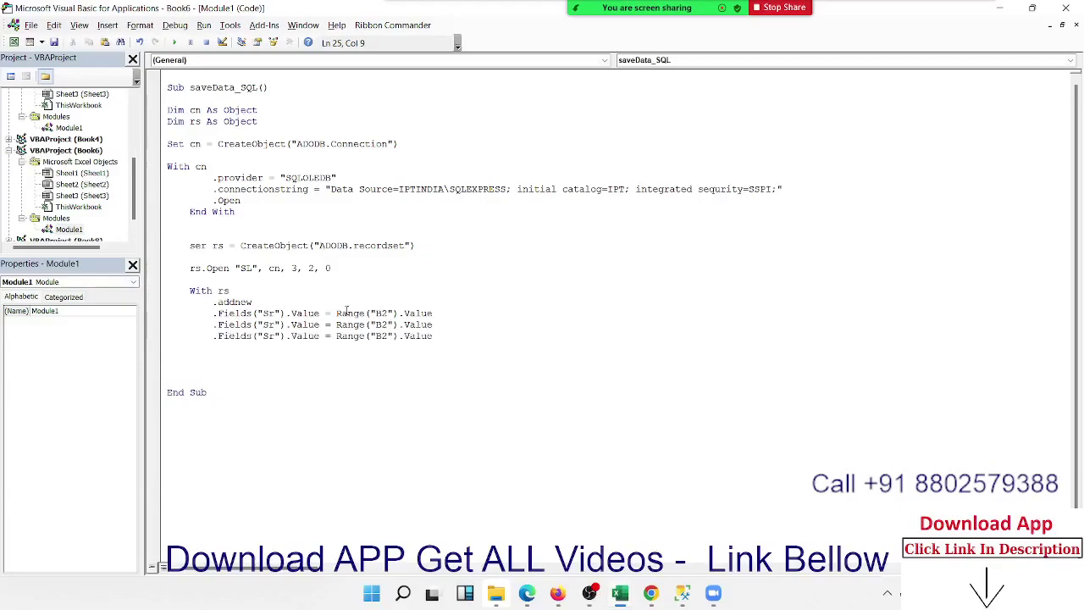
# Change the duplicated line's field name from Sr to Name
pyautogui.hotkey('alt', 'Tab')
pyautogui.hotkey('alt', 'Tab')
pyautogui.doubleClick(269, 325)
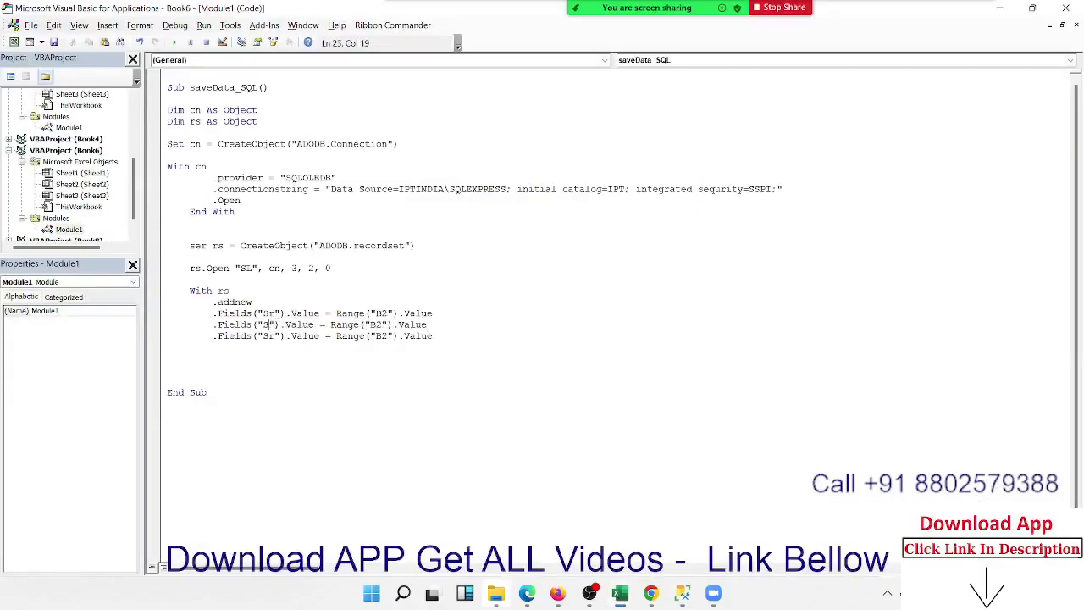
pyautogui.write('NAme')
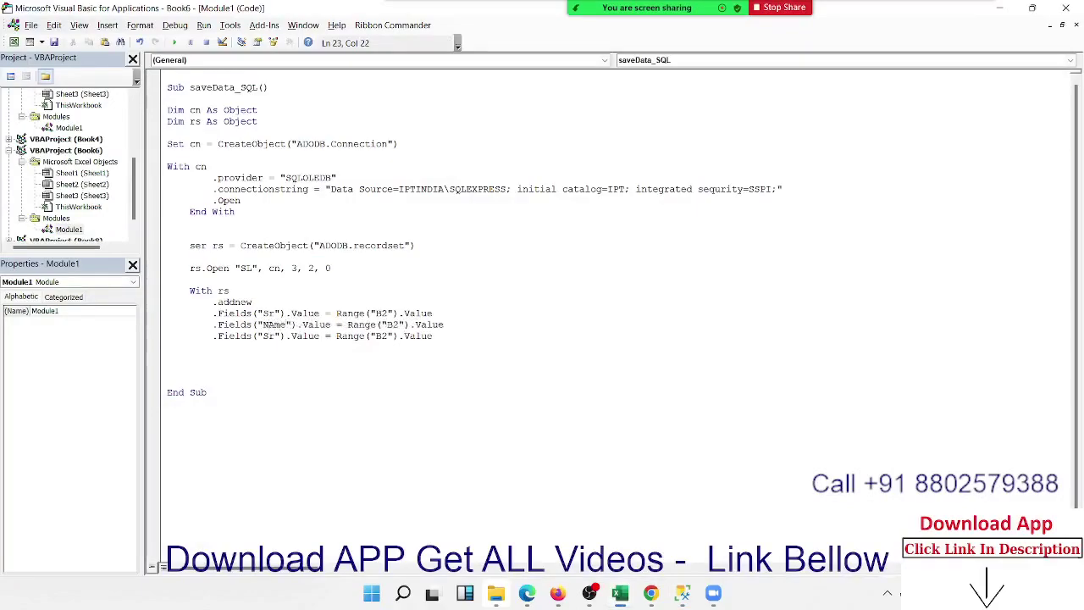
pyautogui.press('BackSpace')
pyautogui.press('BackSpace')
pyautogui.press('BackSpace')
pyautogui.write('aM')
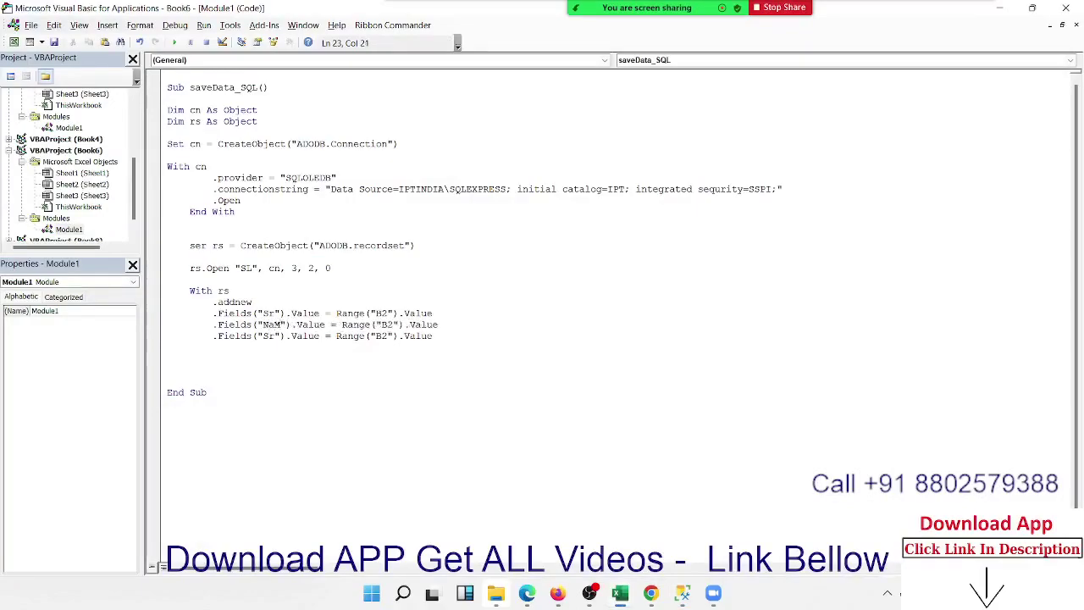
pyautogui.press('BackSpace')
pyautogui.write('me')
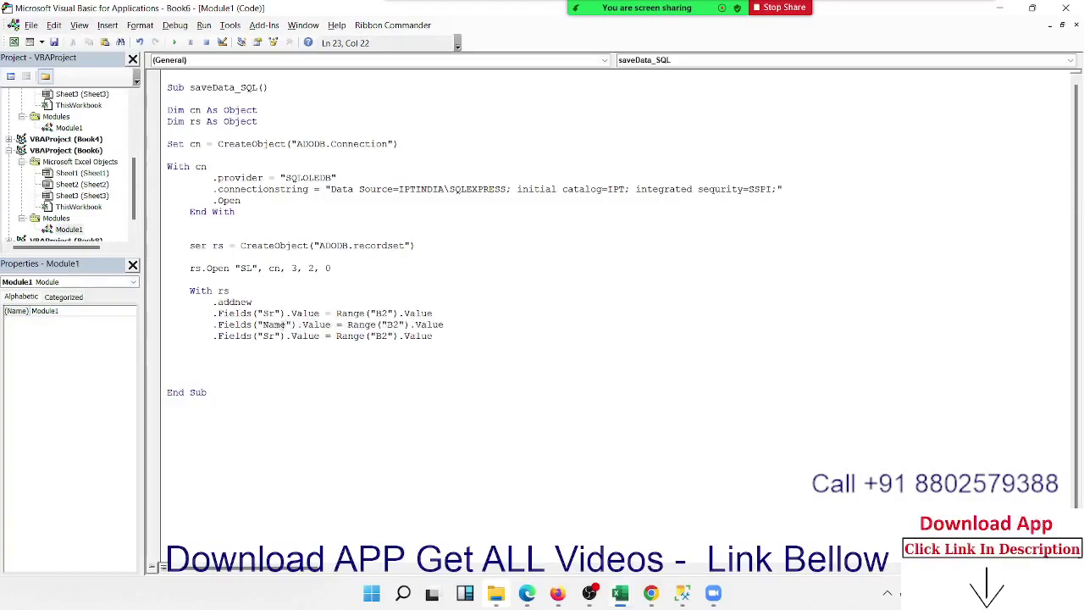
# Point the Name field line at cell B4 after checking the workbook's Name cell
pyautogui.hotkey('alt', 'Tab')
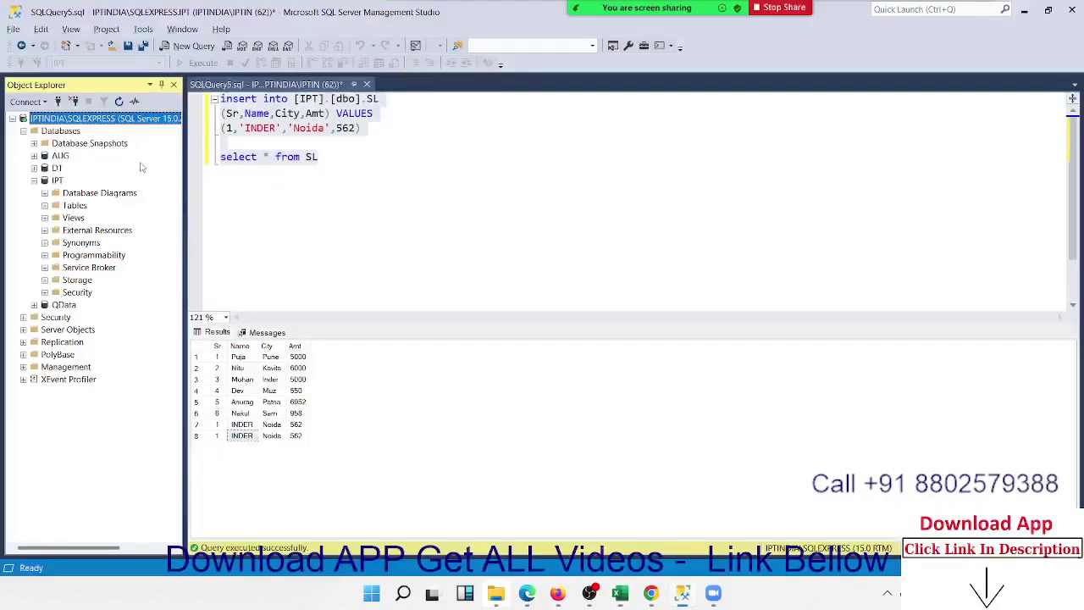
pyautogui.hotkey('alt', 'Tab')
pyautogui.hotkey('alt', 'Tab')
pyautogui.press('Tab')
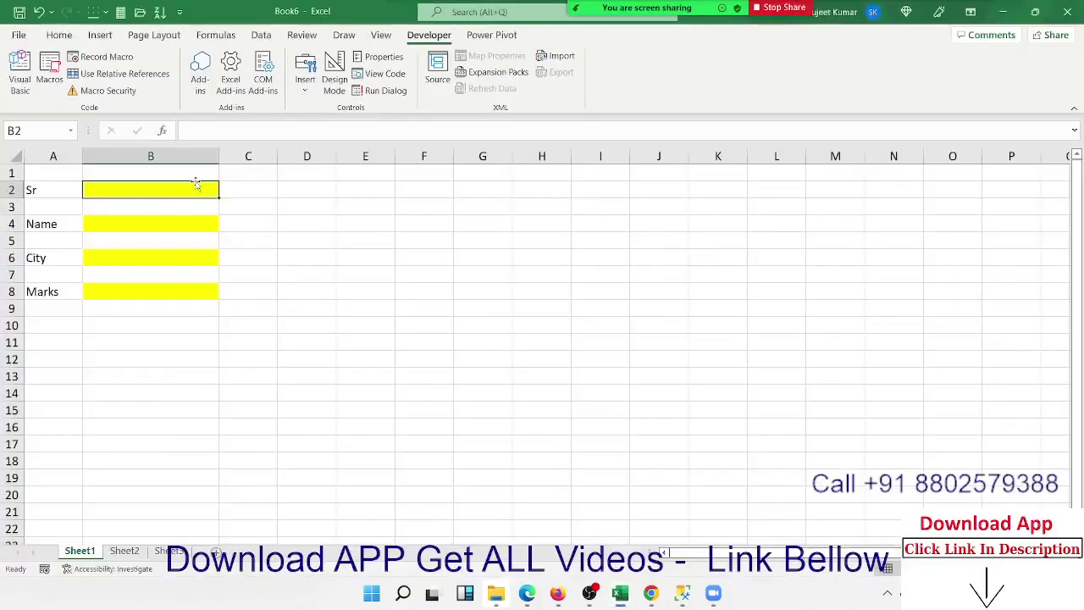
pyautogui.click(165, 228)
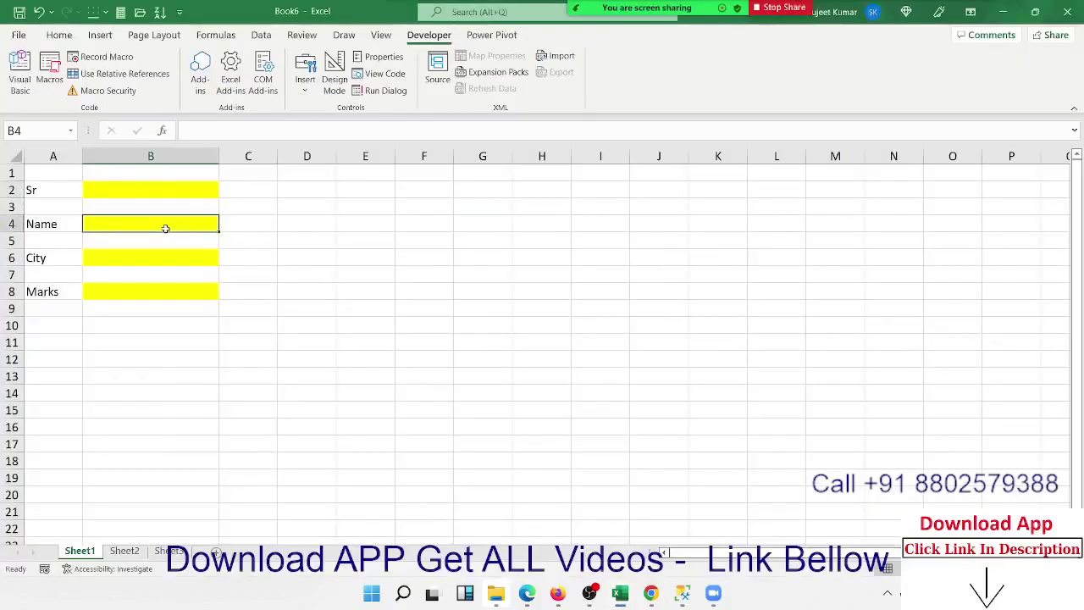
pyautogui.hotkey('alt', 'Tab')
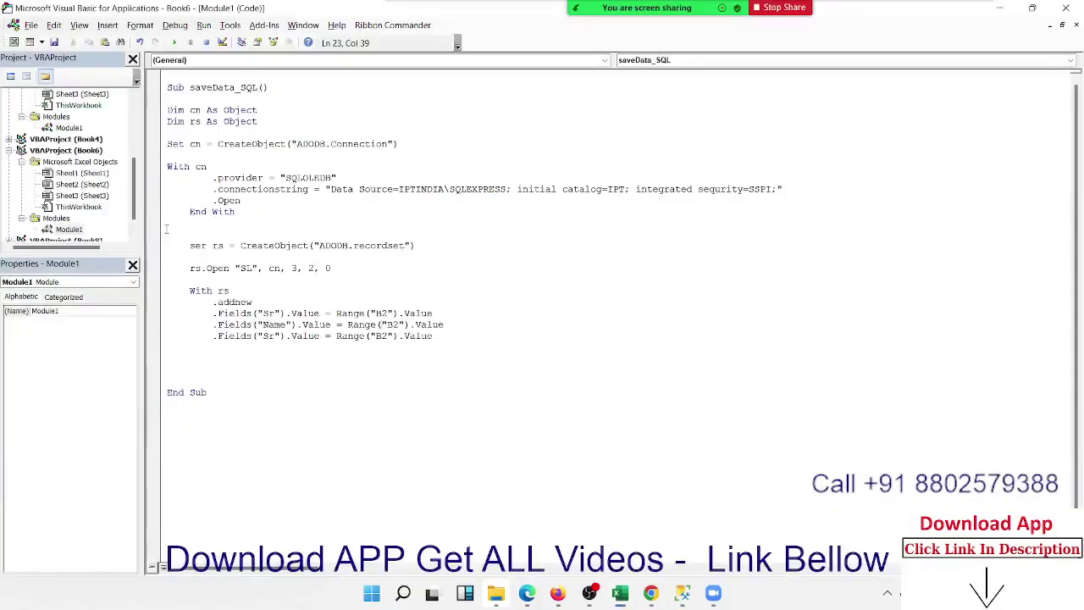
pyautogui.click(395, 324)
pyautogui.press('BackSpace')
pyautogui.write('4')
# Rename the third field line to City and point it at cell B6
pyautogui.doubleClick(269, 336)
pyautogui.write('City')
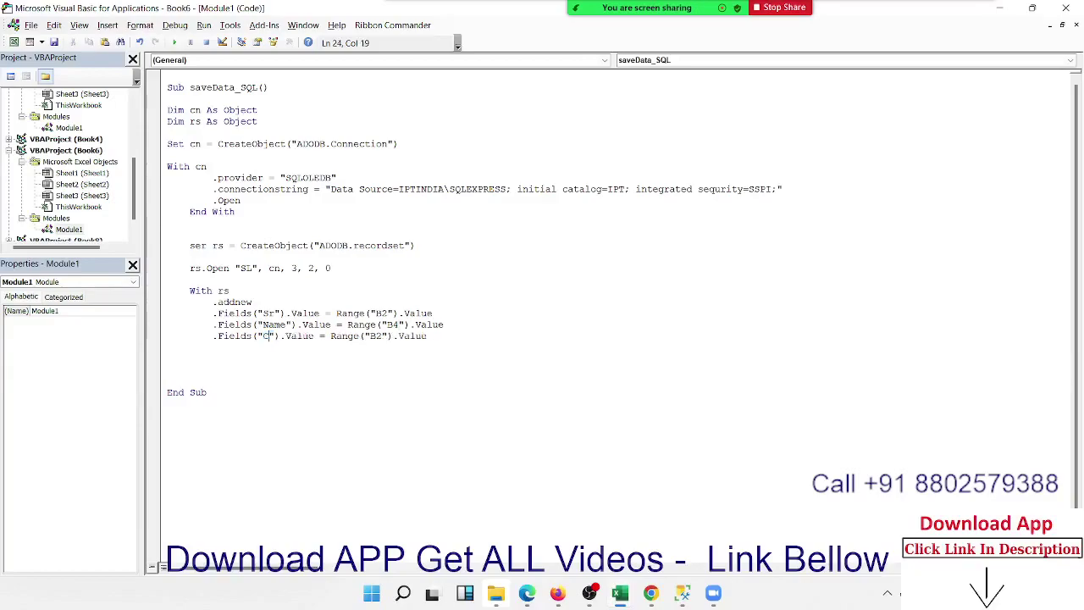
pyautogui.click(387, 336)
pyautogui.click(395, 336)
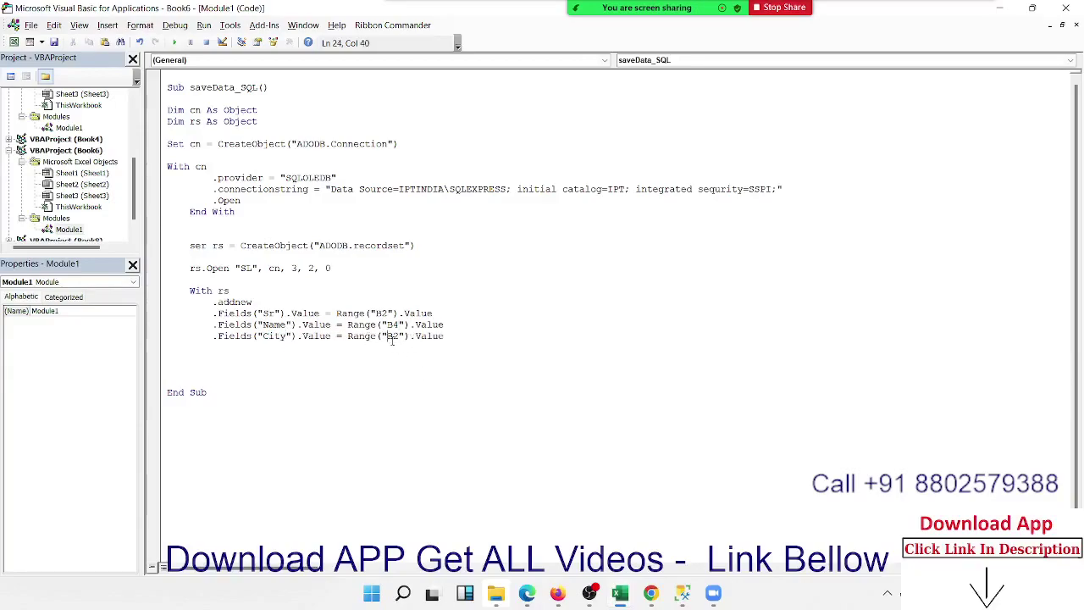
pyautogui.press('Delete')
pyautogui.write('6')
# Add an Amt field line reading cell B8, followed by .update
pyautogui.press('Down')
pyautogui.hotkey('ctrl', 'v')
pyautogui.press('Return')
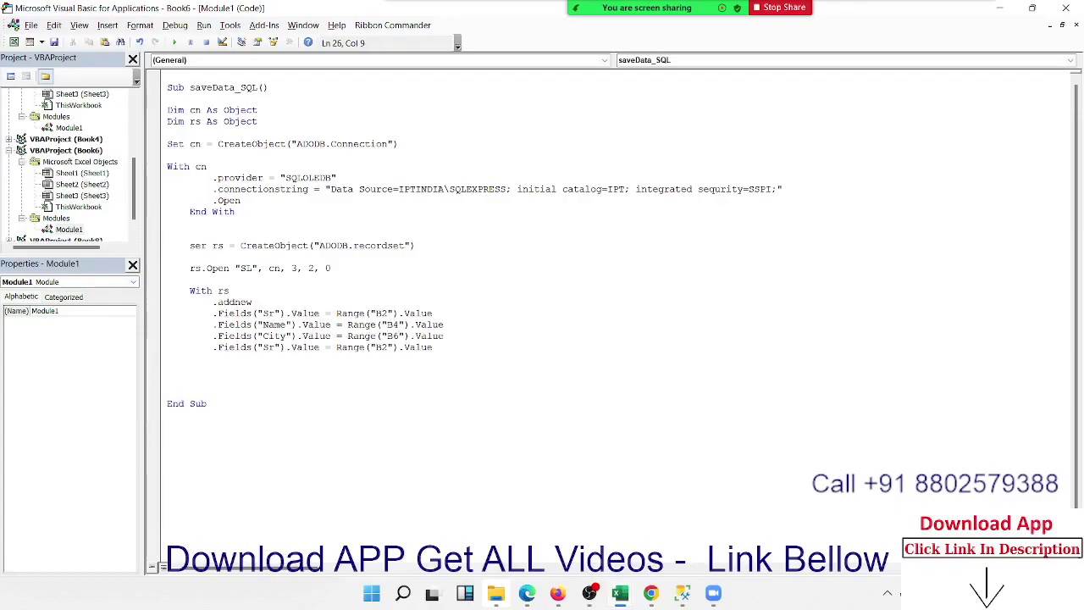
pyautogui.doubleClick(267, 347)
pyautogui.write('Amt')
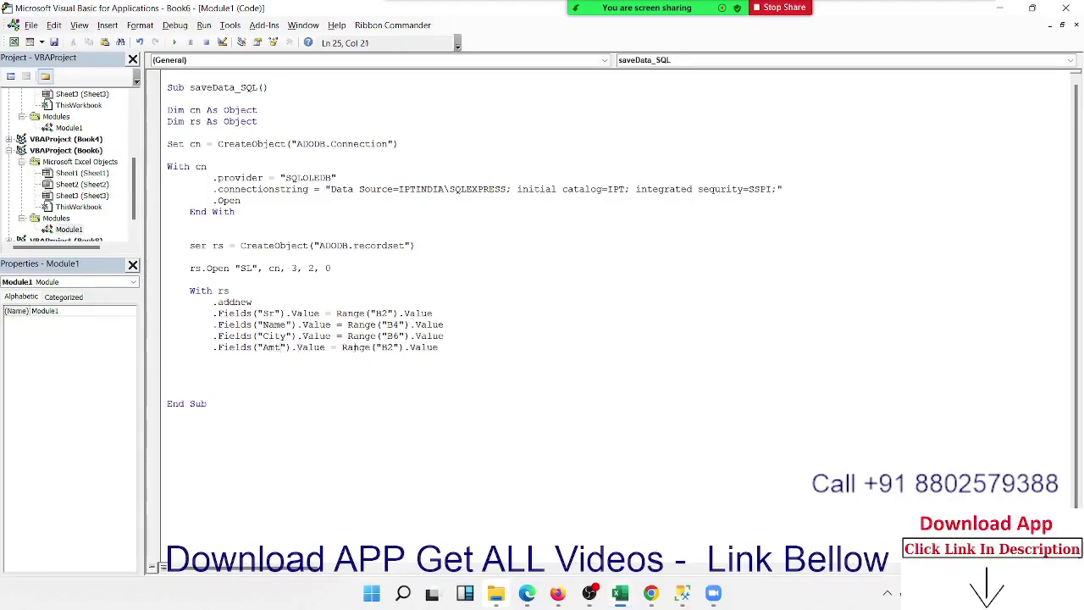
pyautogui.click(385, 347)
pyautogui.press('Delete')
pyautogui.write('8')
pyautogui.click(234, 361)
pyautogui.write('.')
pyautogui.write('updat')
pyautogui.write('e')
# Add .close and End With to the recordset block, then cn.close for the connection
pyautogui.press('Return')
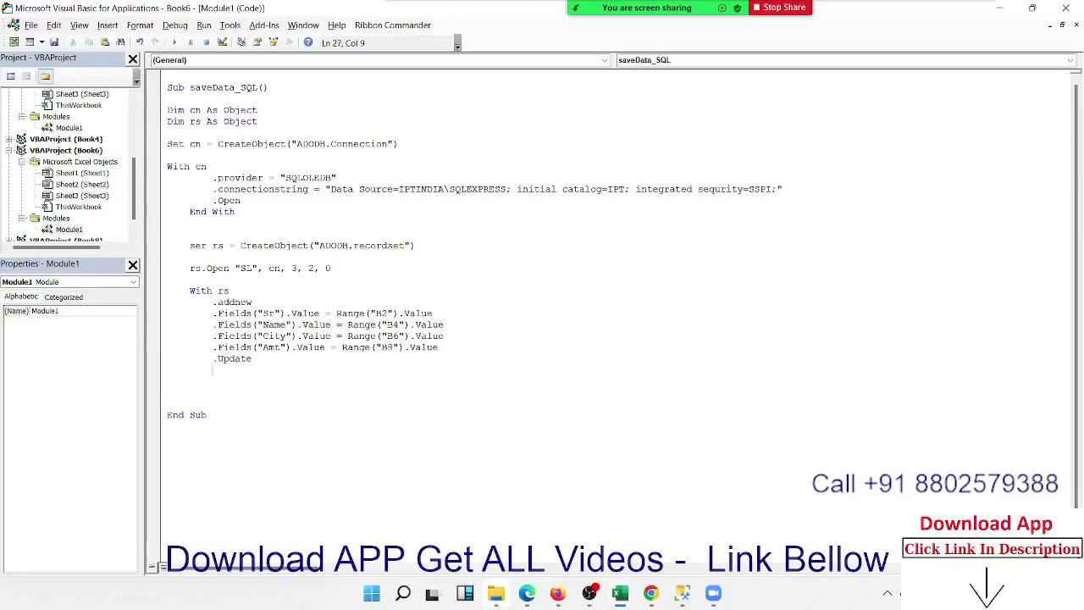
pyautogui.write('.')
pyautogui.write('clo')
pyautogui.write('se')
pyautogui.press('Return')
pyautogui.write('end')
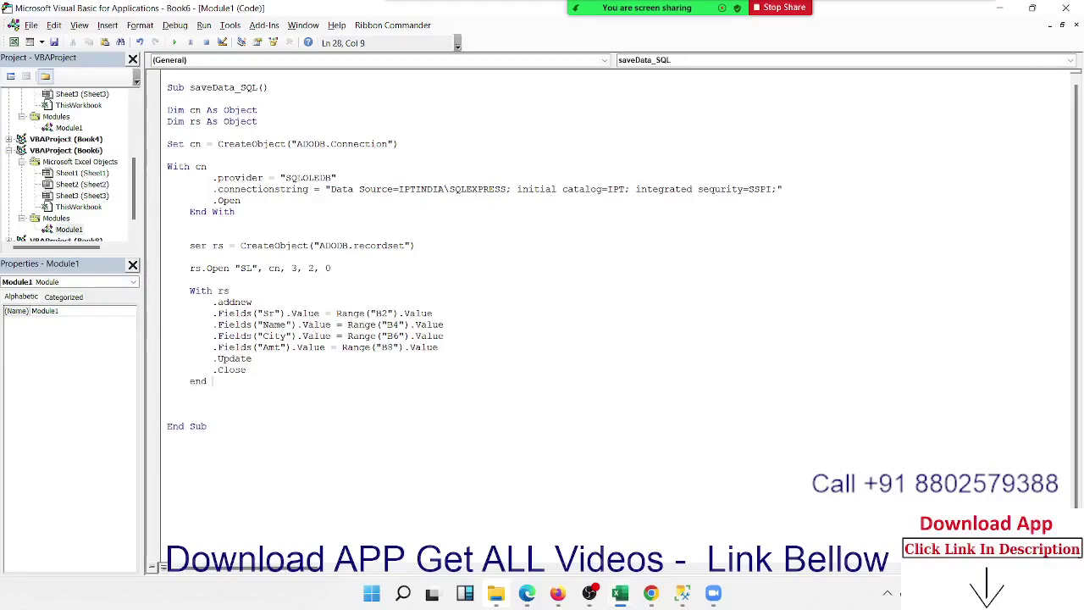
pyautogui.write(' with')
pyautogui.press('Return')
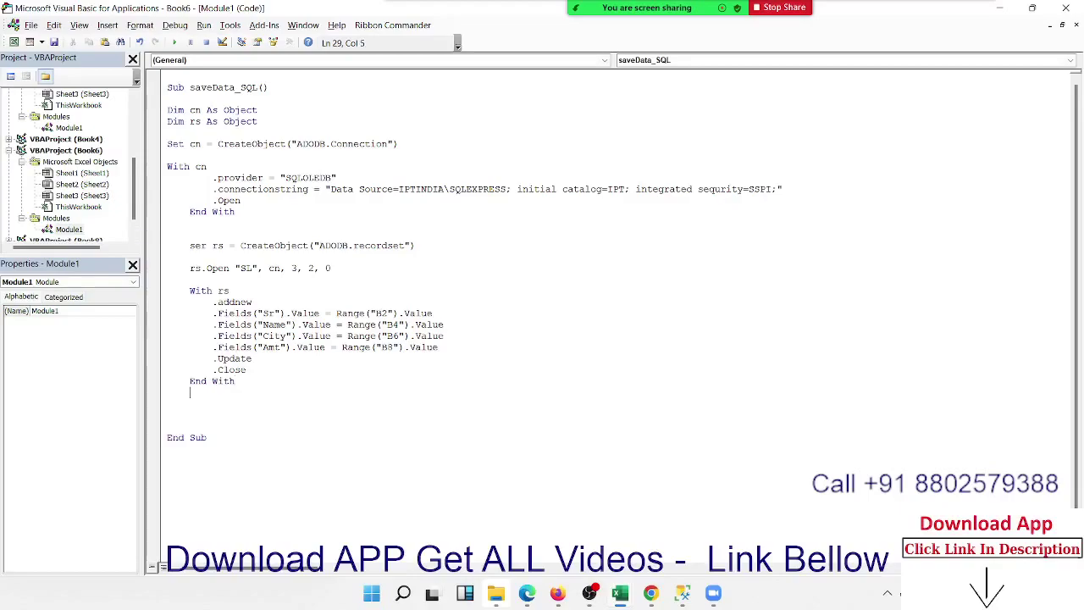
pyautogui.press('Return')
pyautogui.write('c')
pyautogui.write('n.cl')
pyautogui.write('ose')
pyautogui.press('Return')
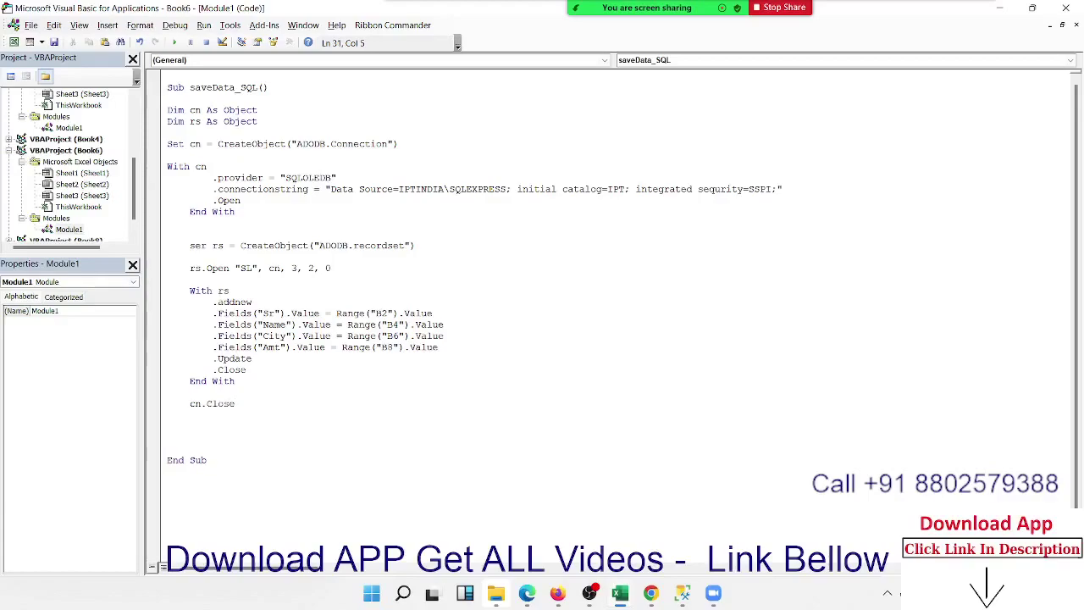
pyautogui.press('Up')
pyautogui.press('Up')
# Return to the Excel worksheet and select cell D11 below the form
pyautogui.hotkey('alt', 'F11')
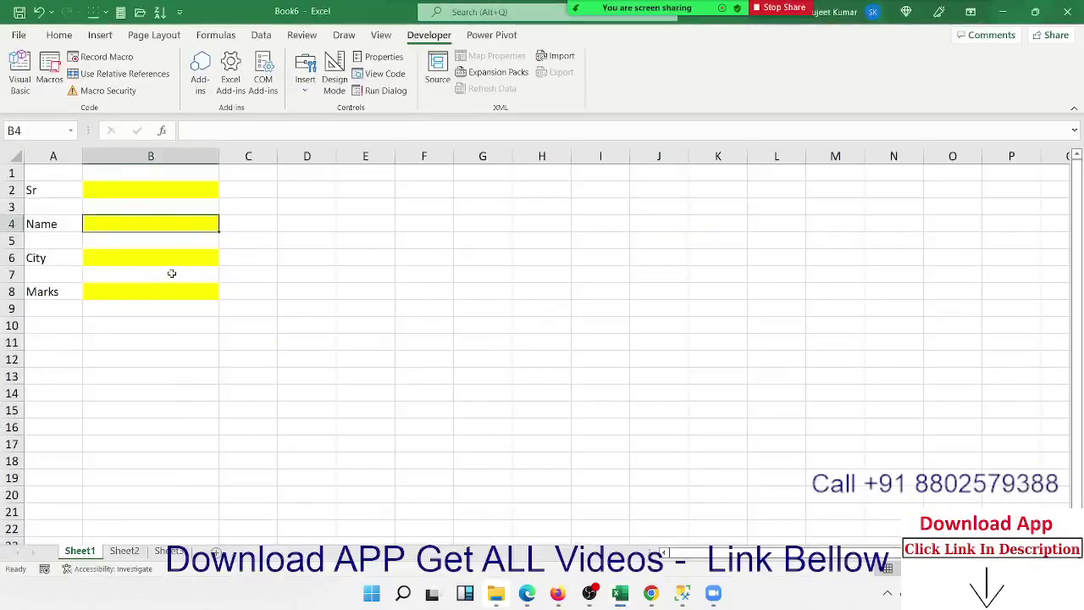
pyautogui.press('Down')
pyautogui.press('Down')
pyautogui.click(182, 293)
# Draw a Form Controls button below the form, assign saveData_SQL, and clear its default caption
pyautogui.click(292, 340)
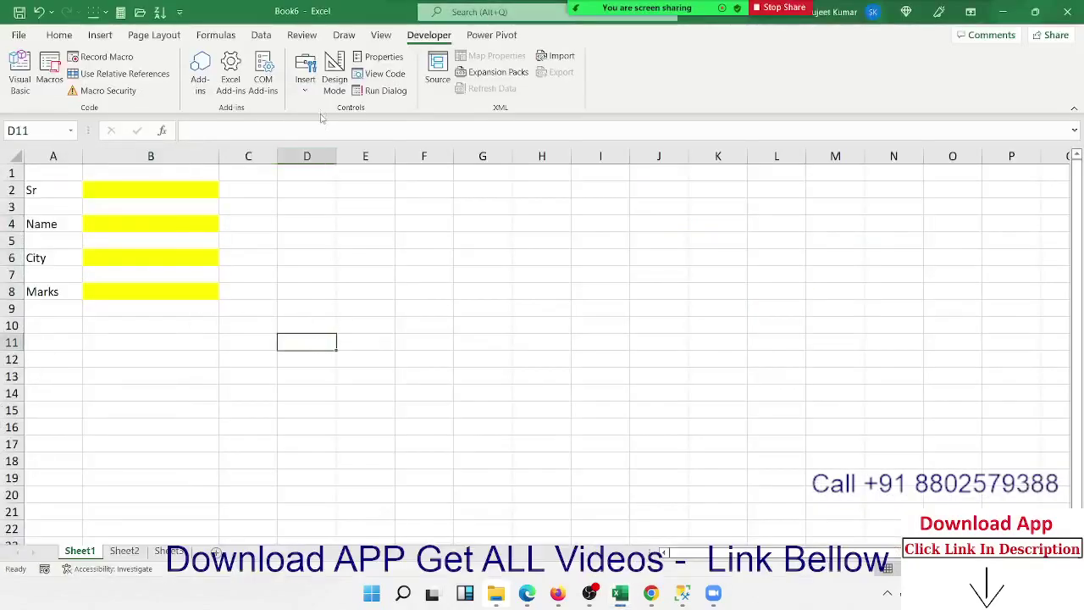
pyautogui.click(309, 93)
pyautogui.click(299, 126)
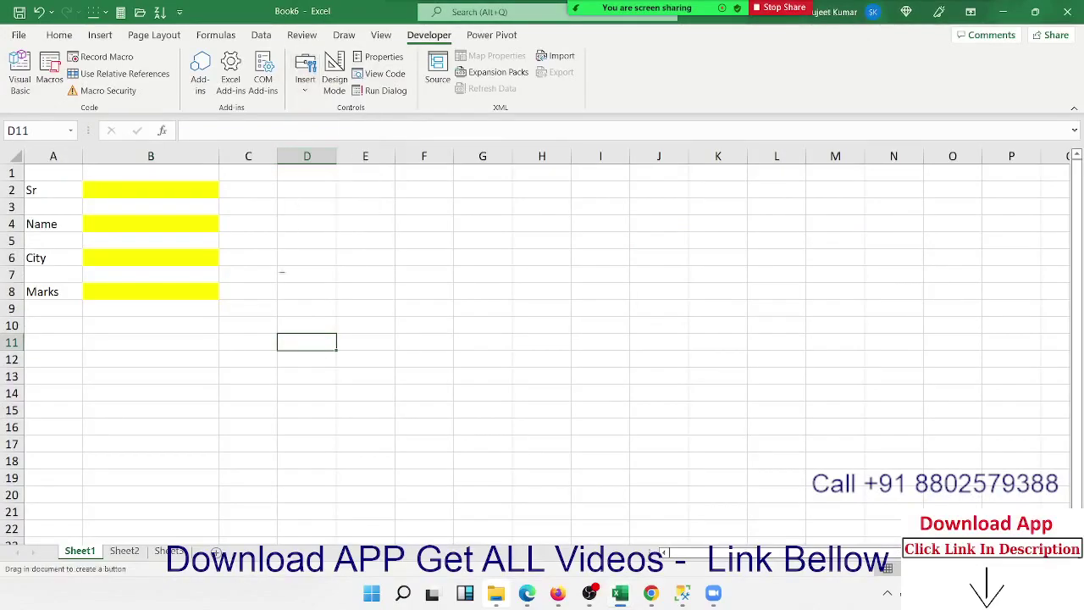
pyautogui.moveTo(234, 324); pyautogui.dragTo(337, 350)
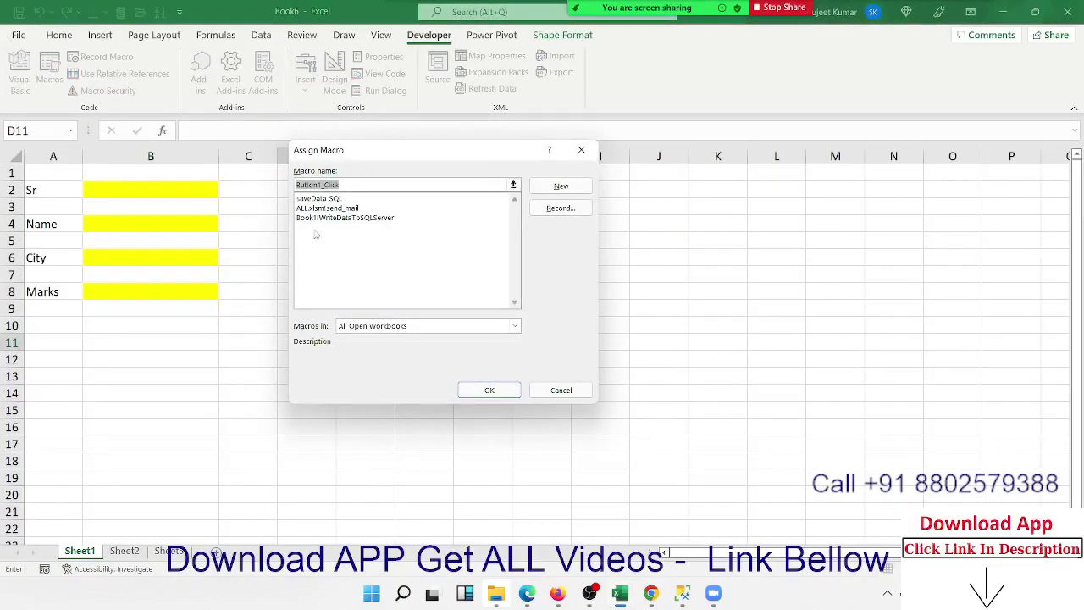
pyautogui.click(318, 198)
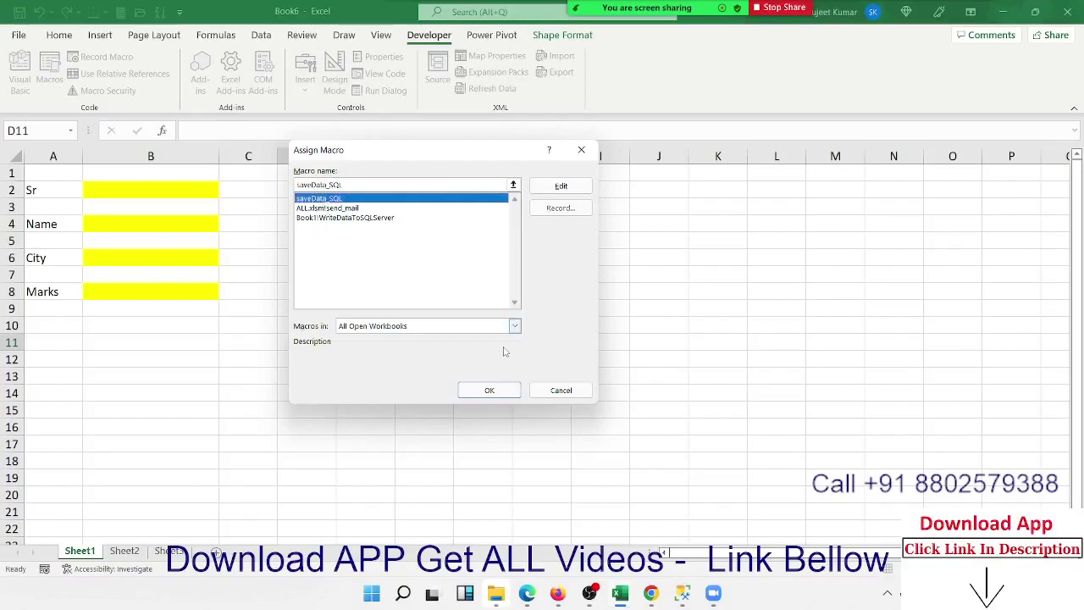
pyautogui.click(488, 389)
pyautogui.click(289, 337)
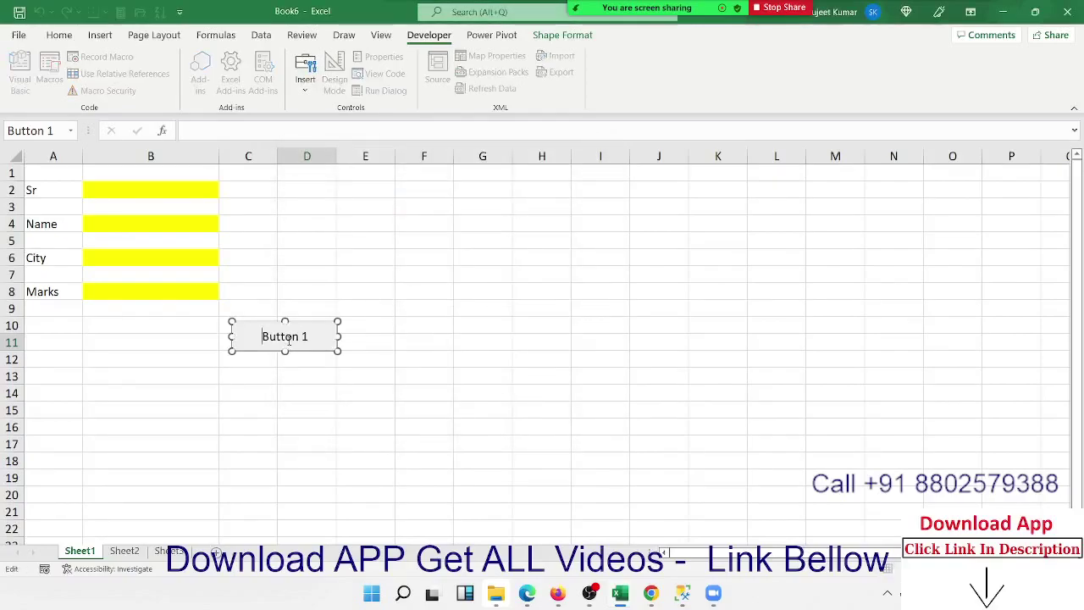
pyautogui.press('BackSpace')
pyautogui.press('BackSpace')
pyautogui.press('BackSpace')
pyautogui.press('BackSpace')
pyautogui.press('BackSpace')
pyautogui.press('BackSpace')
pyautogui.press('BackSpace')
pyautogui.press('BackSpace')
# Caption the button Save, then enter Sr 1, a sample name, city Kanpur and amount 542
pyautogui.write('Save')
pyautogui.click(298, 283)
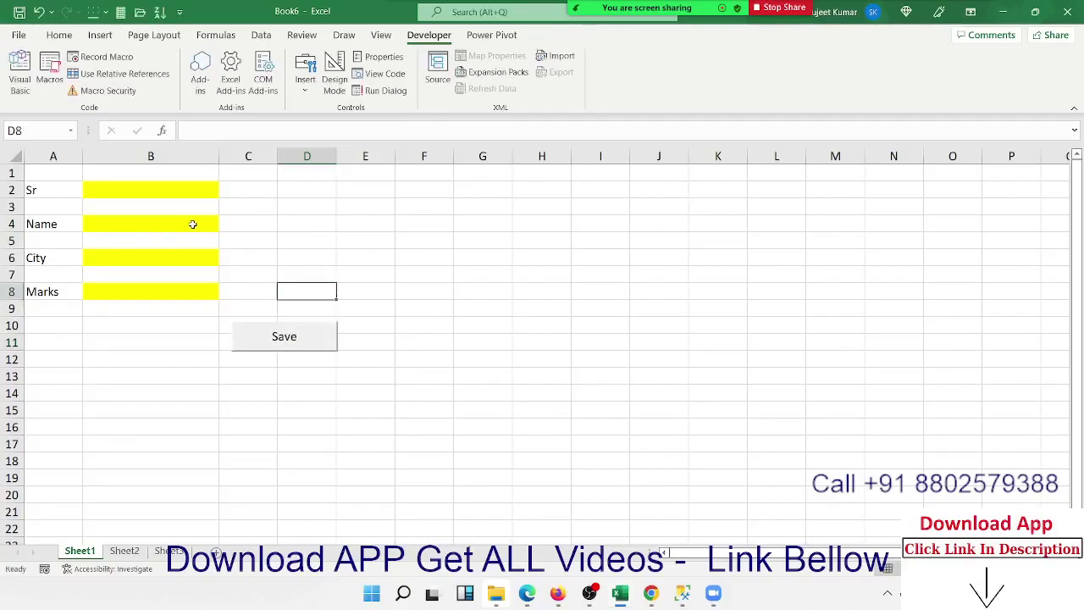
pyautogui.click(179, 193)
pyautogui.write('1')
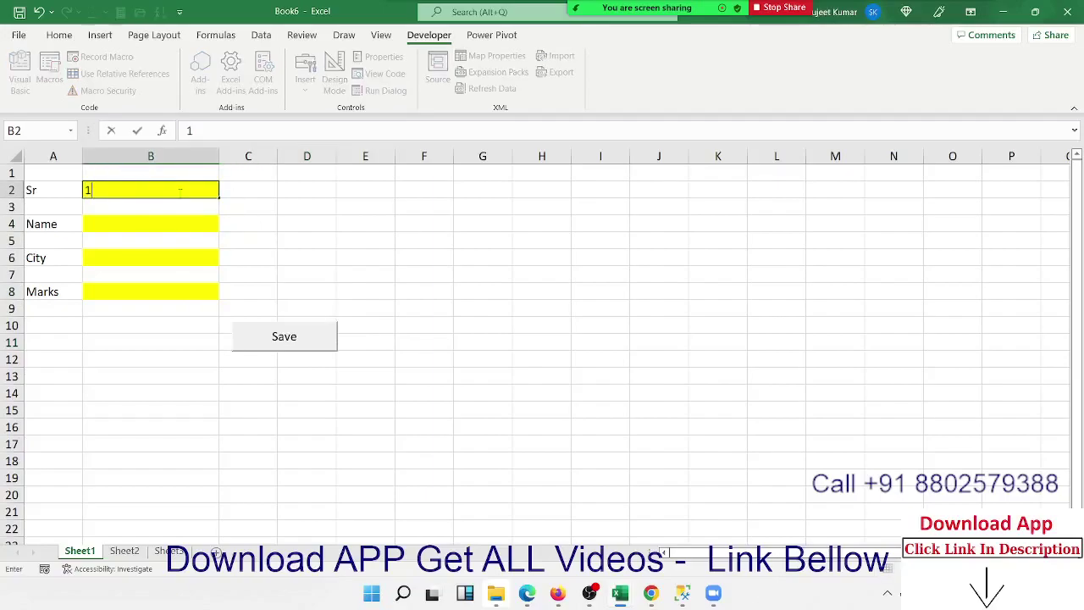
pyautogui.press('Down')
pyautogui.press('Down')
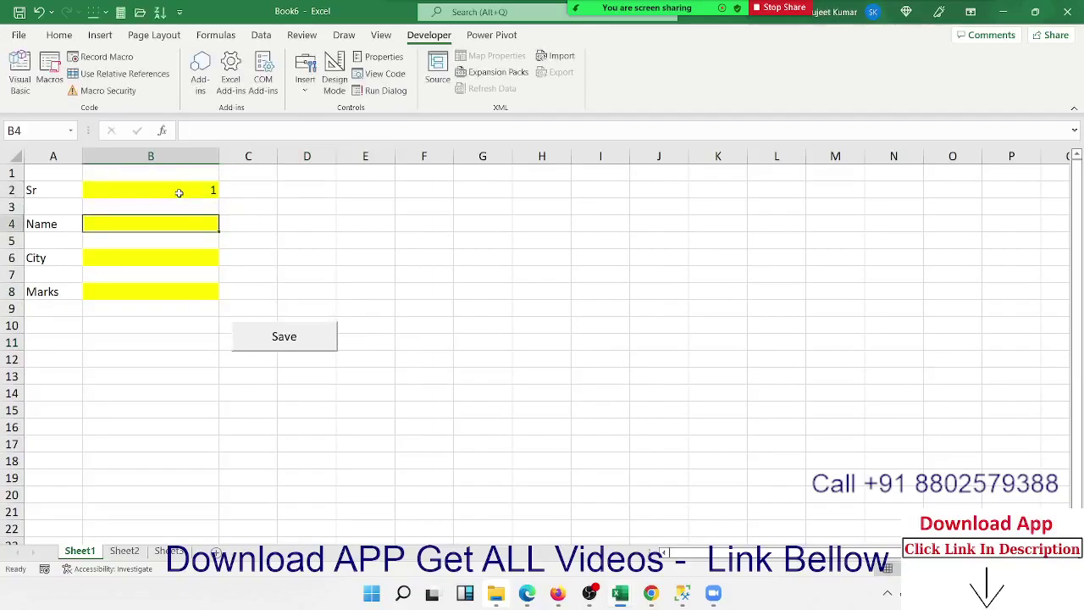
pyautogui.write('Om')
pyautogui.press('Down')
pyautogui.press('Down')
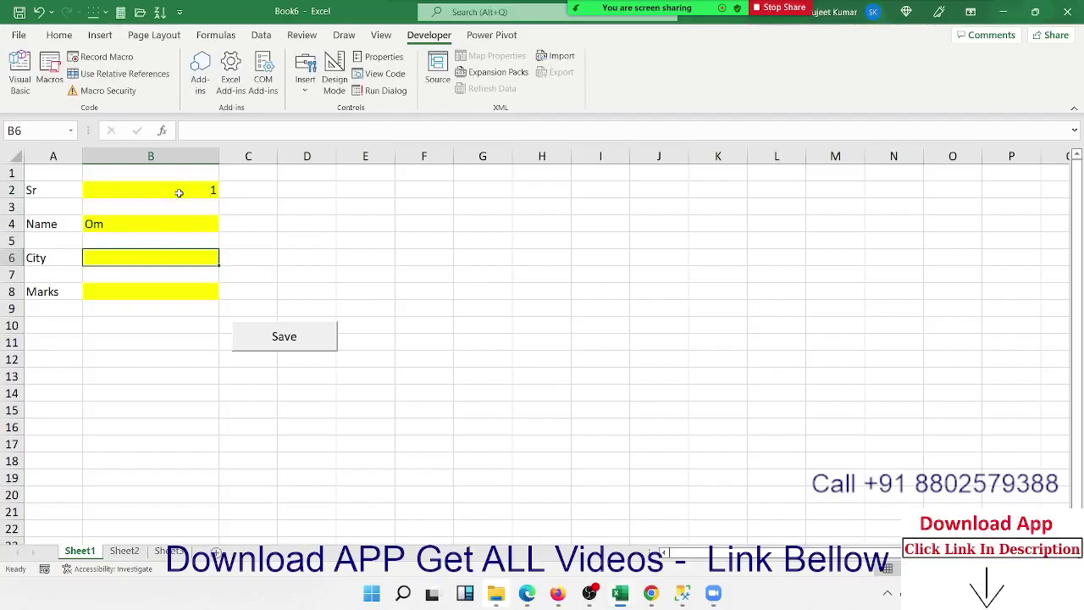
pyautogui.write('Kanpu')
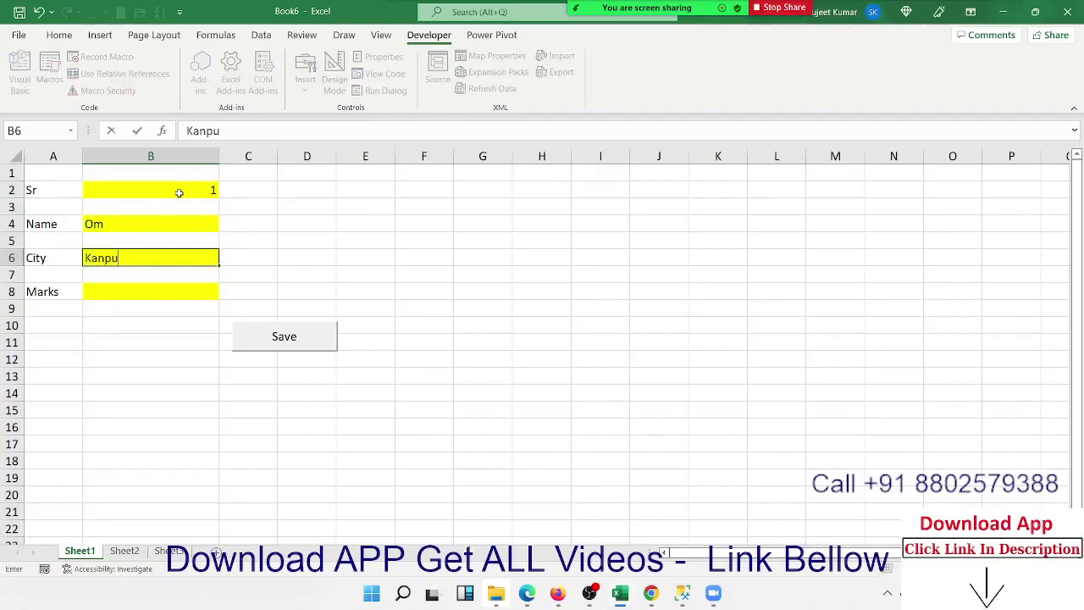
pyautogui.write('r')
pyautogui.press('Down')
pyautogui.press('Down')
pyautogui.press('Down')
pyautogui.press('Up')
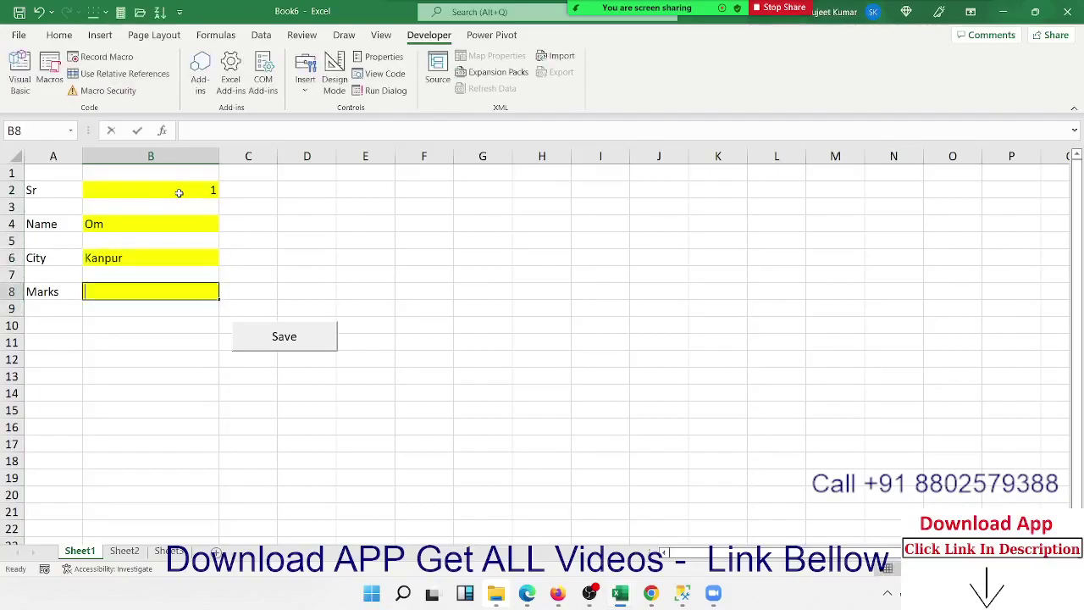
pyautogui.write('54')
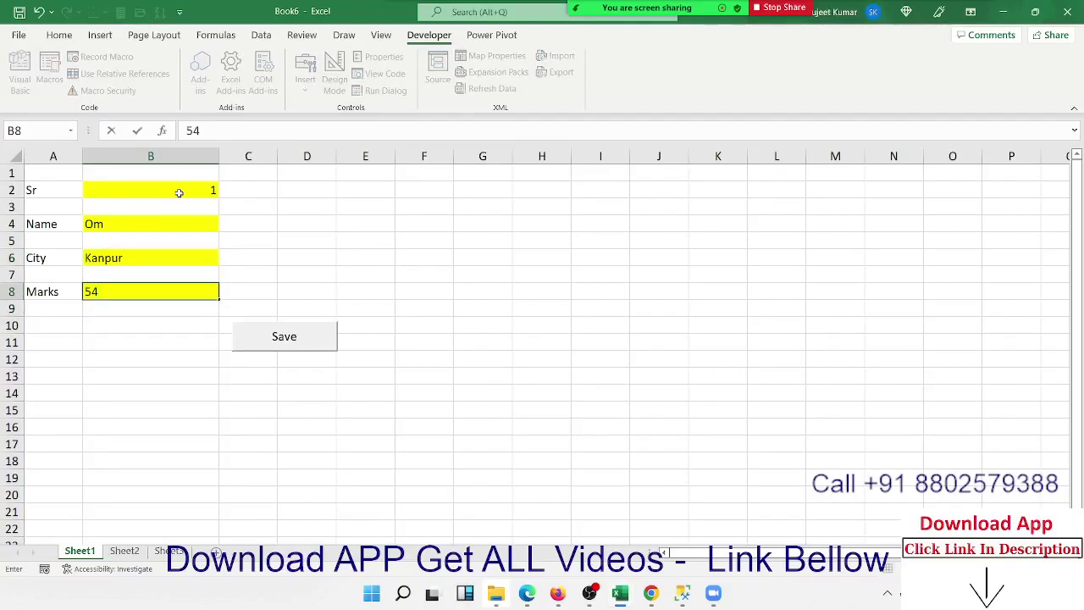
pyautogui.write('2')
pyautogui.press('Return')
# Relabel cell A8 from Marks to Amt
pyautogui.press('Left')
pyautogui.press('Up')
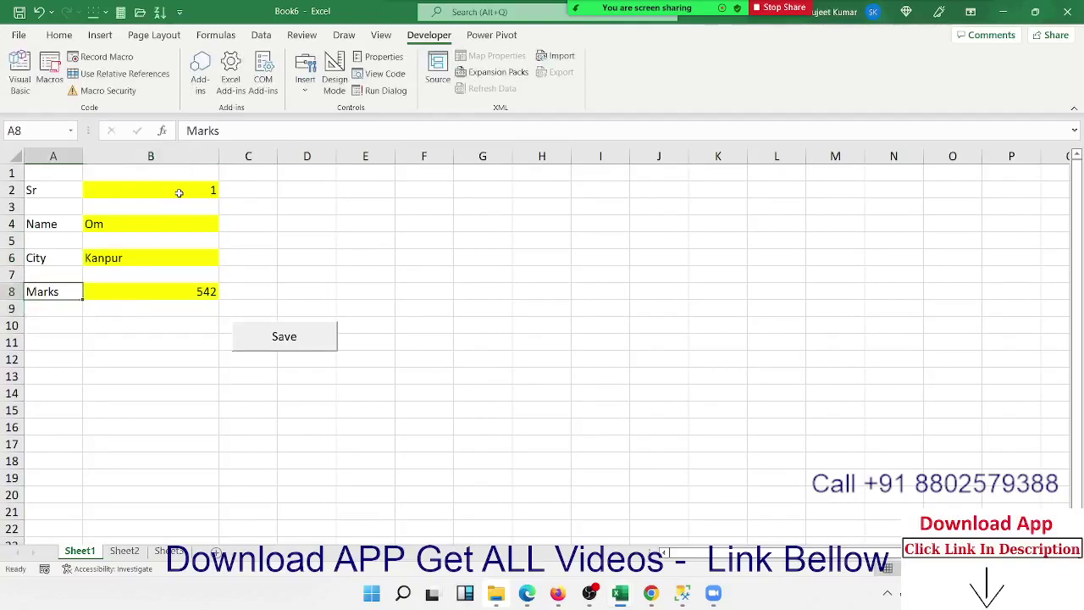
pyautogui.write('Amt')
pyautogui.press('Return')
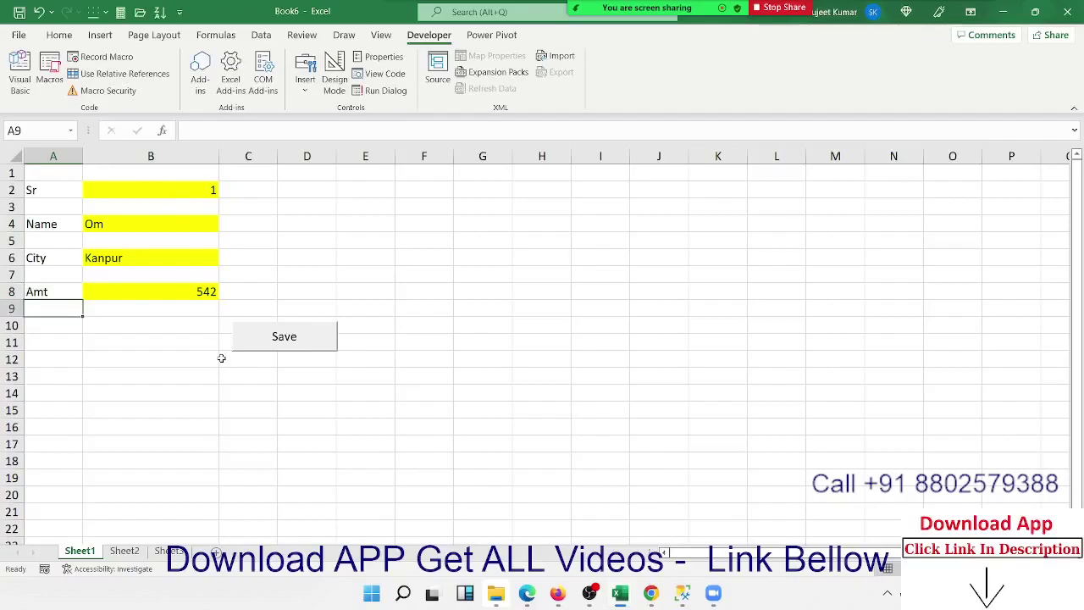
# Insert msgbox "Data have Saved" just before End Sub, then return to Excel
pyautogui.hotkey('alt', 'F11')
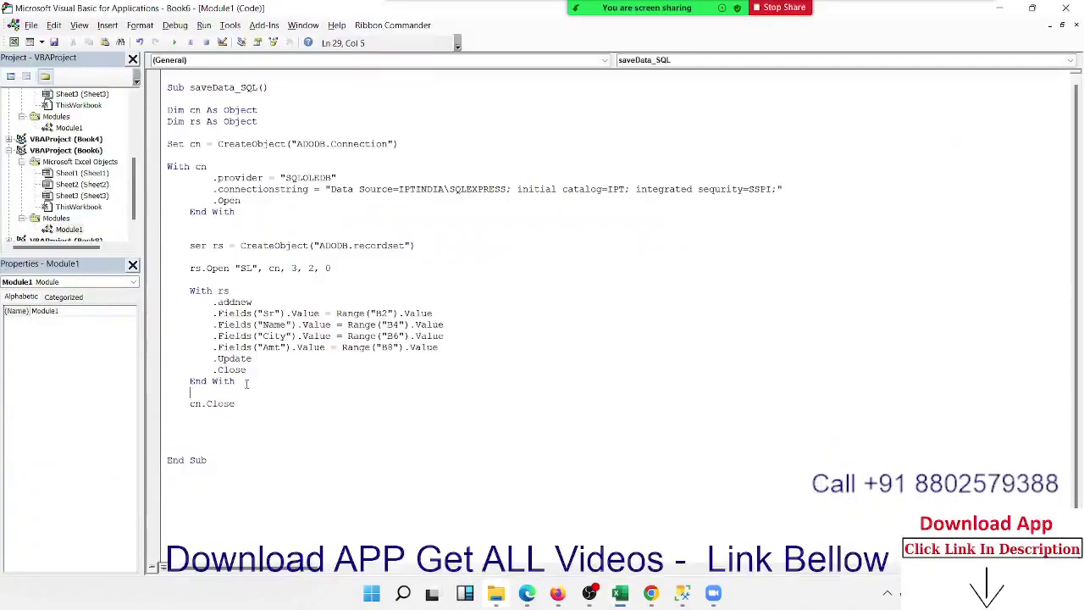
pyautogui.click(216, 436)
pyautogui.write('data')
pyautogui.write('base')
pyautogui.press('BackSpace')
pyautogui.press('BackSpace')
pyautogui.press('BackSpace')
pyautogui.press('BackSpace')
pyautogui.press('BackSpace')
pyautogui.press('BackSpace')
pyautogui.press('BackSpace')
pyautogui.write('msg')
pyautogui.write('box ')
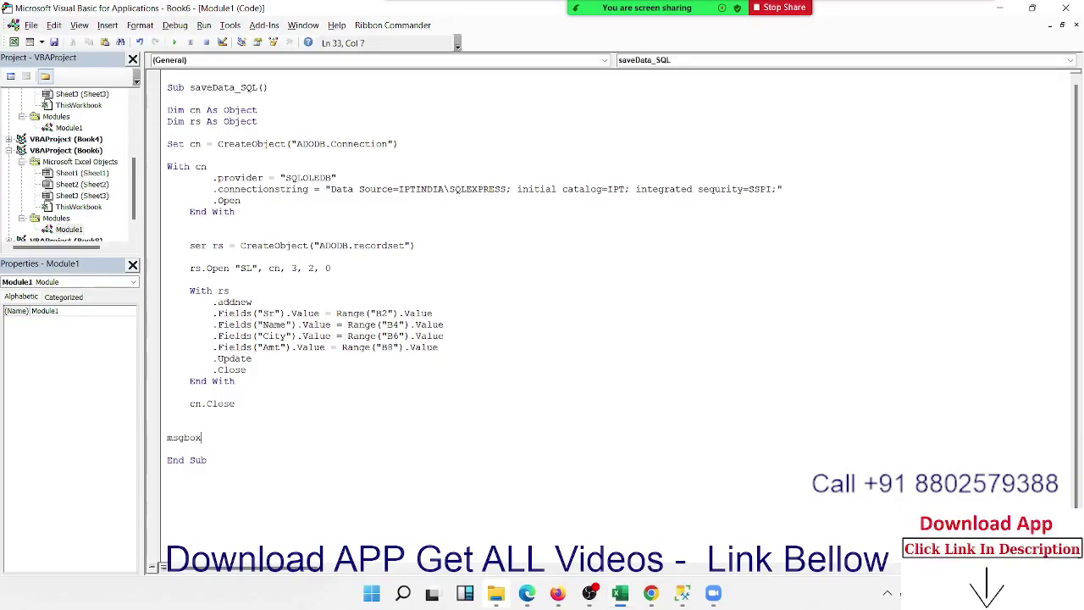
pyautogui.write('"')
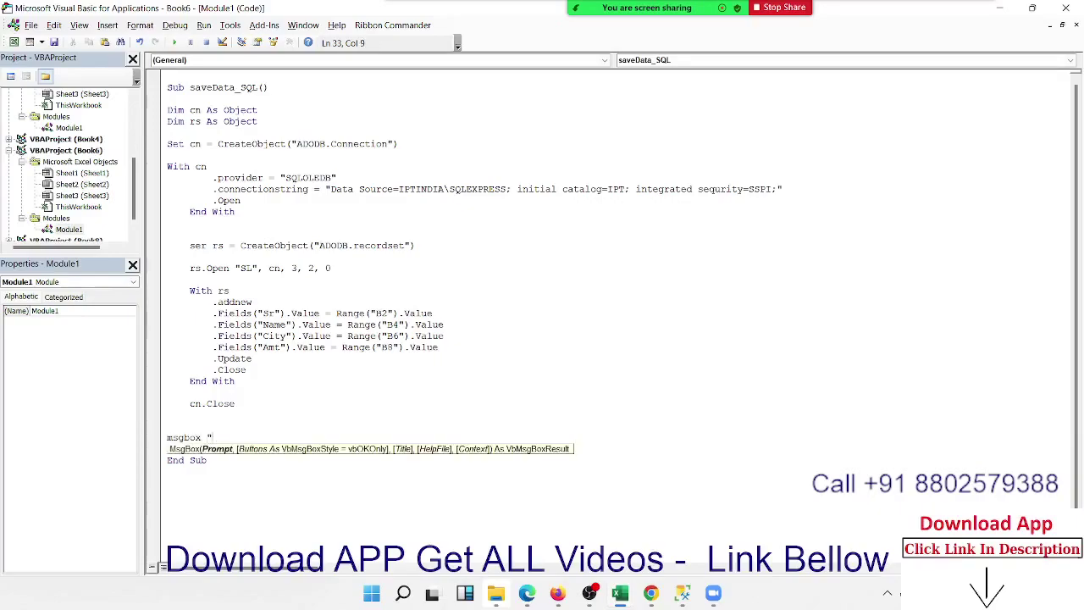
pyautogui.write('Data have')
pyautogui.write(' Saved')
pyautogui.press('Return')
pyautogui.hotkey('alt', 'F11')
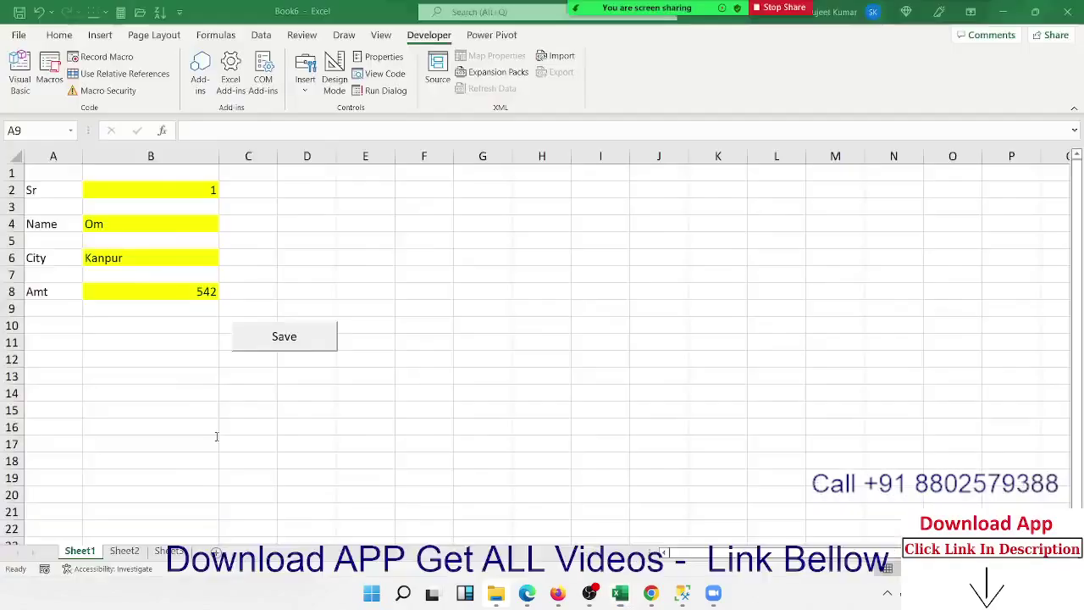
# Run the macro from Save, fix the Set line's compile error, rerun, then reset the run
pyautogui.click(272, 350)
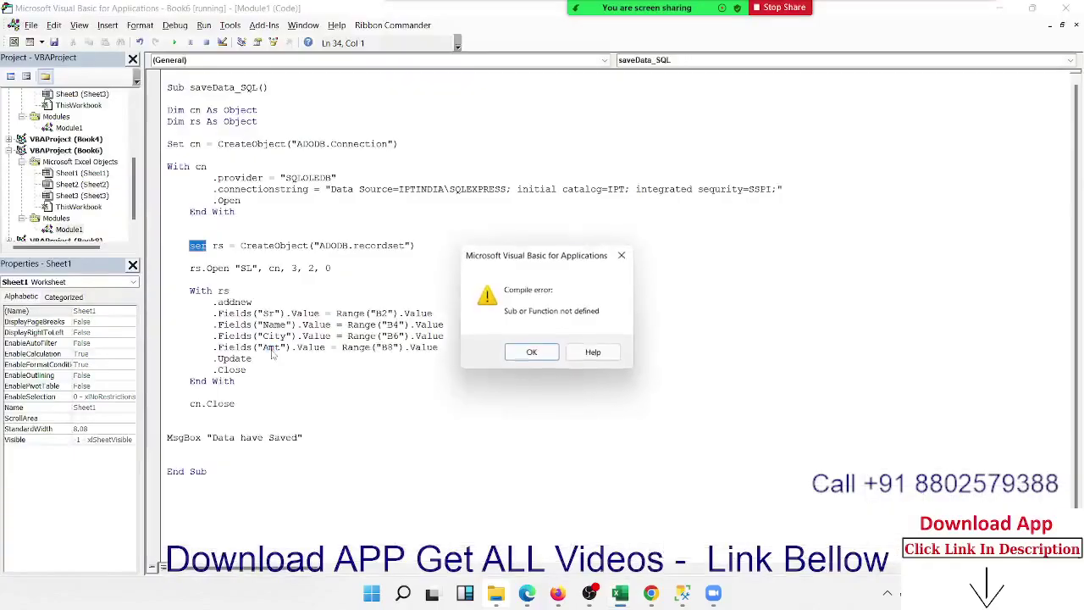
pyautogui.click(526, 364)
pyautogui.click(207, 245)
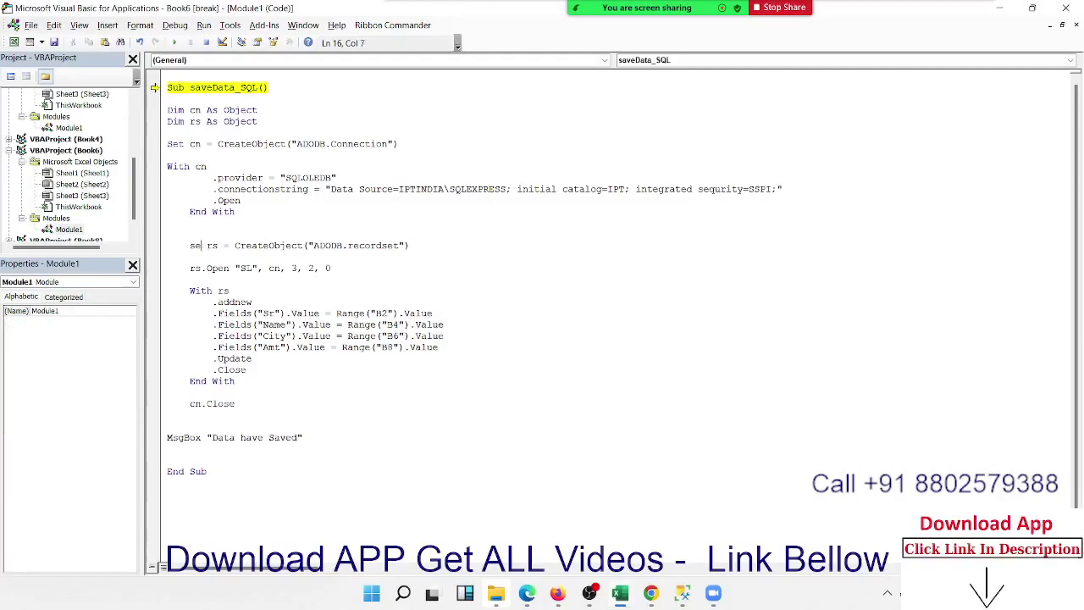
pyautogui.click(217, 291)
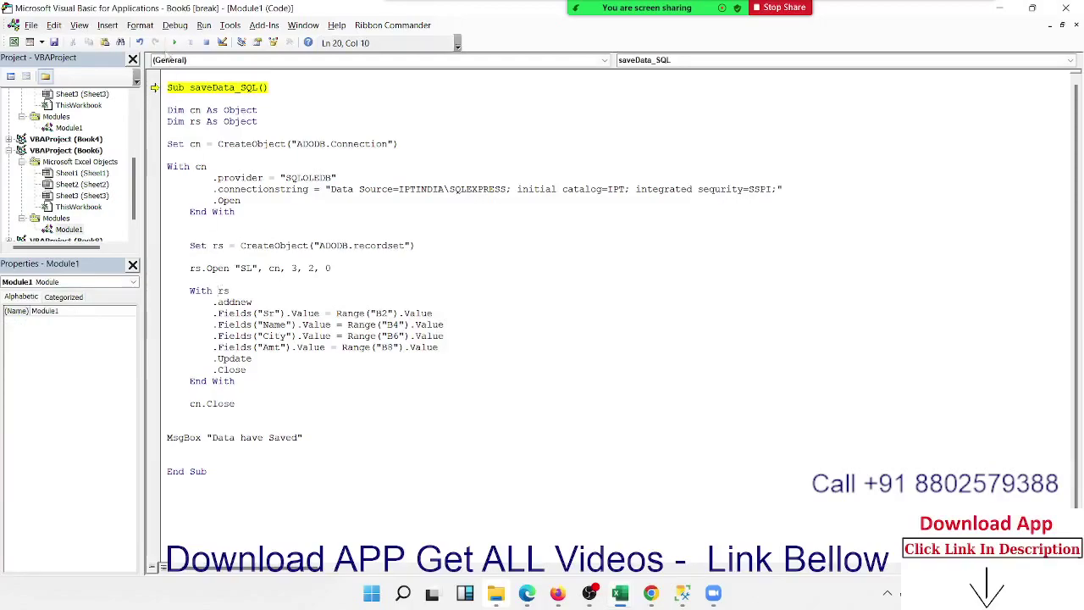
pyautogui.click(174, 42)
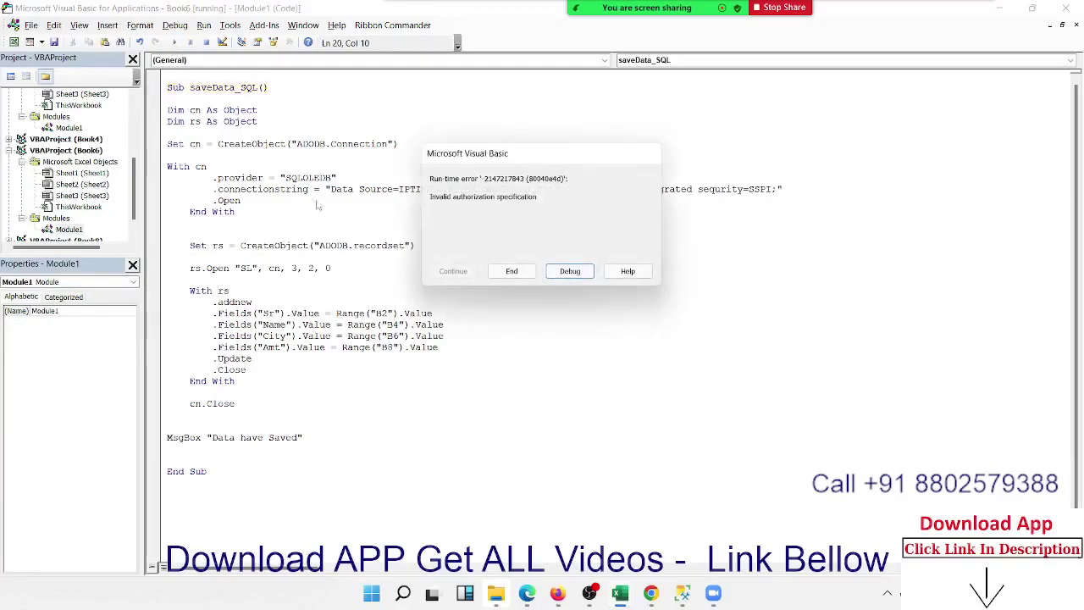
pyautogui.click(580, 275)
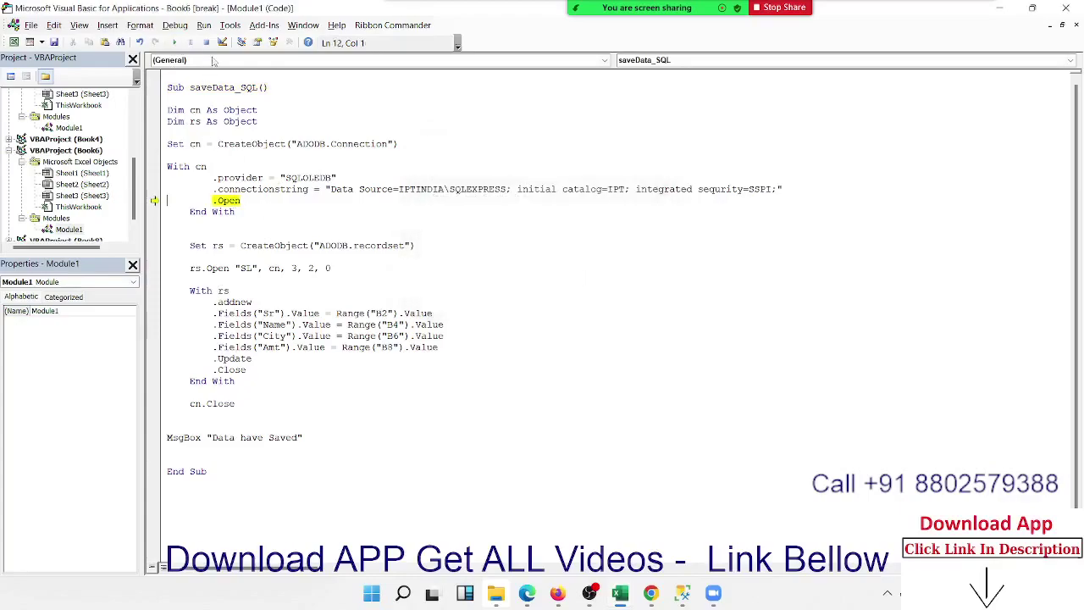
pyautogui.click(206, 43)
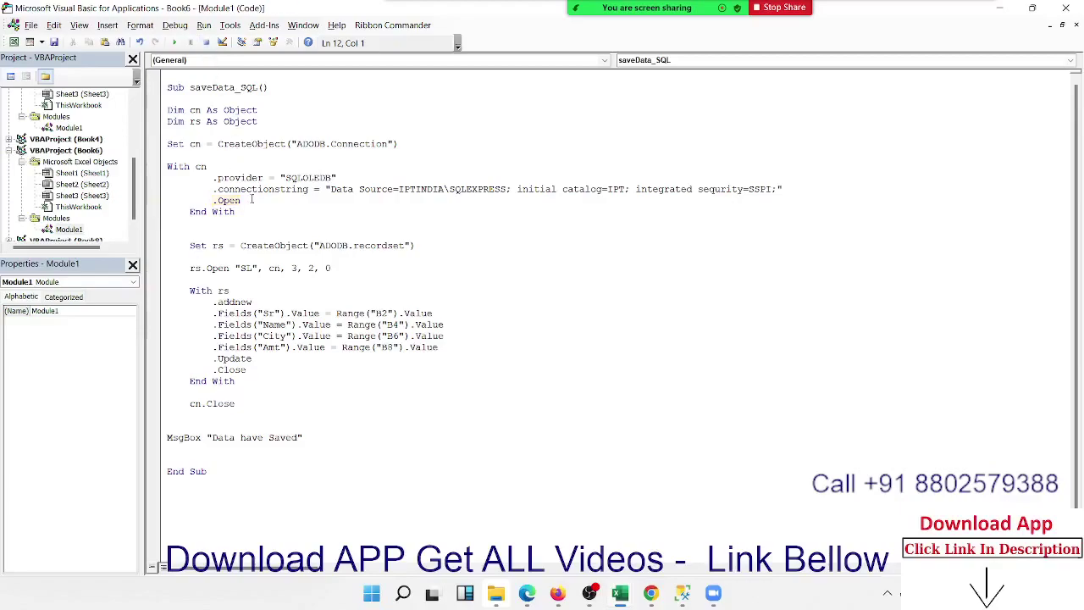
# Run the macro again from the sheet's Save button and debug to the failing .Open line
pyautogui.hotkey('alt', 'F11')
pyautogui.click(243, 423)
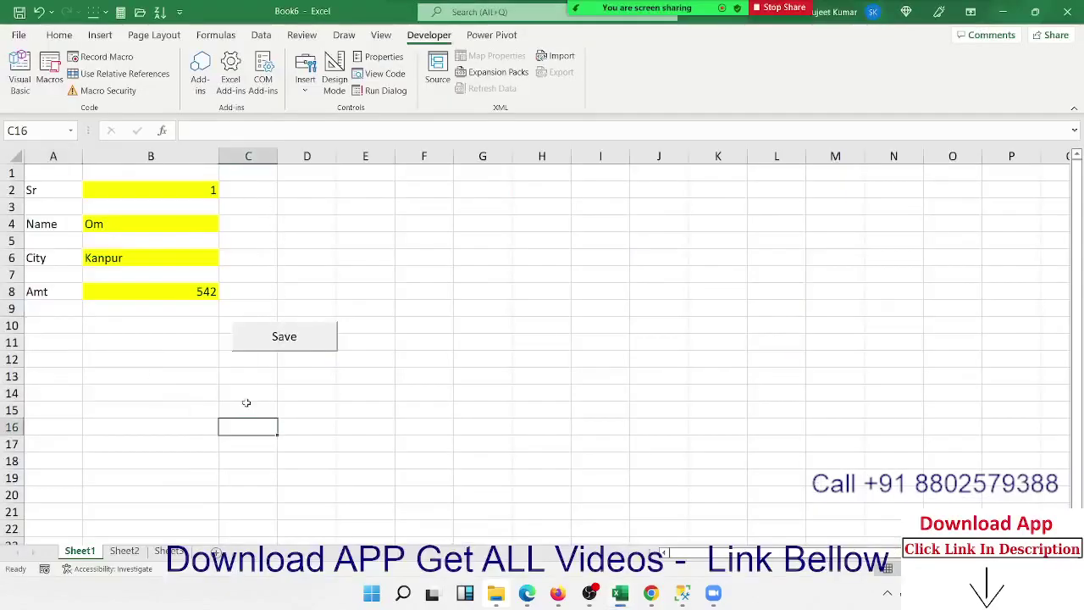
pyautogui.click(252, 349)
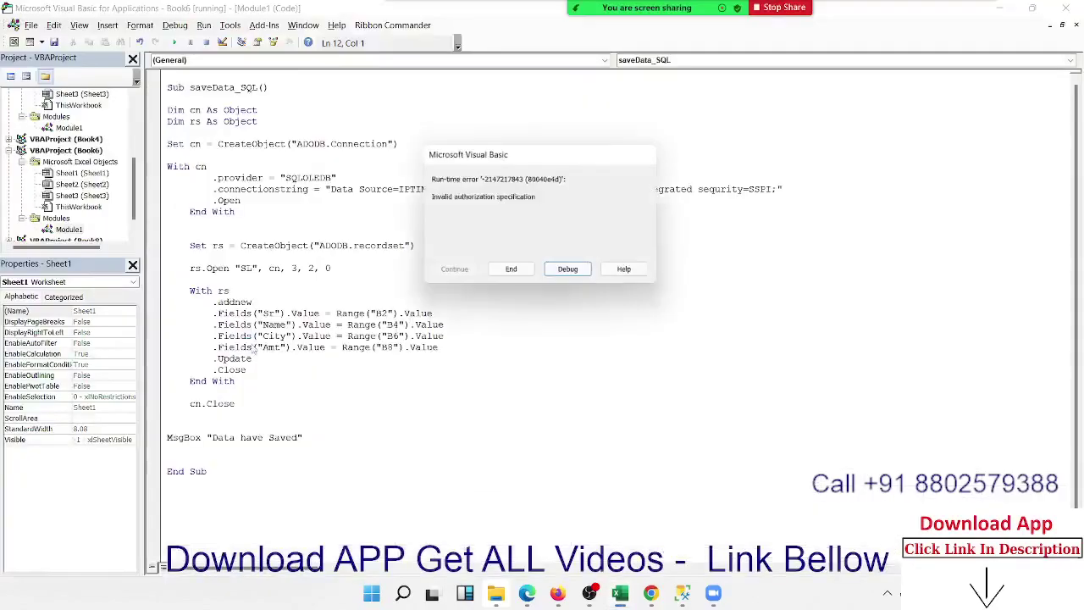
pyautogui.click(566, 272)
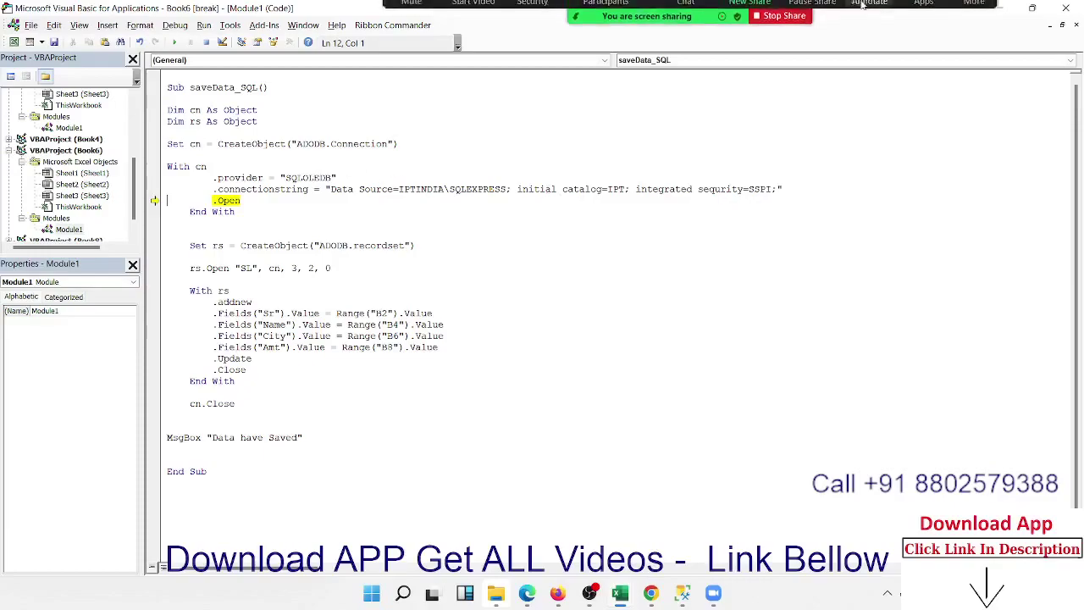
# Pause the Zoom meeting recording, then check the OBS recording window and minimize it
pyautogui.click(972, 24)
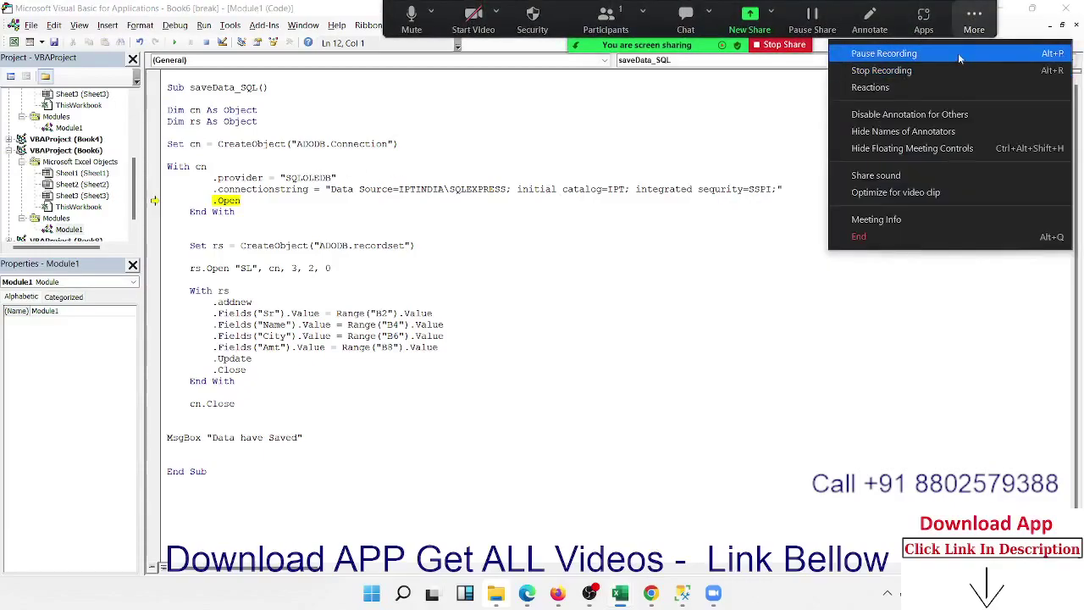
pyautogui.click(957, 53)
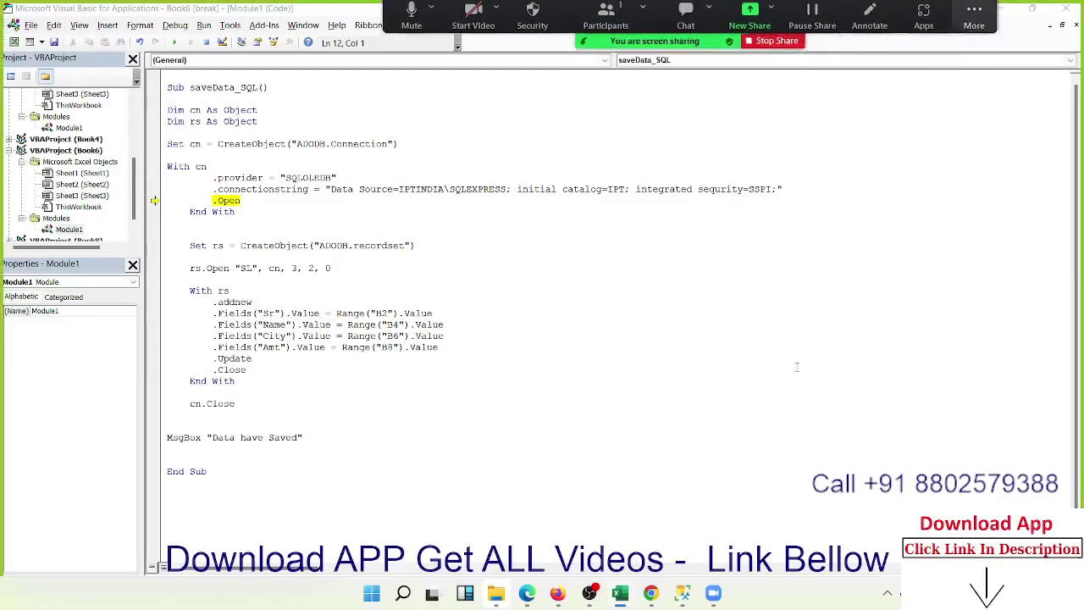
pyautogui.click(590, 594)
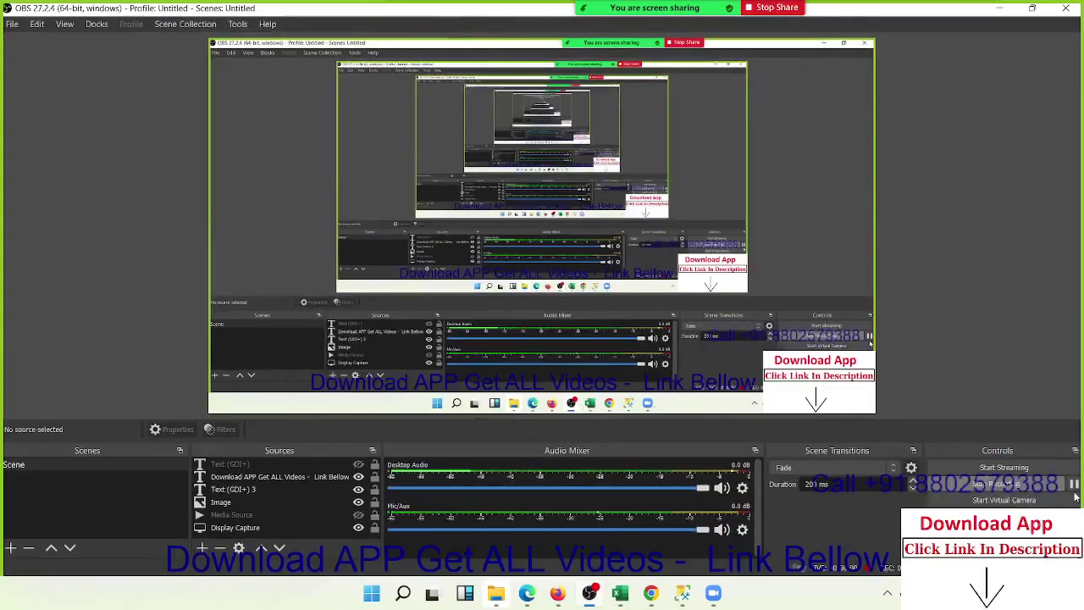
pyautogui.click(1000, 7)
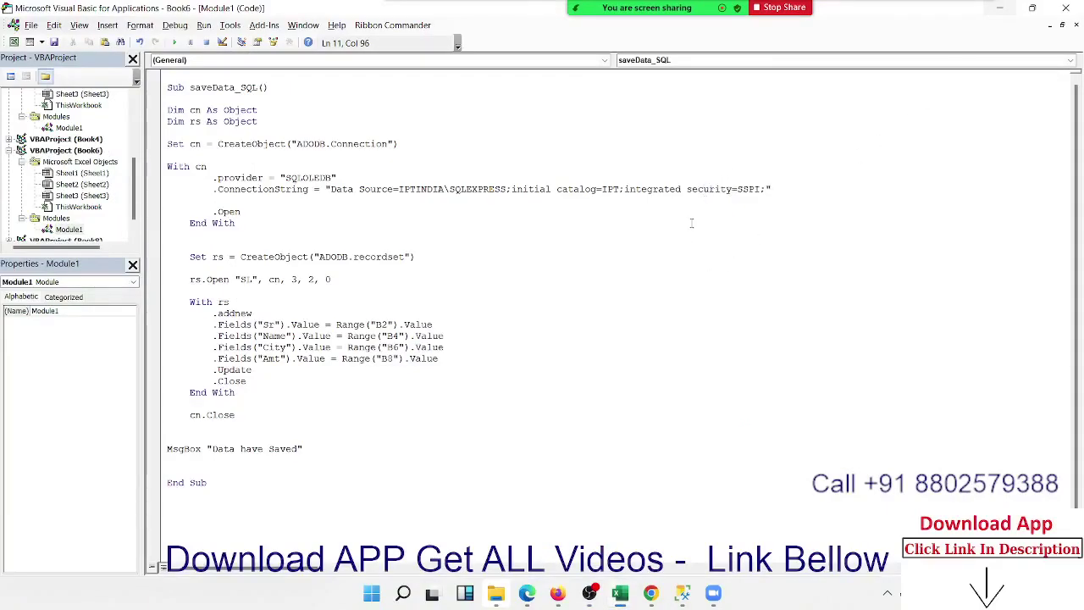
# Leave the connection string reading integrated security=SSPI and go to the desktop
pyautogui.press('Down')
pyautogui.press('Down')
pyautogui.hotkey('alt', 'Tab')
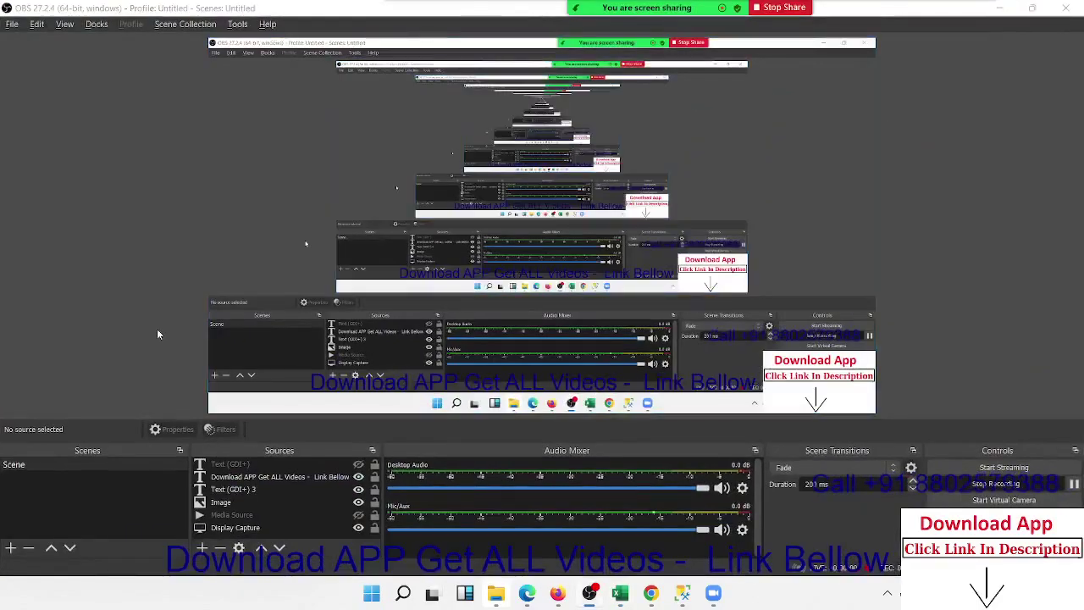
pyautogui.hotkey('alt', 'Tab')
pyautogui.press('Escape')
# Save the Sr 1, Om, Kanpur, 542 record from Book6 and confirm 'Data have Saved'
pyautogui.moveTo(621, 592)
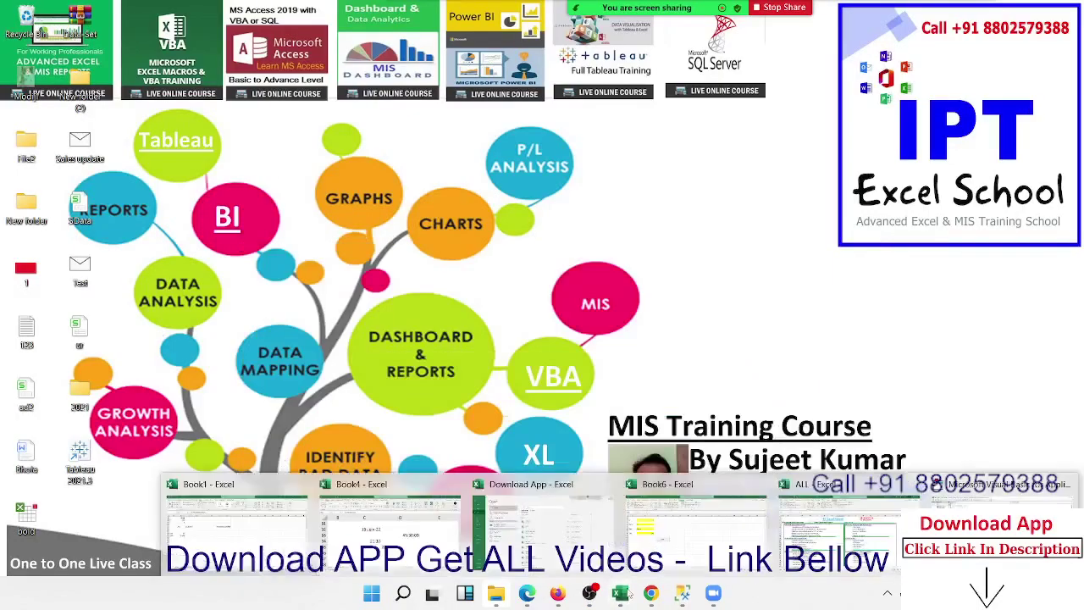
pyautogui.click(684, 490)
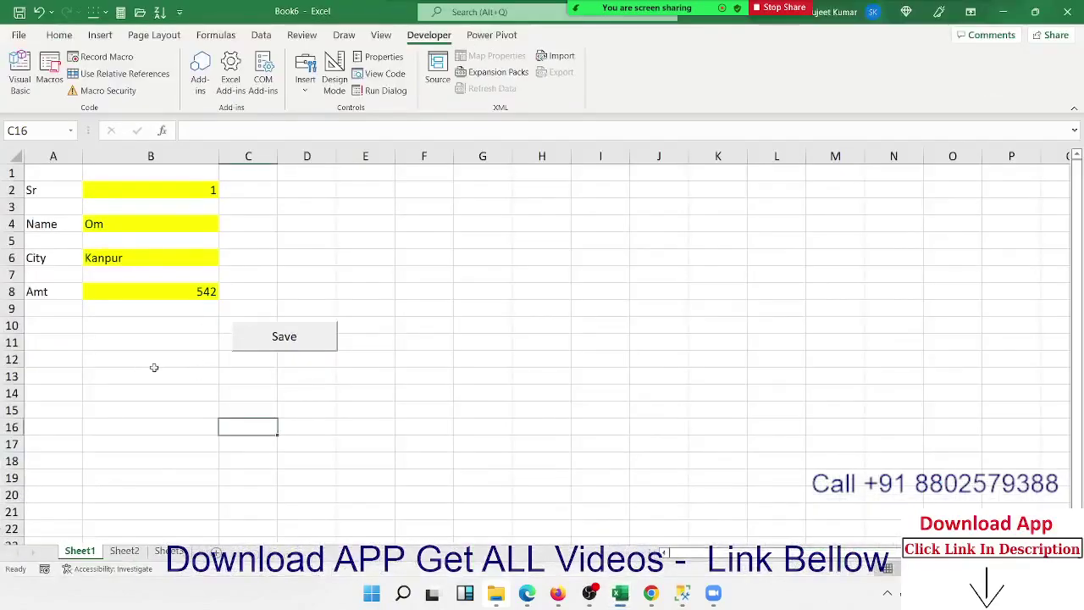
pyautogui.click(267, 343)
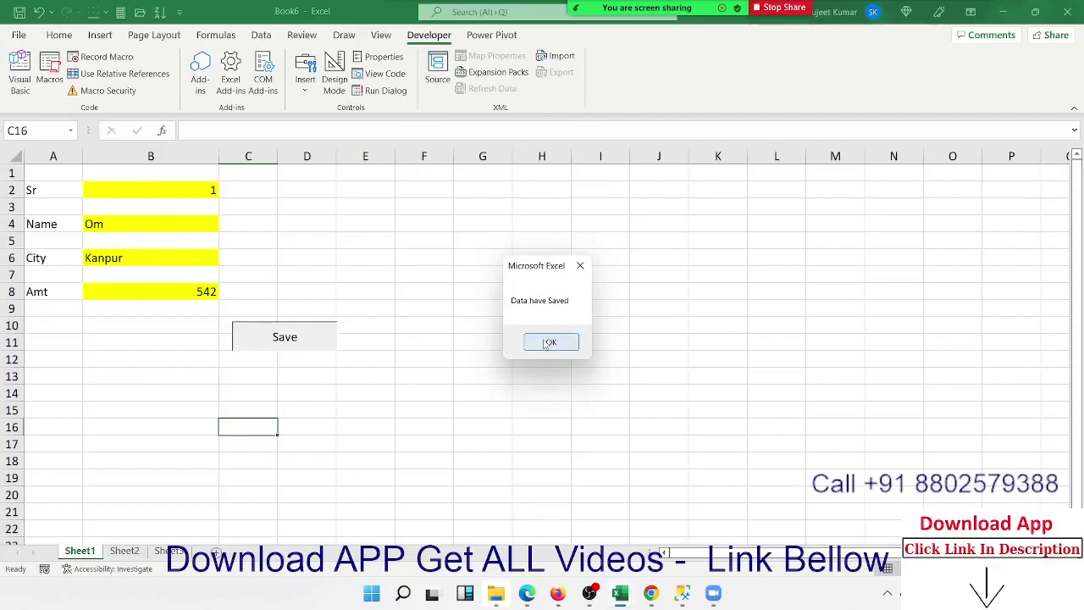
pyautogui.click(546, 343)
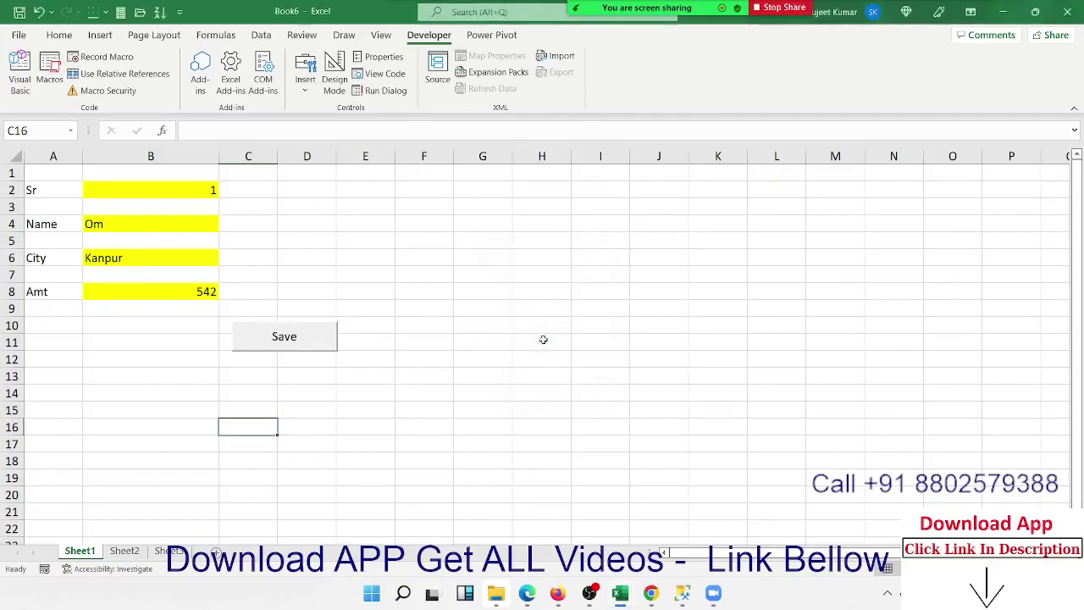
pyautogui.click(682, 593)
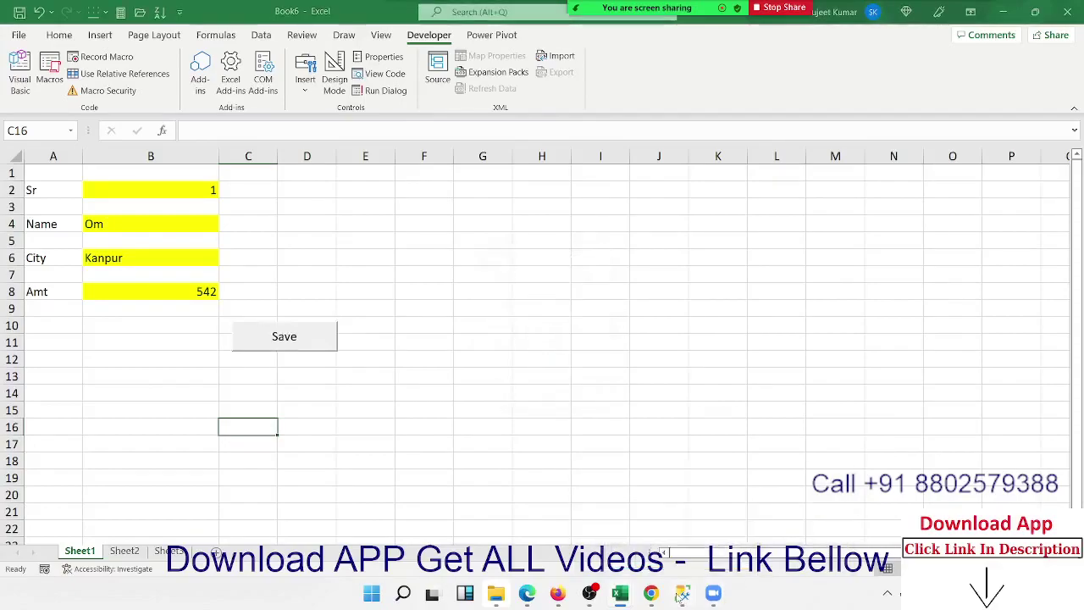
pyautogui.click(368, 243)
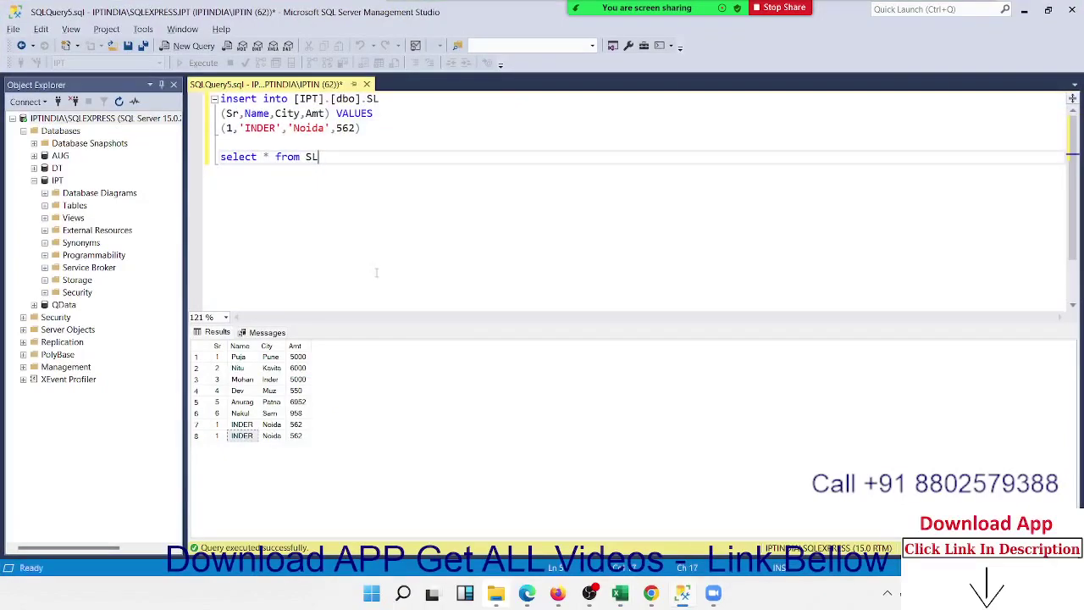
# Change the select query's table name from SL to [IPT].[dbo].SL
pyautogui.click(234, 128)
pyautogui.moveTo(235, 129); pyautogui.dragTo(210, 99)
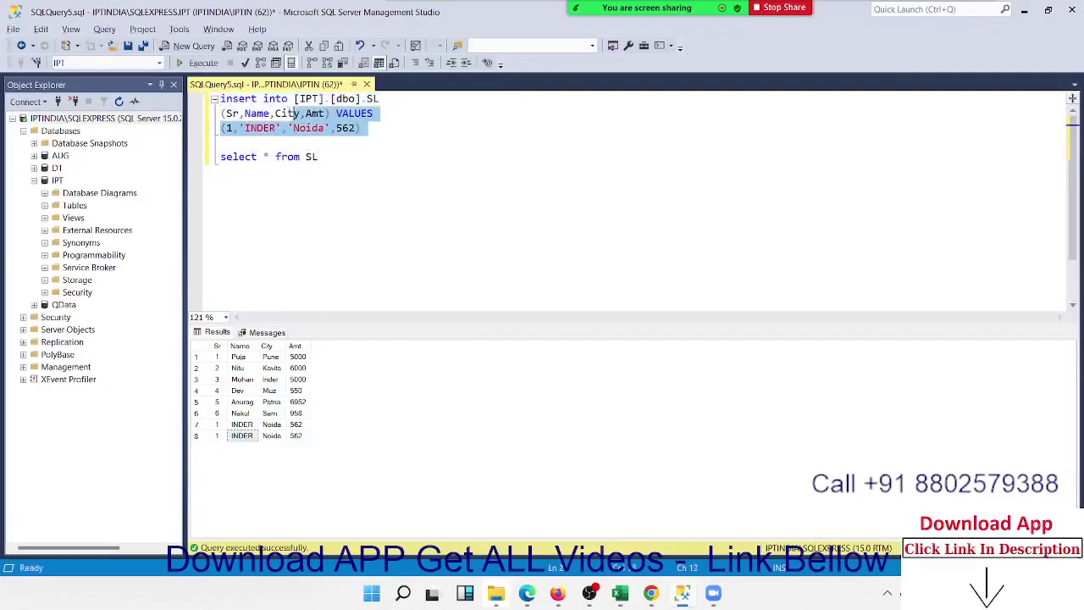
pyautogui.moveTo(372, 143); pyautogui.dragTo(208, 99)
pyautogui.press('Delete')
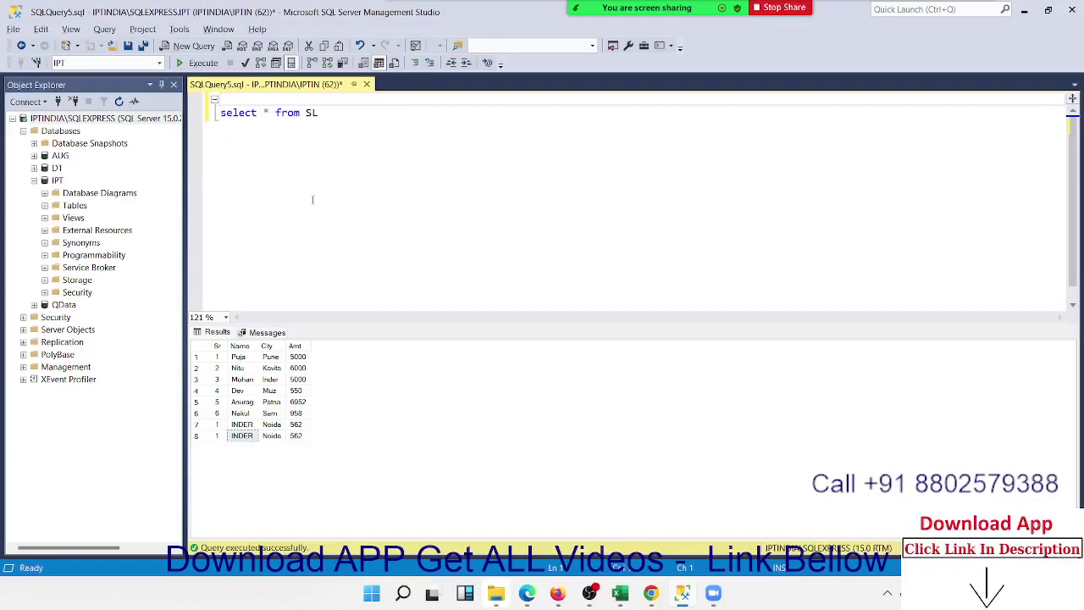
pyautogui.hotkey('ctrl', 'z')
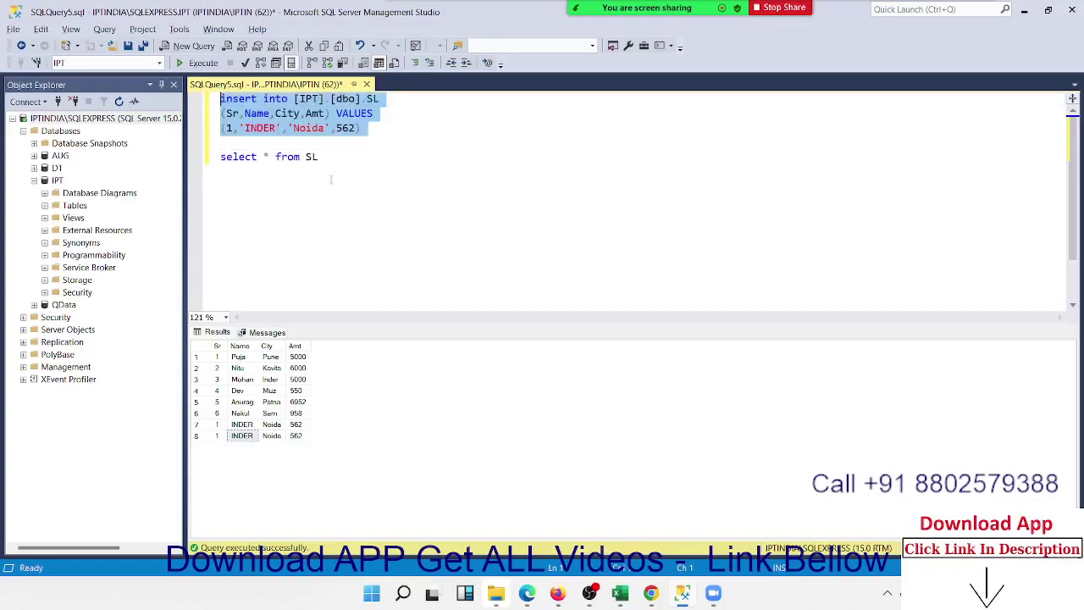
pyautogui.click(331, 180)
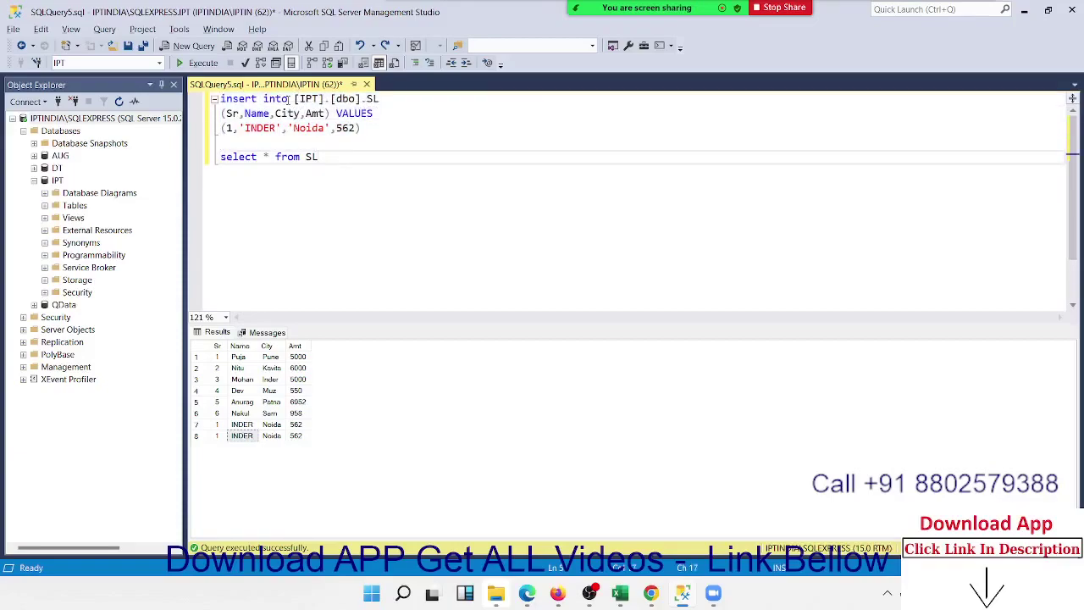
pyautogui.moveTo(293, 99); pyautogui.dragTo(385, 99)
pyautogui.hotkey('ctrl', 'c')
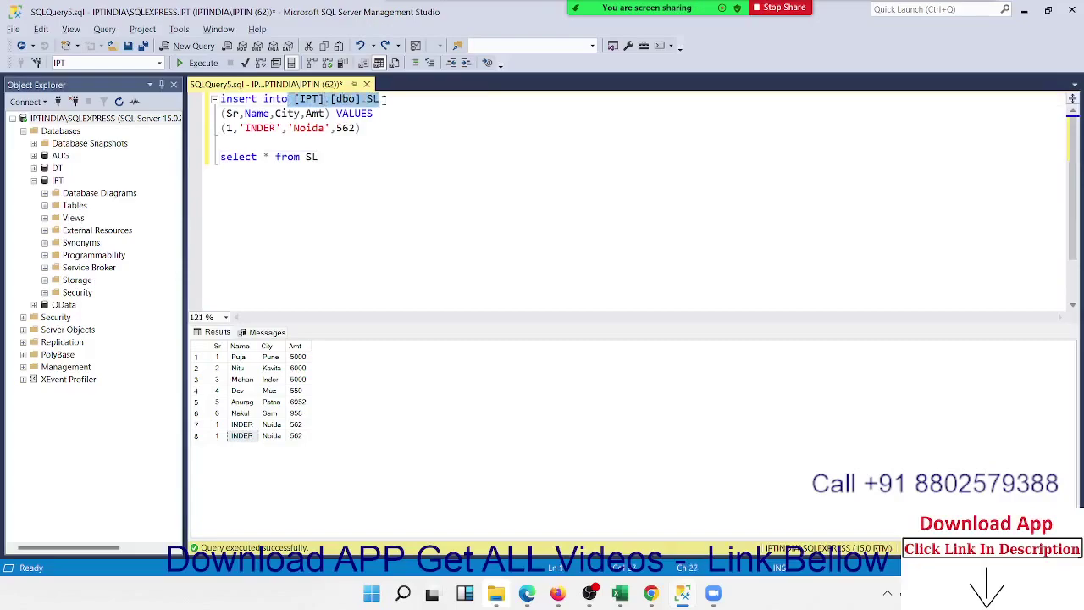
pyautogui.doubleClick(313, 157)
pyautogui.hotkey('ctrl', 'v')
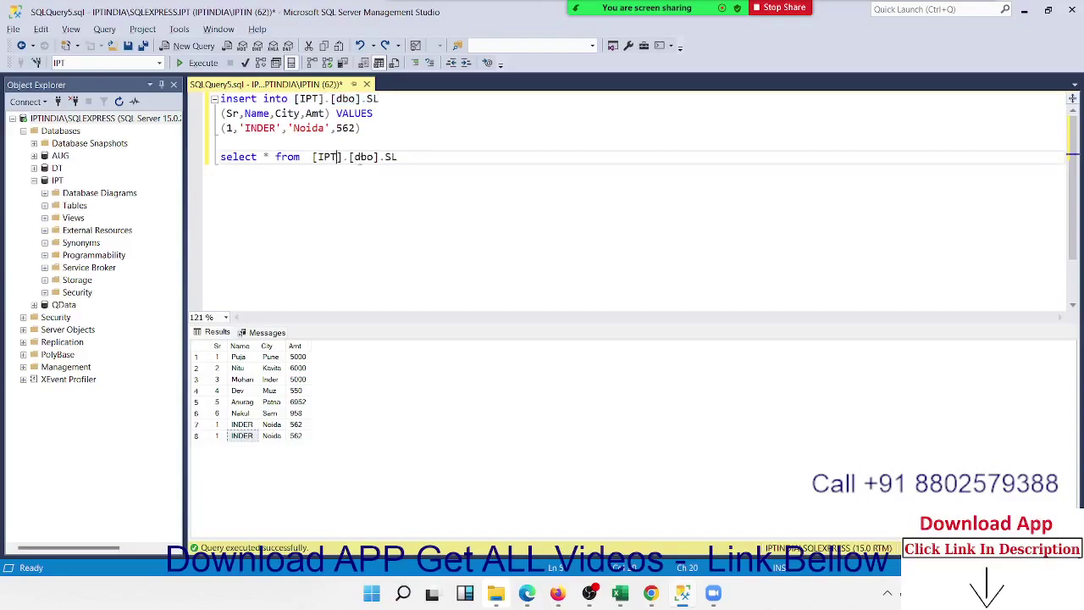
# Delete the INSERT statement and run the select, confirming 9 rows including Kanpur, 542
pyautogui.moveTo(363, 128)
pyautogui.mouseDown()
pyautogui.moveTo(223, 99)
pyautogui.moveTo(220, 139)
pyautogui.mouseUp()
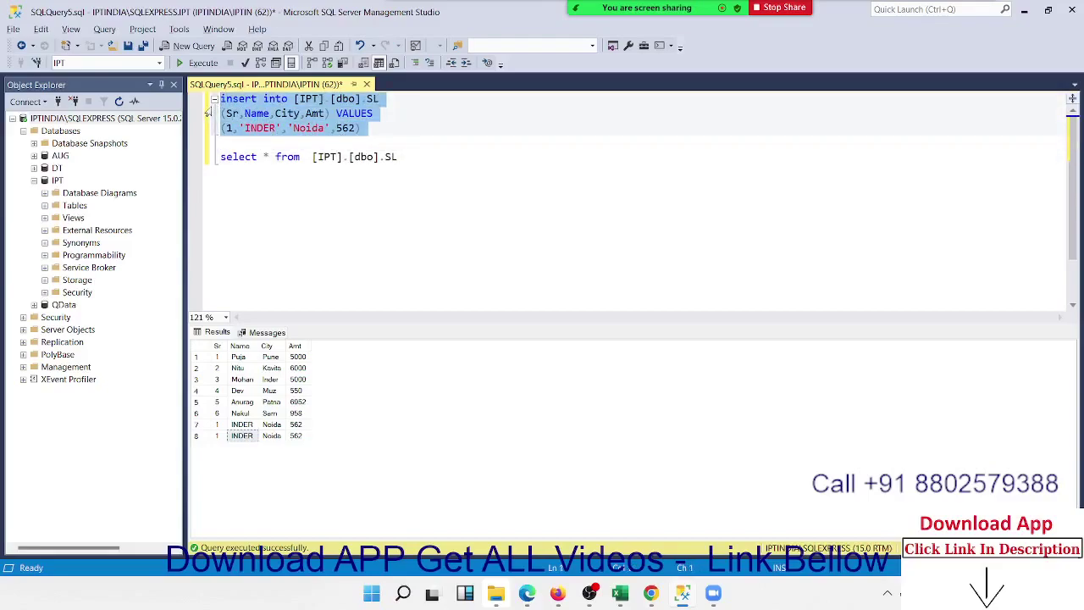
pyautogui.press('Delete')
pyautogui.click(232, 113)
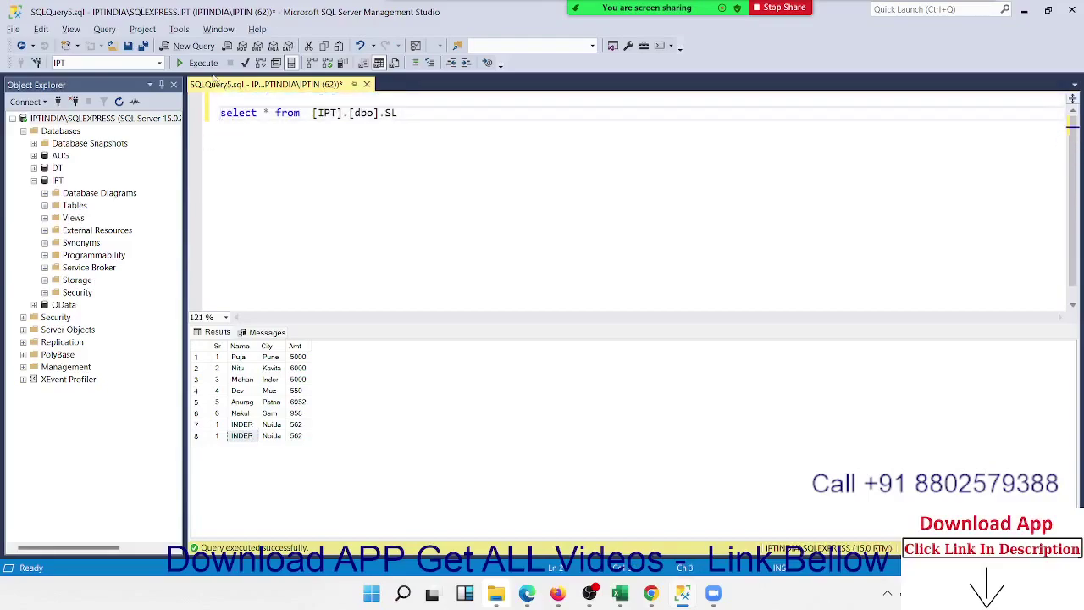
pyautogui.click(200, 62)
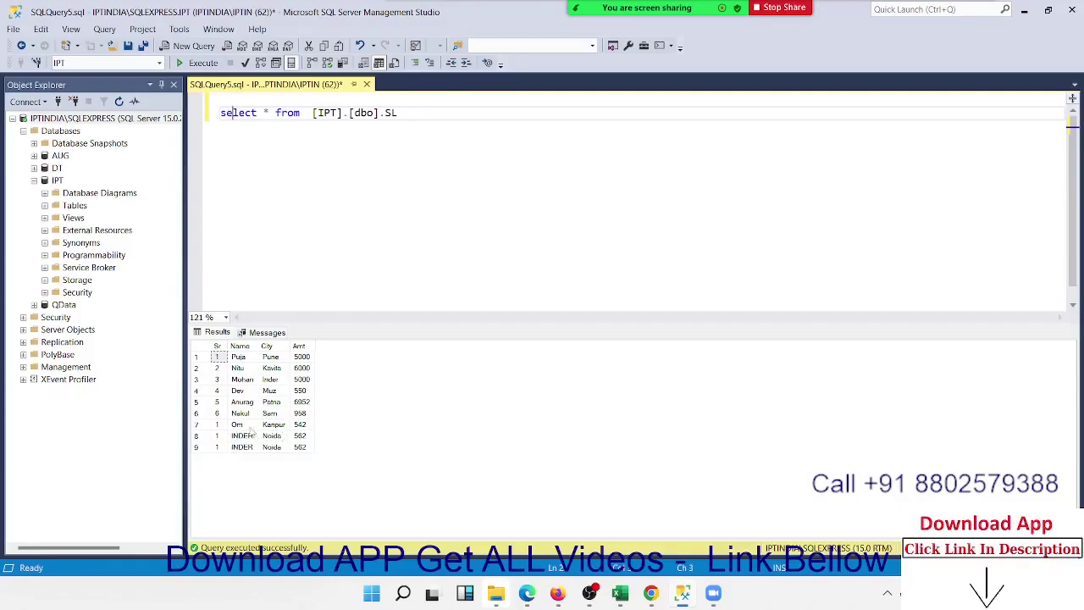
pyautogui.hotkey('alt', 'Tab')
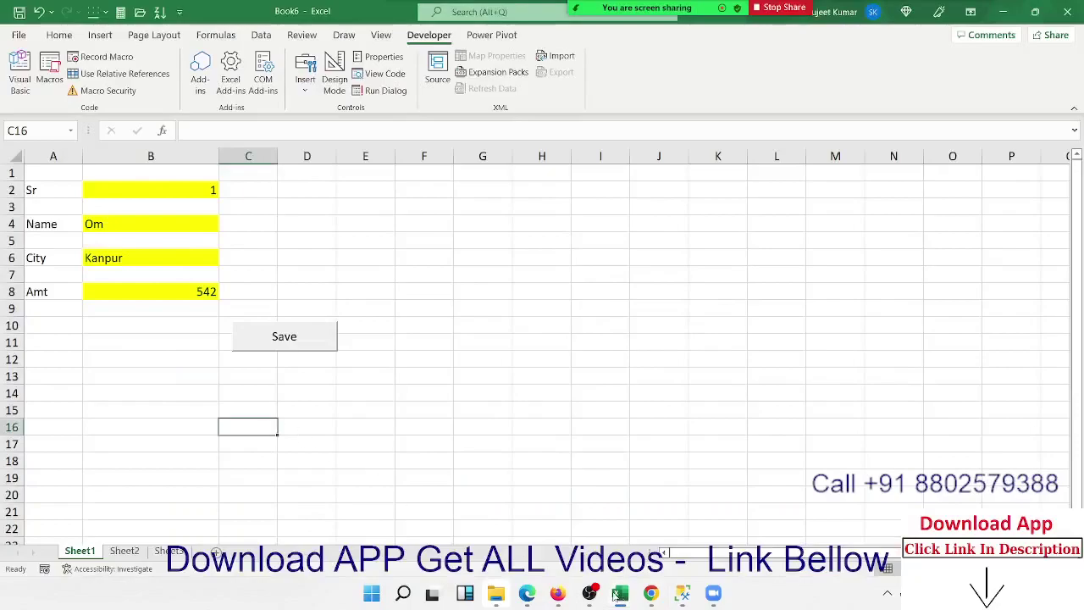
# Add a Range("B2,B4,B6,B8").Clear line above the MsgBox in the saveData_SQL macro
pyautogui.moveTo(620, 597)
pyautogui.click(999, 512)
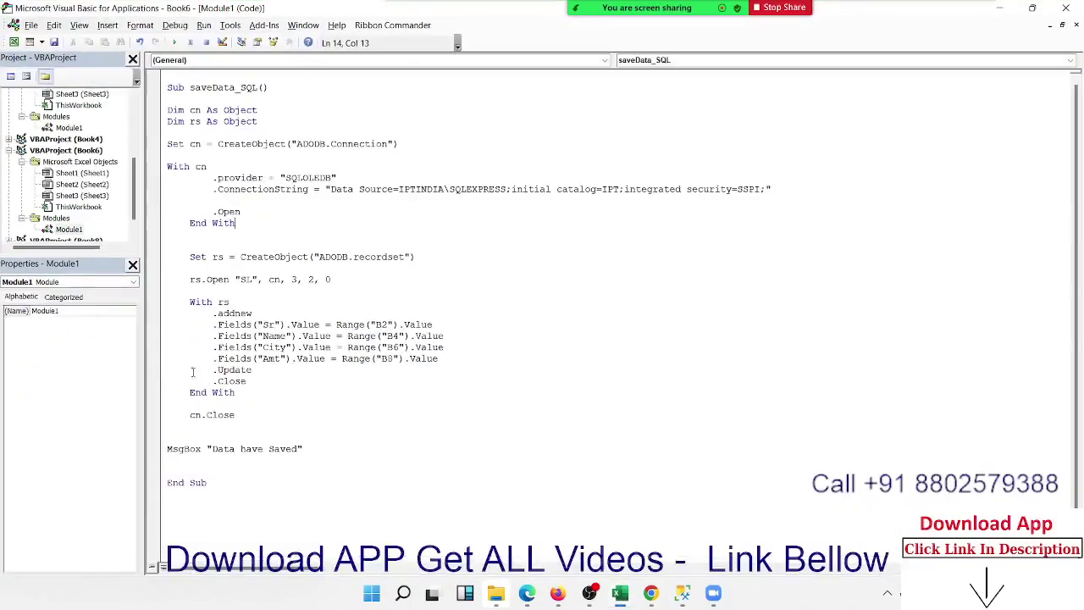
pyautogui.click(201, 460)
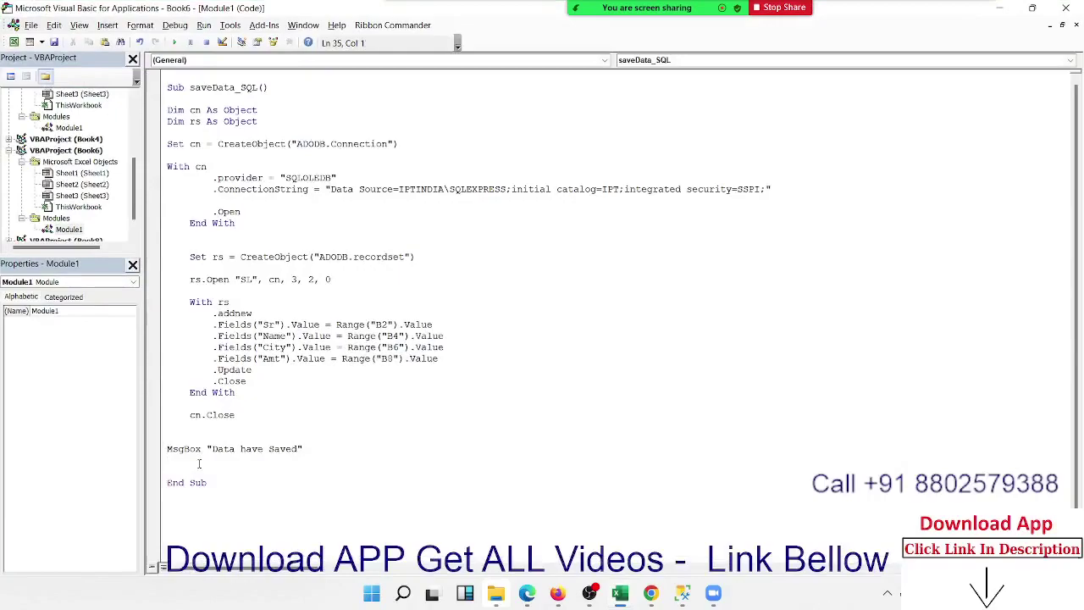
pyautogui.press('Return')
pyautogui.write('ran')
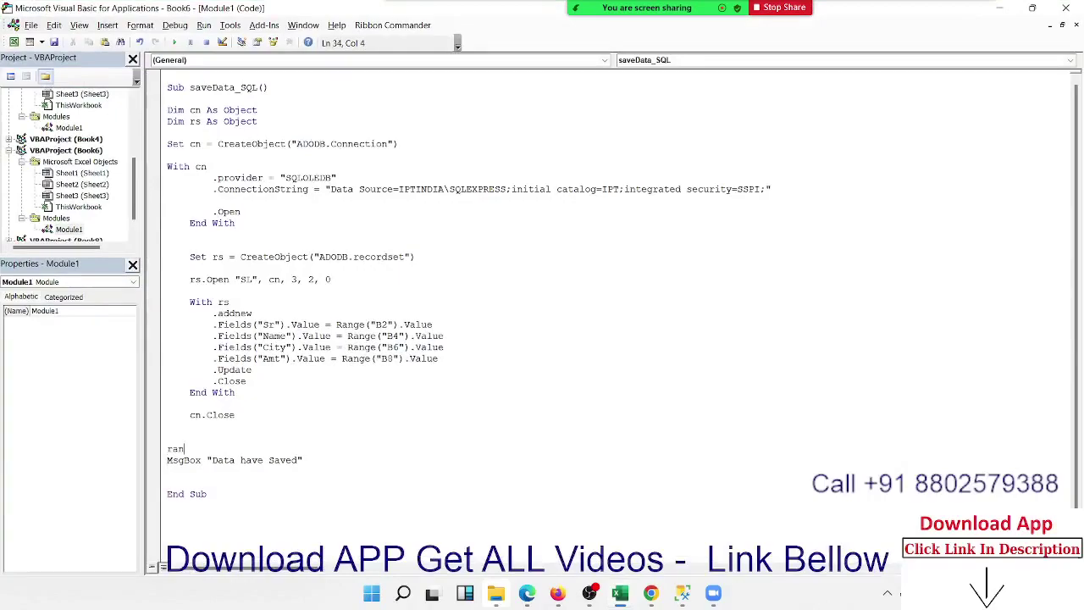
pyautogui.write('ge("B')
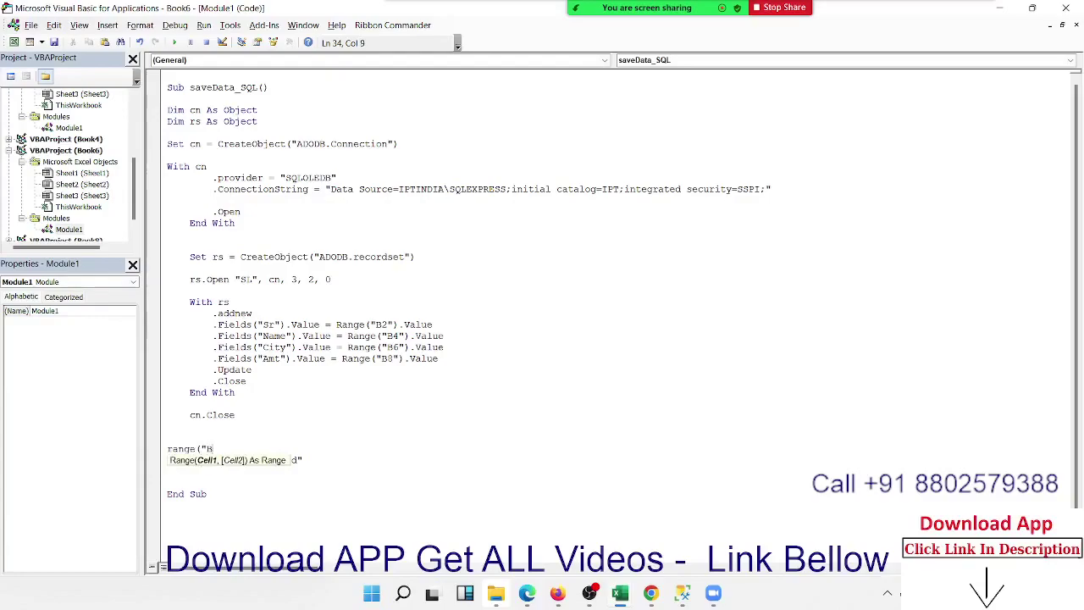
pyautogui.write('2,B')
pyautogui.write('4,B')
pyautogui.write('6,B56')
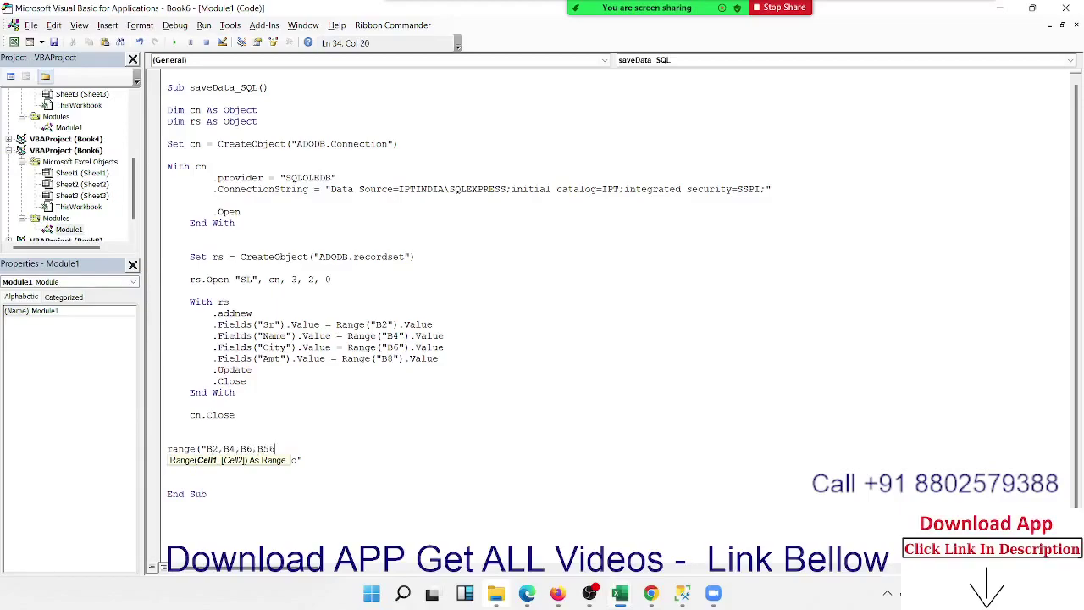
pyautogui.press('BackSpace')
pyautogui.press('BackSpace')
pyautogui.write('")')
pyautogui.write('.Cl')
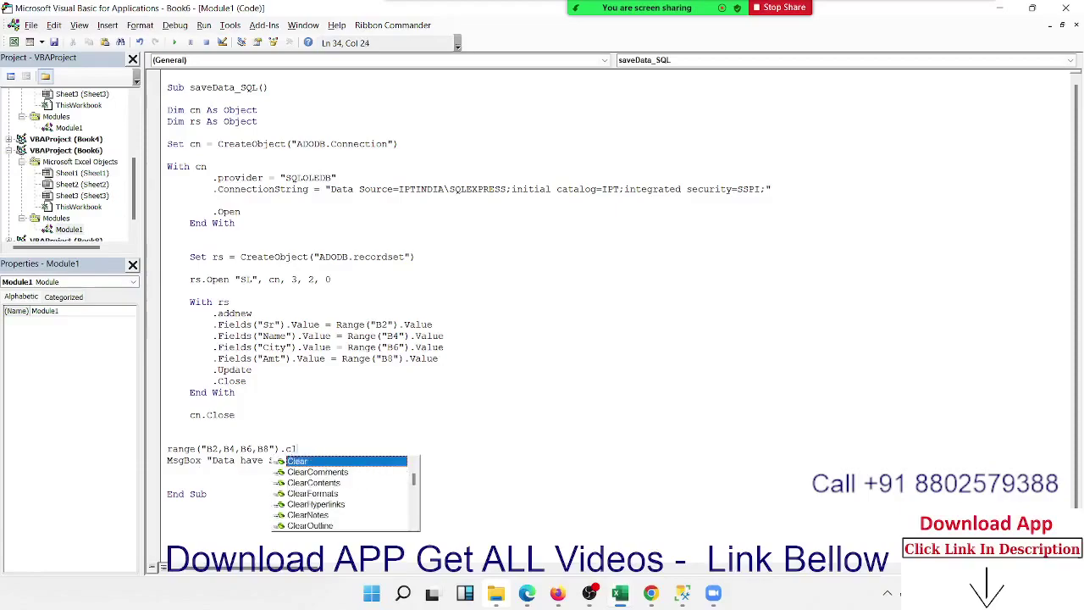
pyautogui.write('ear')
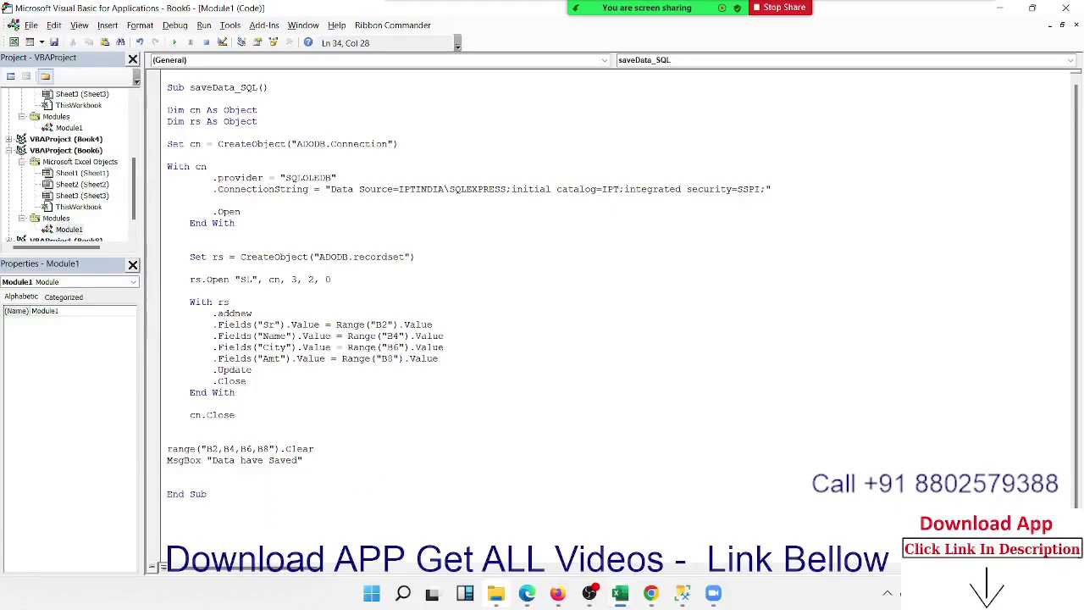
# Change .Clear to .ClearContents on that line and return to the worksheet
pyautogui.press('BackSpace')
pyautogui.press('BackSpace')
pyautogui.press('BackSpace')
pyautogui.press('BackSpace')
pyautogui.press('BackSpace')
pyautogui.press('BackSpace')
pyautogui.write('.')
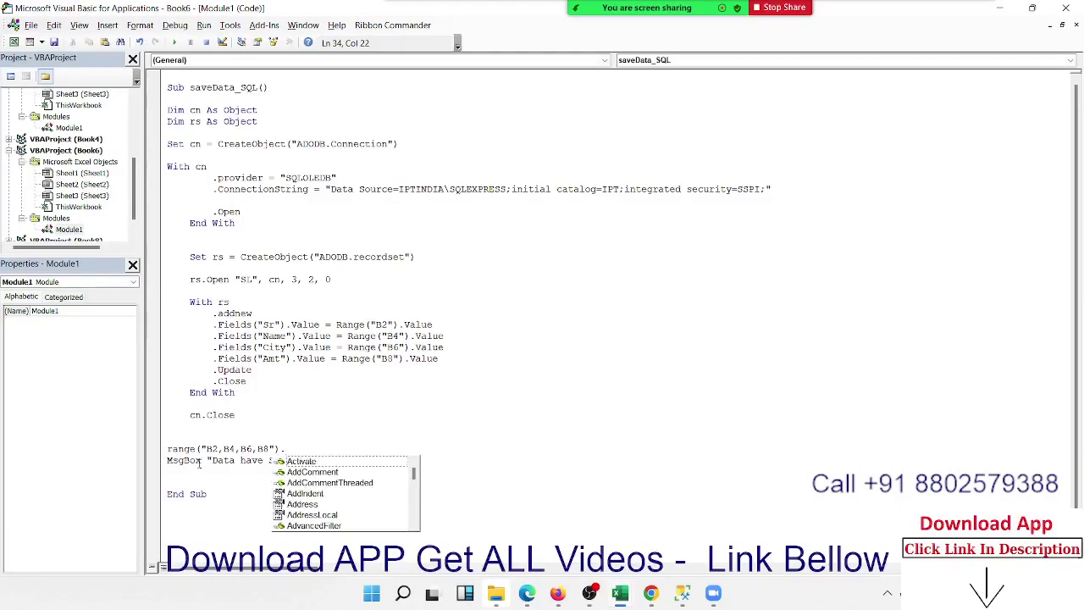
pyautogui.write('cl')
pyautogui.press('Down')
pyautogui.press('Down')
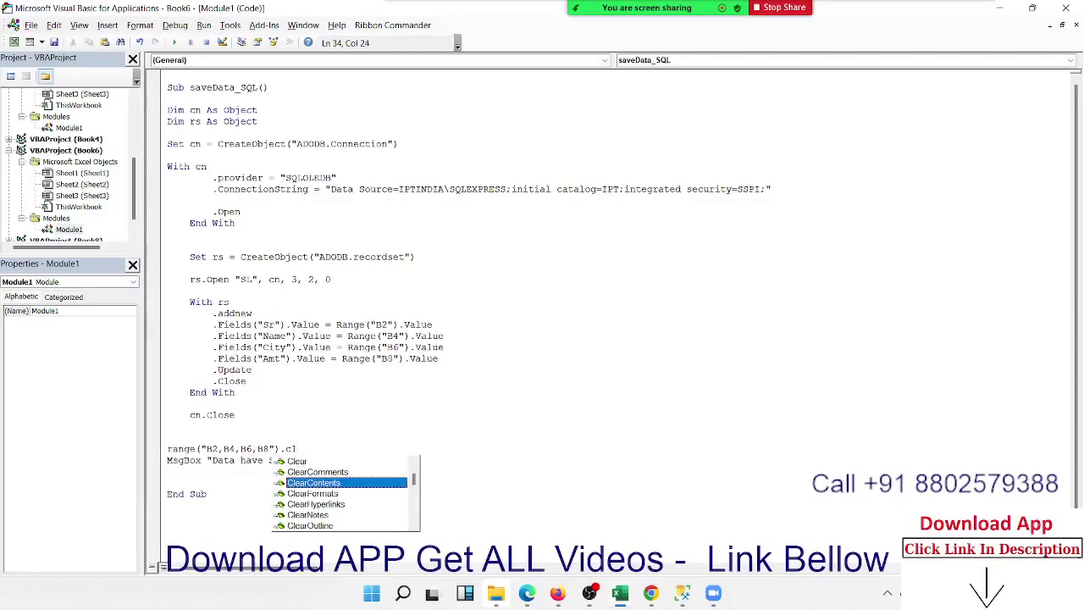
pyautogui.press('Return')
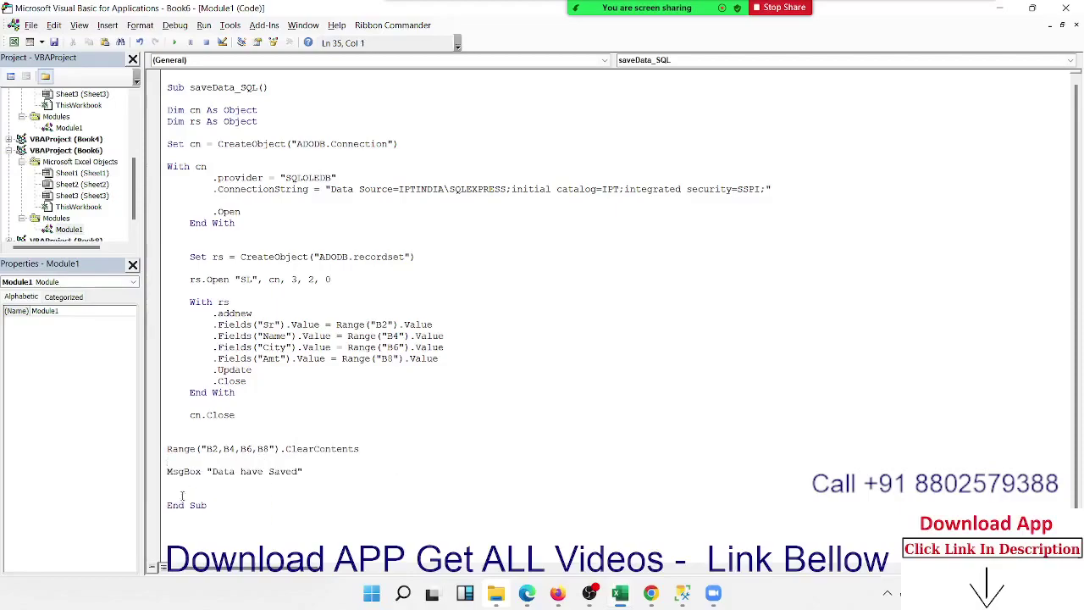
pyautogui.hotkey('alt', 'Tab')
pyautogui.click(170, 391)
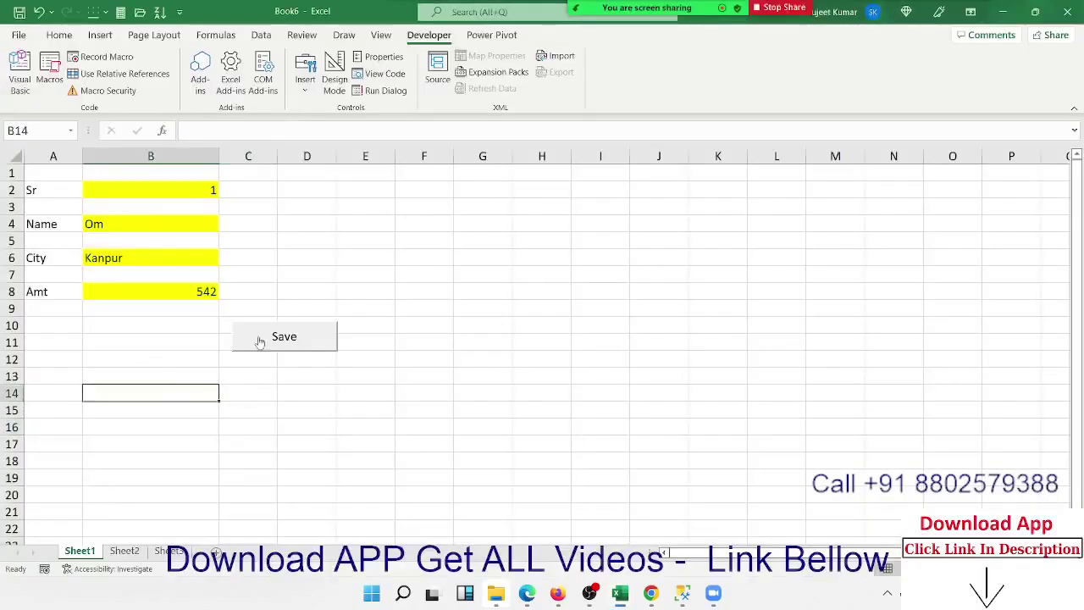
# Enter Sr 8, the person's name, Udaypur and 600 in cells B2, B4, B6 and B8
pyautogui.click(208, 191)
pyautogui.write('7')
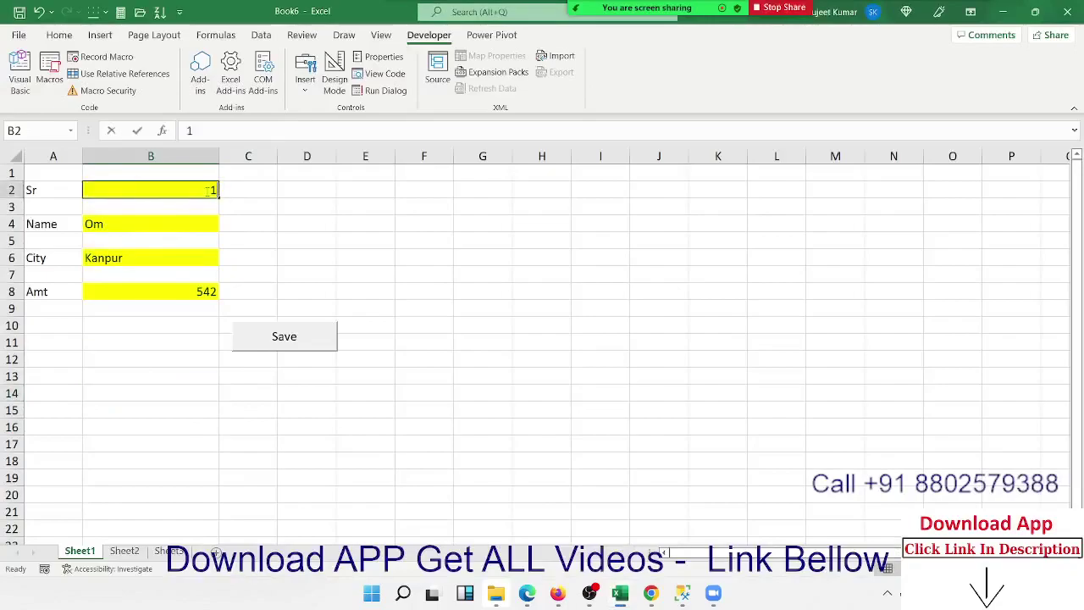
pyautogui.click(184, 224)
pyautogui.click(210, 188)
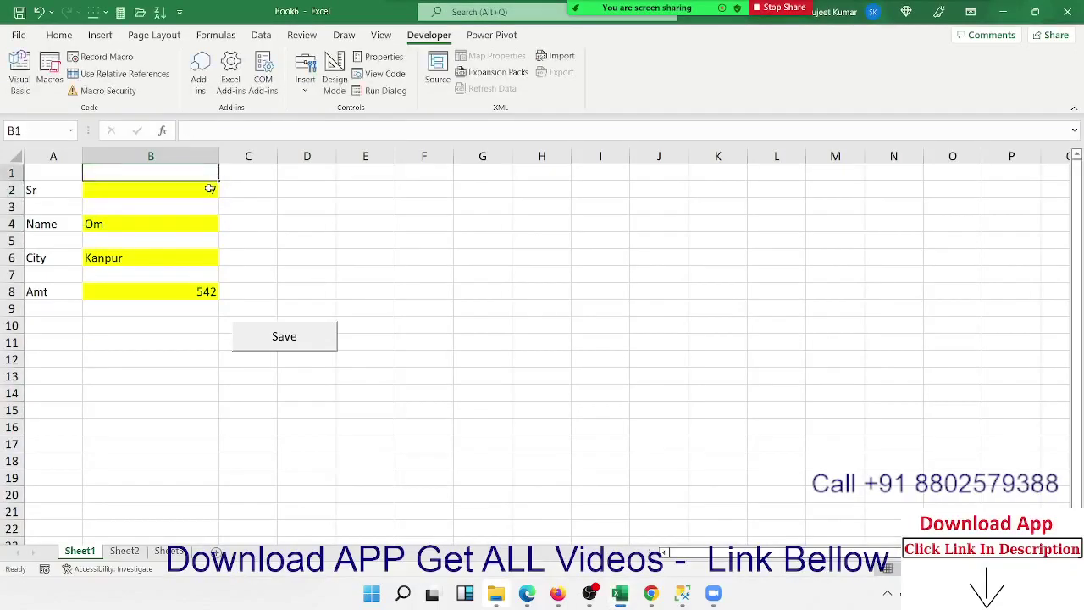
pyautogui.write('8')
pyautogui.click(176, 226)
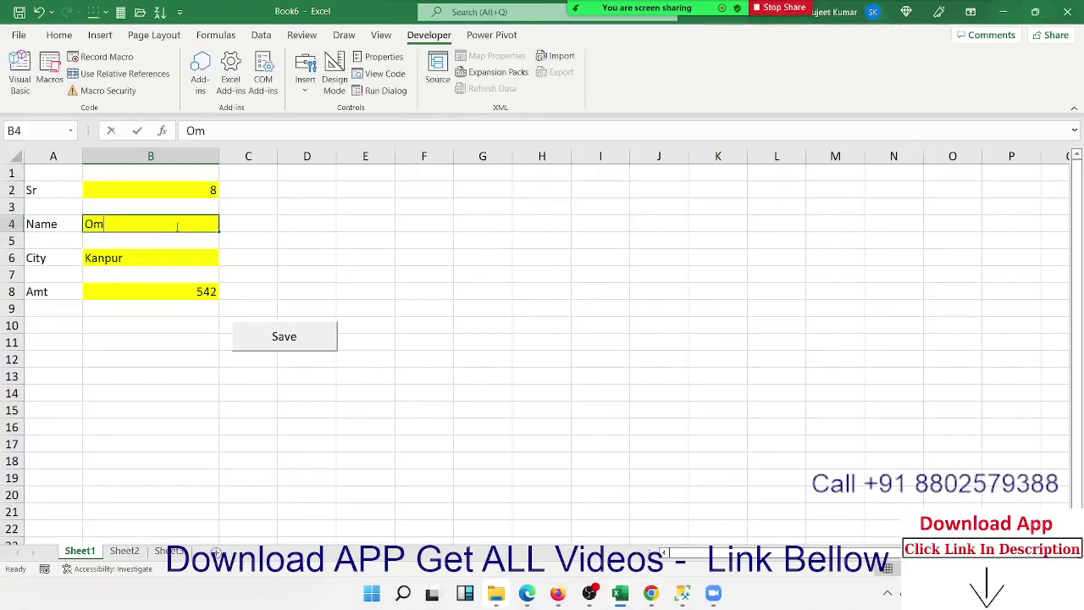
pyautogui.write('Uday Kum')
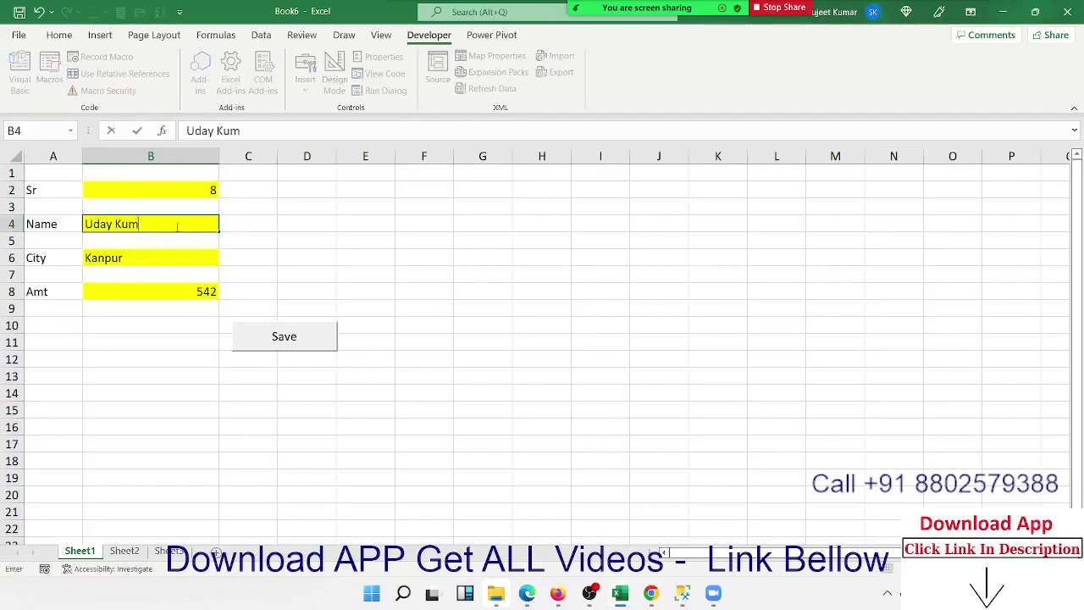
pyautogui.write('ar')
pyautogui.press('Return')
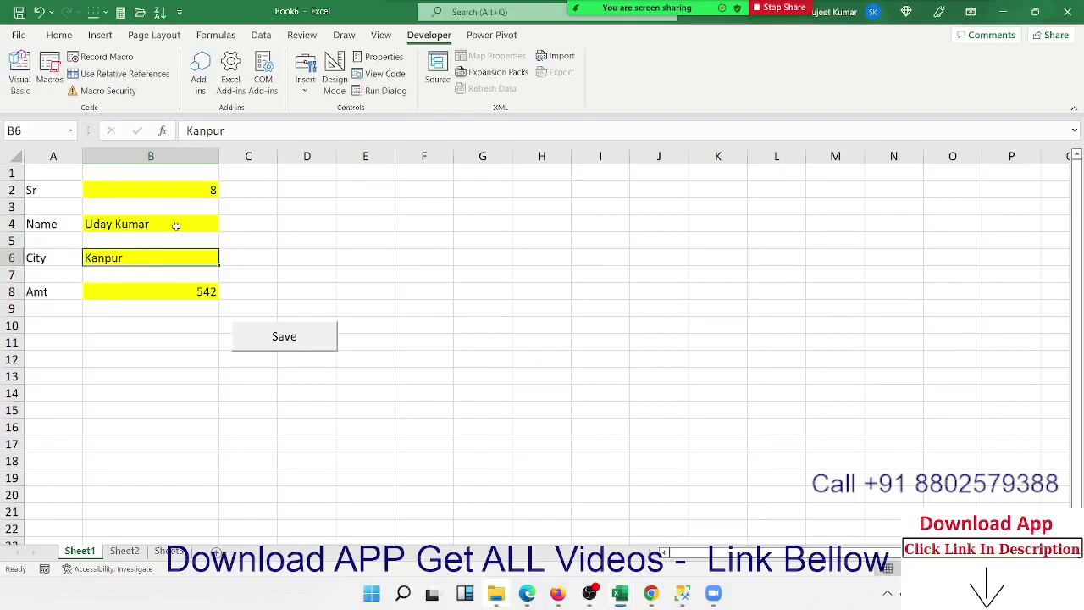
pyautogui.write('Udaypur')
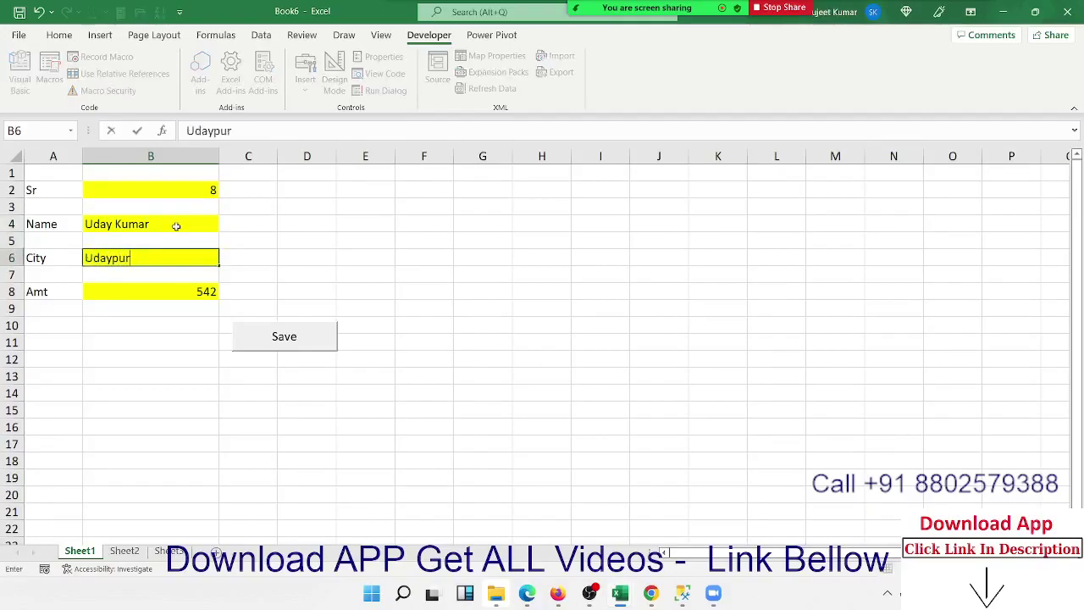
pyautogui.press('Return')
pyautogui.write('600')
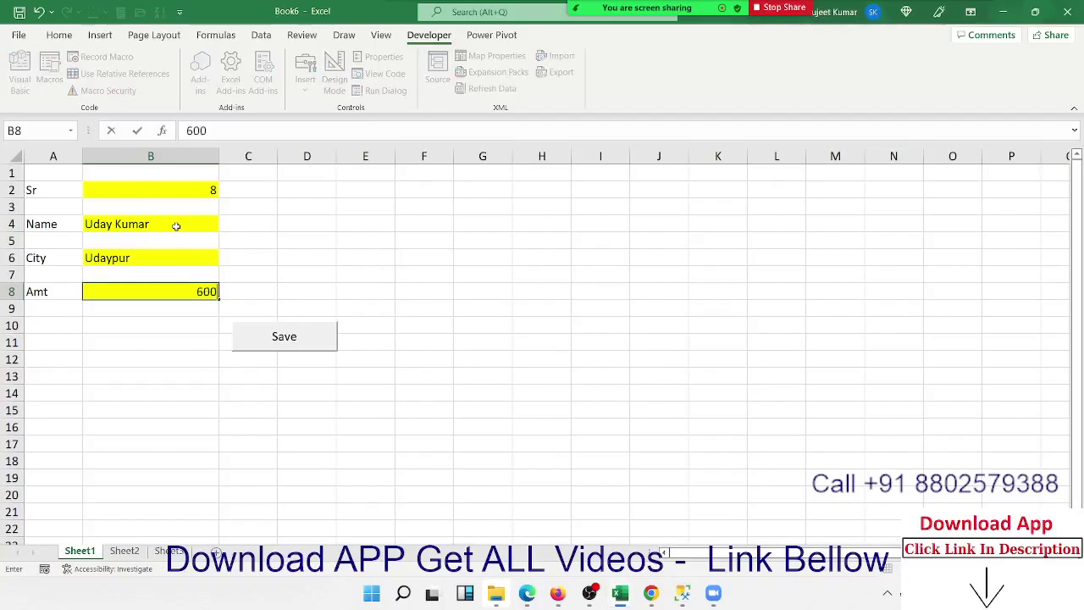
pyautogui.click(282, 239)
# Save the record to the database and dismiss the saved confirmation
pyautogui.click(301, 334)
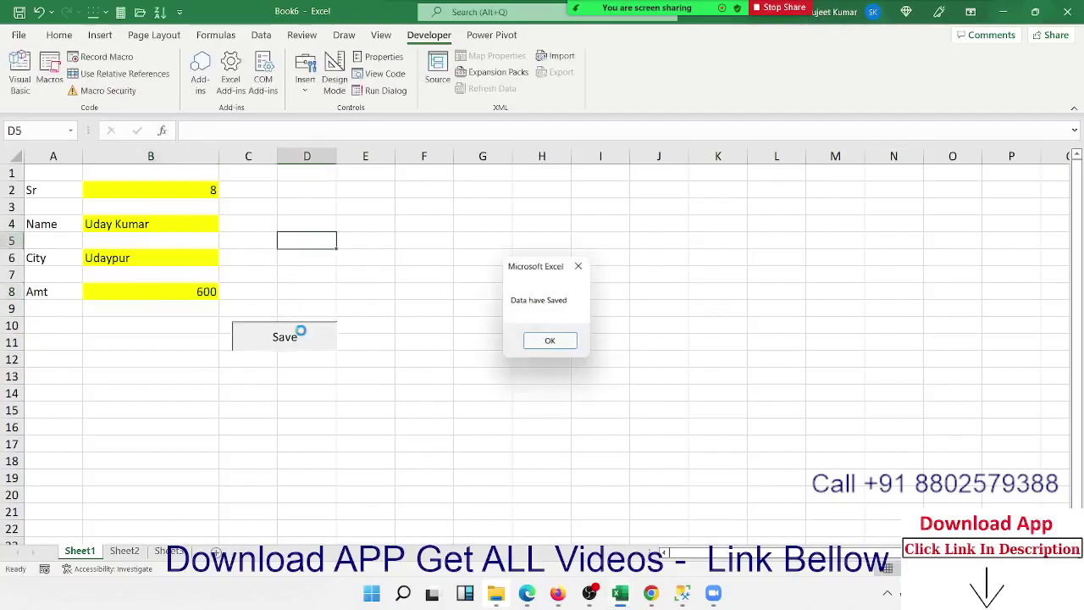
pyautogui.click(548, 340)
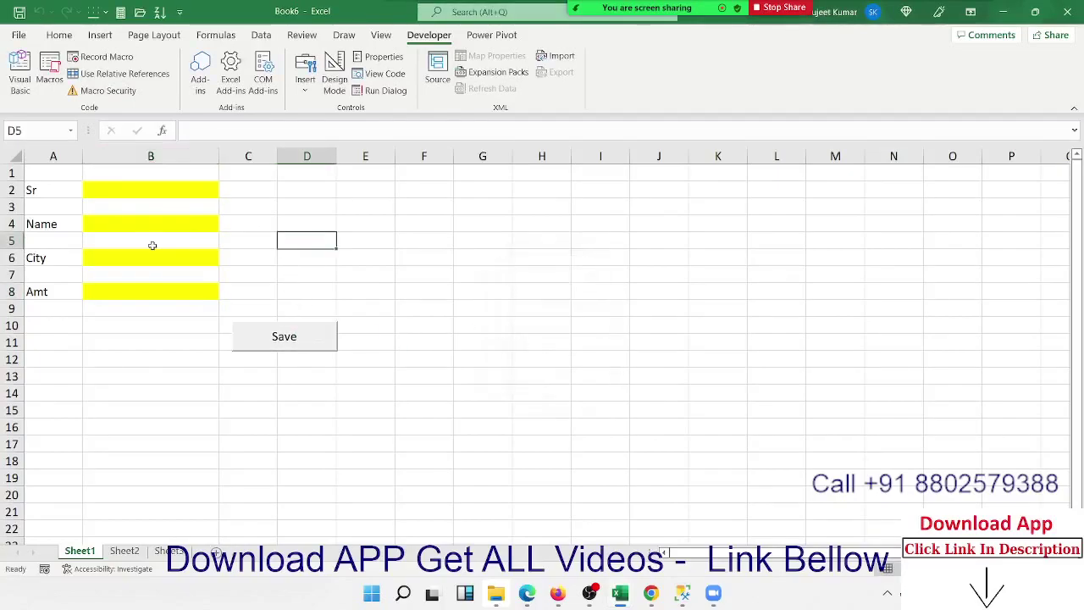
pyautogui.click(681, 592)
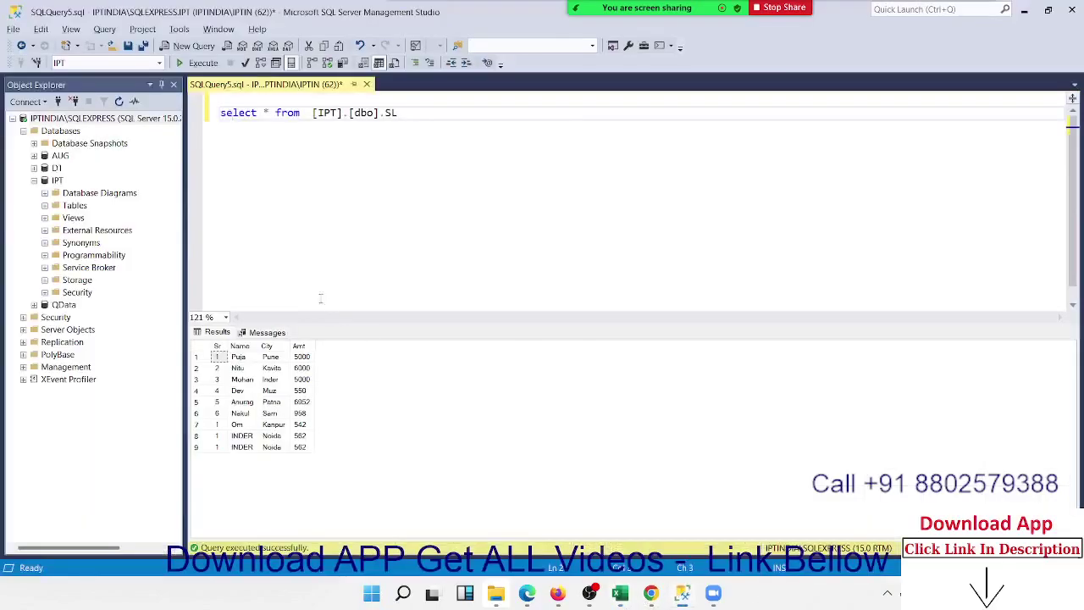
# Rerun select * from [IPT].[dbo].SL and confirm ten rows including Udaypur, 600
pyautogui.click(202, 63)
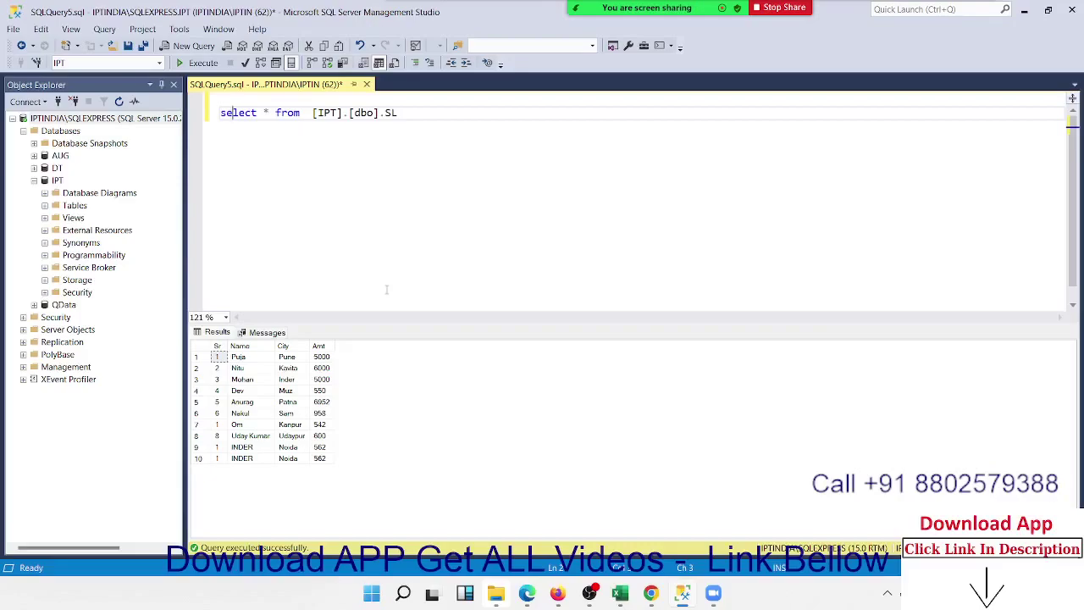
pyautogui.moveTo(589, 592)
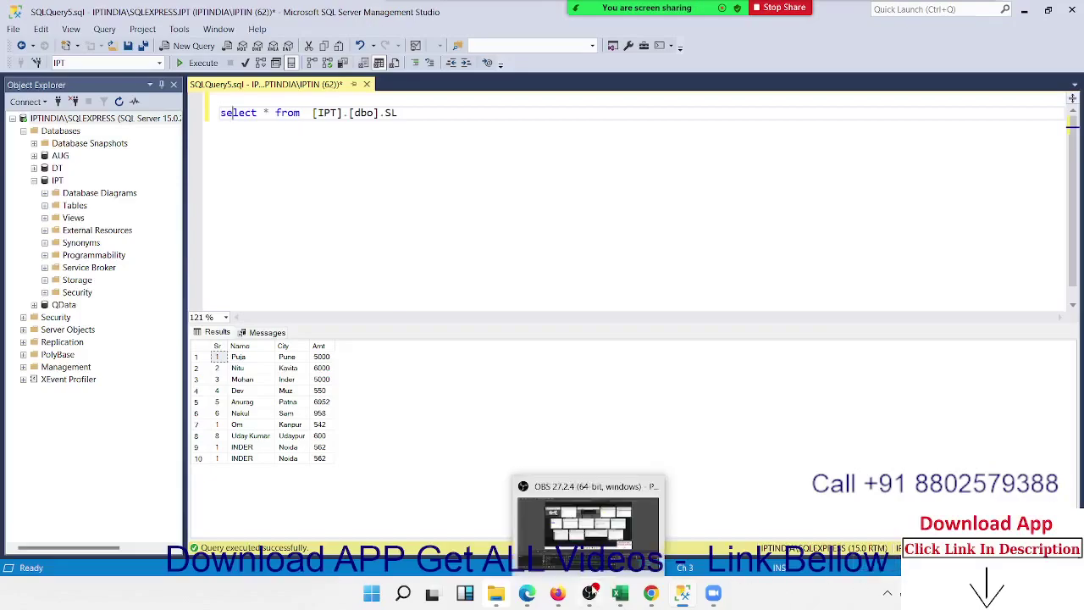
pyautogui.click(566, 205)
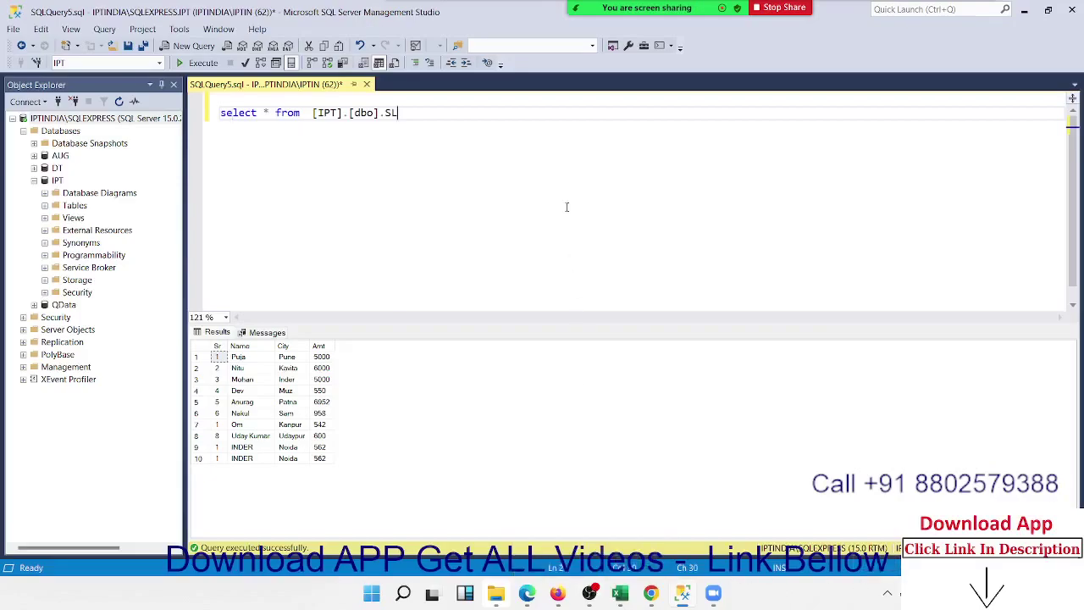
pyautogui.click(589, 593)
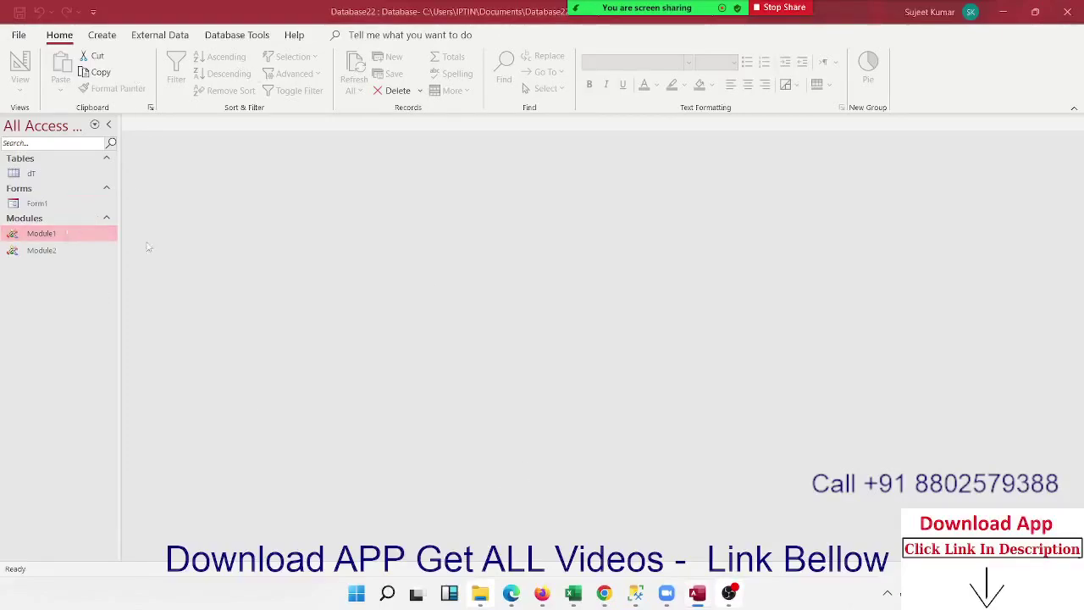
# Switch to Access's Database22 and create a blank Form2 with Form Design
pyautogui.click(635, 595)
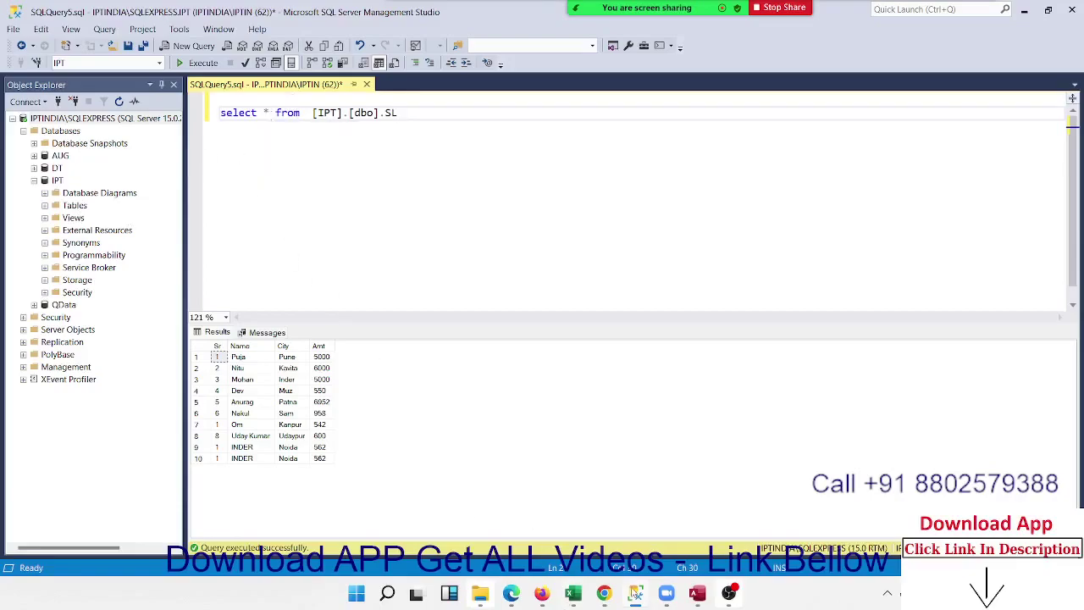
pyautogui.moveTo(590, 600)
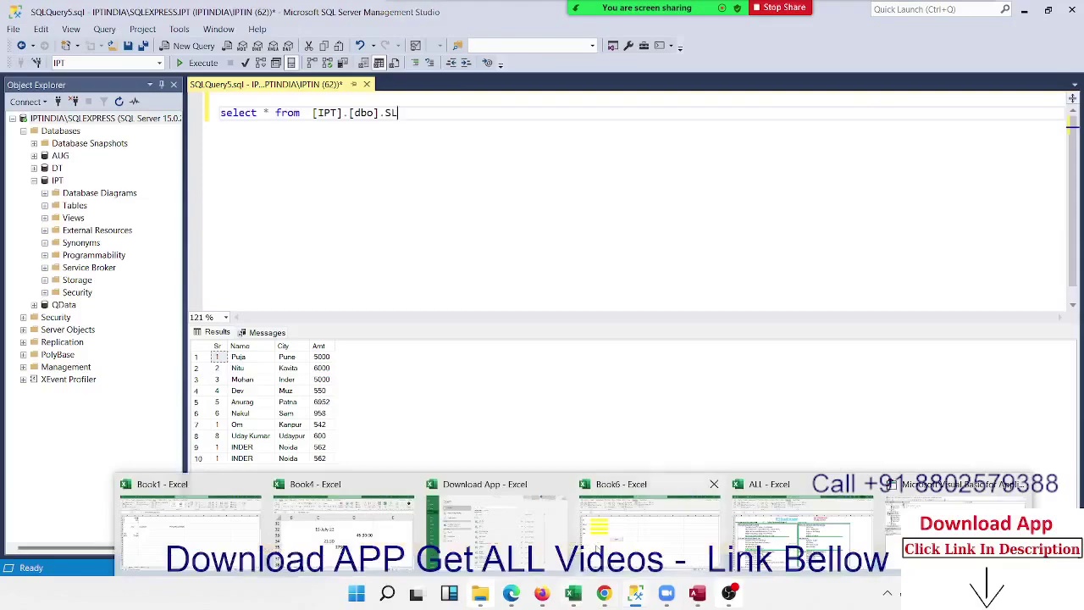
pyautogui.click(344, 520)
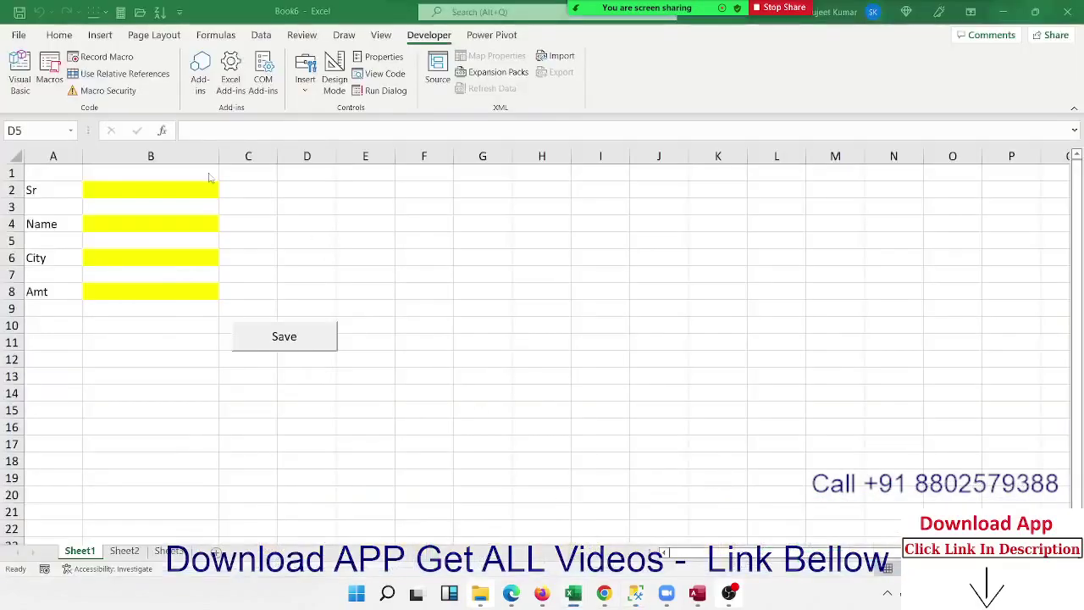
pyautogui.click(999, 12)
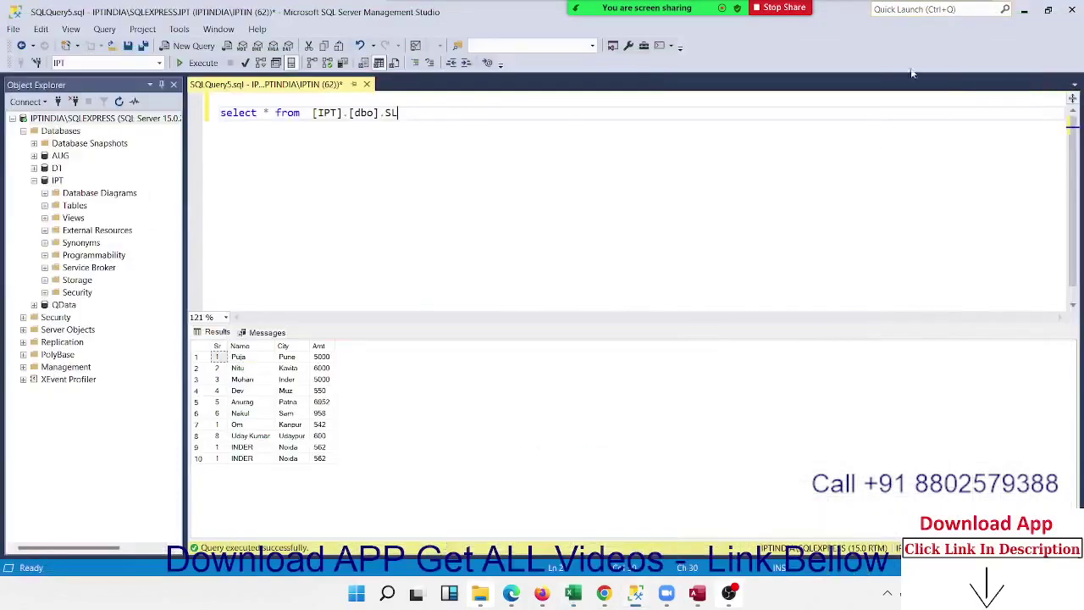
pyautogui.moveTo(606, 586)
pyautogui.click(699, 597)
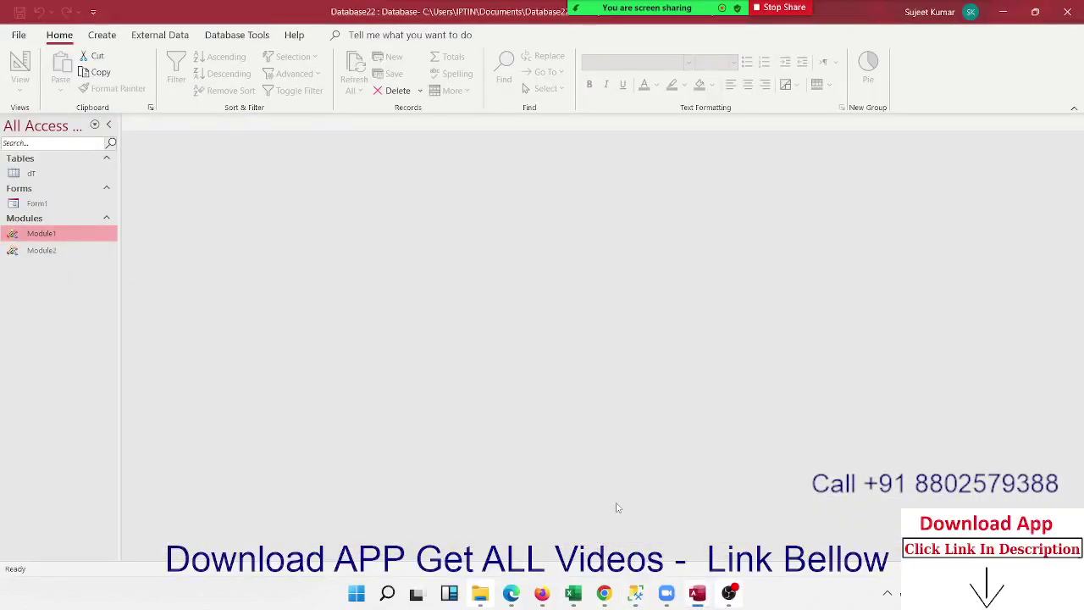
pyautogui.click(102, 36)
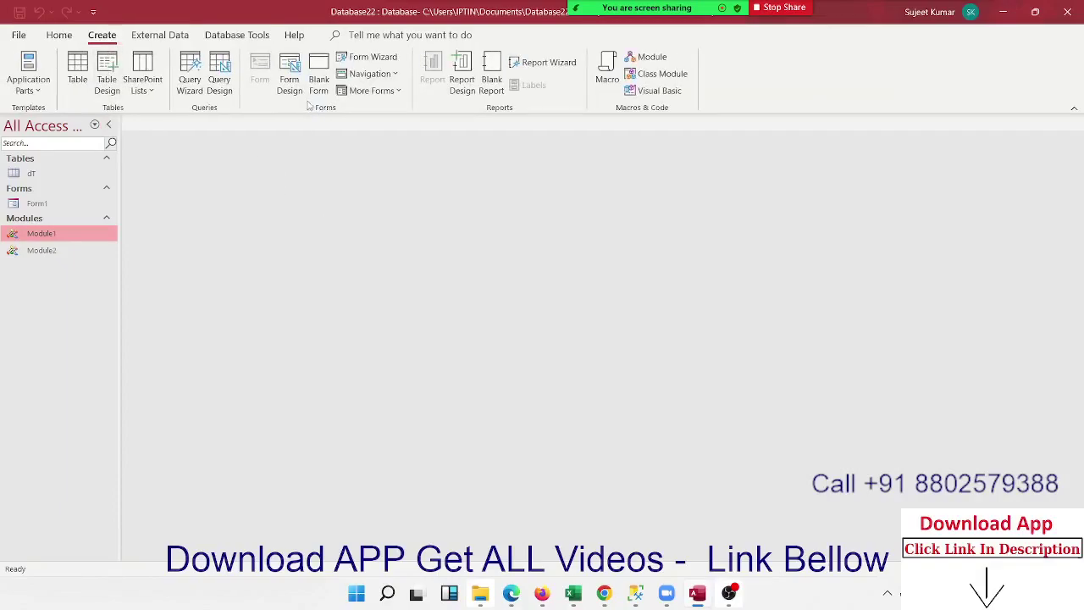
pyautogui.click(295, 95)
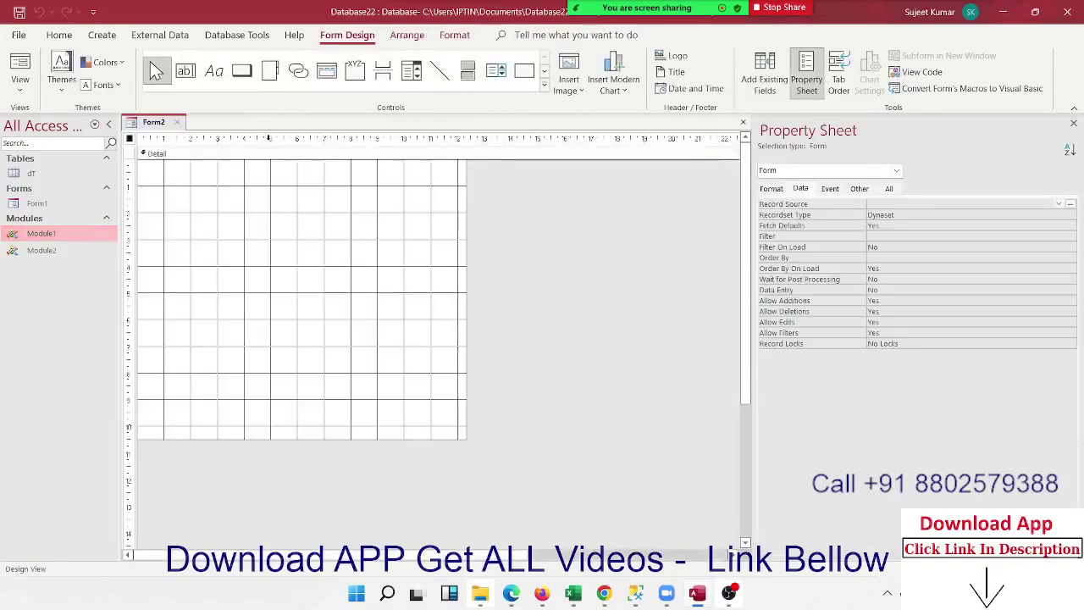
# Enlarge Form2's Detail section and draw a wide label across its top
pyautogui.click(462, 437)
pyautogui.moveTo(462, 438); pyautogui.dragTo(568, 253)
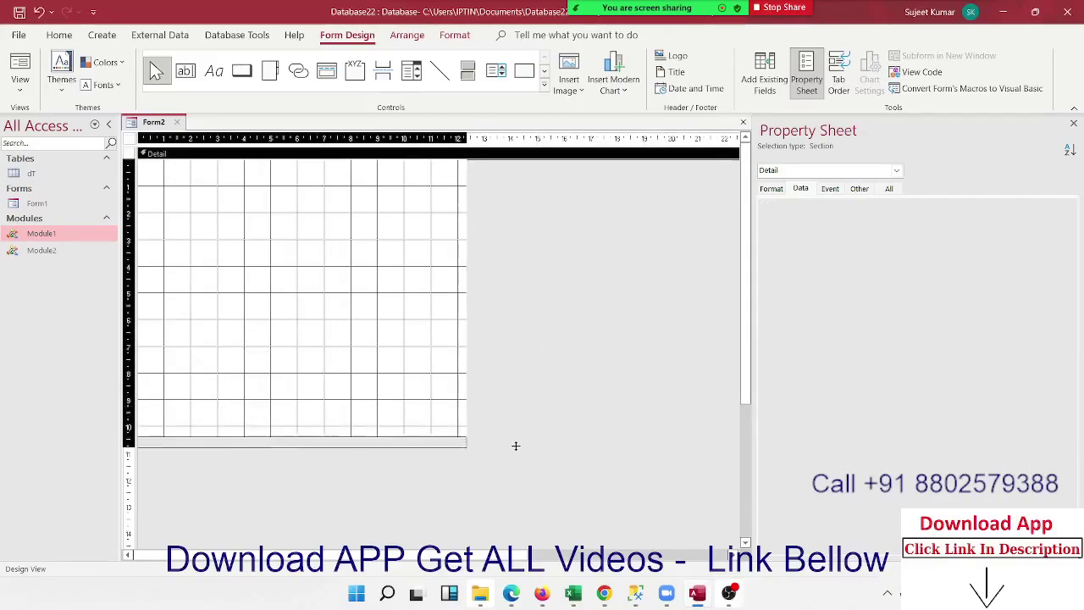
pyautogui.moveTo(568, 252); pyautogui.dragTo(516, 445)
pyautogui.click(515, 440)
pyautogui.click(269, 153)
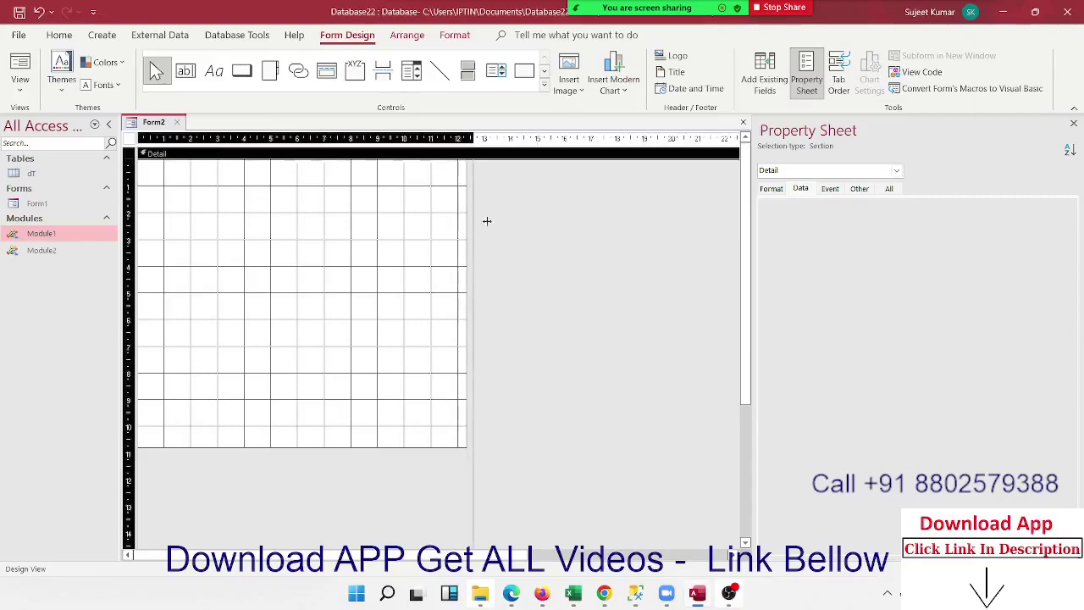
pyautogui.moveTo(465, 219); pyautogui.dragTo(620, 227)
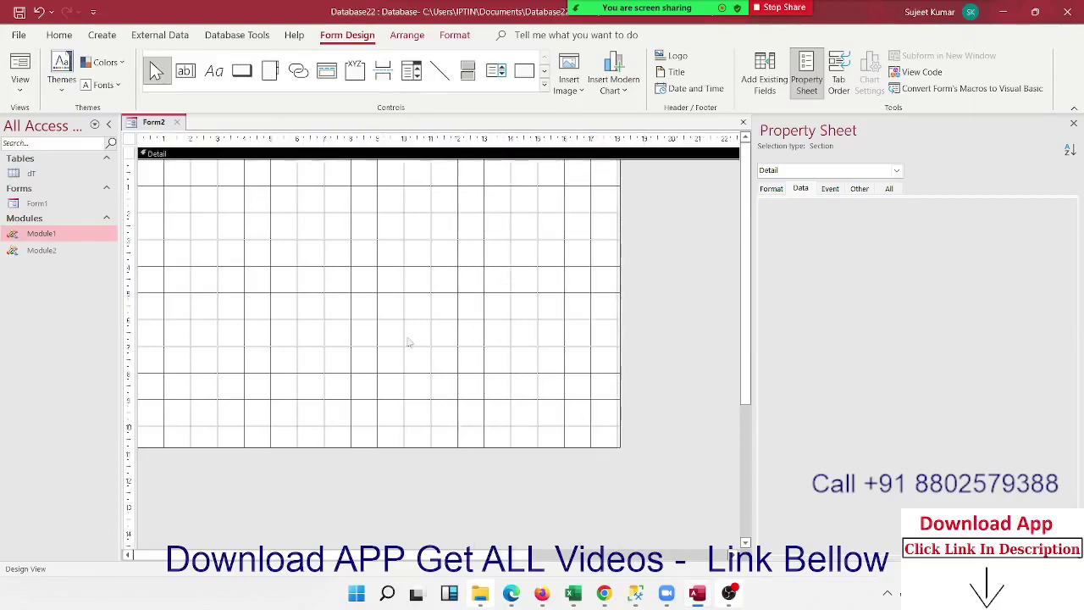
pyautogui.click(209, 72)
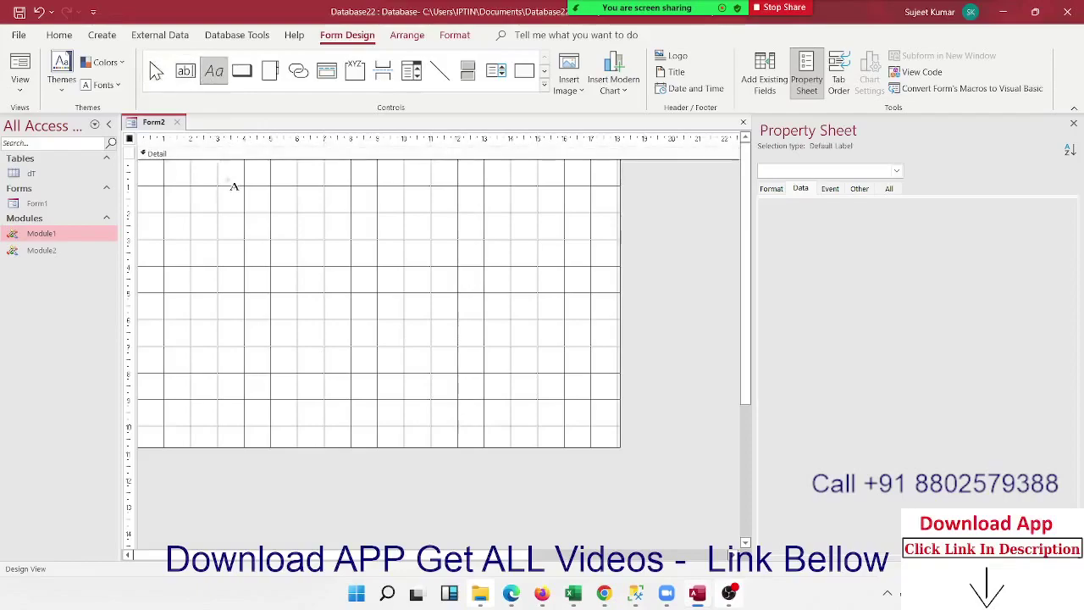
pyautogui.moveTo(203, 173); pyautogui.dragTo(588, 210)
pyautogui.write('Data E')
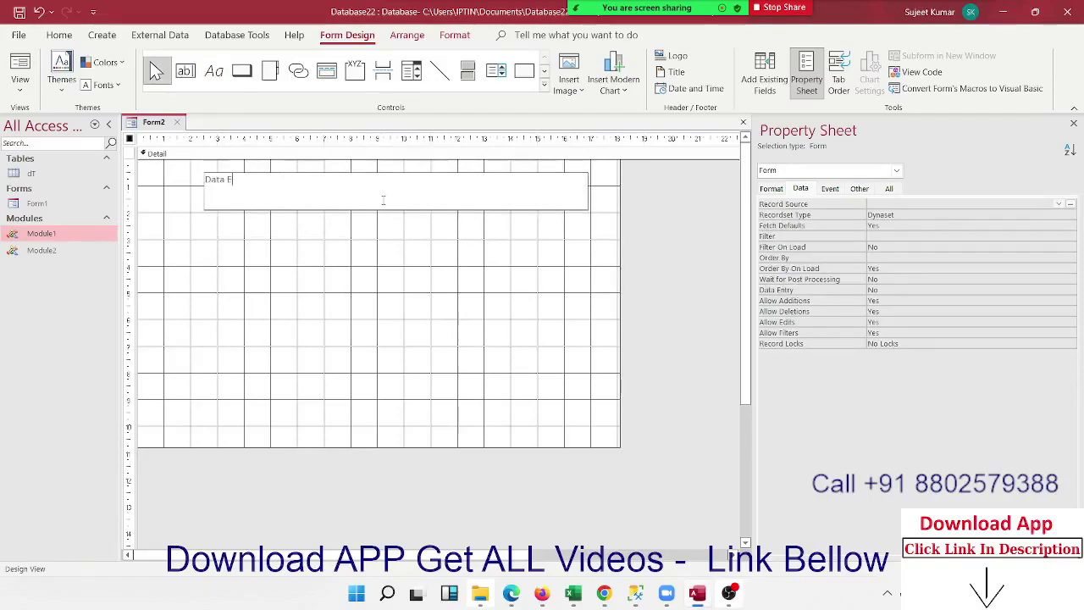
# Finish the 'Data Entry Form' title text and set its font size to 24
pyautogui.write('ntry Form')
pyautogui.moveTo(276, 180); pyautogui.dragTo(204, 180)
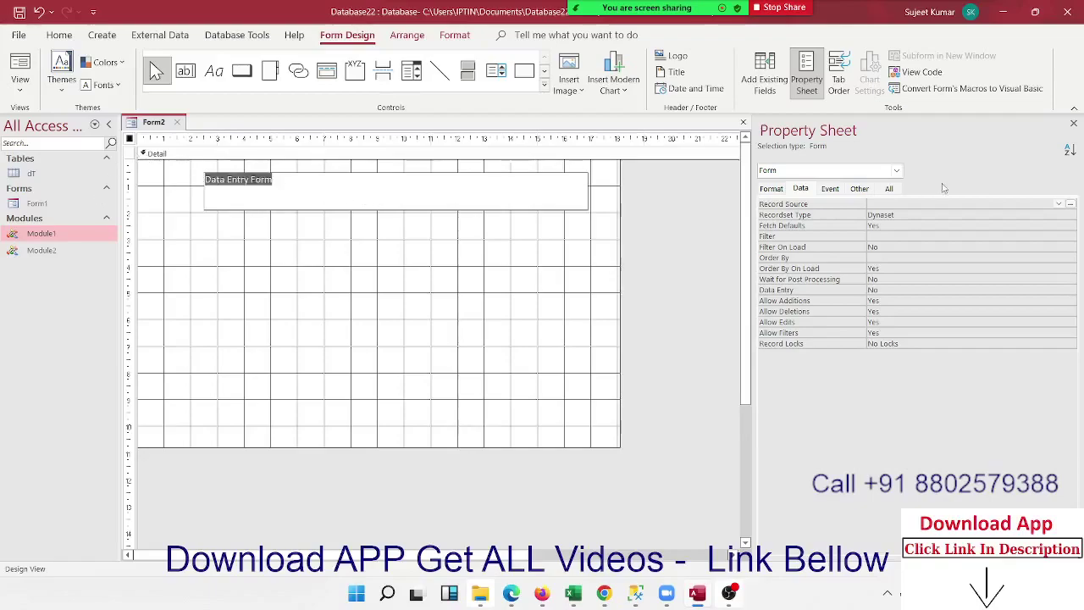
pyautogui.click(772, 190)
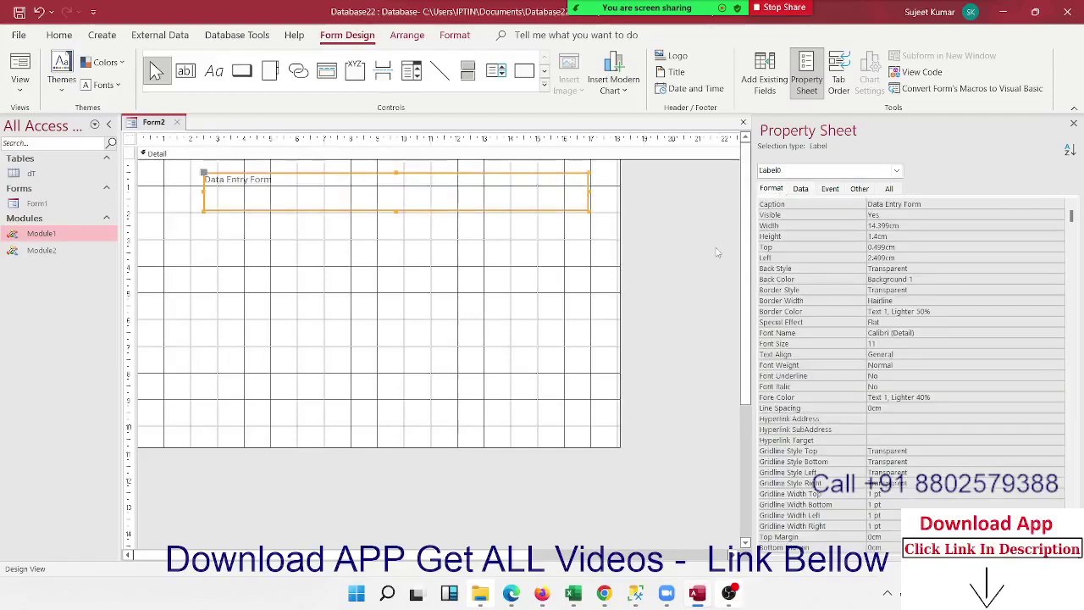
pyautogui.click(832, 345)
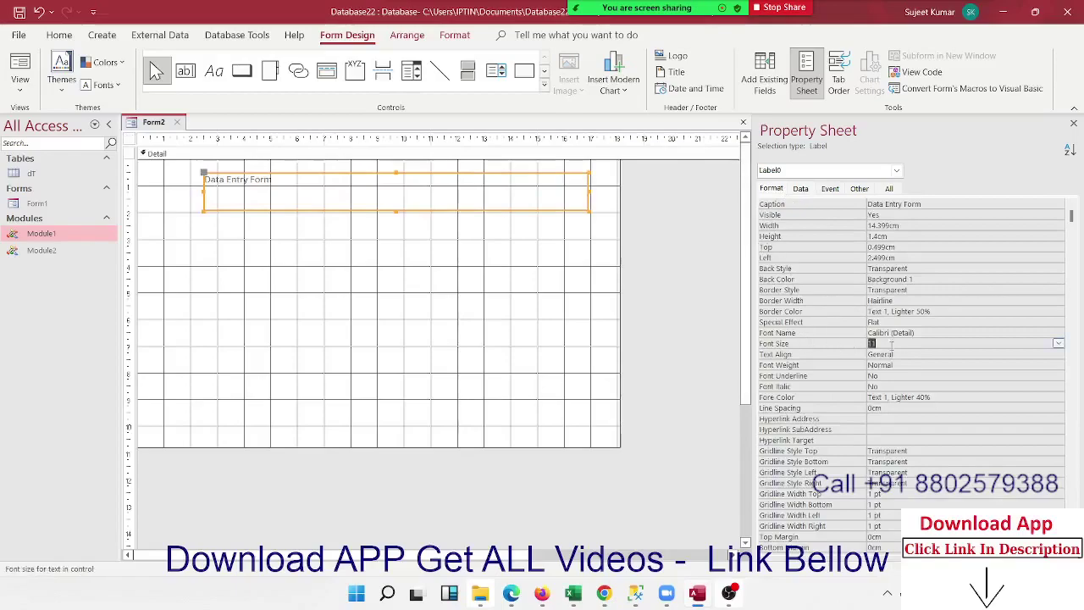
pyautogui.click(1058, 346)
pyautogui.click(1005, 457)
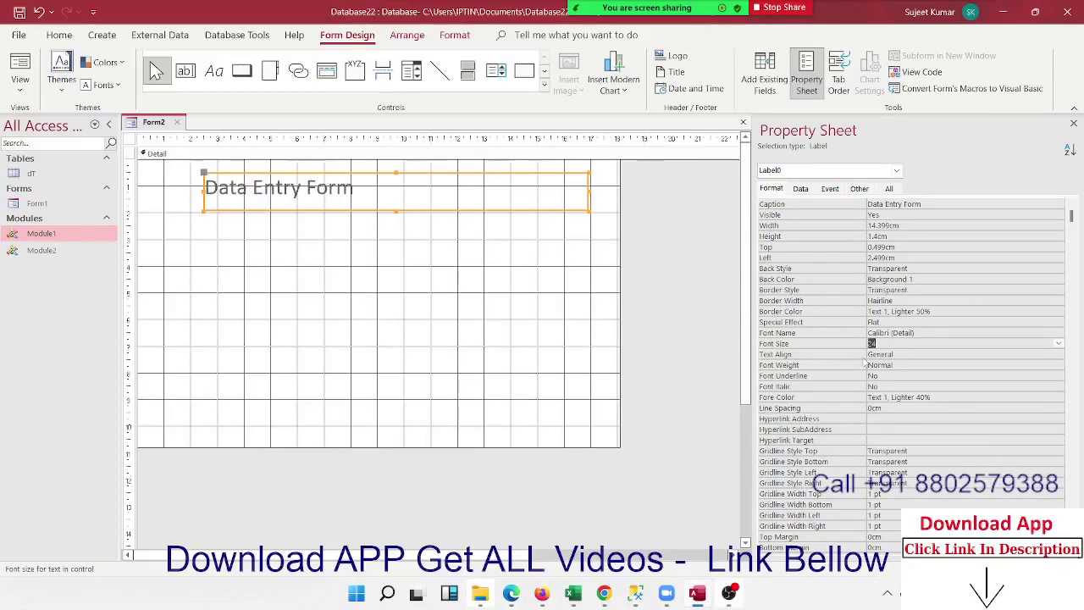
# Narrow the title box to 5.612 cm and move it to 5.499 cm from the left
pyautogui.click(395, 240)
pyautogui.click(394, 211)
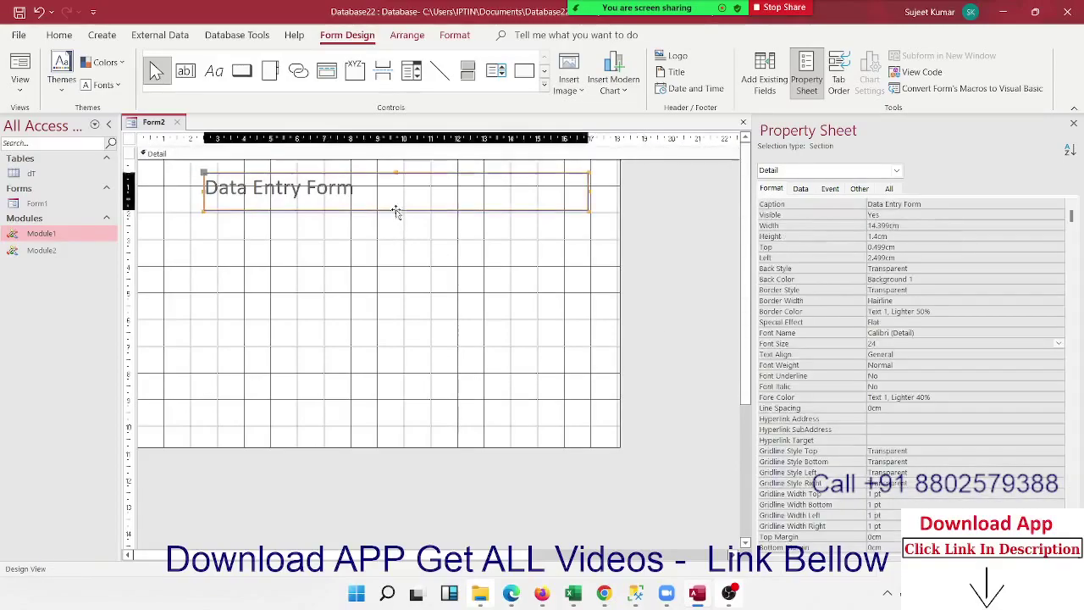
pyautogui.click(589, 208)
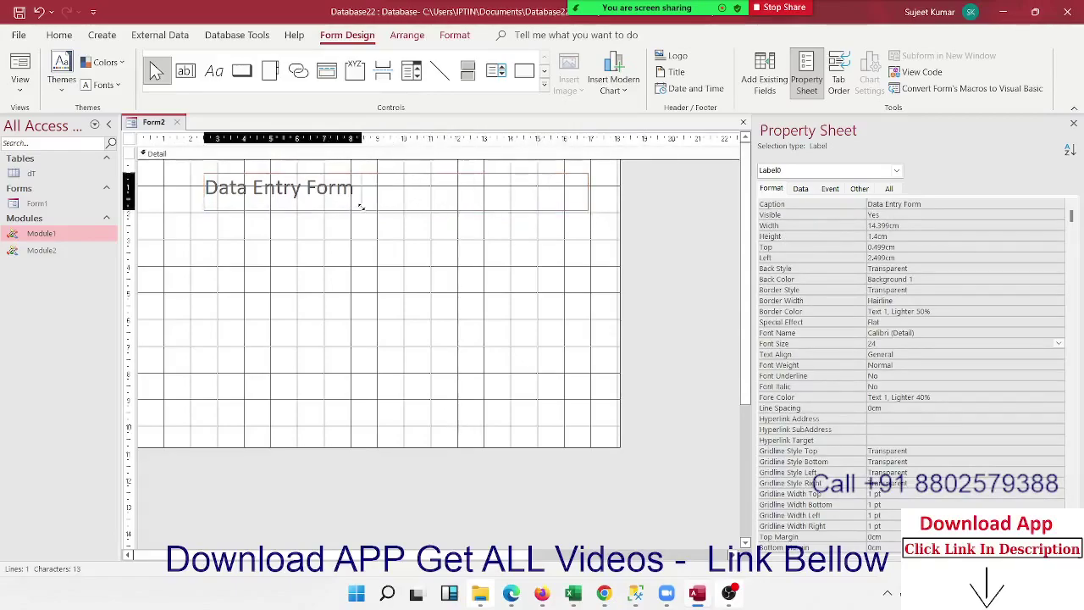
pyautogui.moveTo(486, 205)
pyautogui.mouseDown()
pyautogui.moveTo(364, 208)
pyautogui.moveTo(427, 217)
pyautogui.mouseUp()
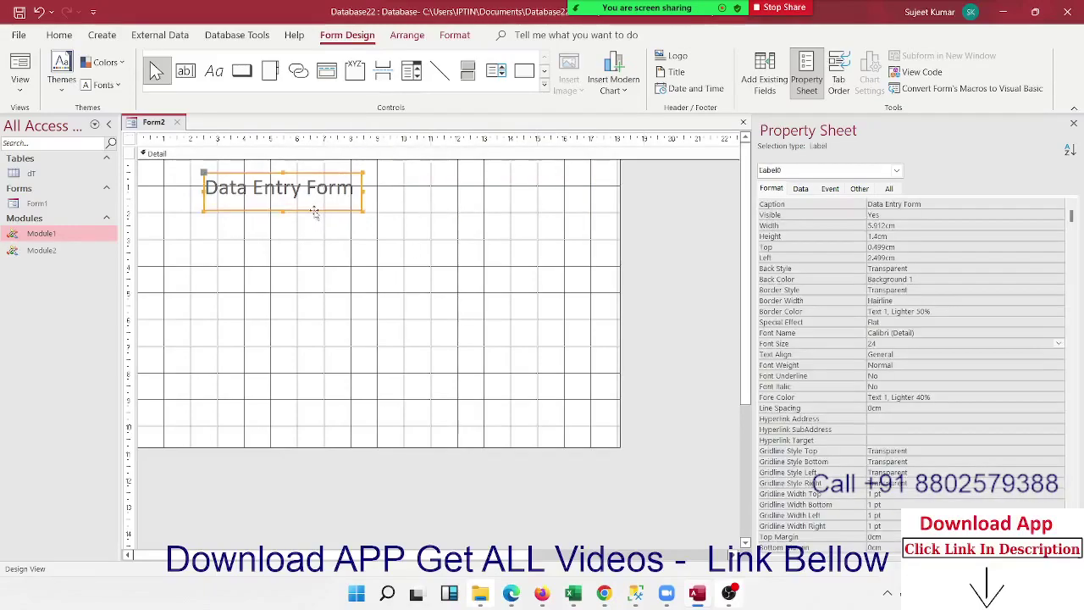
pyautogui.moveTo(315, 212); pyautogui.dragTo(378, 227)
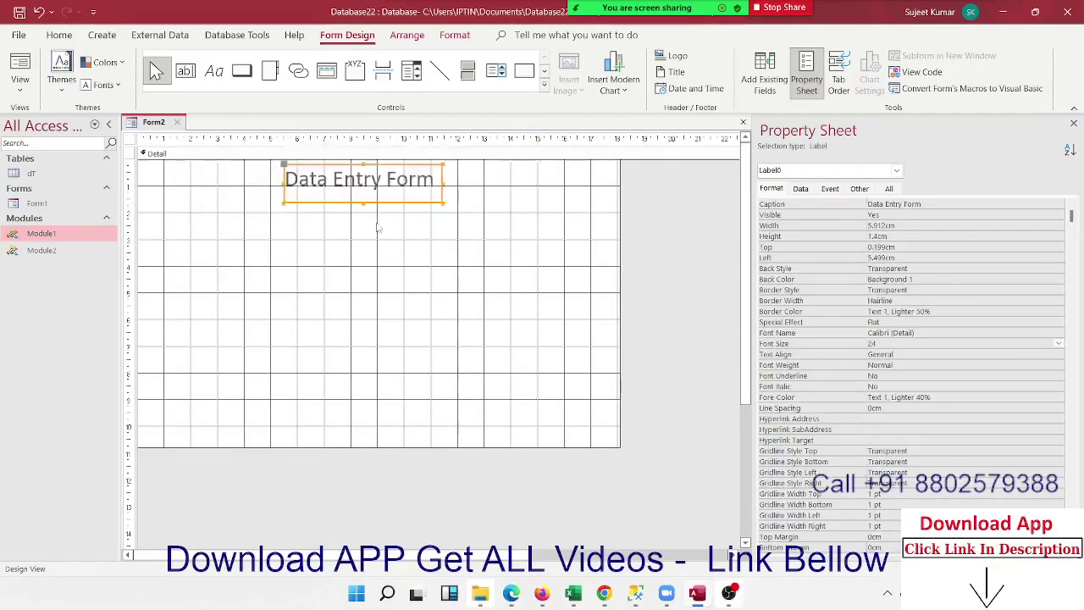
pyautogui.click(327, 273)
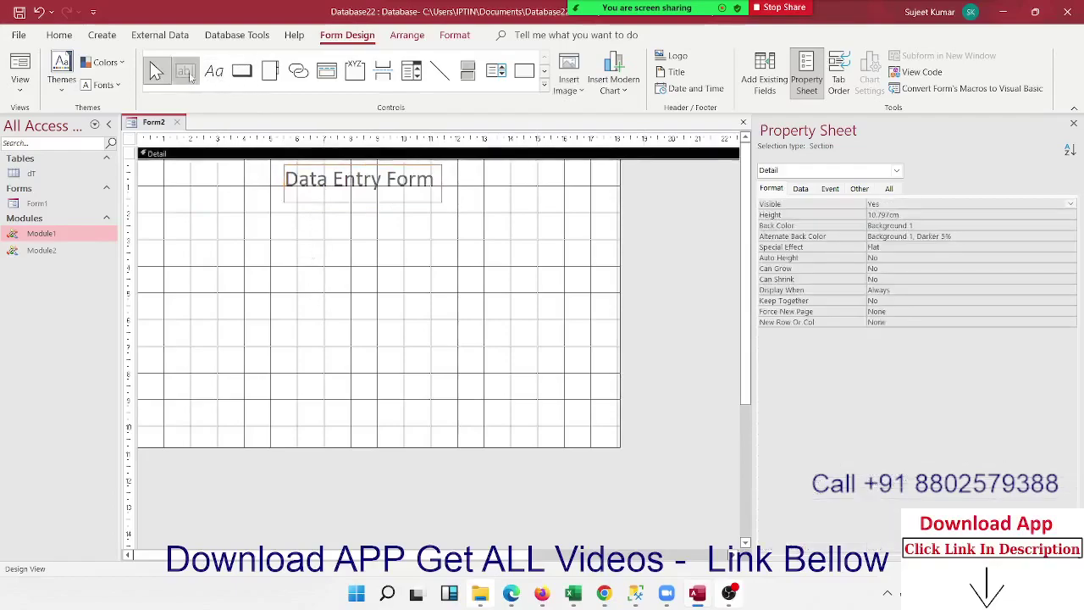
# Draw four unbound text boxes with labels stacked below the title
pyautogui.click(184, 70)
pyautogui.moveTo(251, 211)
pyautogui.mouseDown()
pyautogui.moveTo(364, 241)
pyautogui.moveTo(329, 238)
pyautogui.mouseUp()
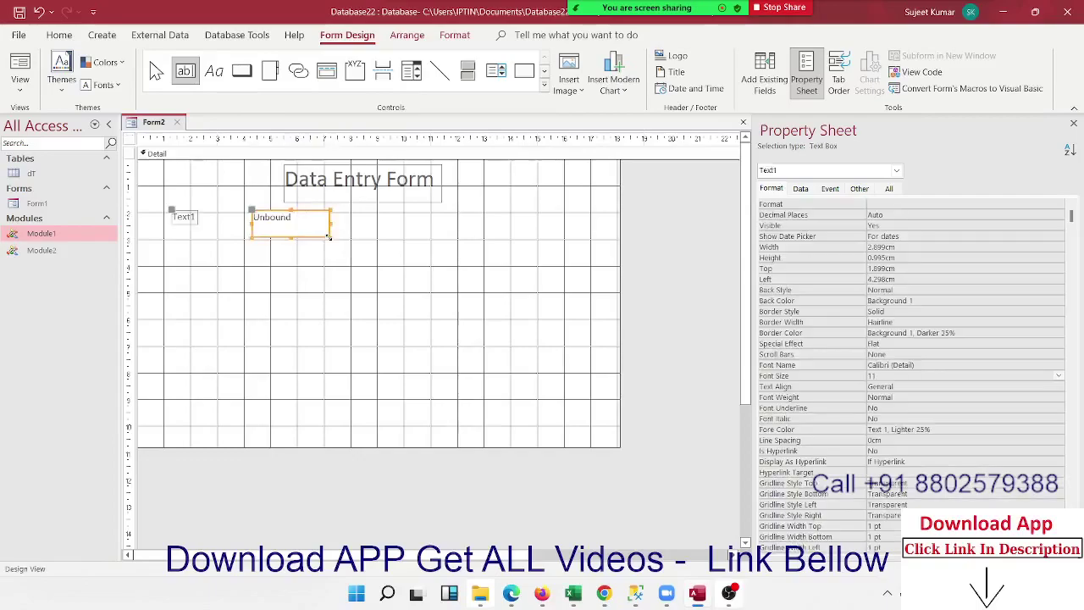
pyautogui.click(256, 333)
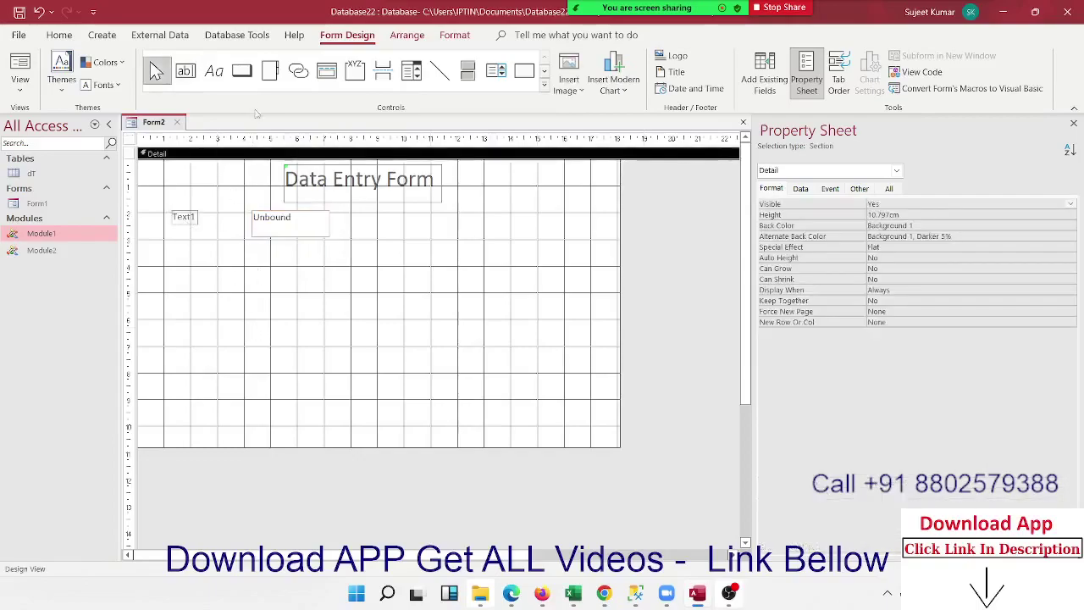
pyautogui.click(186, 71)
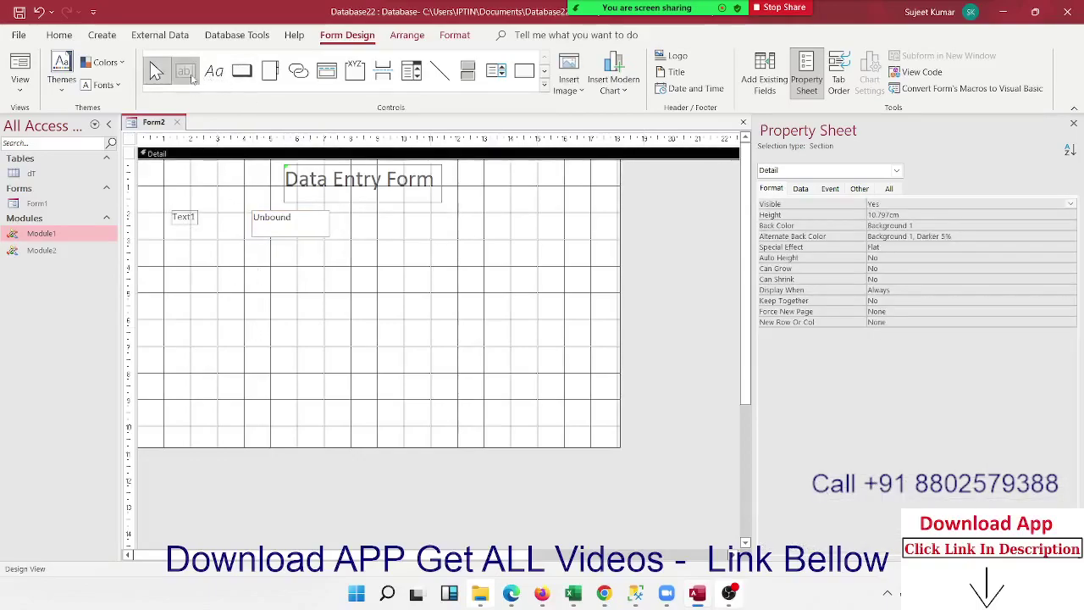
pyautogui.moveTo(251, 255)
pyautogui.mouseDown()
pyautogui.moveTo(403, 286)
pyautogui.moveTo(509, 291)
pyautogui.mouseUp()
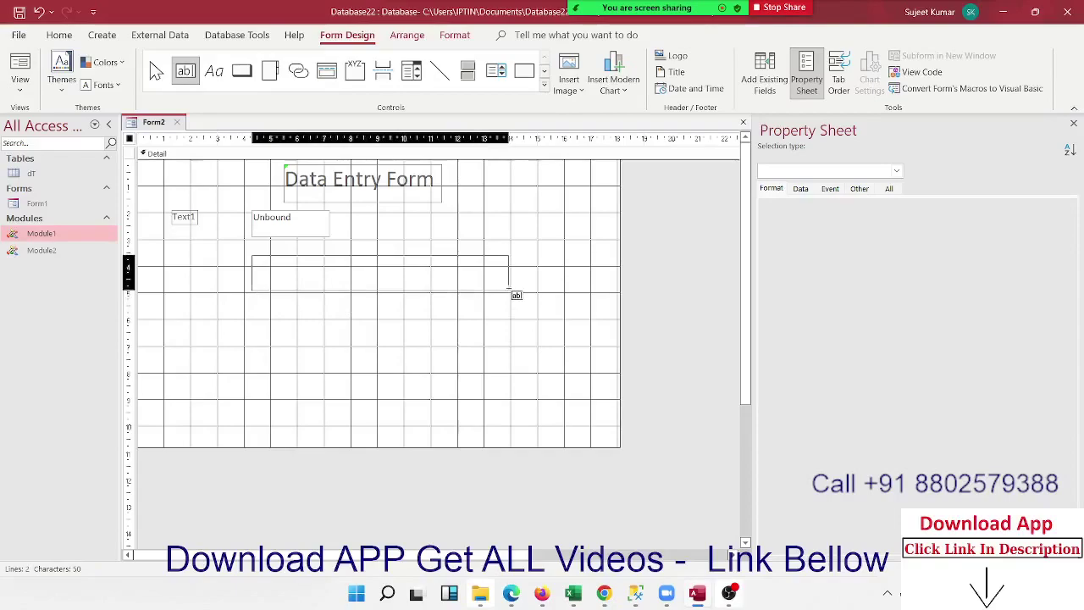
pyautogui.moveTo(509, 290); pyautogui.dragTo(511, 289)
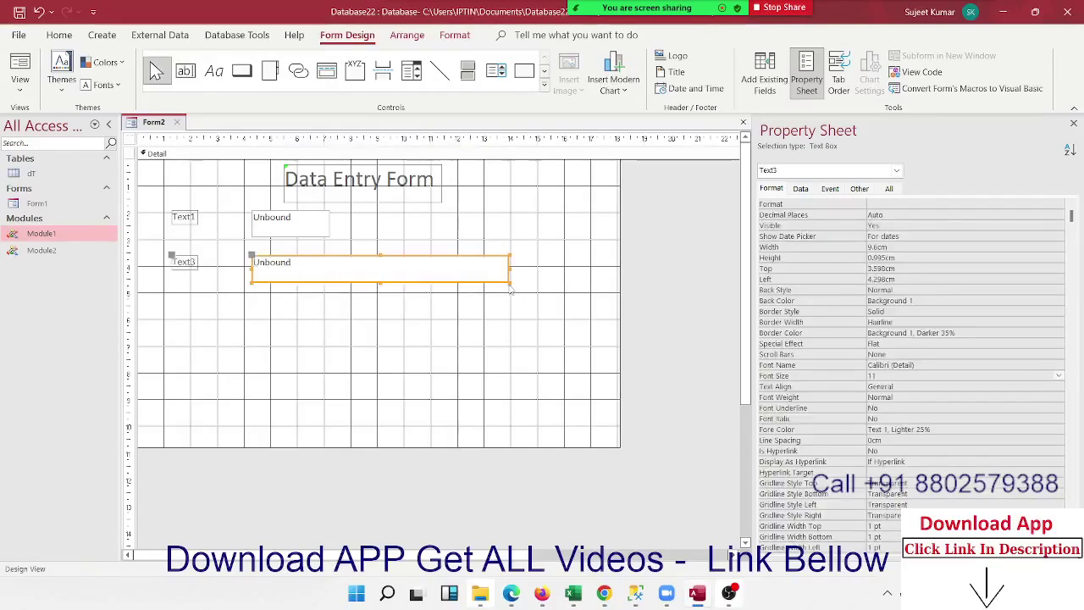
pyautogui.click(357, 368)
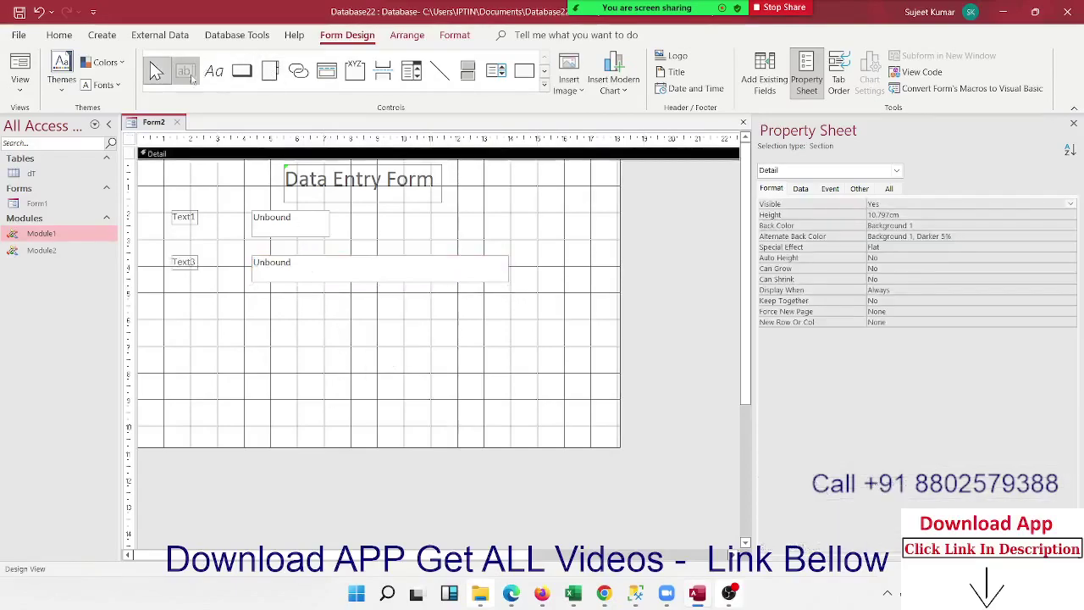
pyautogui.click(190, 74)
pyautogui.moveTo(249, 307); pyautogui.dragTo(502, 329)
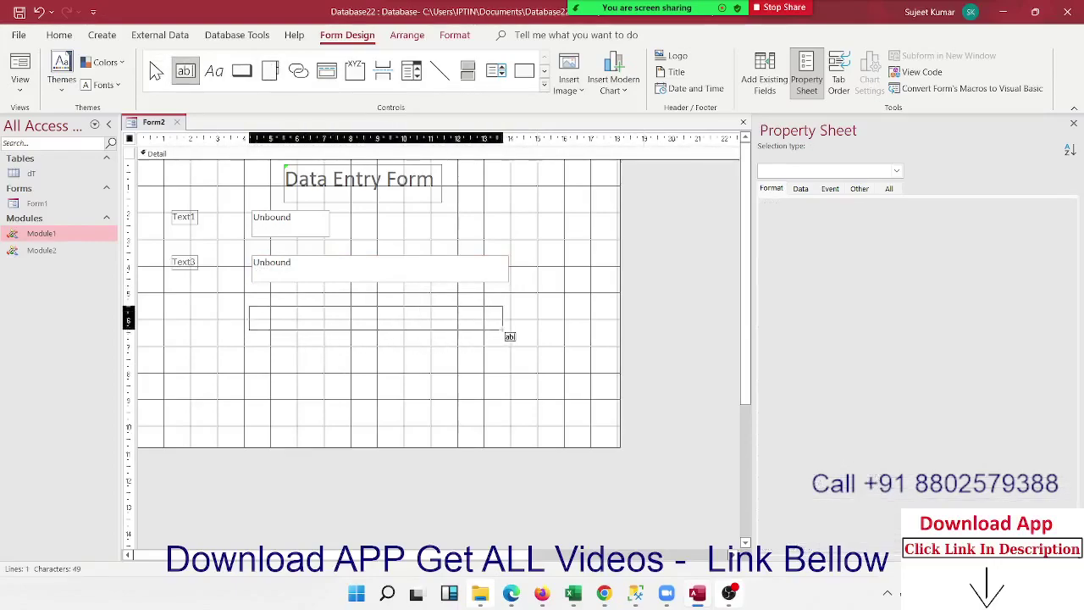
pyautogui.click(234, 281)
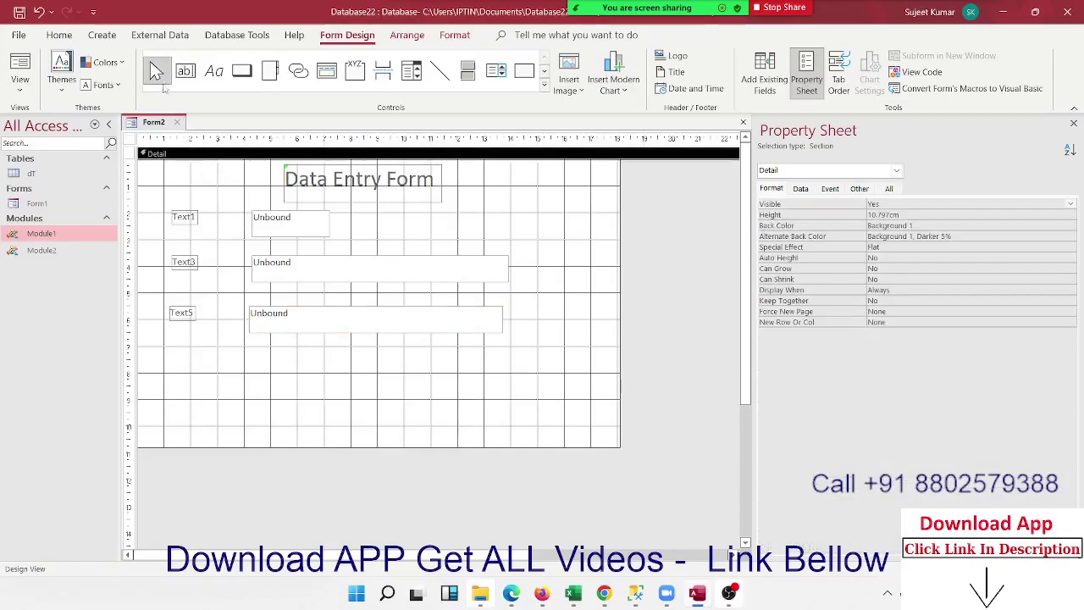
pyautogui.click(185, 73)
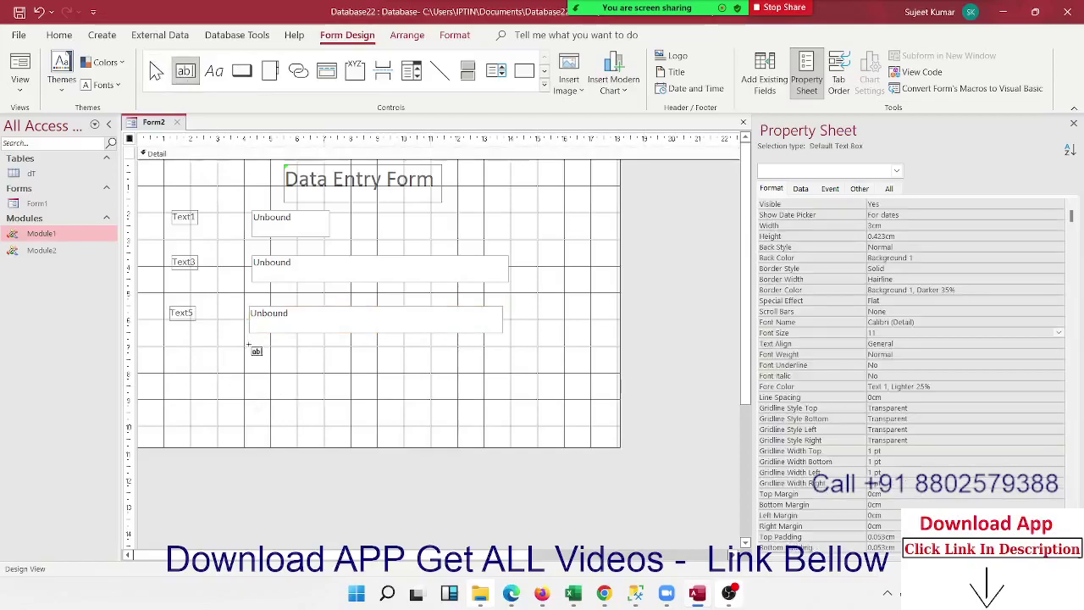
pyautogui.moveTo(249, 342)
pyautogui.mouseDown()
pyautogui.moveTo(352, 382)
pyautogui.moveTo(342, 381)
pyautogui.mouseUp()
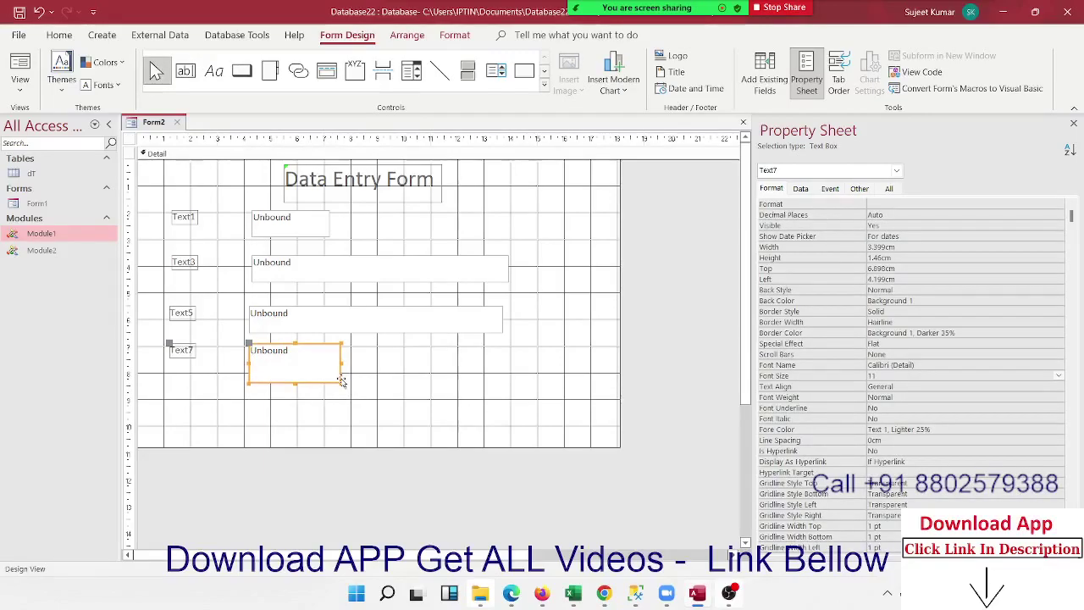
# Select Text1, Text3, Text5 and Text7 and align their left edges at 4.199 cm
pyautogui.keyDown('shift'); pyautogui.click(298, 321); pyautogui.keyUp('shift')
pyautogui.keyDown('shift'); pyautogui.click(291, 280); pyautogui.keyUp('shift')
pyautogui.keyDown('shift'); pyautogui.click(290, 219); pyautogui.keyUp('shift')
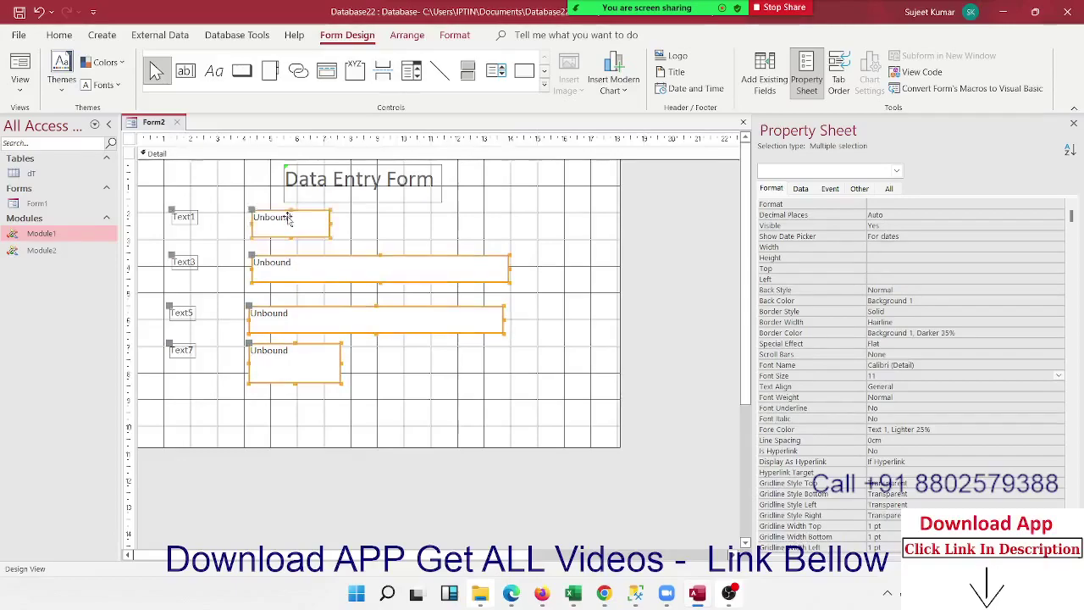
pyautogui.click(456, 36)
pyautogui.click(406, 35)
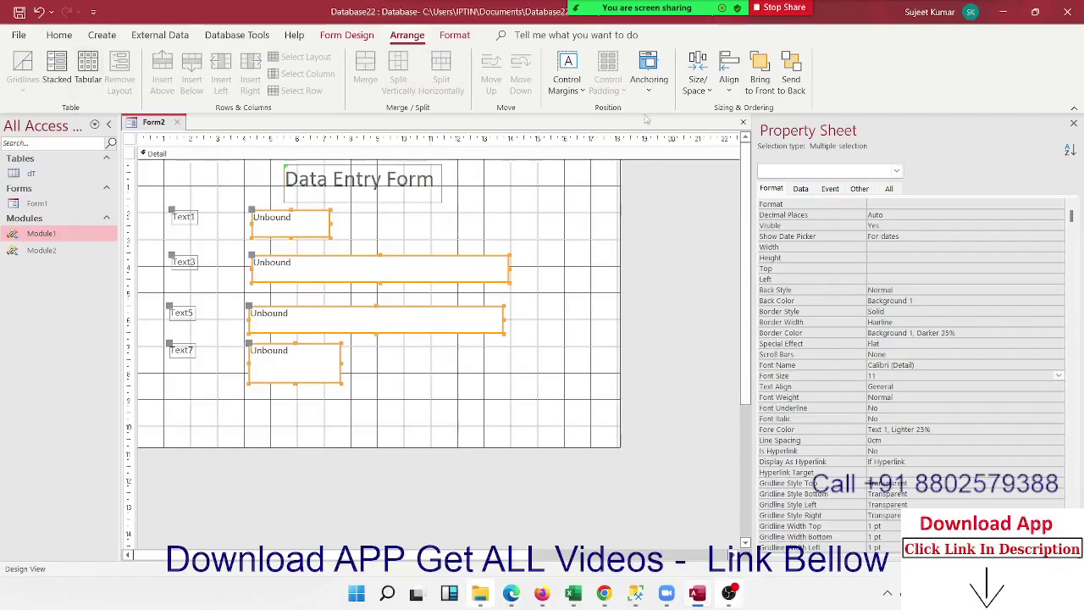
pyautogui.click(729, 85)
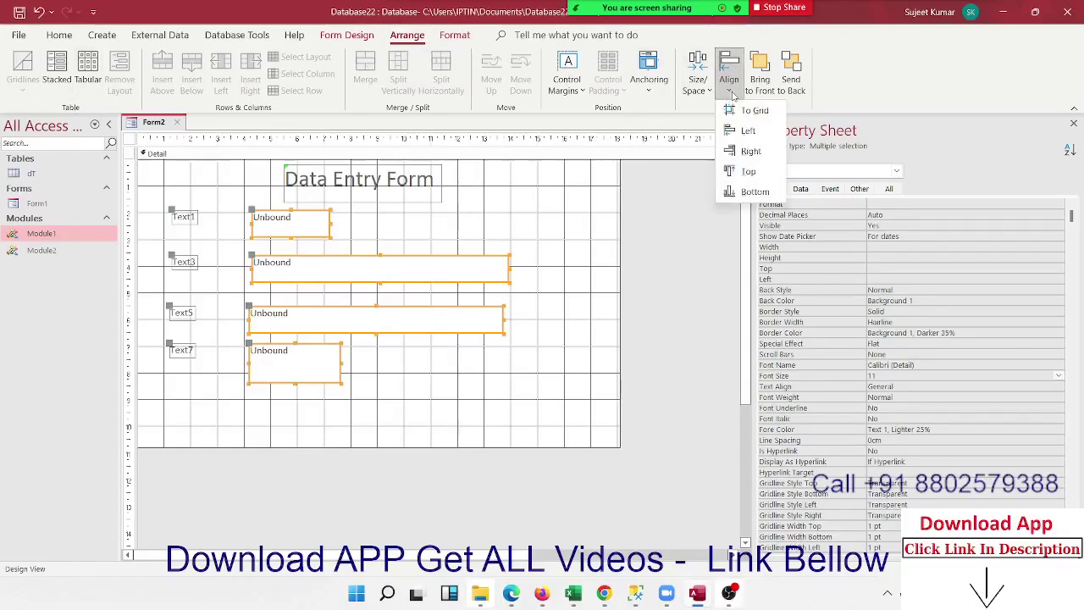
pyautogui.click(745, 130)
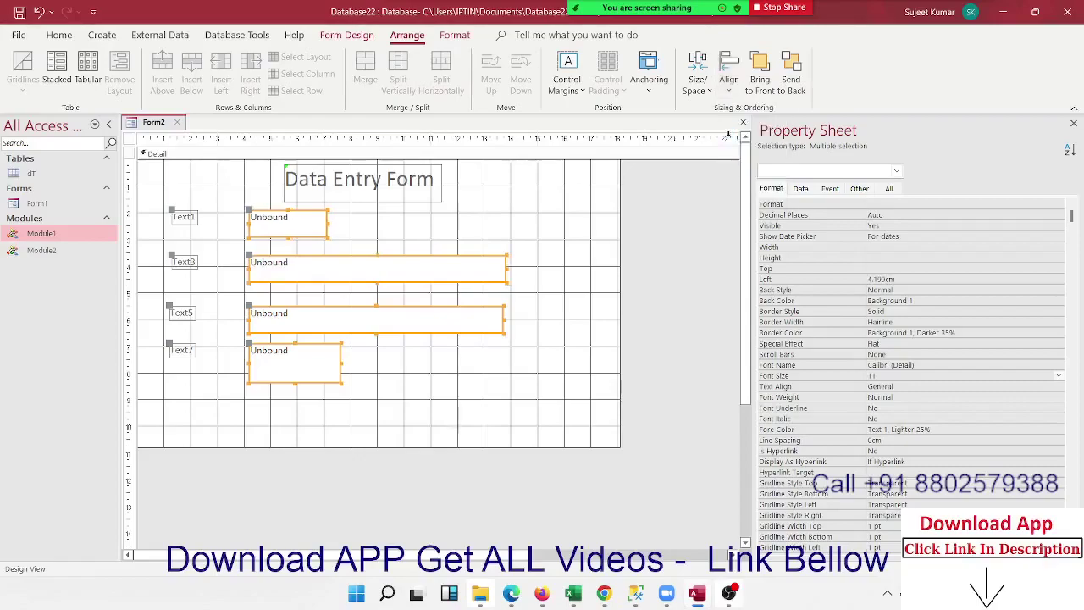
pyautogui.click(186, 381)
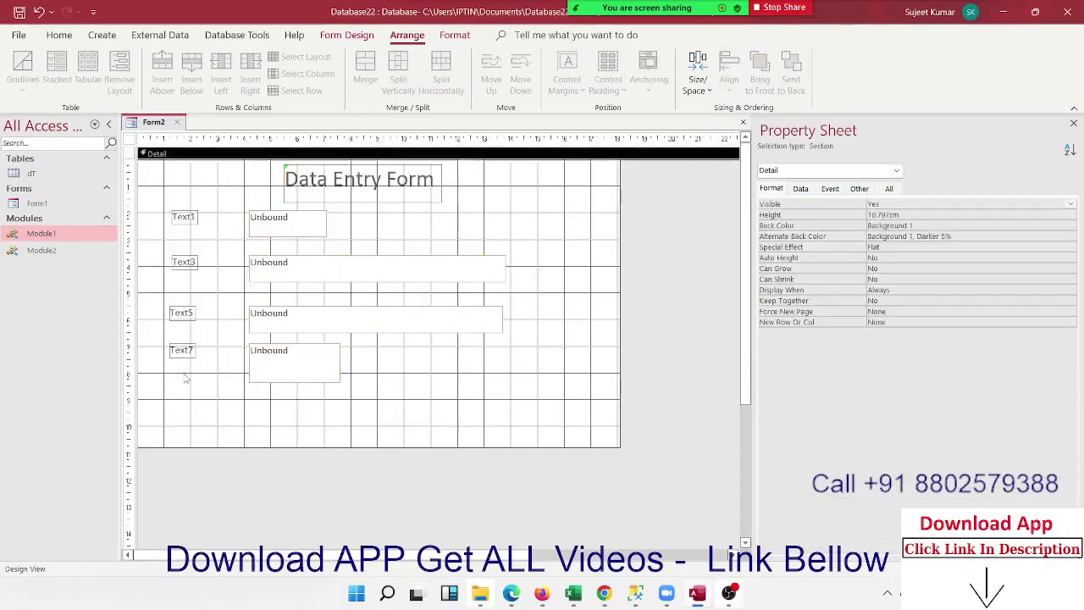
# Caption the first two text-box labels Sr and Name
pyautogui.click(185, 219)
pyautogui.doubleClick(185, 216)
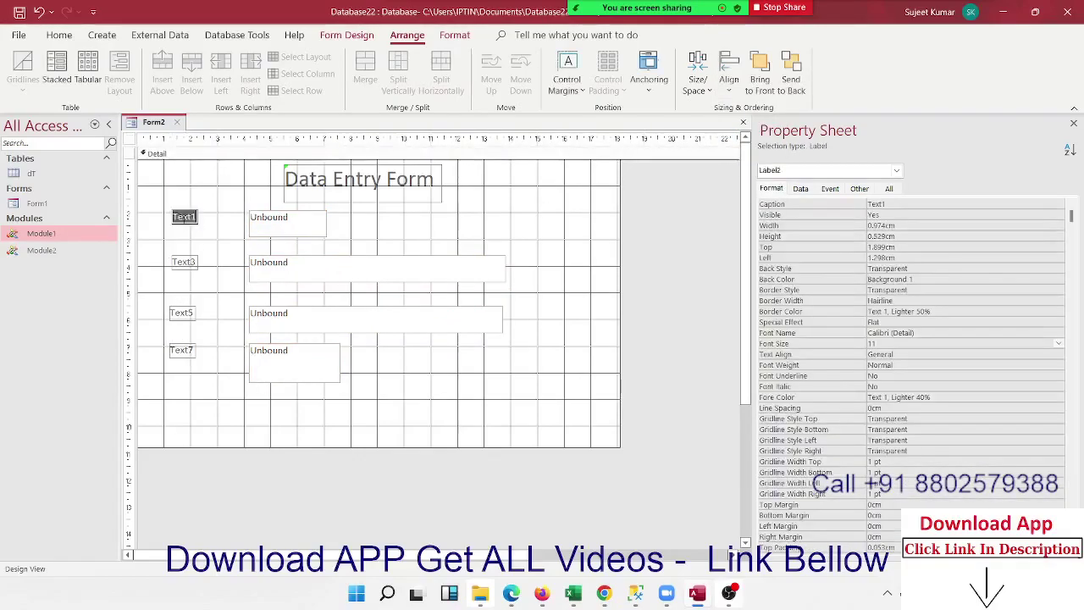
pyautogui.write('Sr')
pyautogui.click(184, 262)
pyautogui.doubleClick(184, 262)
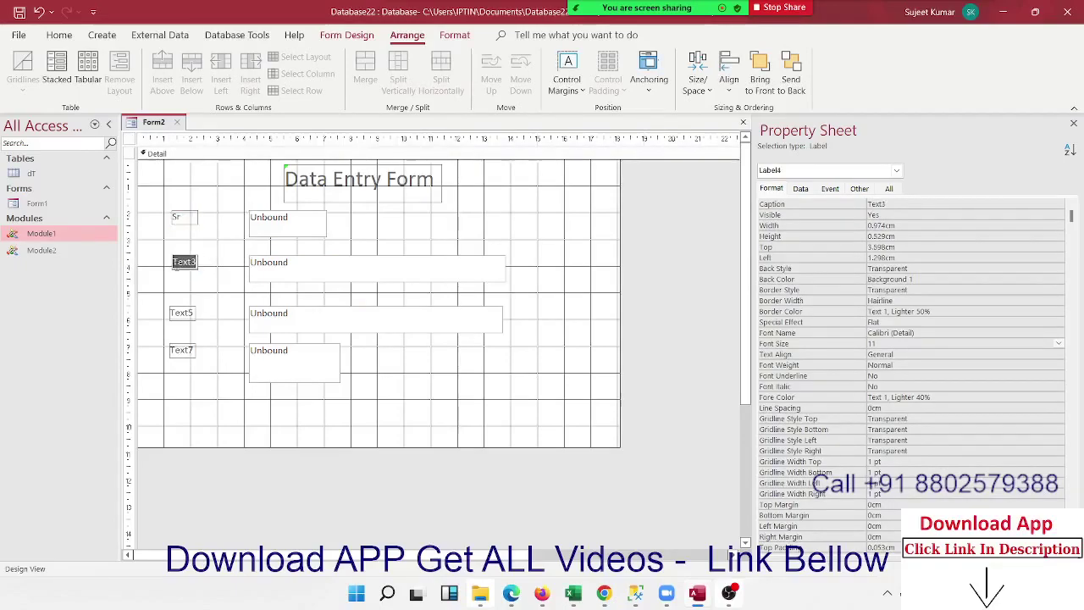
pyautogui.write('NAme')
pyautogui.press('BackSpace')
pyautogui.press('BackSpace')
pyautogui.write('a')
# Caption the remaining two text-box labels City and Amt
pyautogui.click(178, 318)
pyautogui.doubleClick(179, 317)
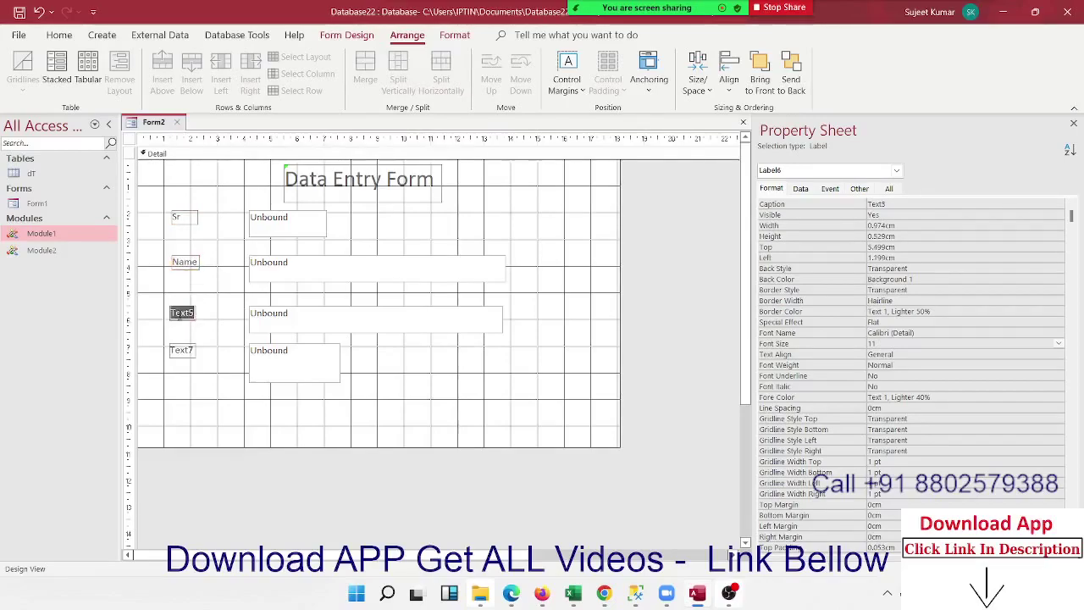
pyautogui.write('Ro')
pyautogui.click(194, 354)
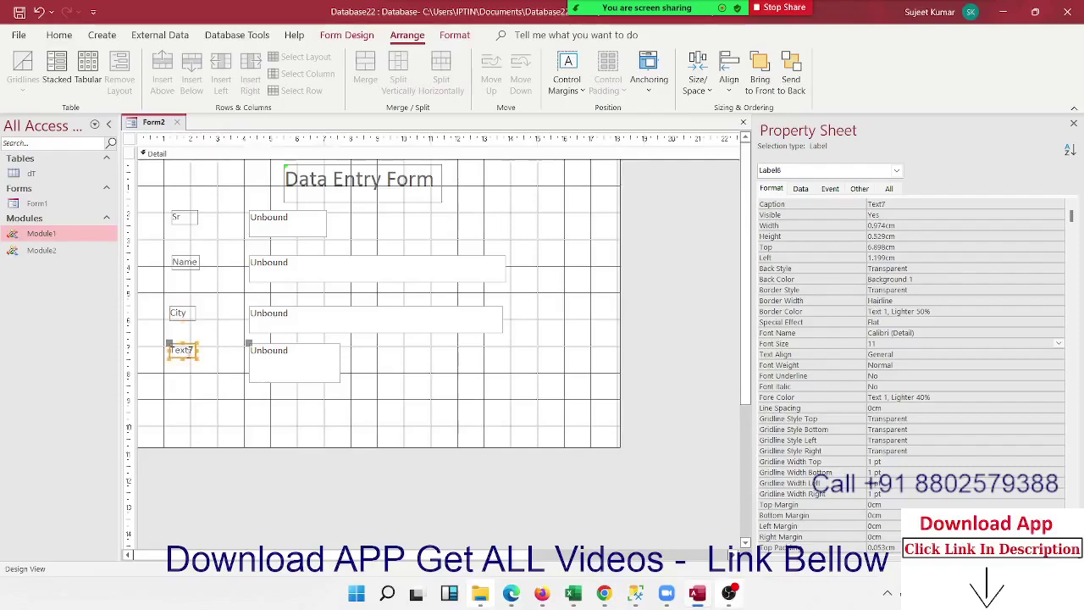
pyautogui.doubleClick(183, 350)
pyautogui.write('Amt')
pyautogui.click(260, 417)
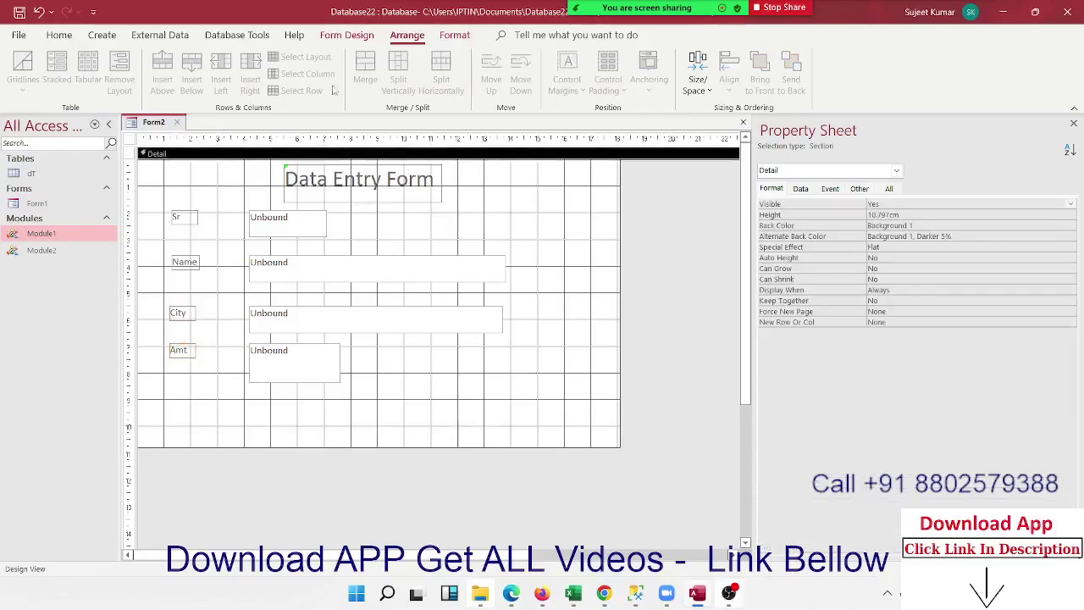
pyautogui.click(284, 379)
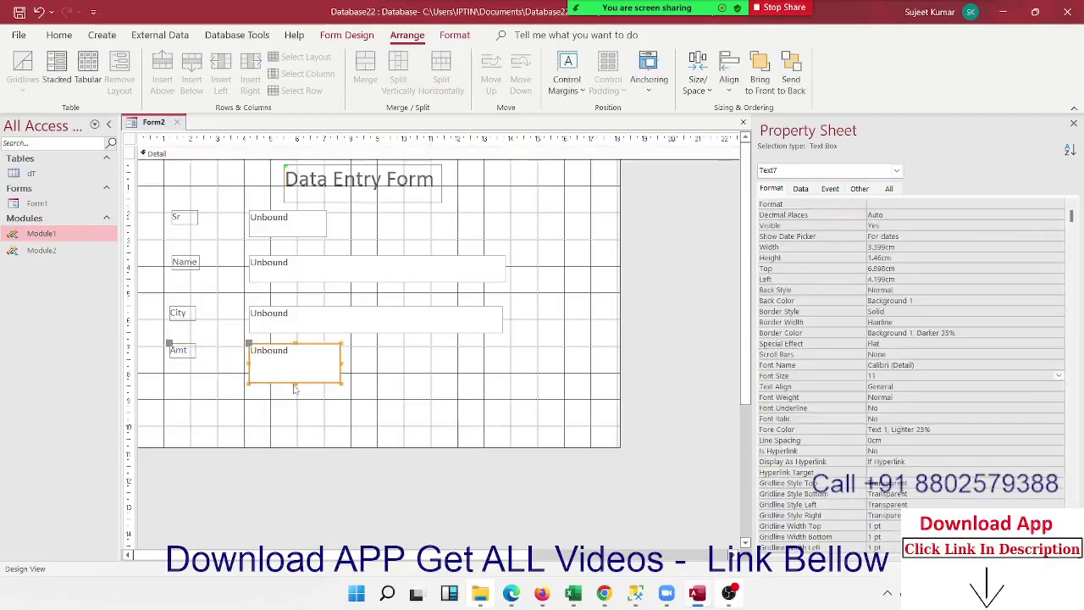
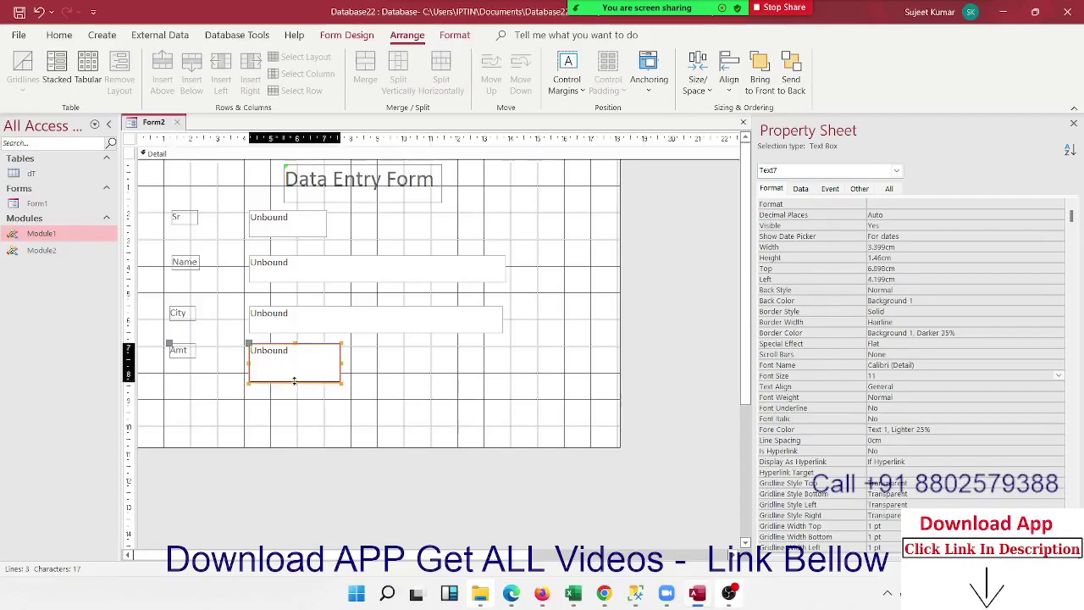
# Shorten the Amt text box and draw a command button below it, cancelling the wizard
pyautogui.moveTo(294, 383); pyautogui.dragTo(295, 373)
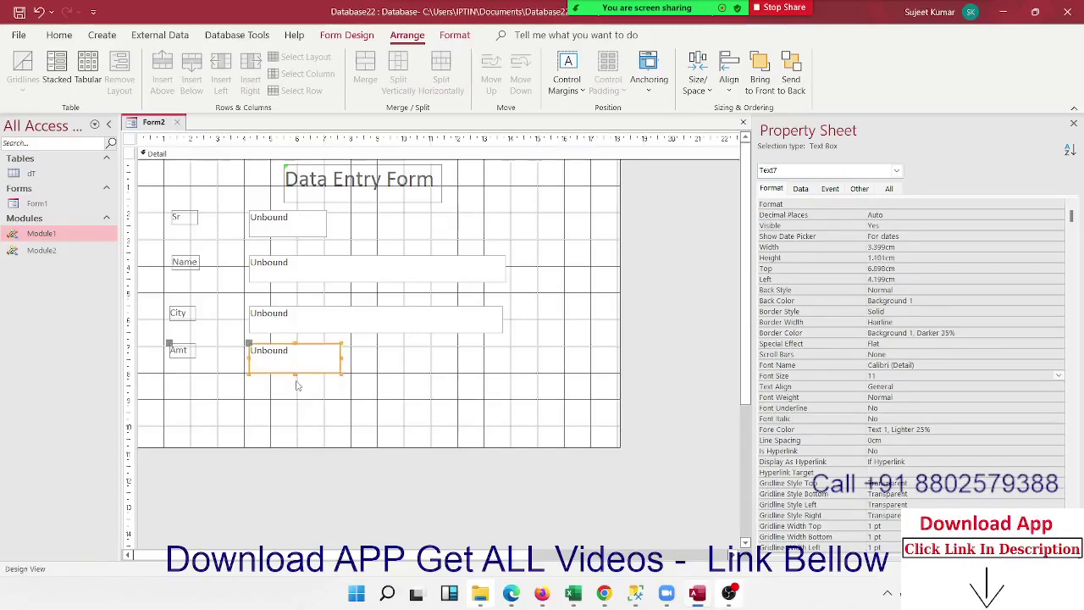
pyautogui.click(369, 395)
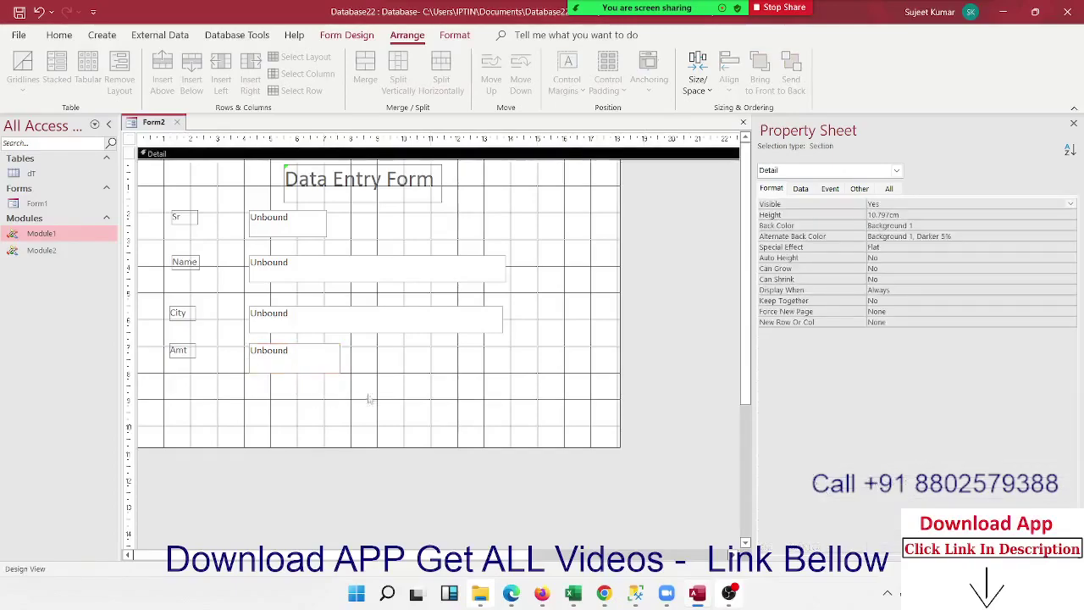
pyautogui.click(346, 34)
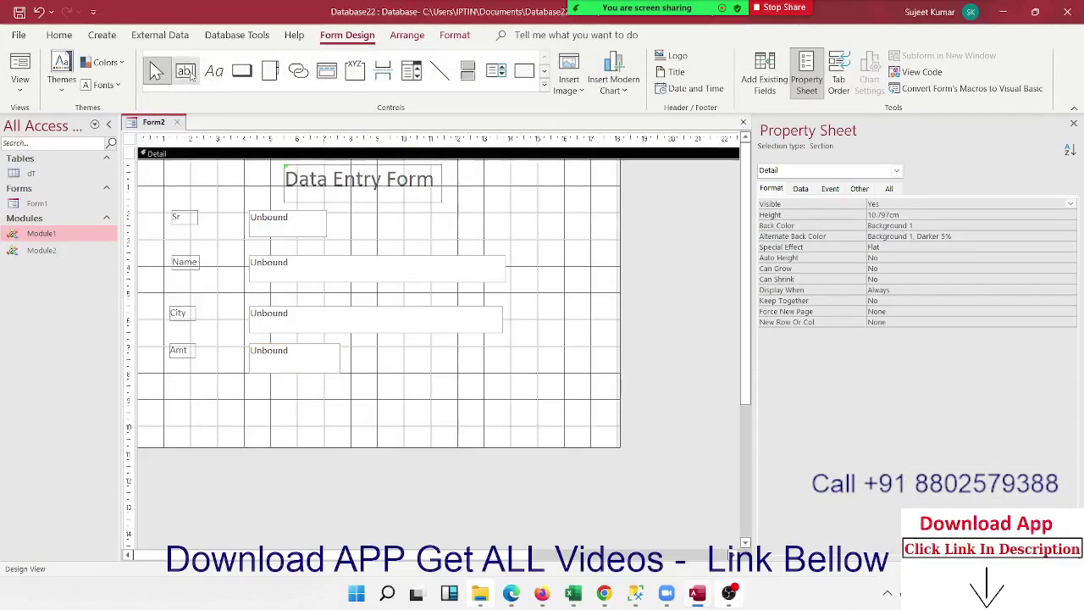
pyautogui.click(240, 73)
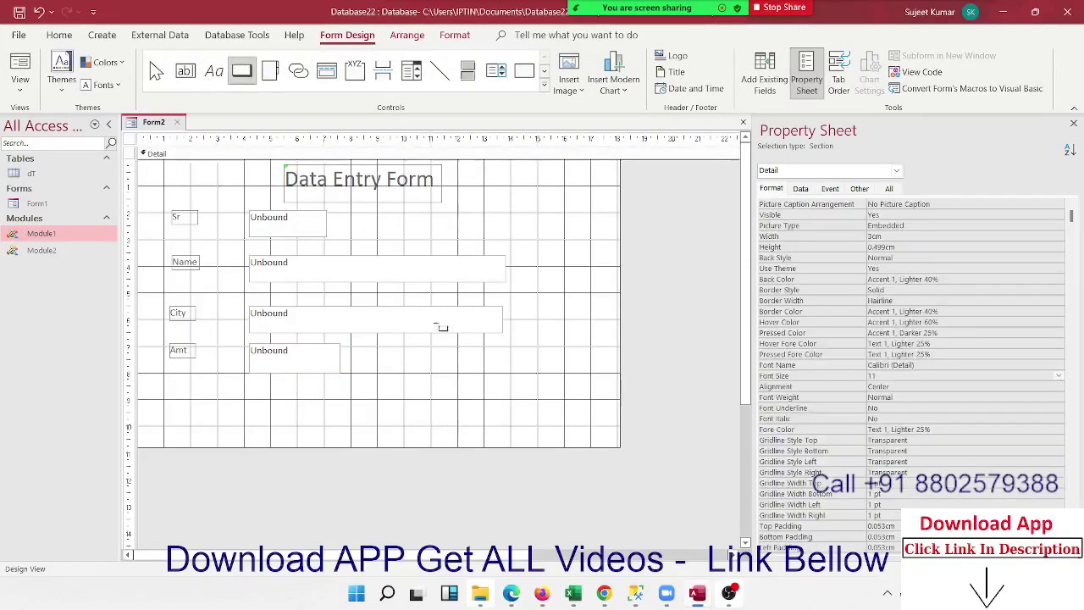
pyautogui.moveTo(371, 380); pyautogui.dragTo(460, 410)
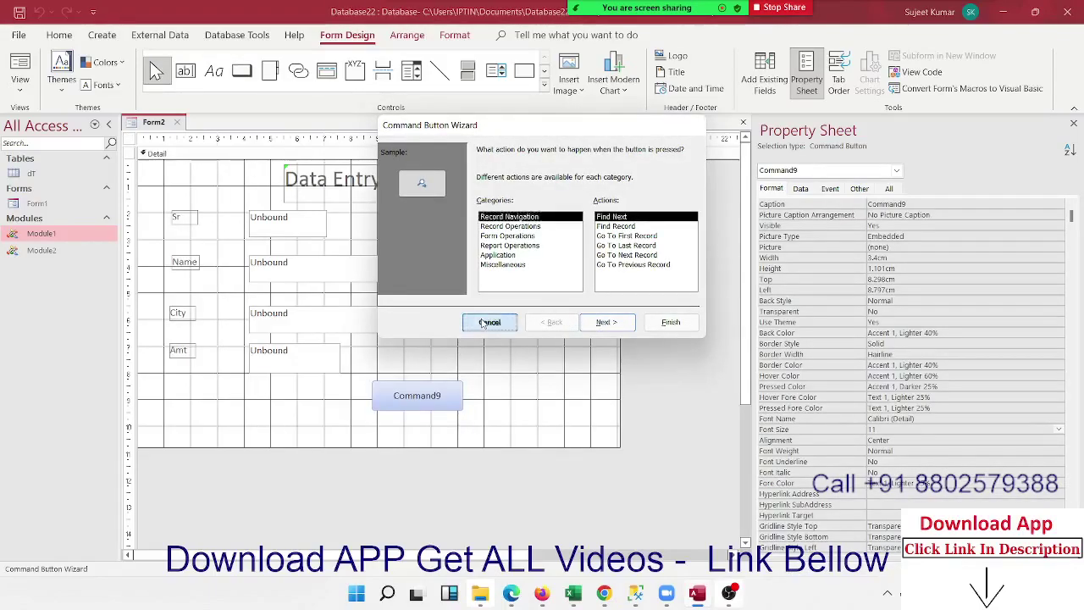
pyautogui.click(489, 321)
# Caption the new button 'Save in SQL-DB'
pyautogui.click(415, 391)
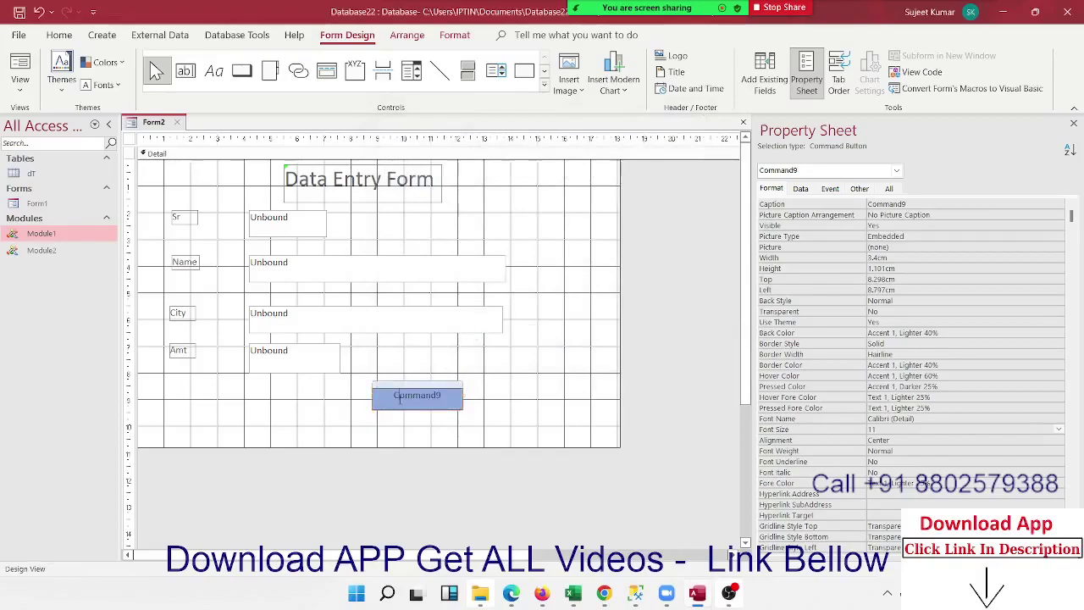
pyautogui.press('BackSpace')
pyautogui.press('BackSpace')
pyautogui.press('BackSpace')
pyautogui.press('BackSpace')
pyautogui.press('BackSpace')
pyautogui.press('BackSpace')
pyautogui.write('n')
pyautogui.write(' SSSS')
pyautogui.press('BackSpace')
pyautogui.press('BackSpace')
pyautogui.press('BackSpace')
pyautogui.write('QL')
pyautogui.write(' DB')
pyautogui.click(464, 424)
# Set the button's On Click to [Event Procedure] and open its code builder
pyautogui.click(449, 405)
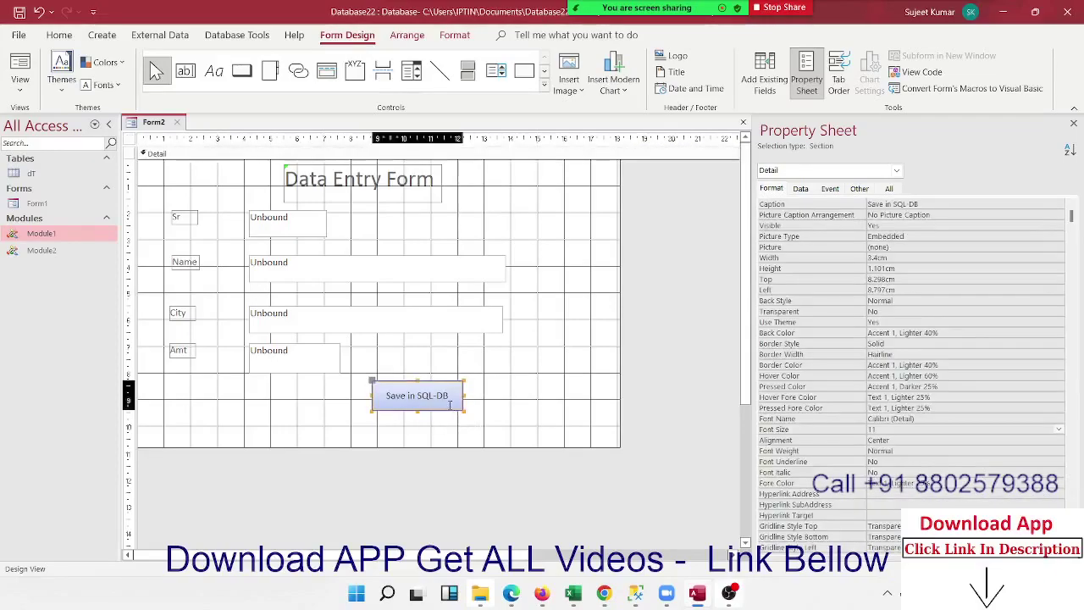
pyautogui.click(832, 190)
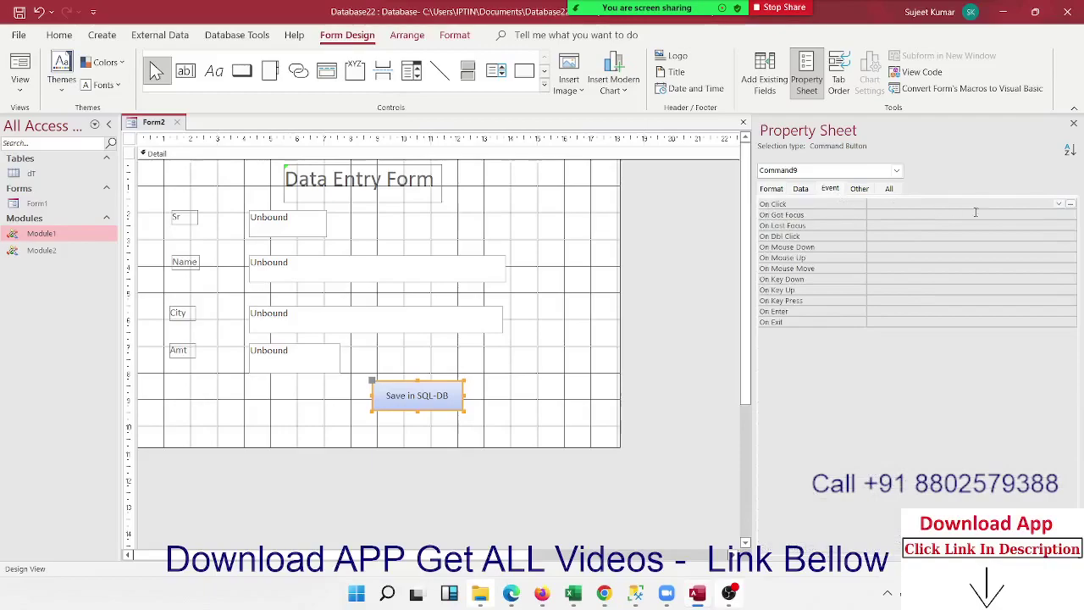
pyautogui.click(1058, 204)
pyautogui.click(988, 217)
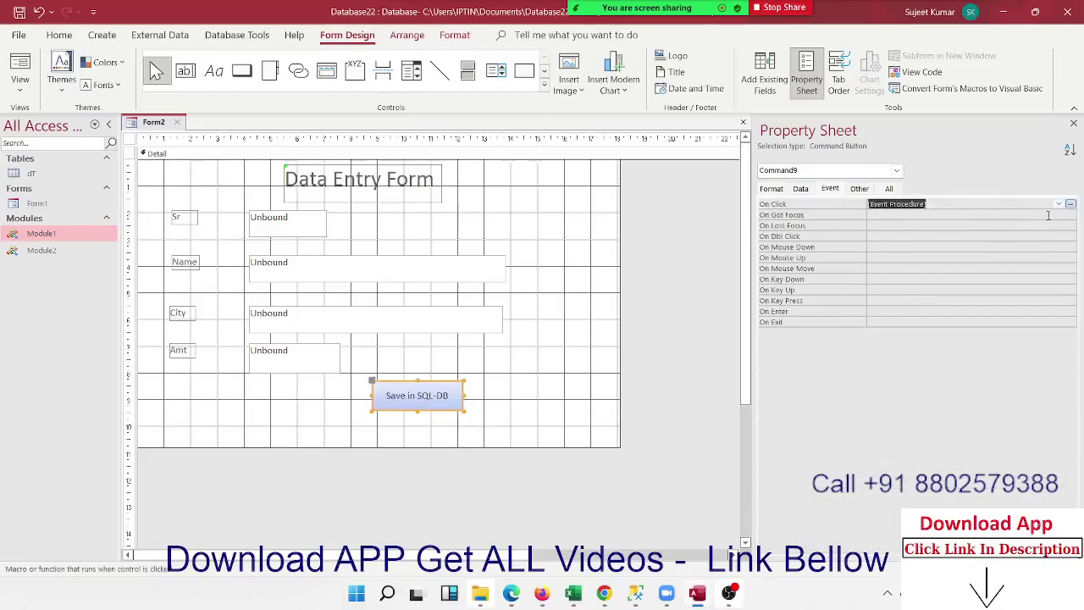
pyautogui.click(1070, 206)
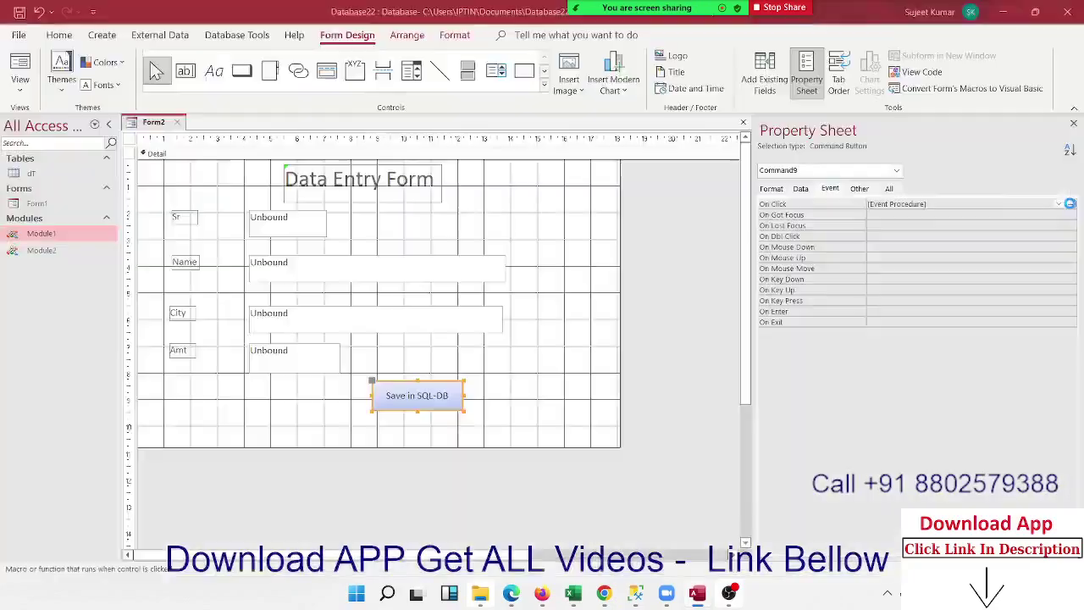
# Paste the copied Excel saveData_SQL code into the Command9_Click procedure
pyautogui.press('Return')
pyautogui.press('Return')
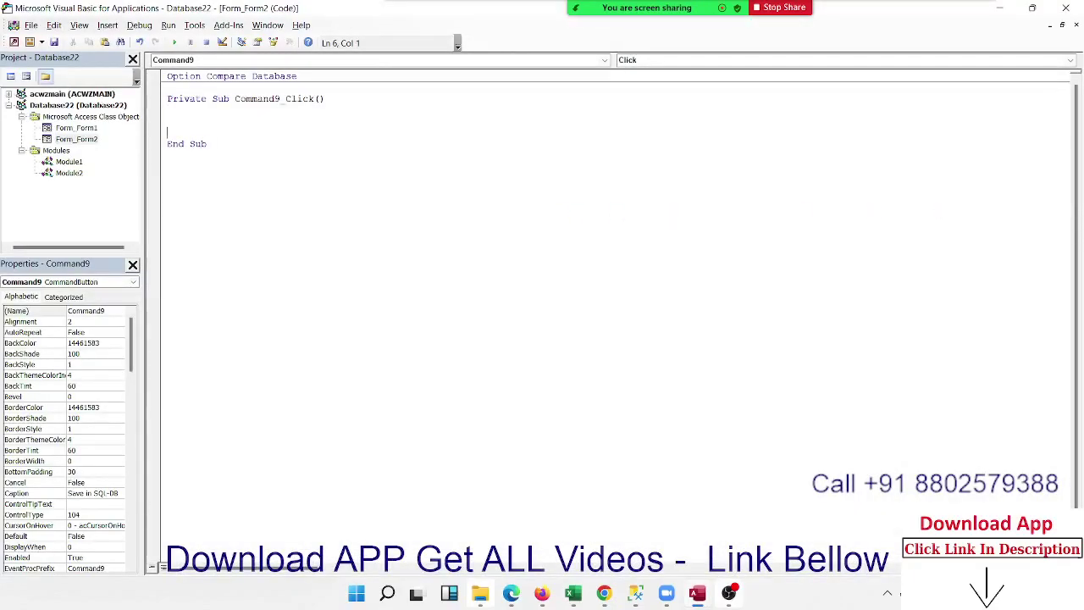
pyautogui.moveTo(574, 598)
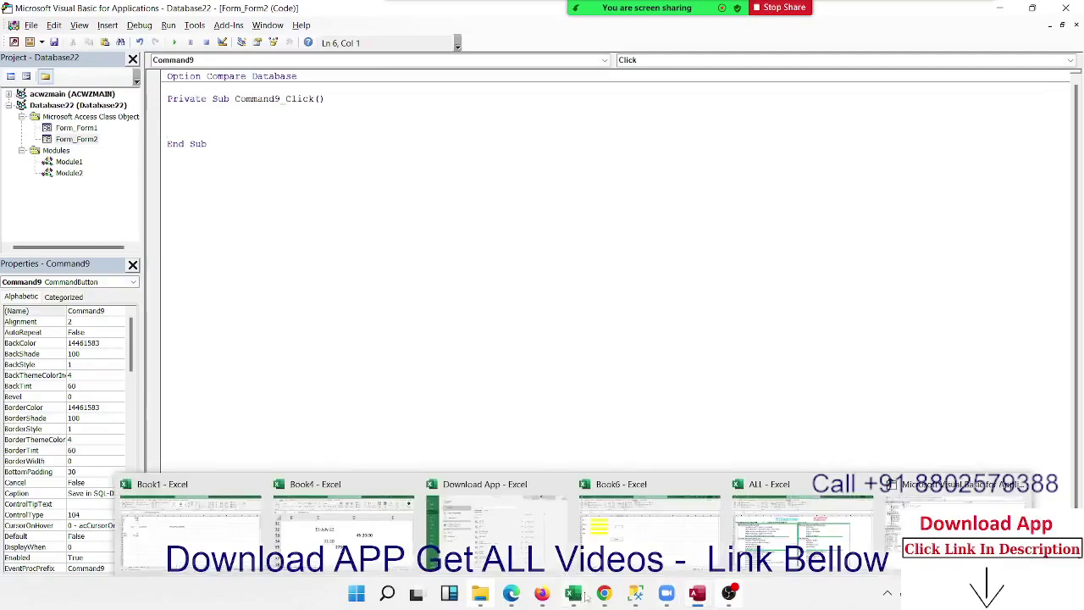
pyautogui.click(957, 517)
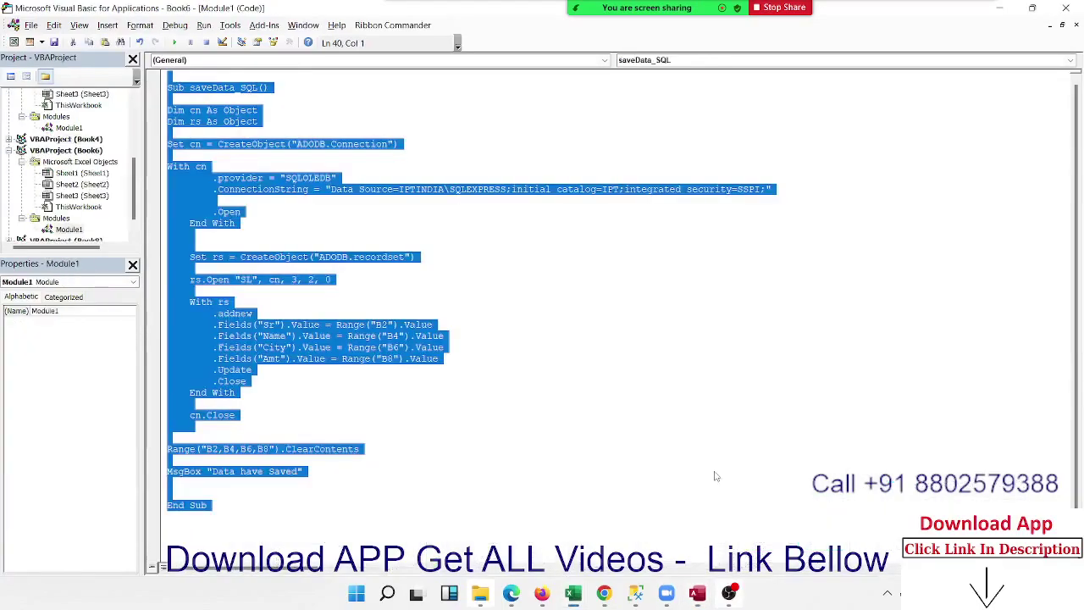
pyautogui.click(714, 476)
pyautogui.hotkey('alt', 'Tab')
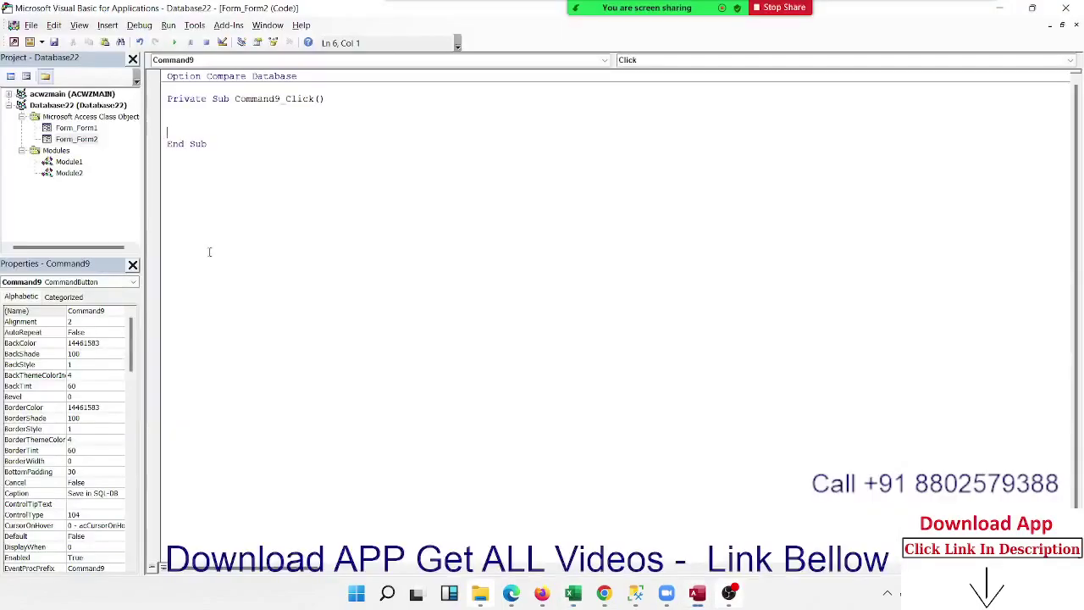
pyautogui.hotkey('ctrl', 'v')
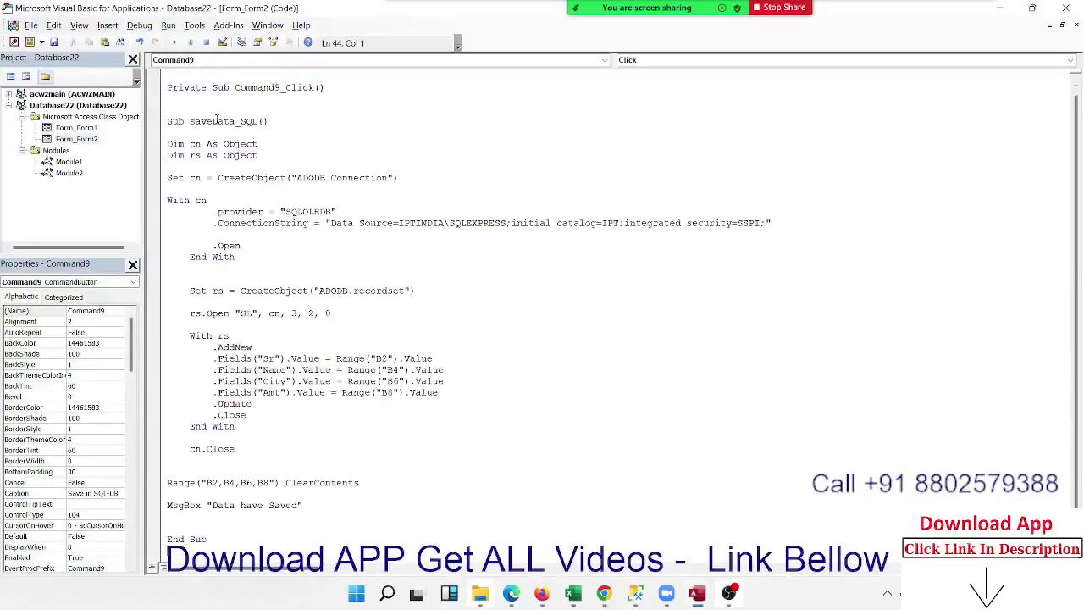
# Delete the extra Sub saveData_SQL header and the Range ClearContents line
pyautogui.moveTo(296, 120); pyautogui.dragTo(148, 126)
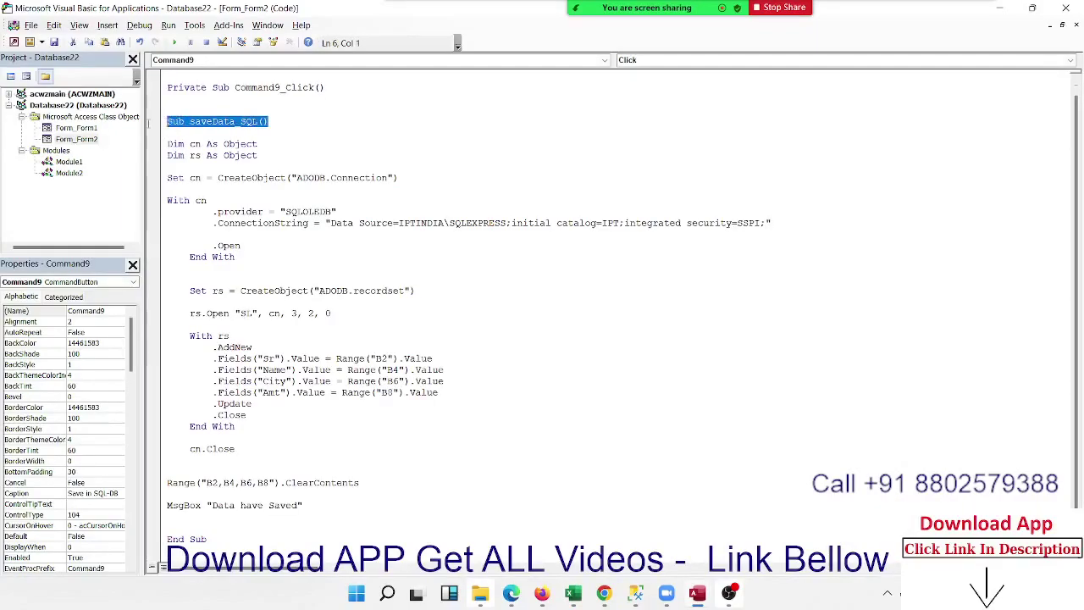
pyautogui.press('Delete')
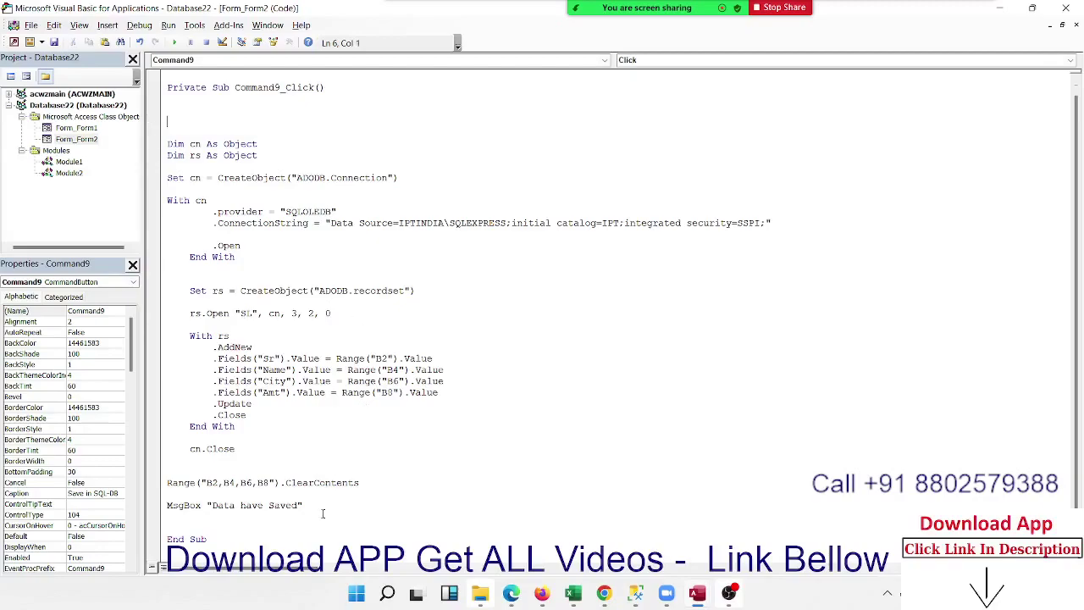
pyautogui.moveTo(361, 482); pyautogui.dragTo(165, 483)
pyautogui.press('Delete')
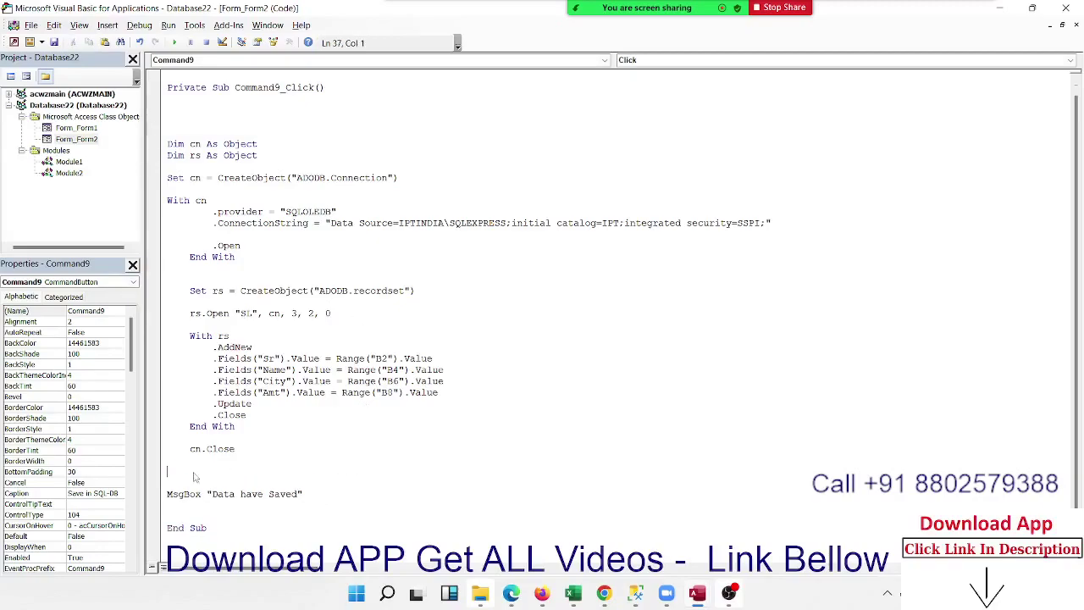
pyautogui.scroll(-1, 194, 477)
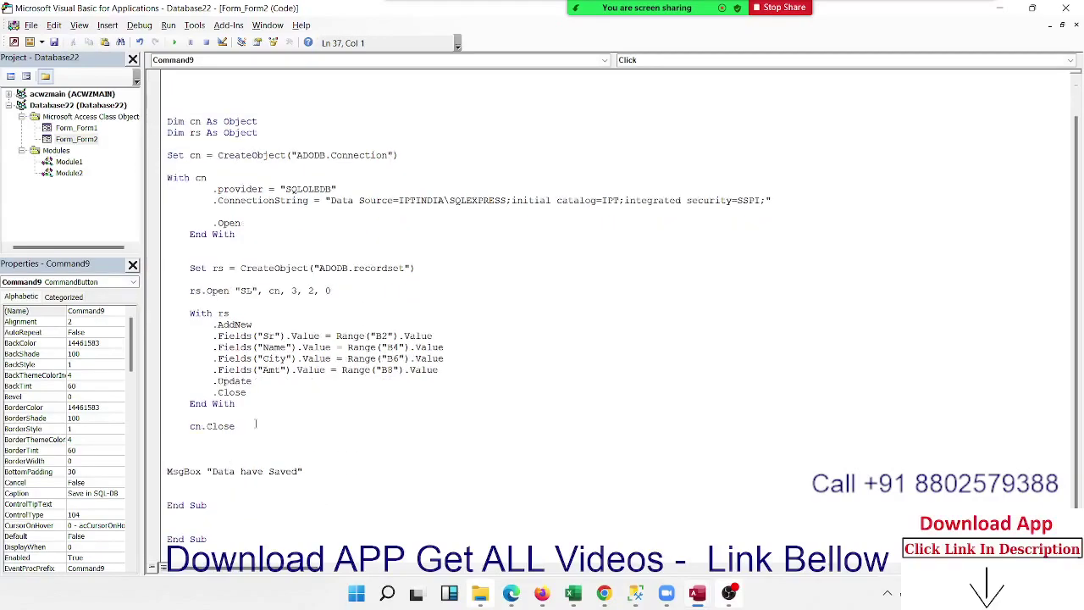
# Return from the VBA editor to the Access form design
pyautogui.hotkey('alt', 'Tab')
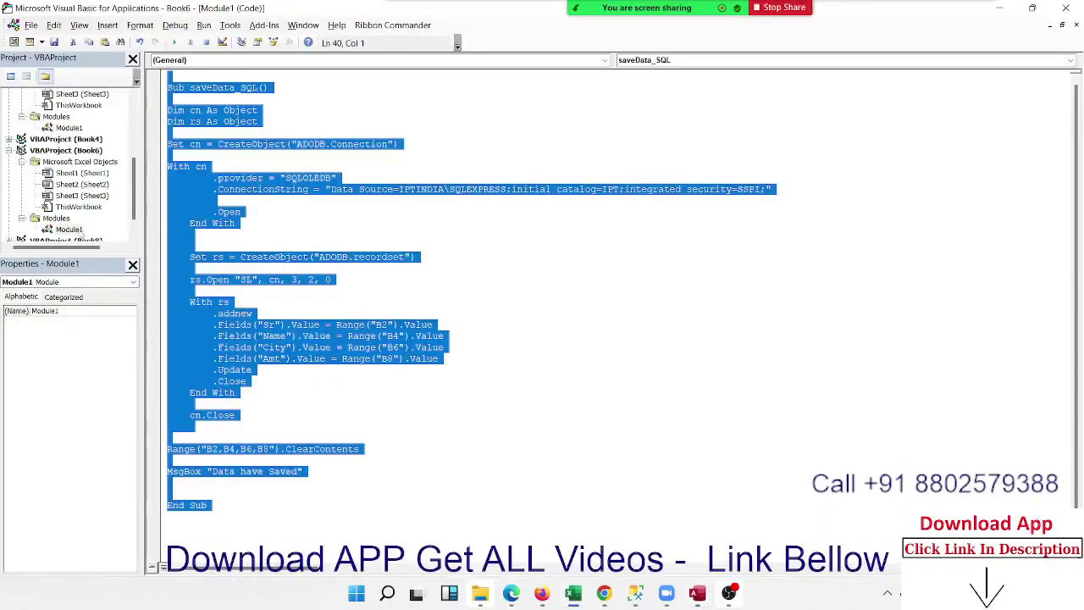
pyautogui.click(161, 280)
pyautogui.hotkey('alt', 'Tab')
pyautogui.press('Tab')
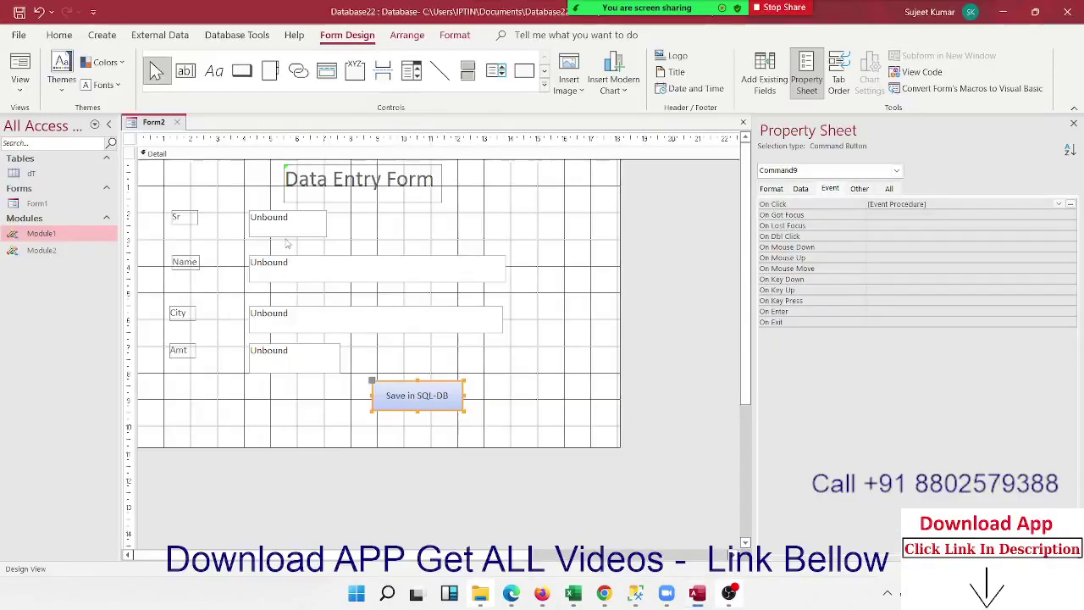
# In the Property Sheet, name the Sr box SR and the Name box NM
pyautogui.click(286, 230)
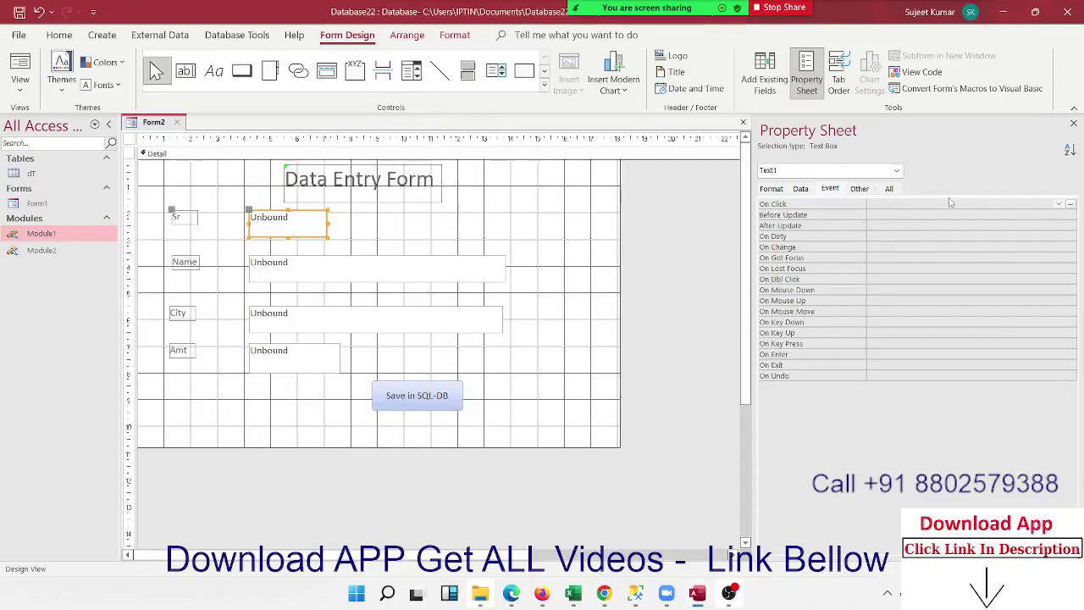
pyautogui.click(886, 191)
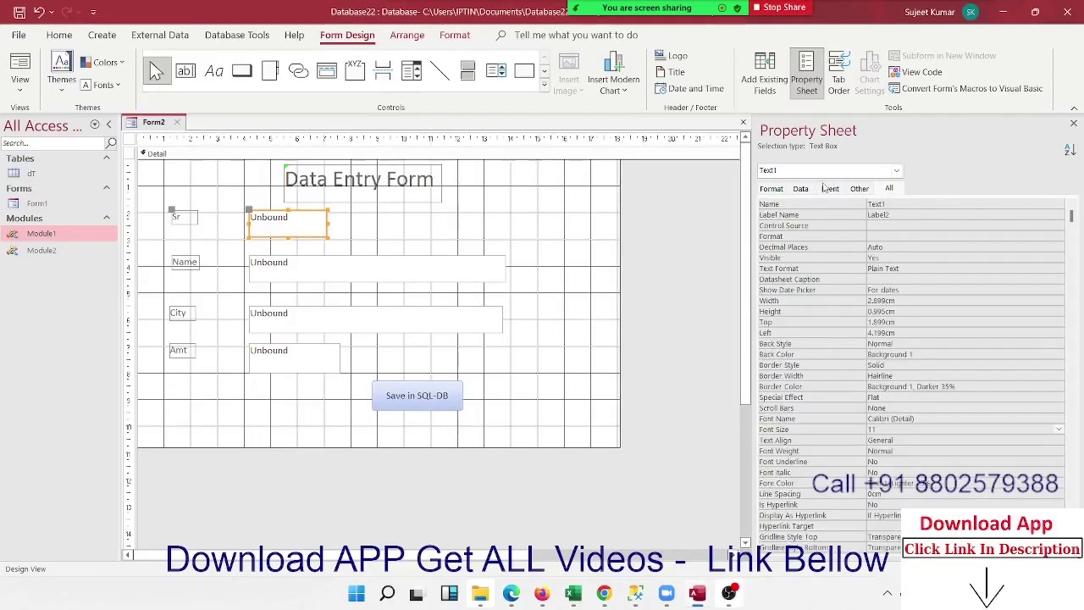
pyautogui.doubleClick(888, 204)
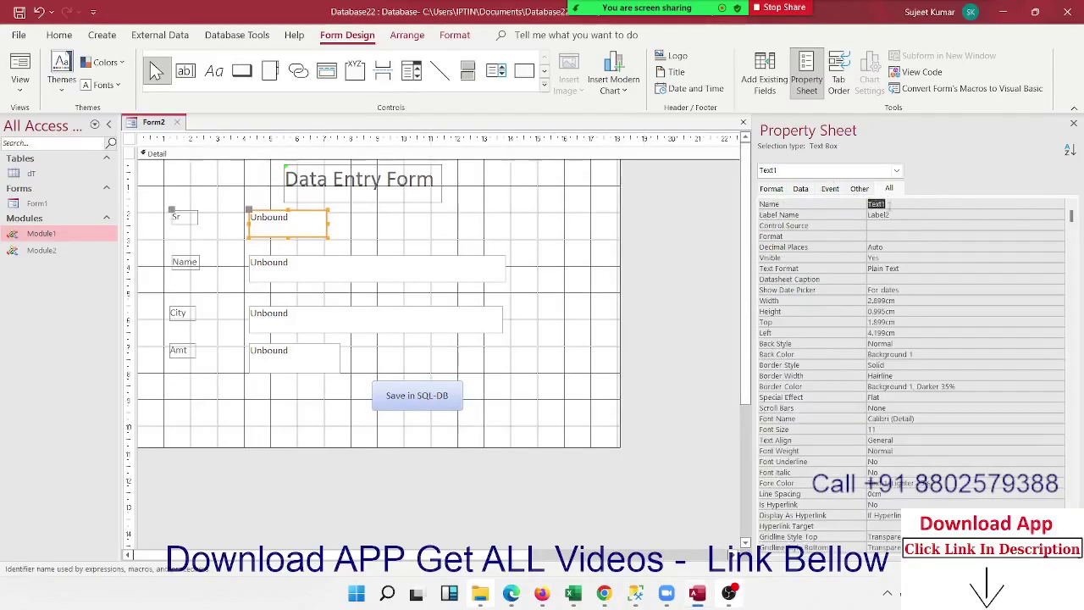
pyautogui.write('SR')
pyautogui.press('Return')
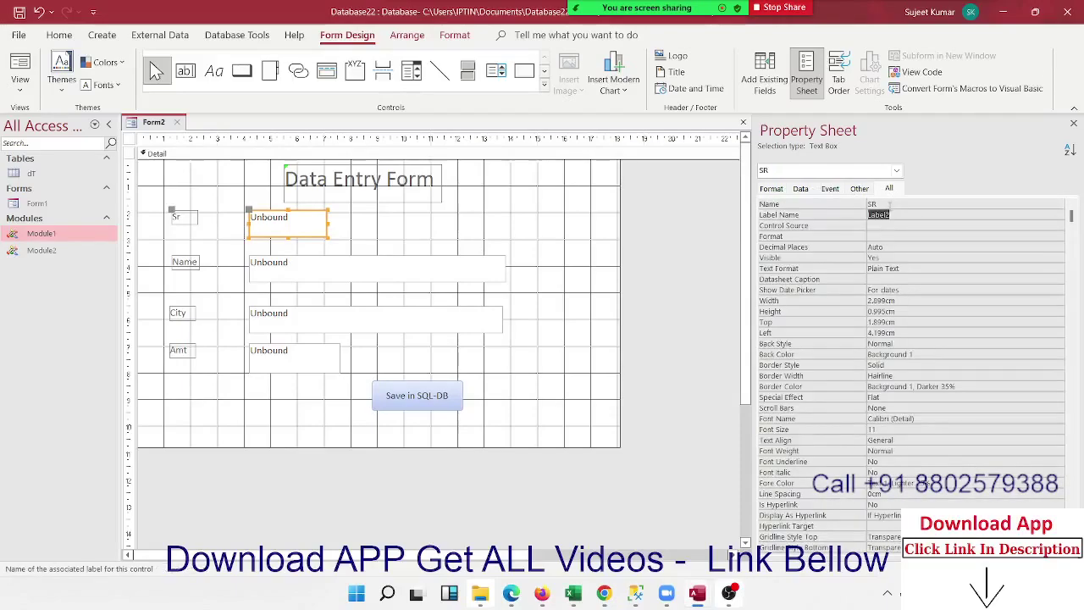
pyautogui.click(365, 269)
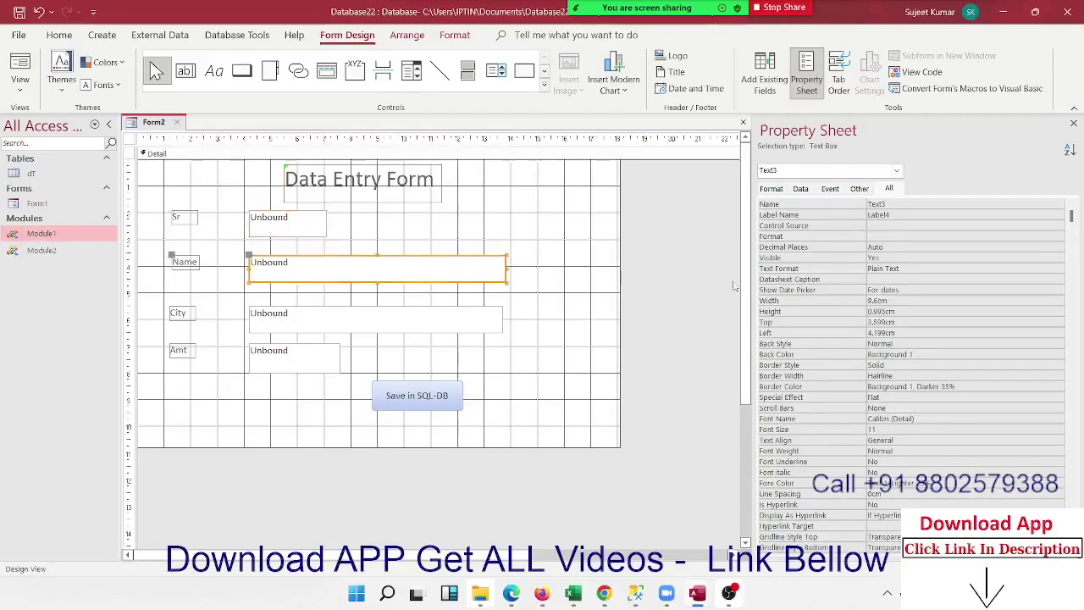
pyautogui.doubleClick(876, 204)
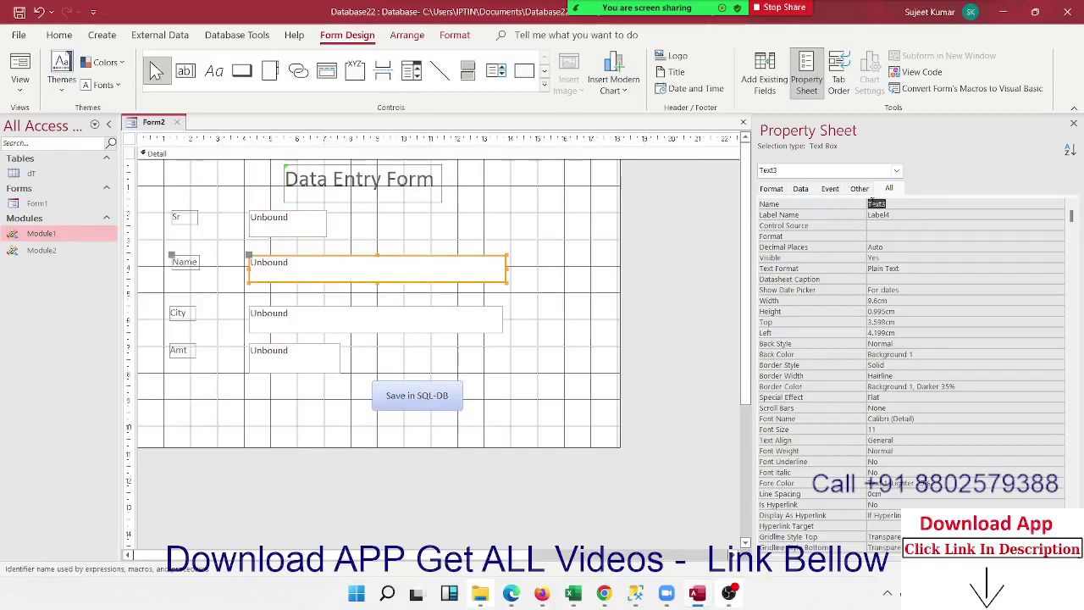
pyautogui.write('NM')
pyautogui.press('Return')
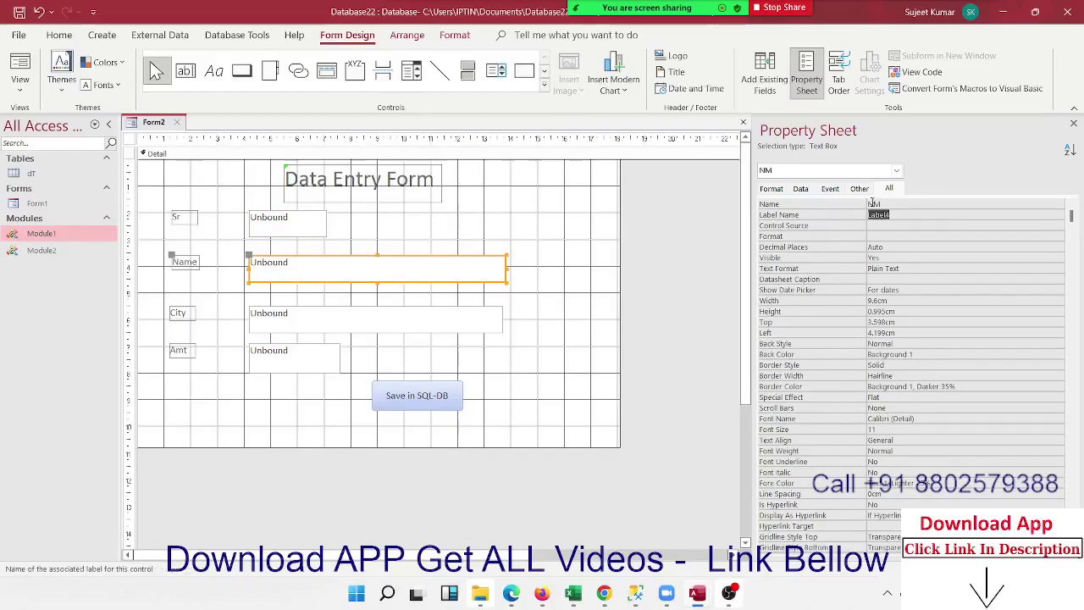
# Rename the City text box to CT and the Amt text box to Amt
pyautogui.click(390, 322)
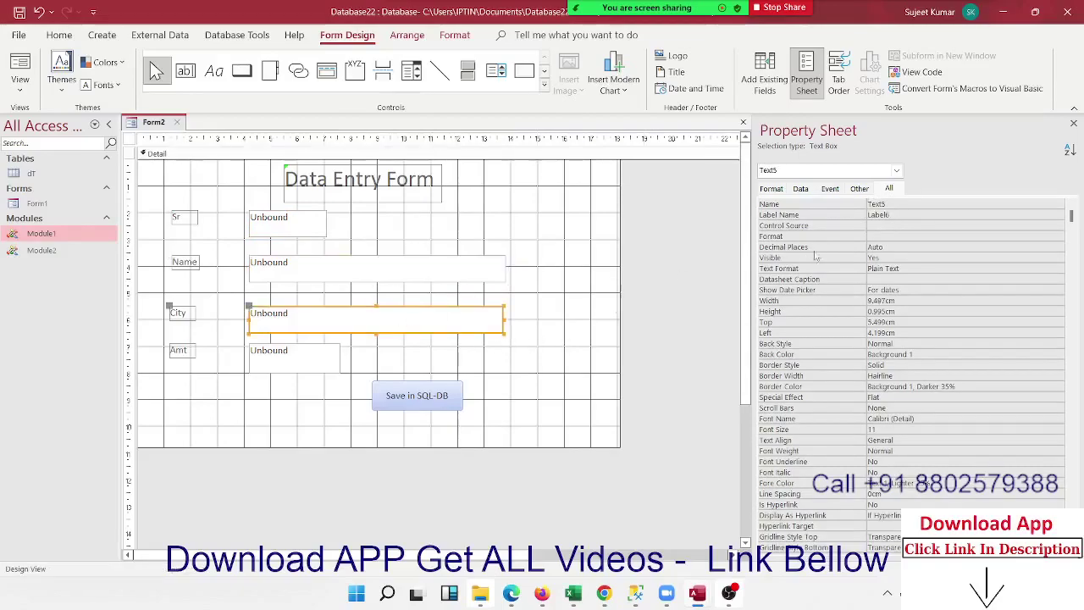
pyautogui.click(898, 214)
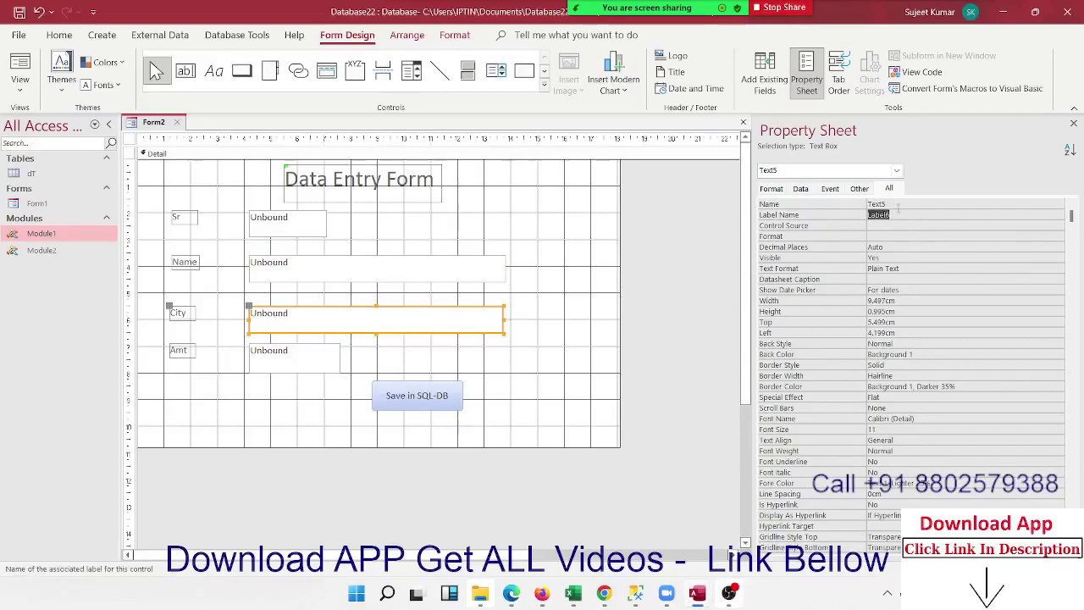
pyautogui.click(897, 204)
pyautogui.write('CT')
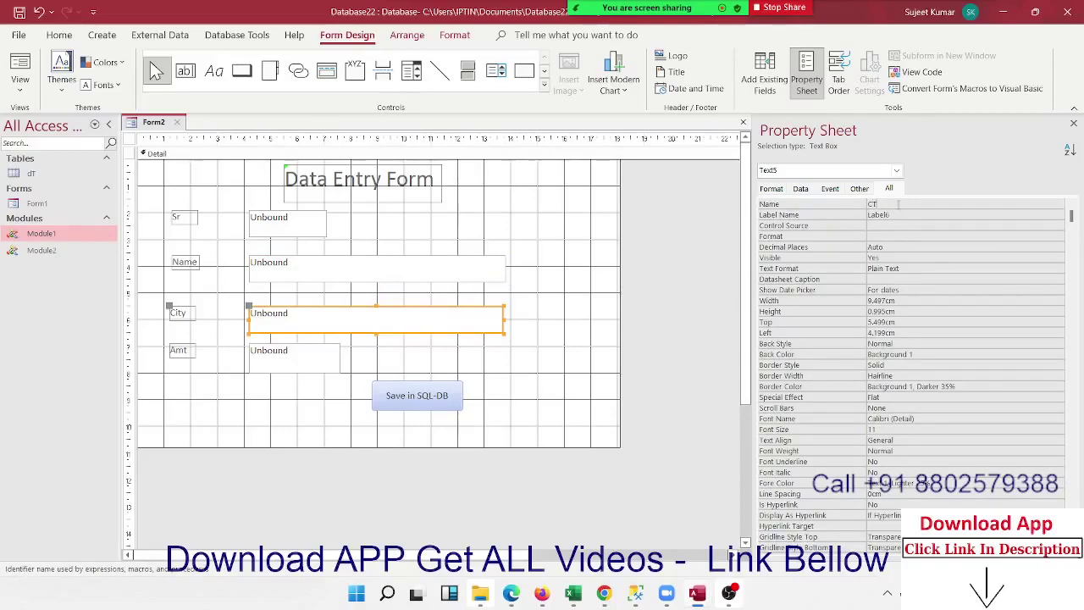
pyautogui.press('Return')
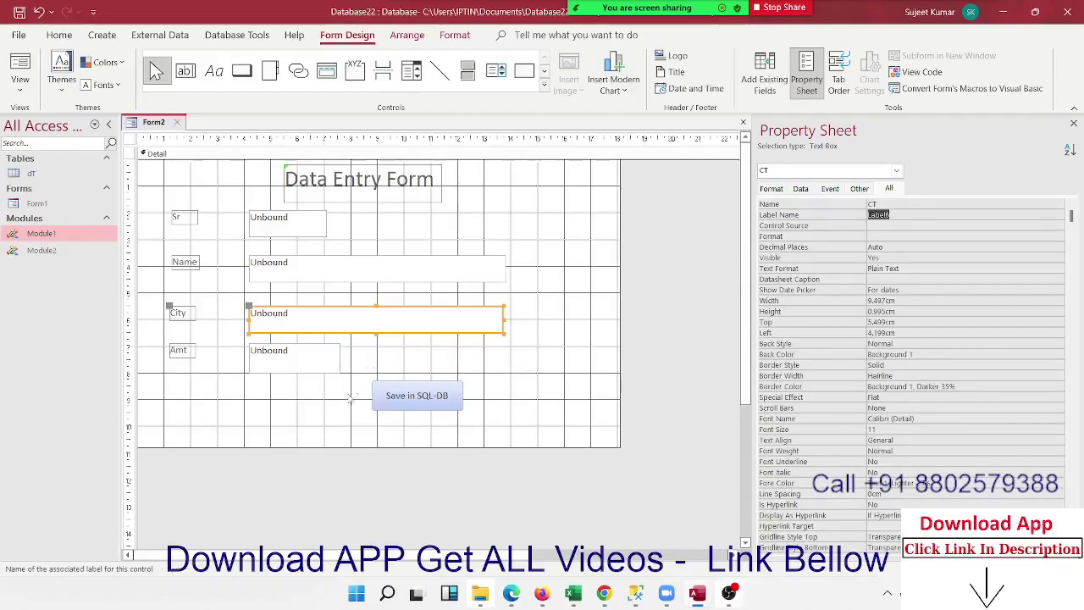
pyautogui.click(267, 353)
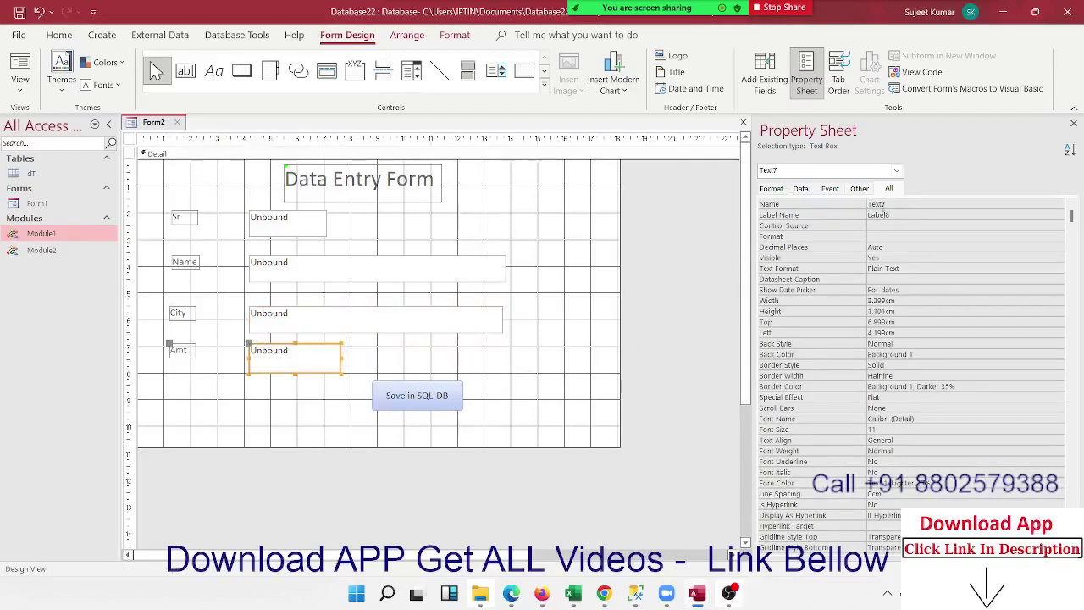
pyautogui.click(880, 204)
pyautogui.doubleClick(877, 204)
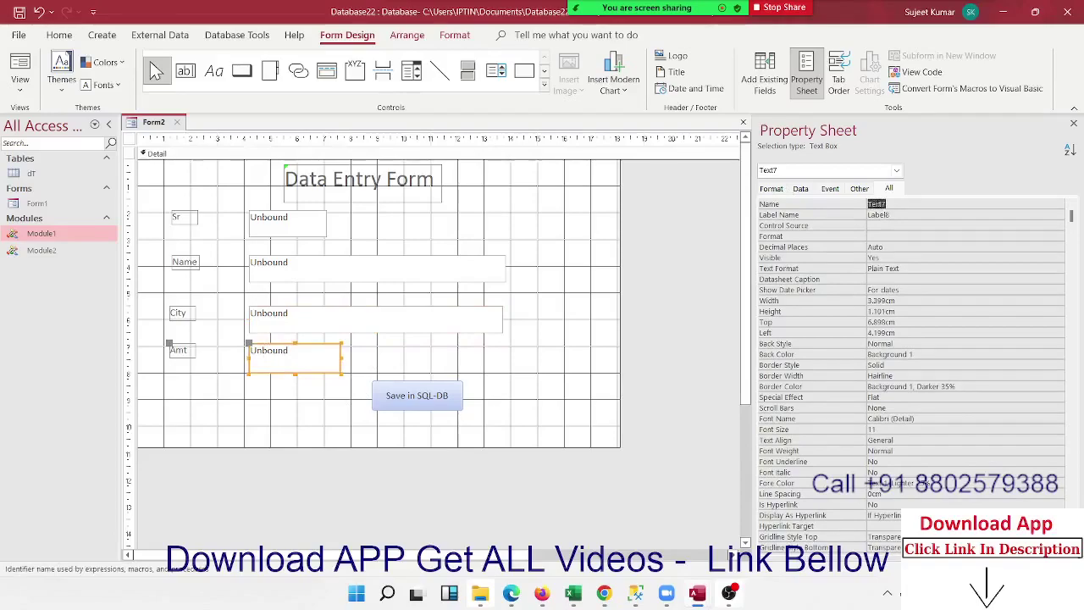
pyautogui.write('Amt')
pyautogui.press('Tab')
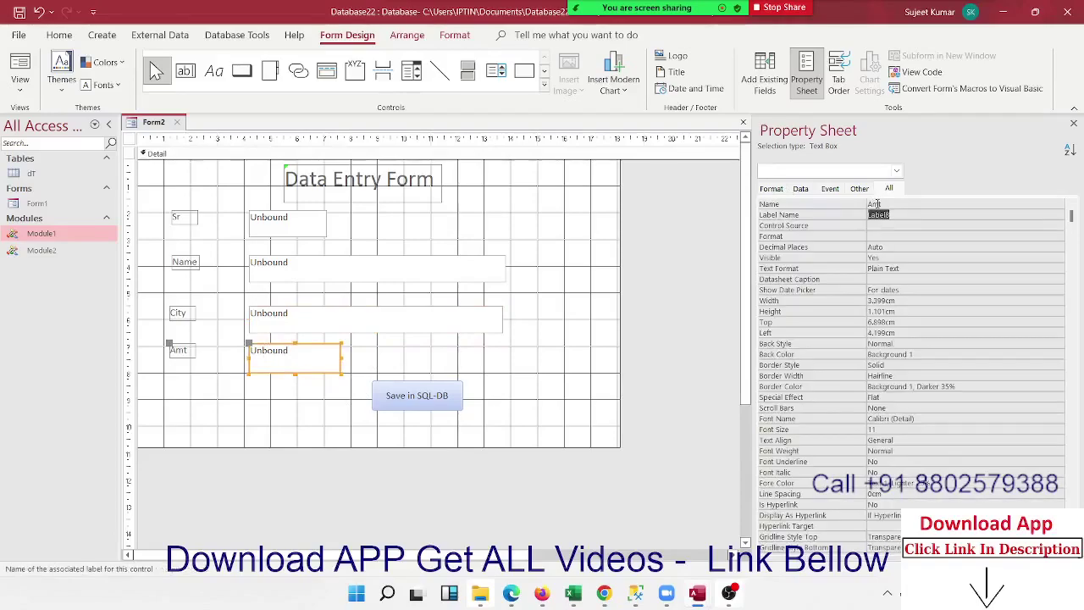
pyautogui.click(288, 413)
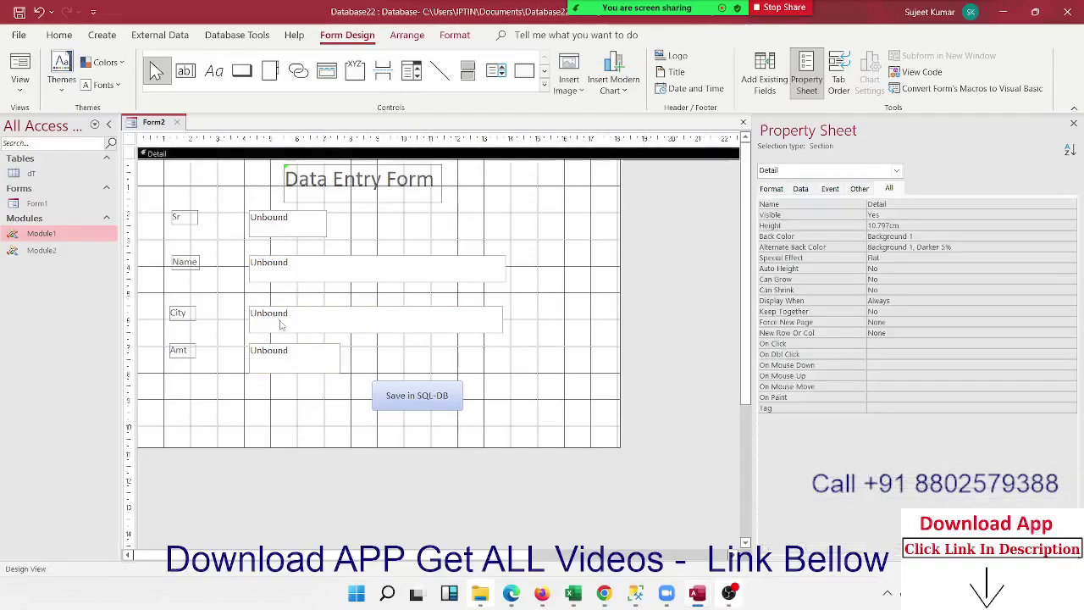
pyautogui.hotkey('alt', 'Tab')
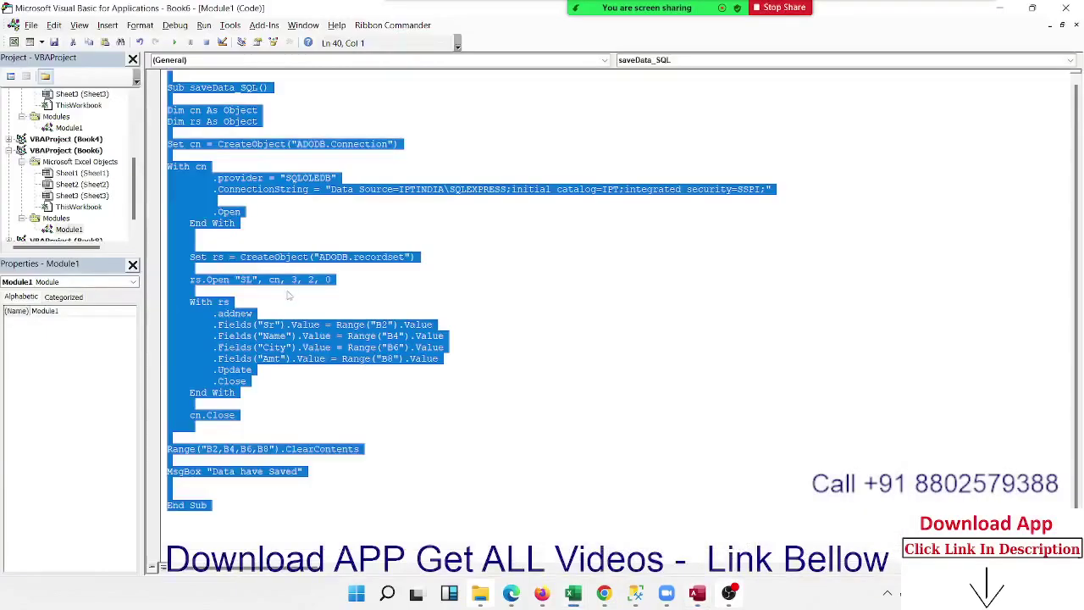
# Try replacing the Sr line's Range("B2").Value in the Excel macro, then undo to restore it
pyautogui.click(288, 291)
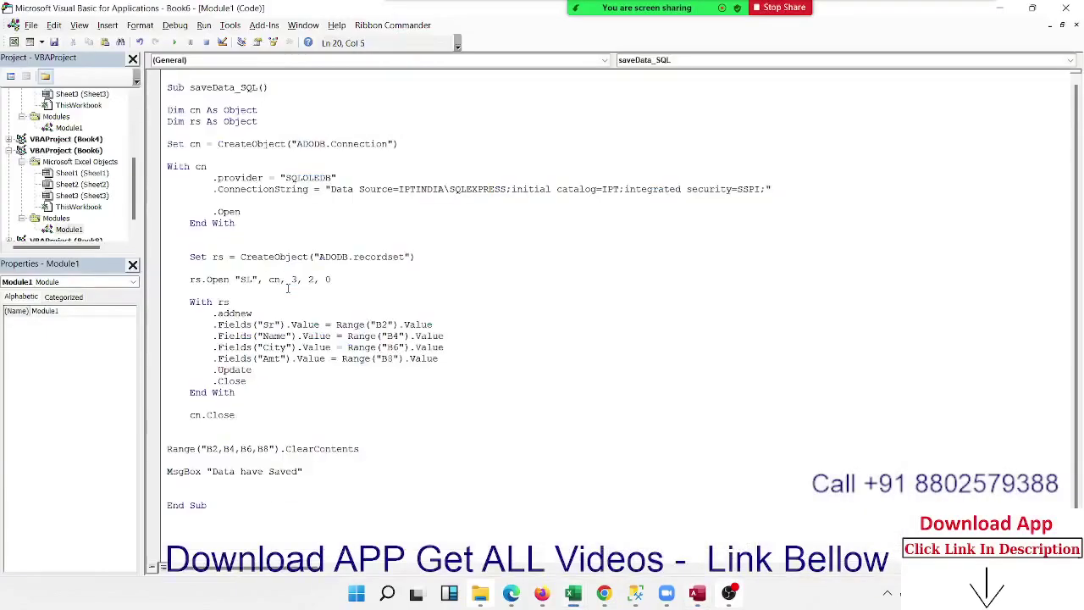
pyautogui.click(214, 210)
pyautogui.moveTo(336, 325); pyautogui.dragTo(432, 324)
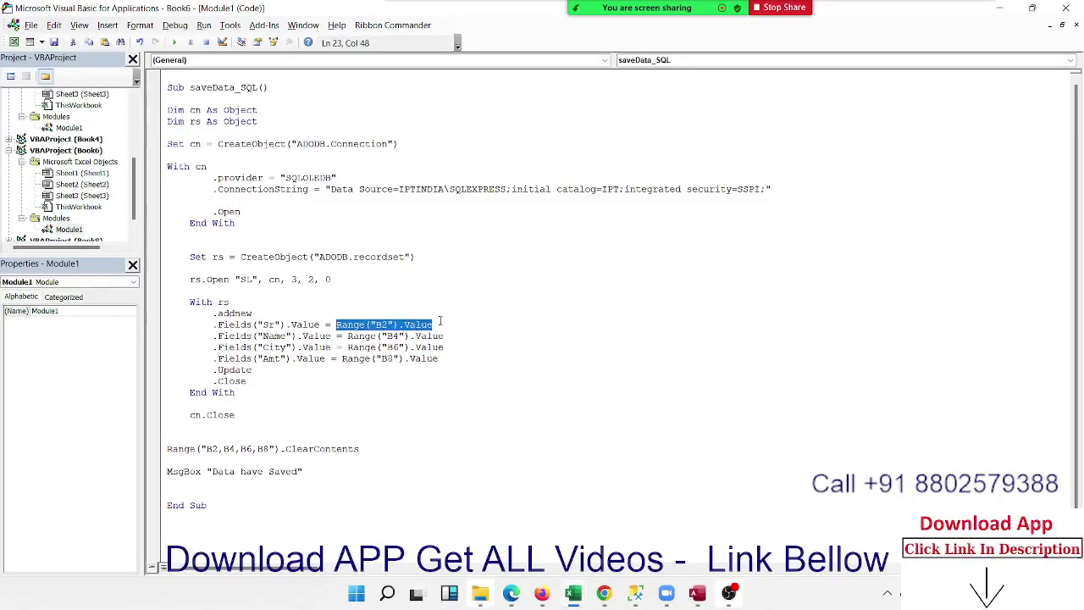
pyautogui.press('Delete')
pyautogui.write('fo')
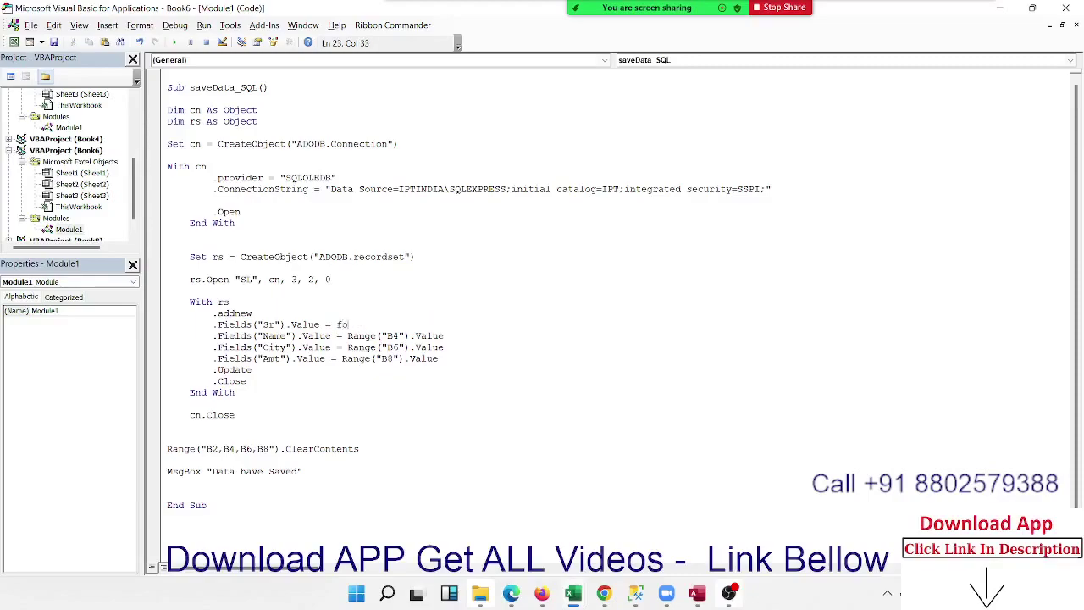
pyautogui.write('r')
pyautogui.press('BackSpace')
pyautogui.press('BackSpace')
pyautogui.press('BackSpace')
pyautogui.write('me.')
pyautogui.press('BackSpace')
pyautogui.write('e')
pyautogui.press('BackSpace')
pyautogui.press('BackSpace')
pyautogui.write('me')
pyautogui.press('BackSpace')
pyautogui.press('BackSpace')
pyautogui.hotkey('ctrl', 'z')
pyautogui.click(696, 592)
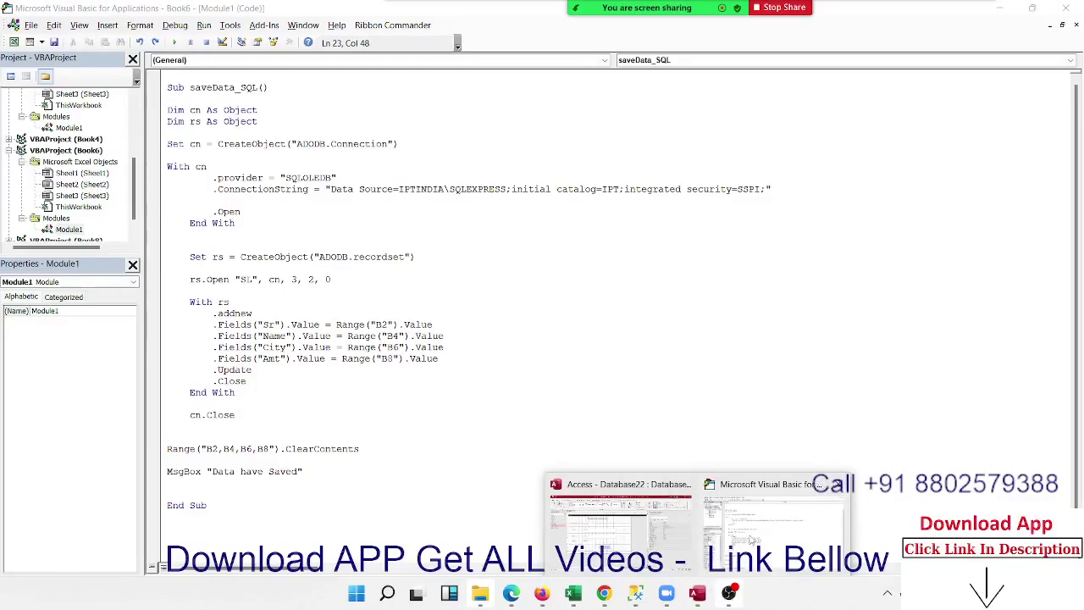
# In Command9_Click, replace the Sr and Name cell references with Me.SR.Value and Me.NM.Value
pyautogui.click(751, 539)
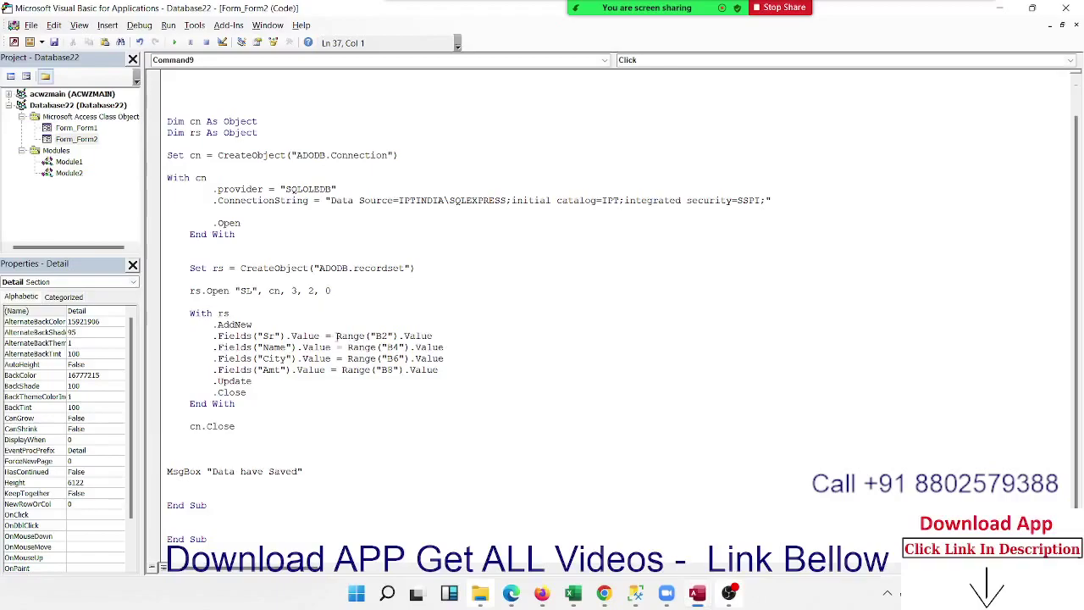
pyautogui.moveTo(337, 336); pyautogui.dragTo(466, 337)
pyautogui.write('me')
pyautogui.write('.')
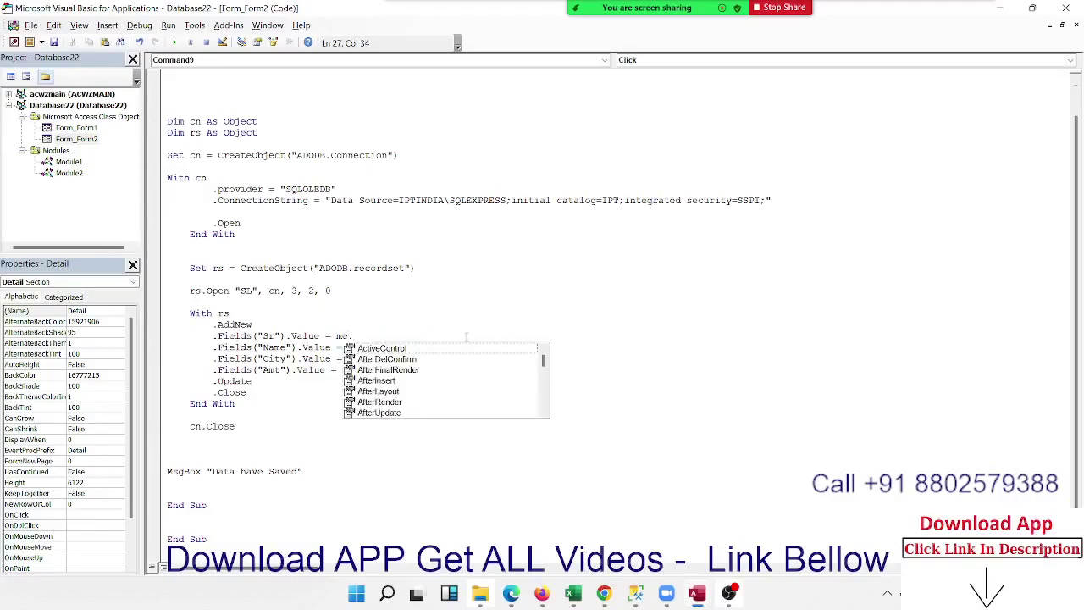
pyautogui.write('sr')
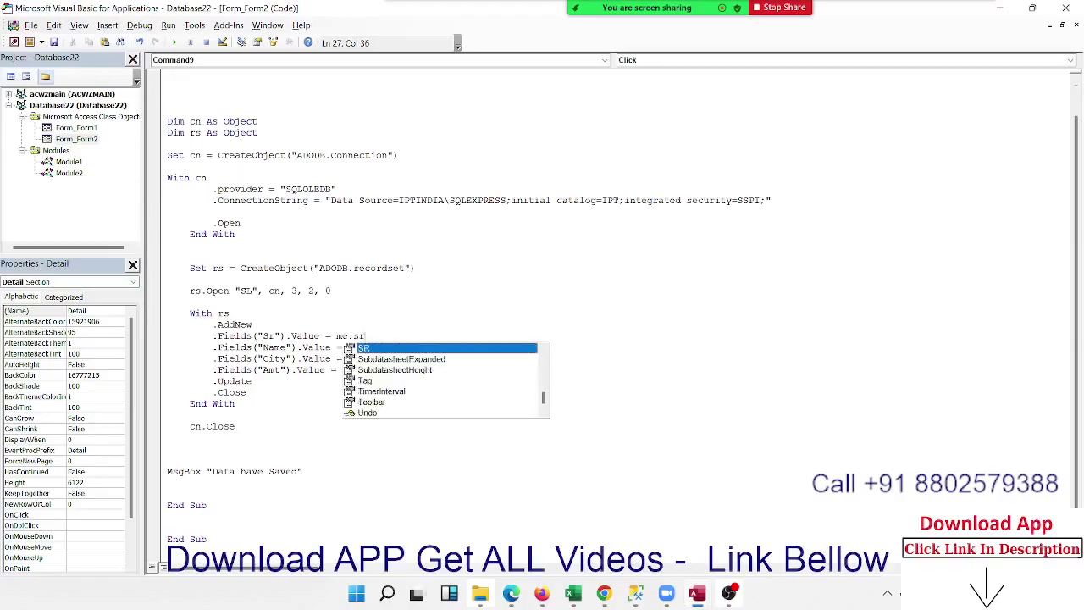
pyautogui.write('.')
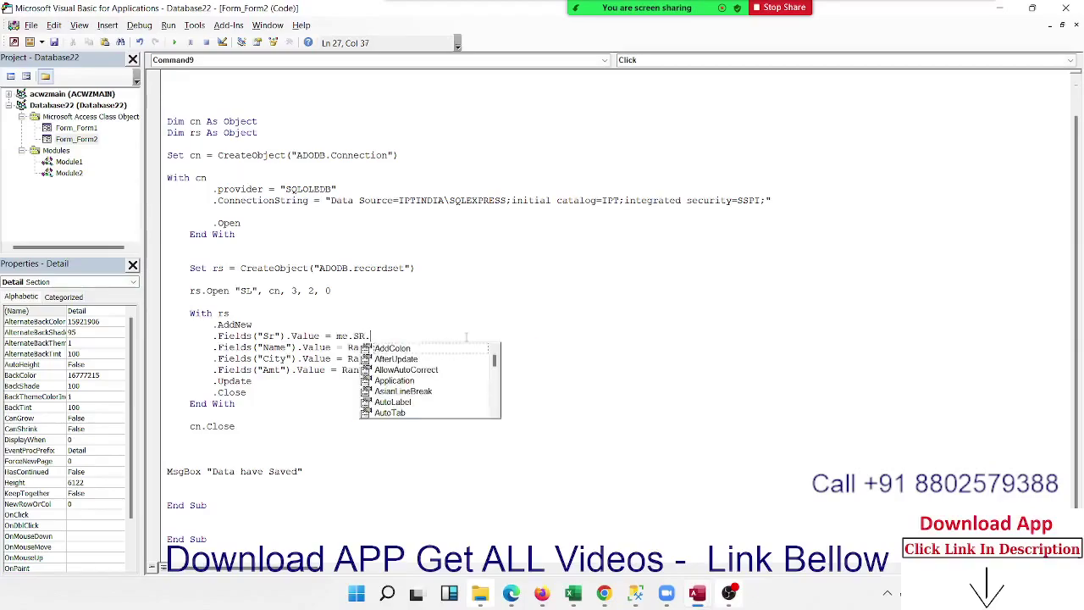
pyautogui.write('v')
pyautogui.press('Down')
pyautogui.press('Down')
pyautogui.press('Tab')
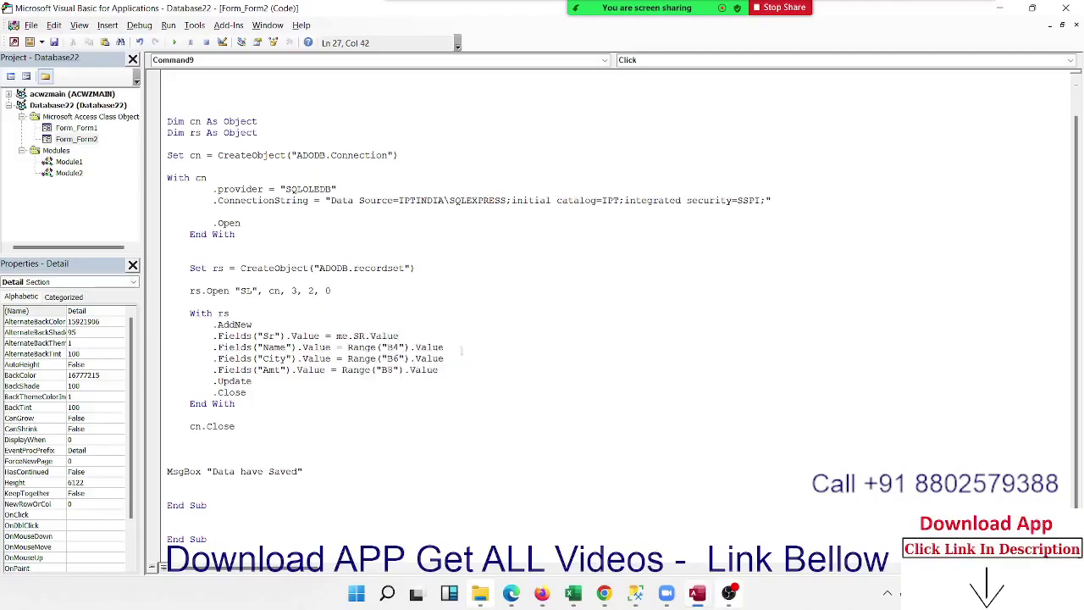
pyautogui.moveTo(348, 348)
pyautogui.mouseDown()
pyautogui.moveTo(465, 337)
pyautogui.moveTo(457, 351)
pyautogui.mouseUp()
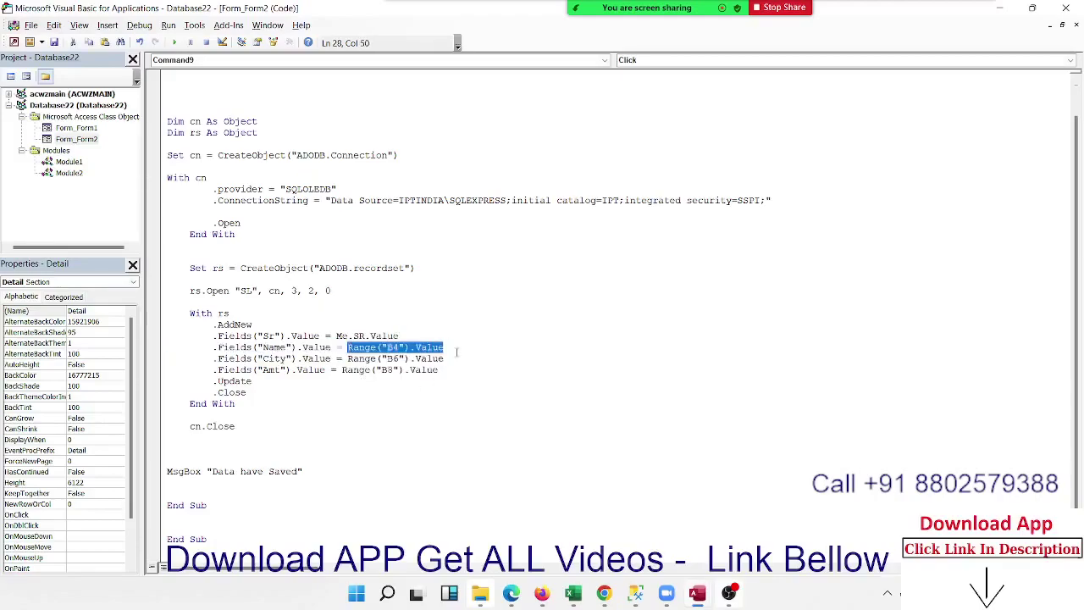
pyautogui.write('me.')
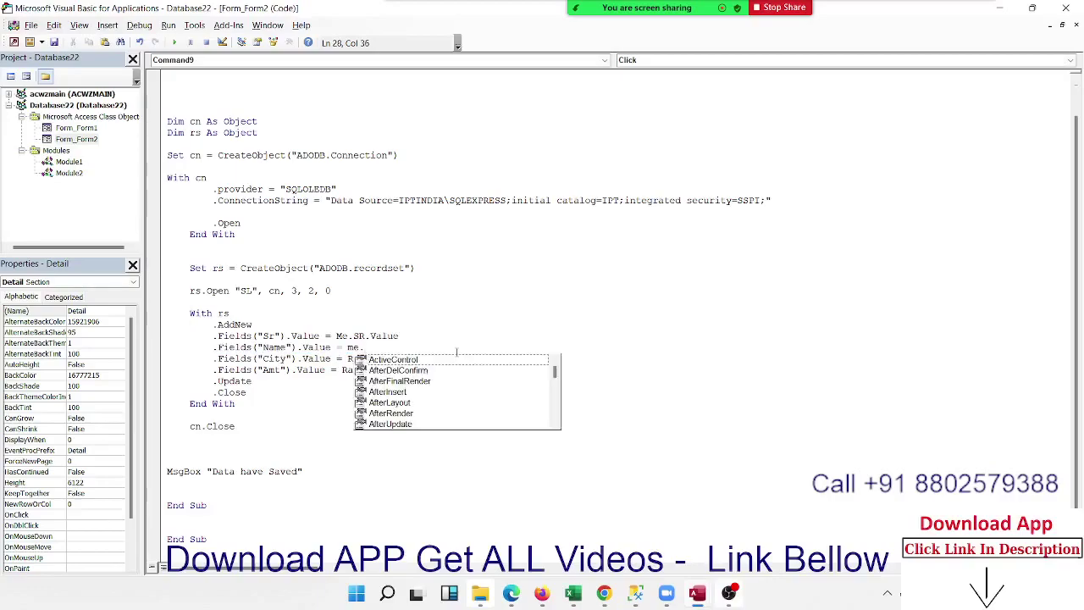
pyautogui.write('n')
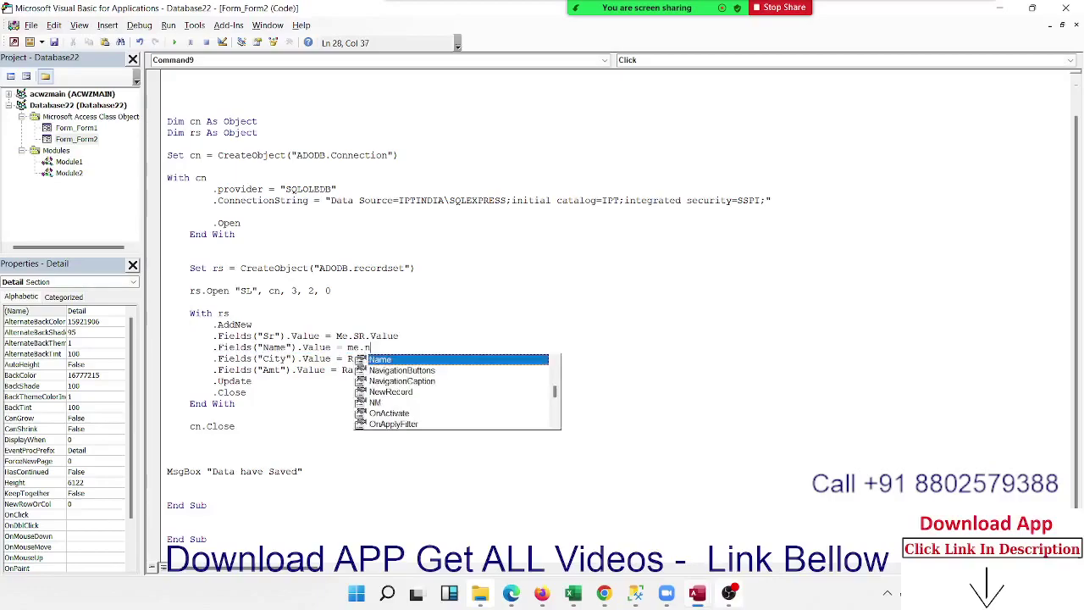
pyautogui.write('m.v')
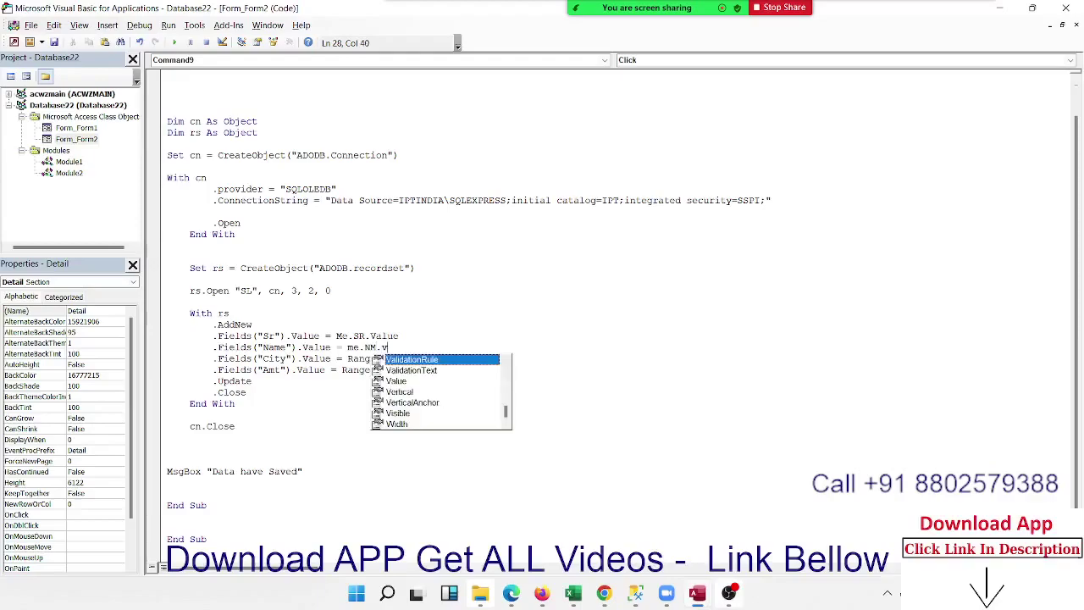
pyautogui.write('al')
pyautogui.press('Tab')
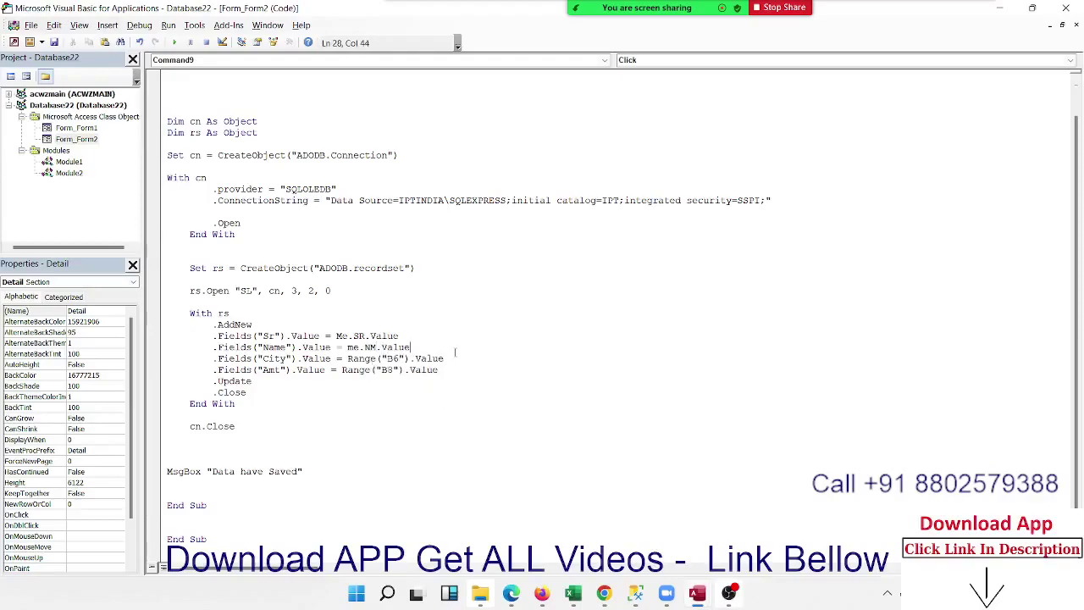
# Replace the City line's Range("B6").Value with Me.ct.Value
pyautogui.moveTo(344, 358); pyautogui.dragTo(458, 362)
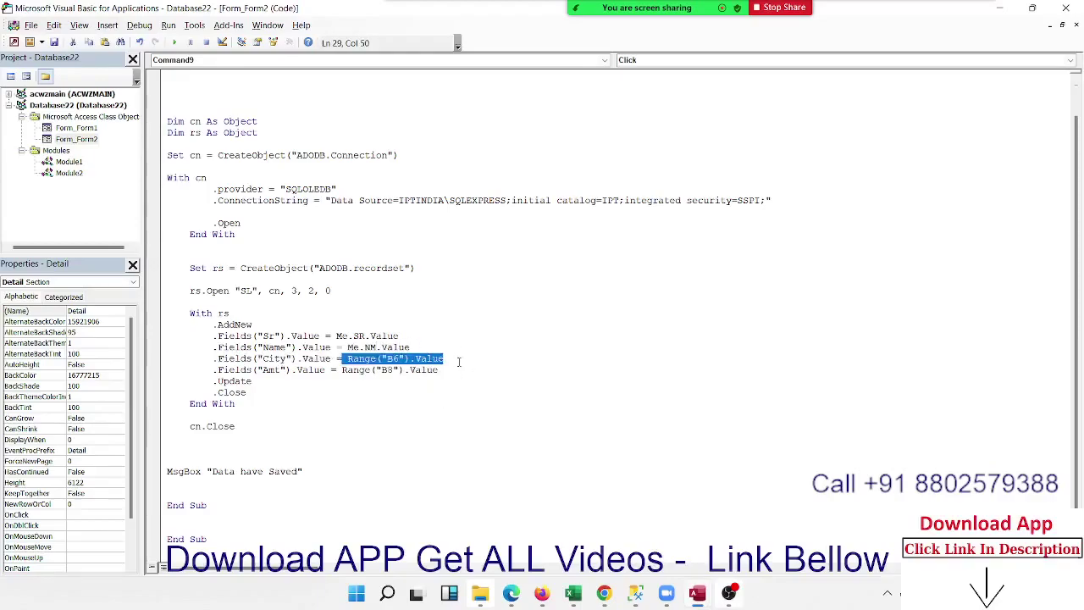
pyautogui.press('BackSpace')
pyautogui.write('me')
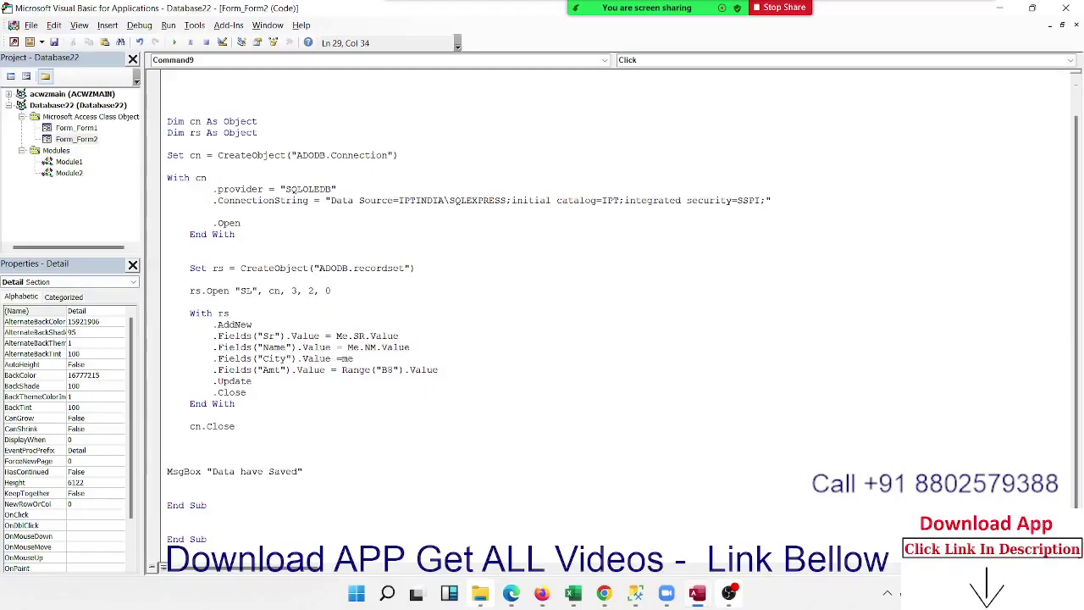
pyautogui.write('.c')
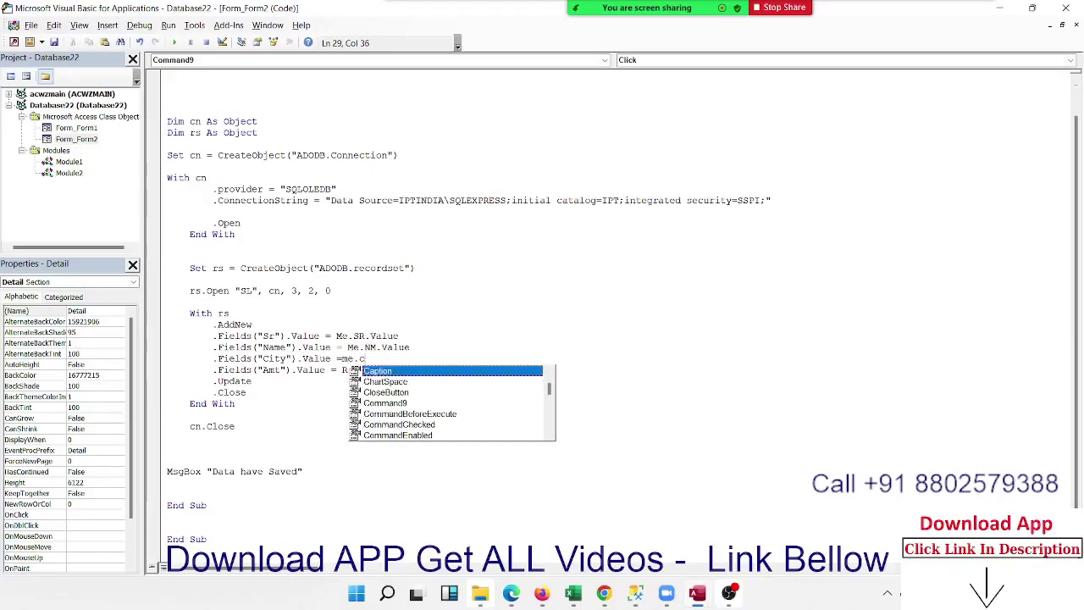
pyautogui.write('t')
pyautogui.press('Escape')
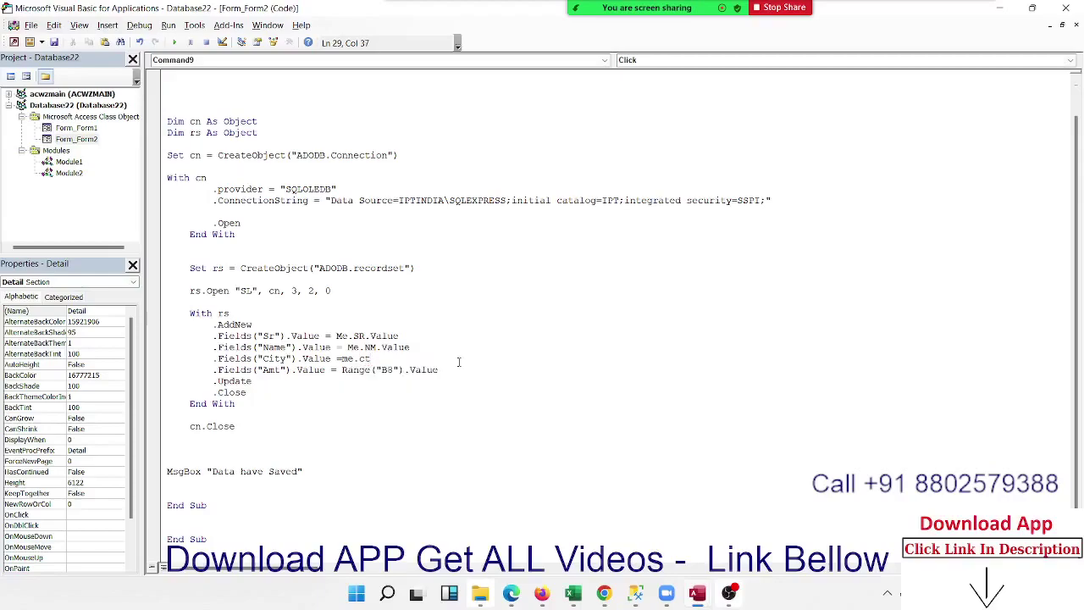
pyautogui.write('.v')
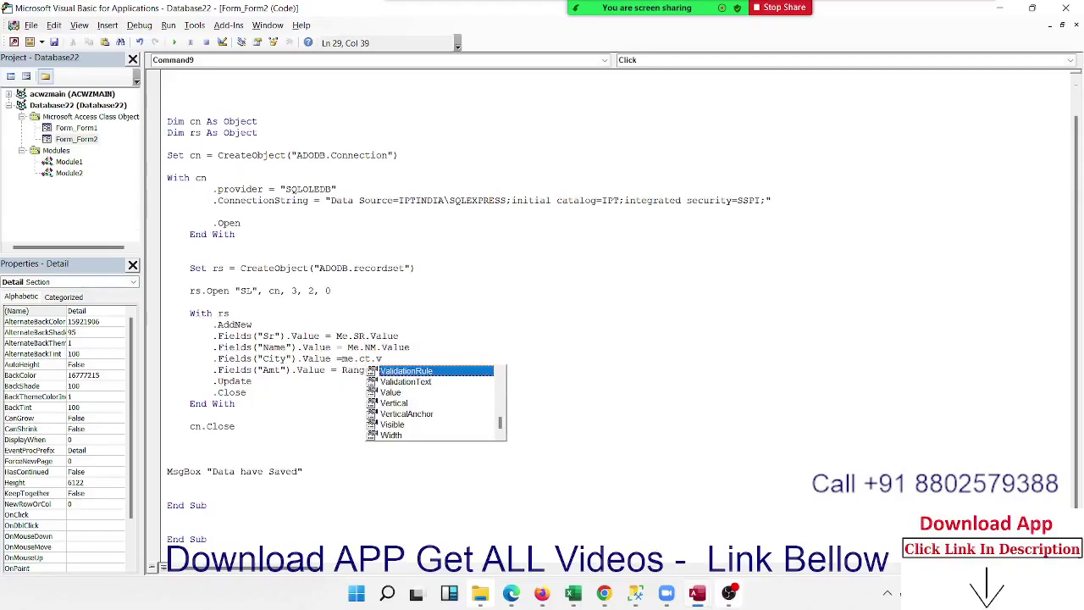
pyautogui.write('al')
pyautogui.press('Tab')
pyautogui.click(400, 386)
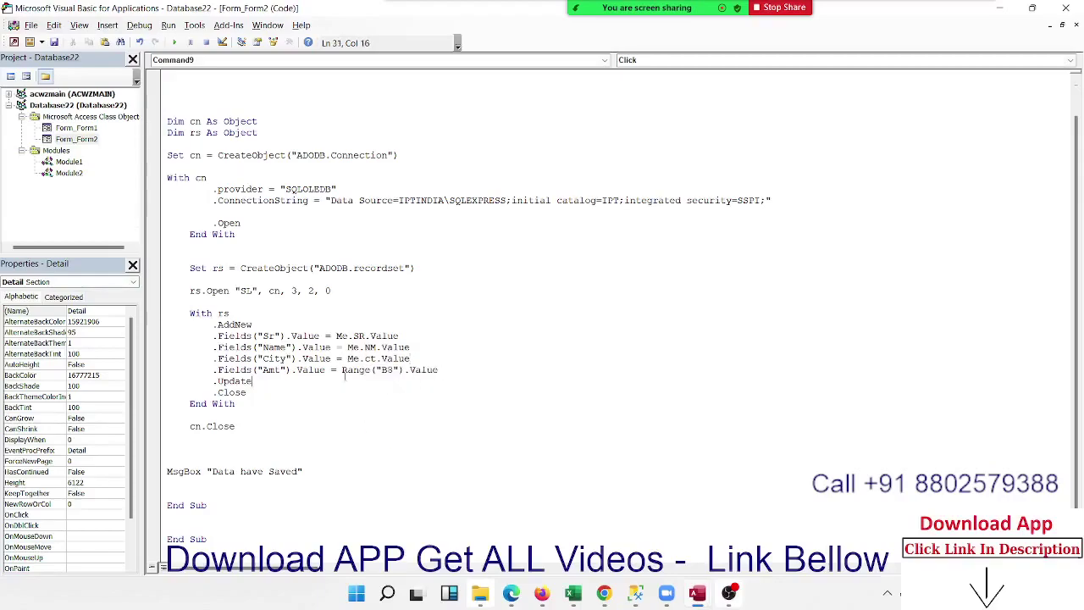
# Replace the Amt line's Range("B8").Value with Me.Amt.Value
pyautogui.moveTo(340, 370); pyautogui.dragTo(456, 370)
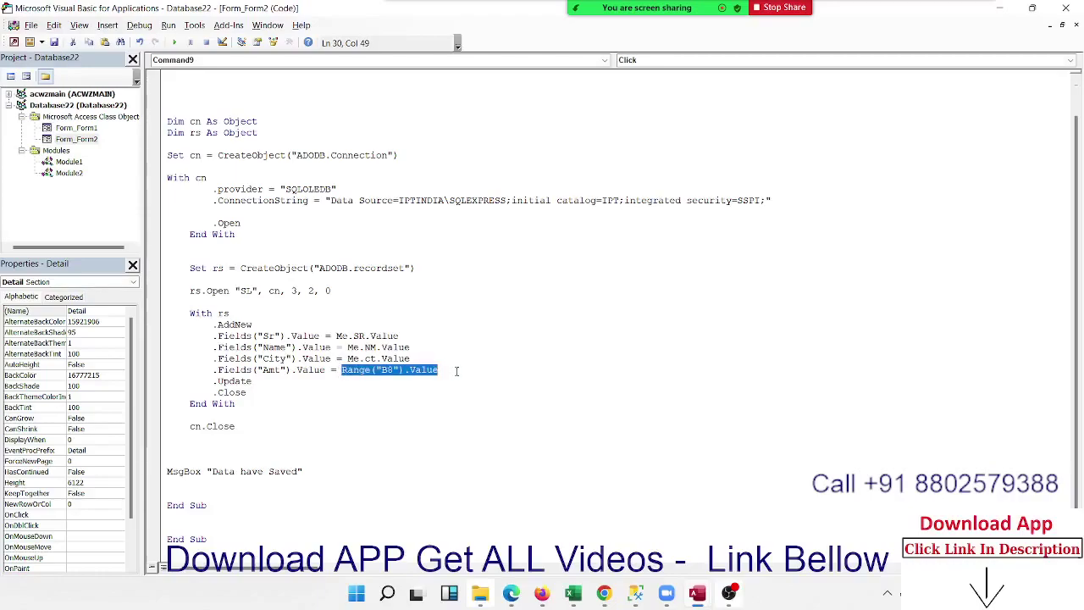
pyautogui.write('me.a')
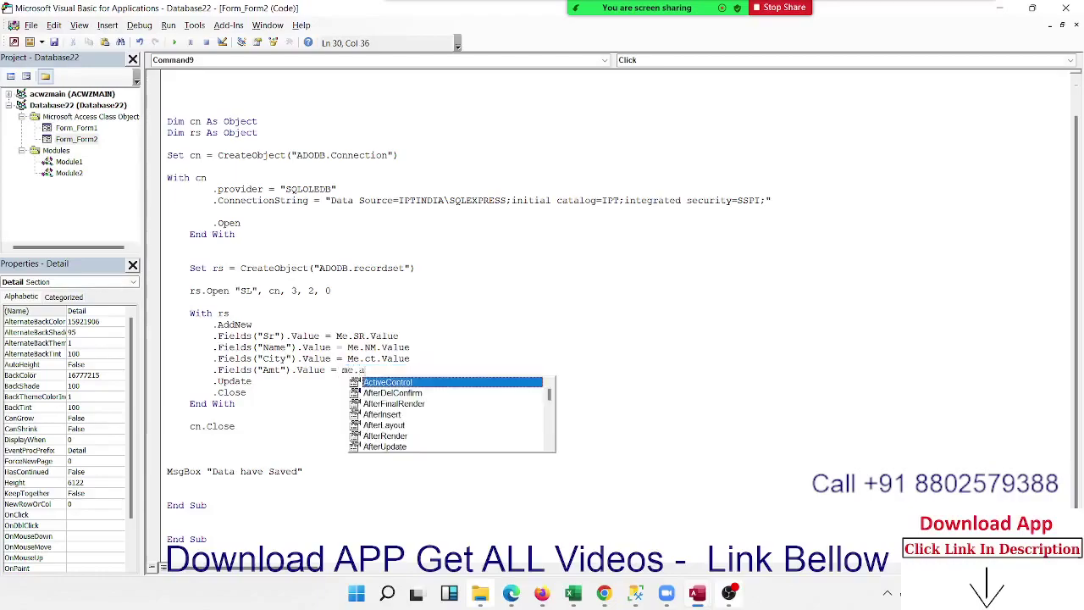
pyautogui.write('m')
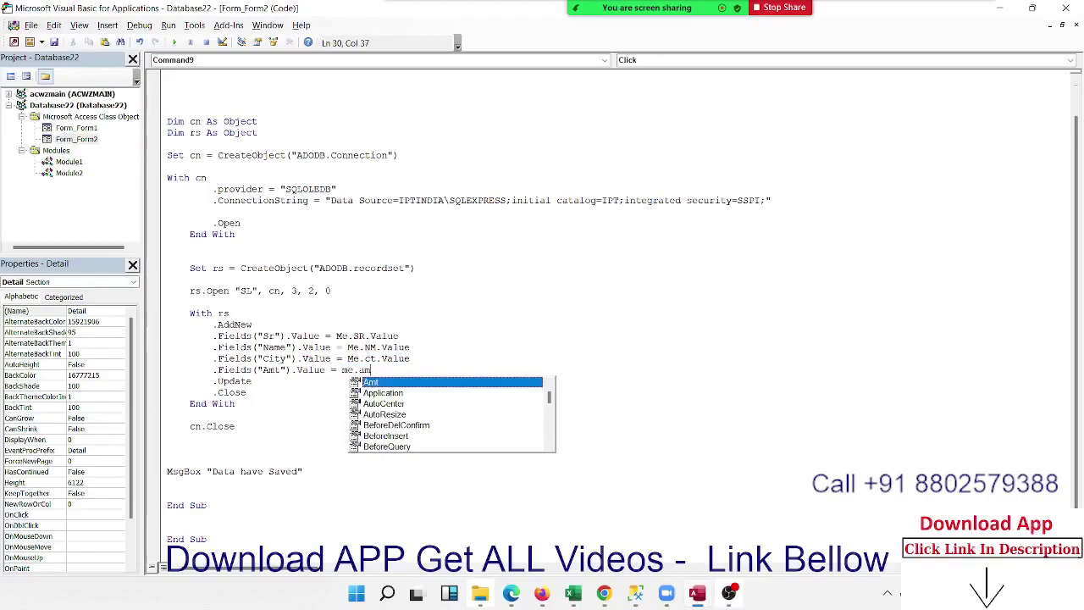
pyautogui.write('t')
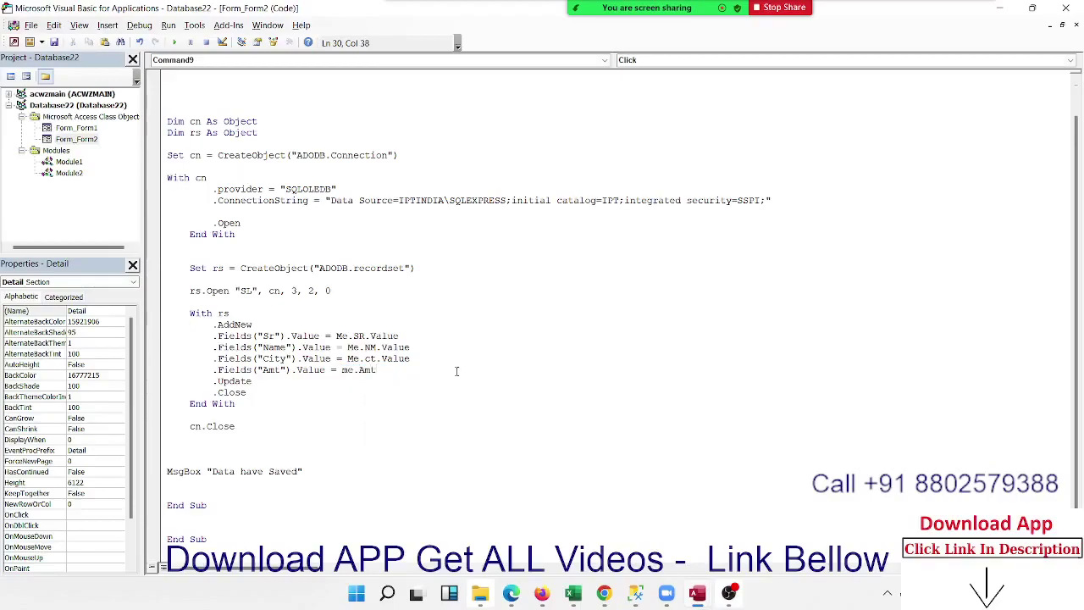
pyautogui.write('.v')
pyautogui.press('Down')
pyautogui.press('Down')
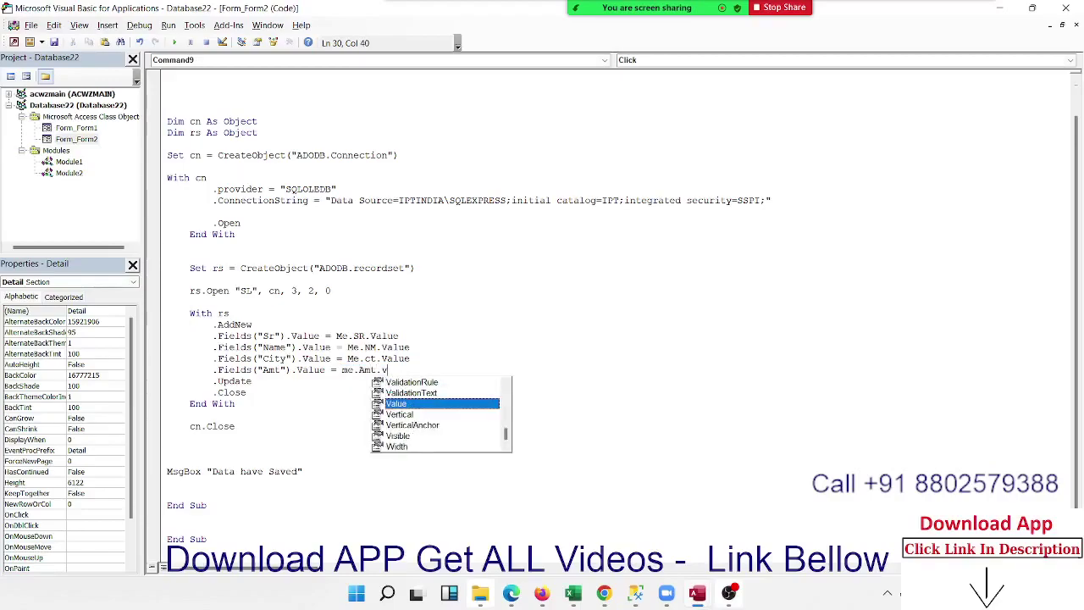
pyautogui.press('Tab')
pyautogui.click(321, 415)
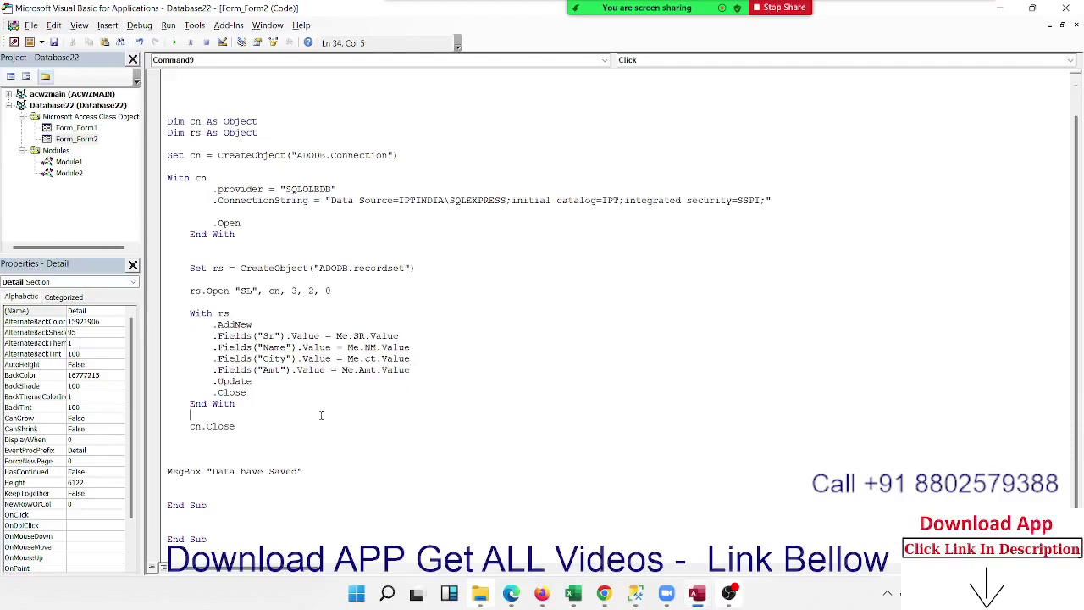
pyautogui.doubleClick(369, 347)
pyautogui.click(370, 369)
pyautogui.scroll(1, 247, 364)
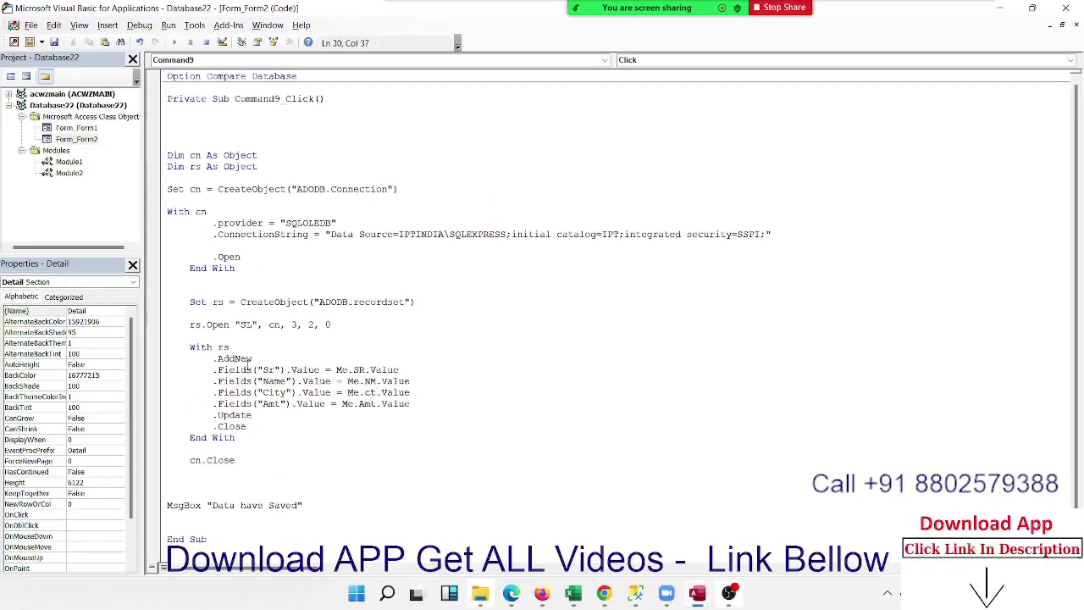
pyautogui.scroll(-1, 247, 364)
# Close Form2's design view, saving the form and module as 'Save Data SQL'
pyautogui.hotkey('alt', 'Tab')
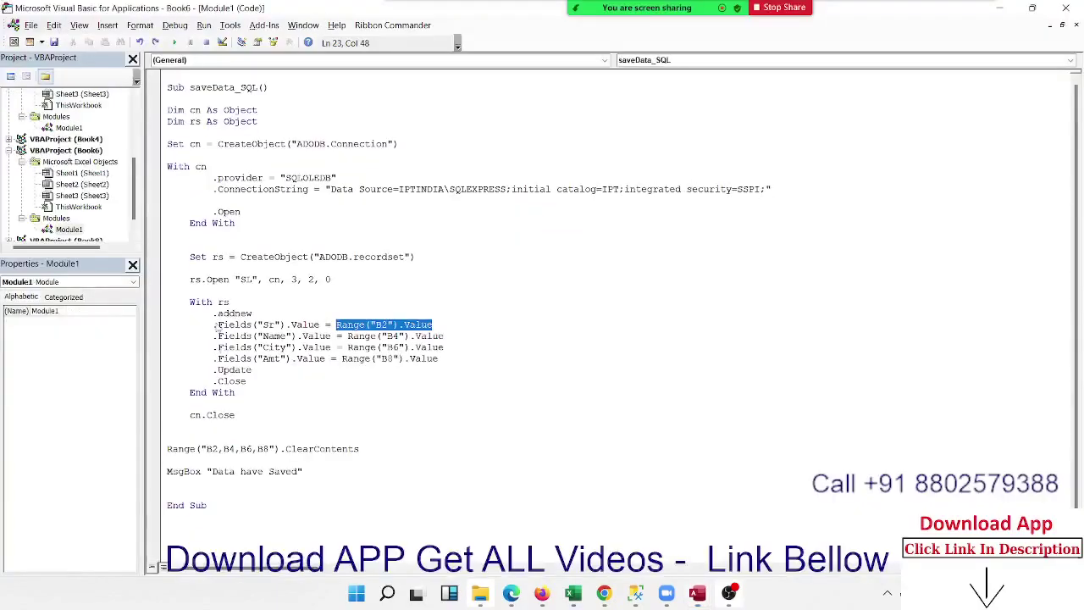
pyautogui.hotkey('alt', 'Tab')
pyautogui.hotkey('alt', 'Tab')
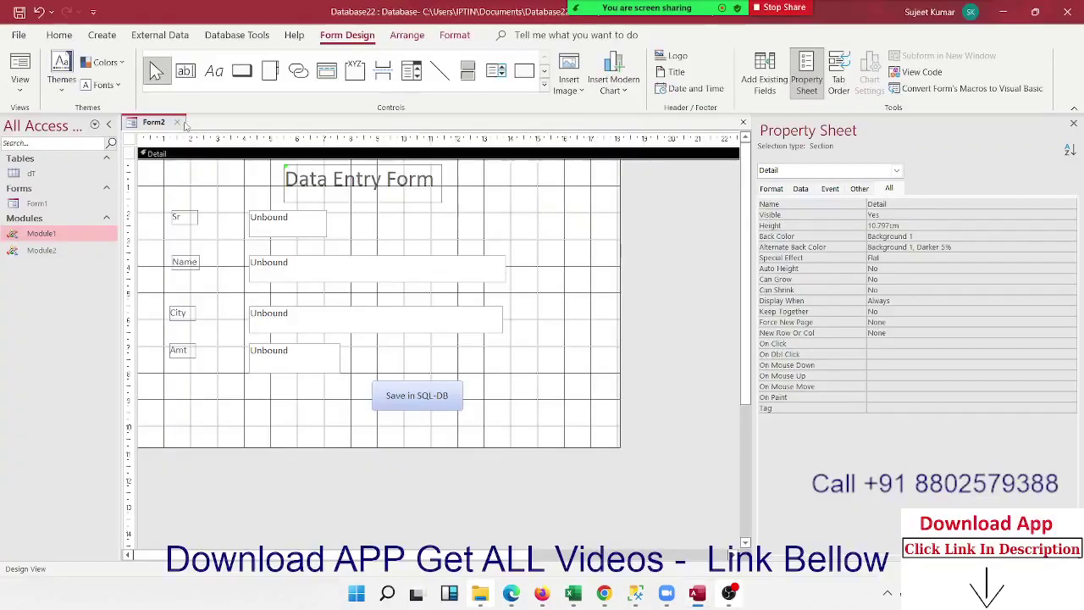
pyautogui.click(178, 121)
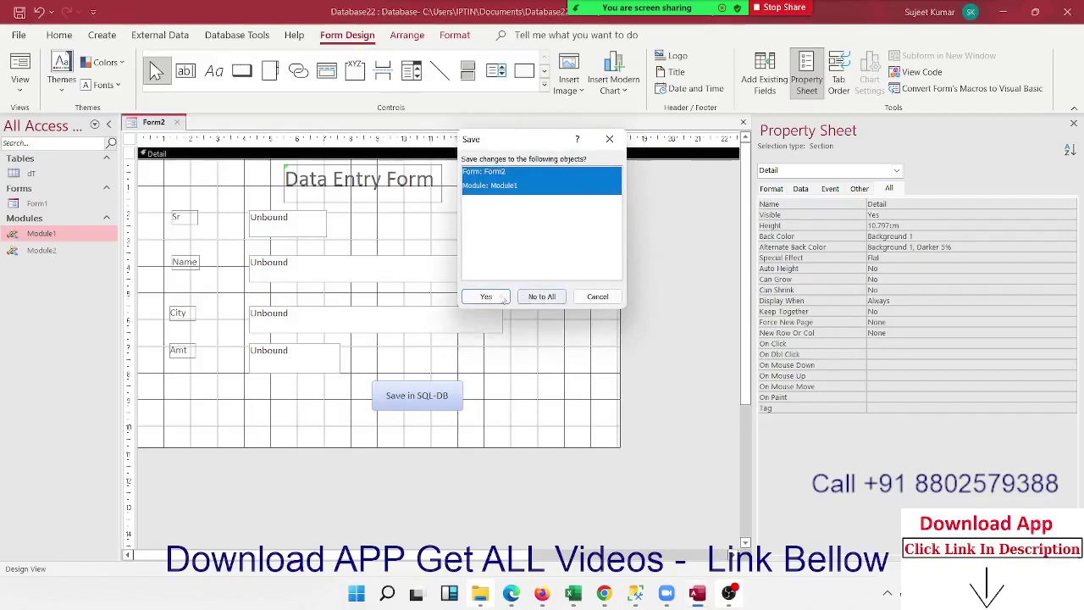
pyautogui.click(485, 296)
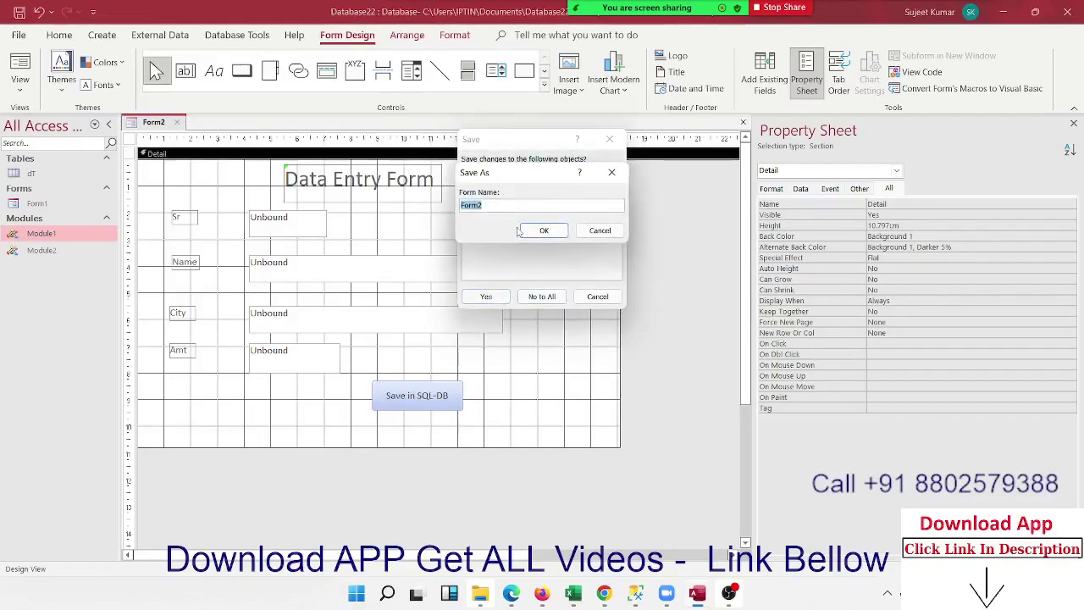
pyautogui.write('Save ')
pyautogui.write('Data ')
pyautogui.write('SQL')
pyautogui.click(524, 233)
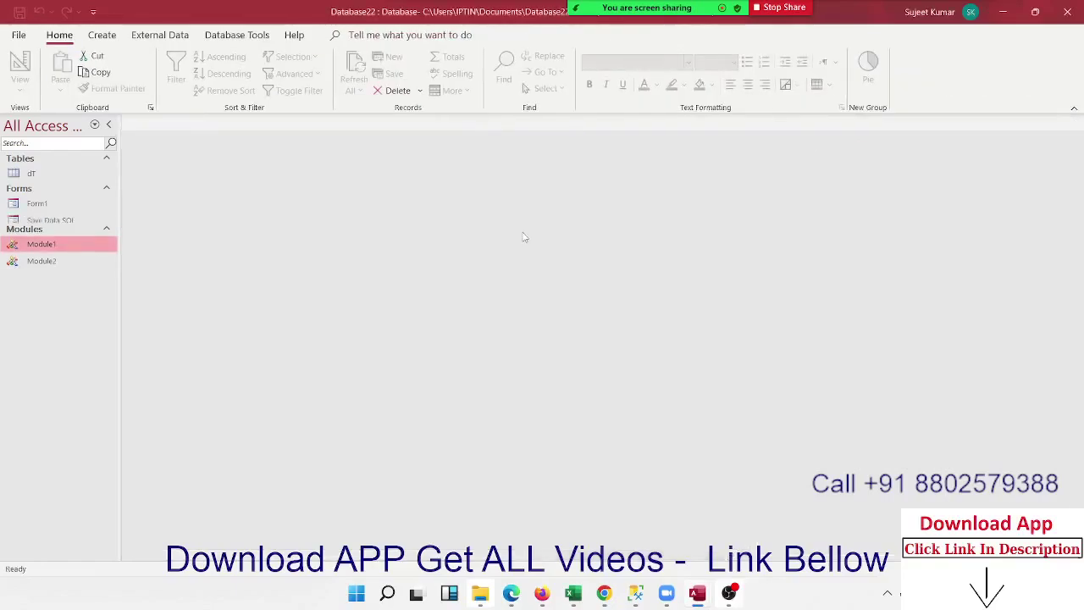
# Open Save Data SQL, enter Sr 8, a person's name, Delhi and 958, and click Save in SQL-DB
pyautogui.doubleClick(79, 222)
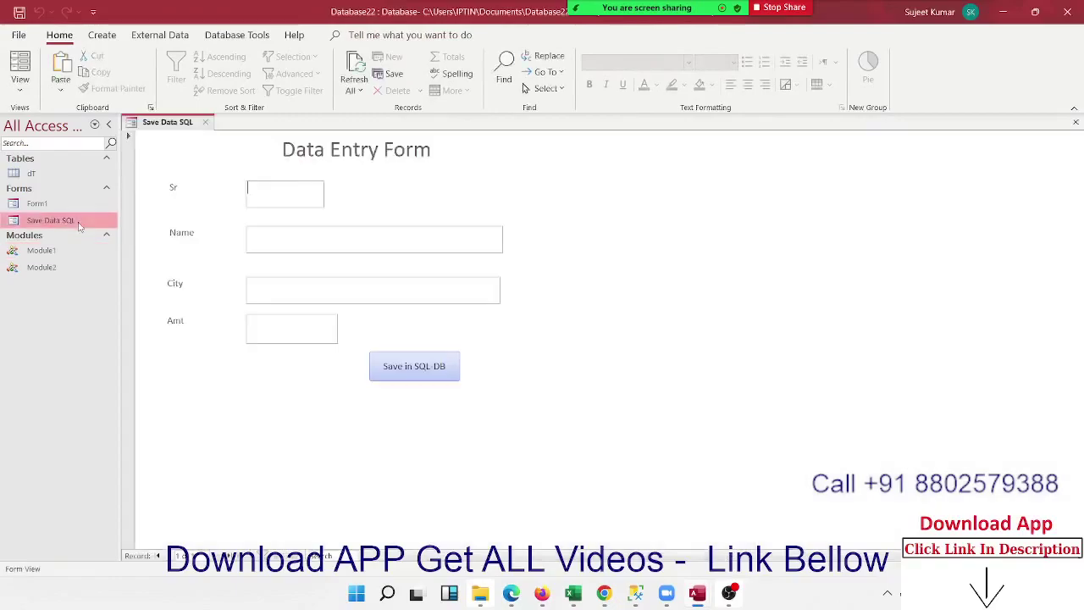
pyautogui.write('1')
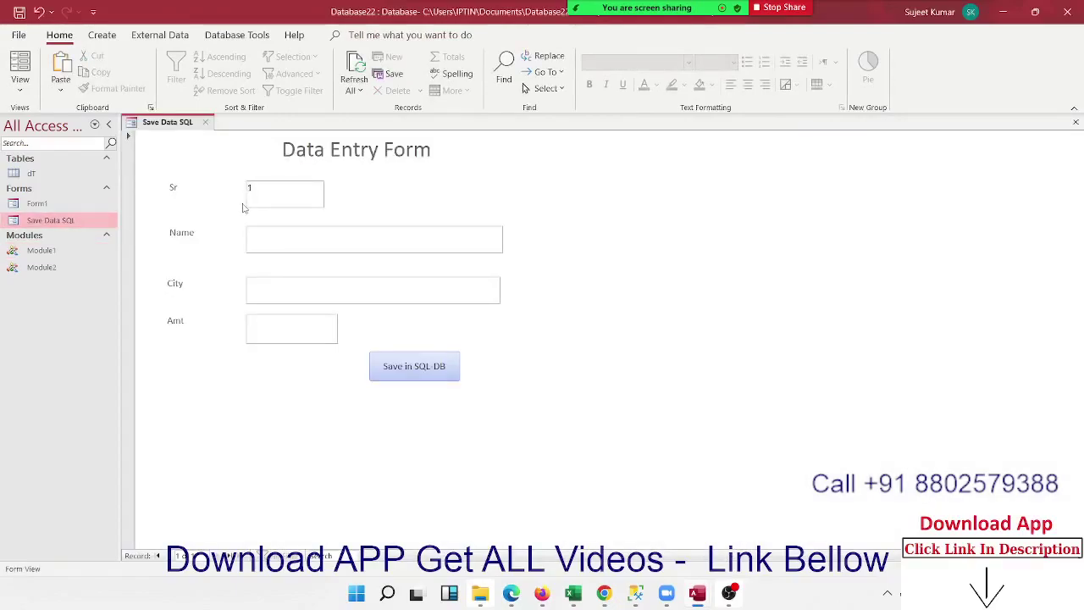
pyautogui.write('8')
pyautogui.press('Tab')
pyautogui.write('Saura')
pyautogui.press('Tab')
pyautogui.write('P')
pyautogui.press('BackSpace')
pyautogui.write('Delhi')
pyautogui.press('Tab')
pyautogui.write('95')
pyautogui.write('8')
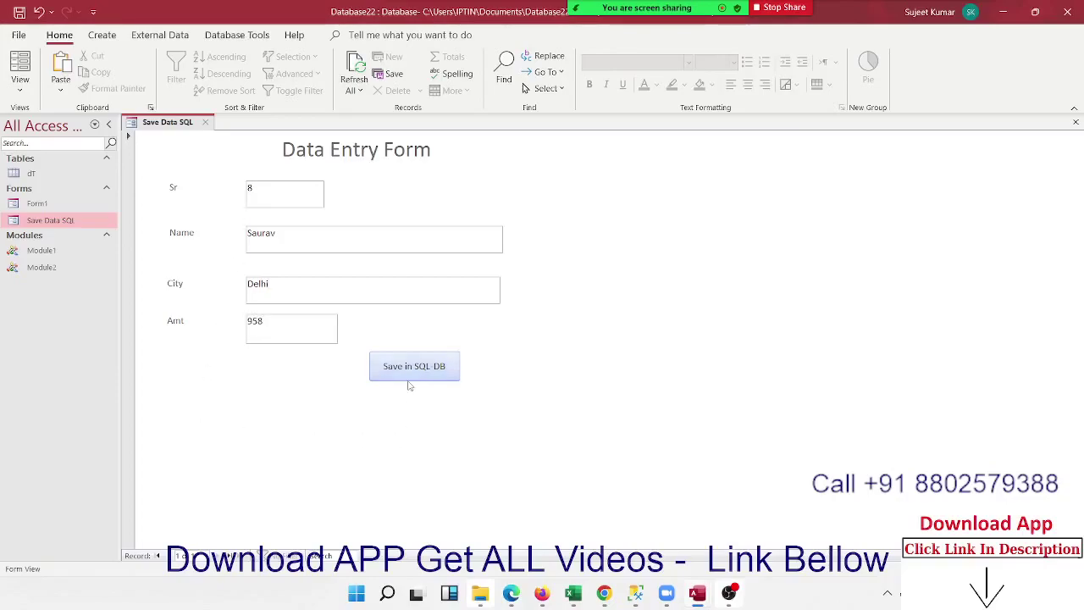
pyautogui.click(409, 372)
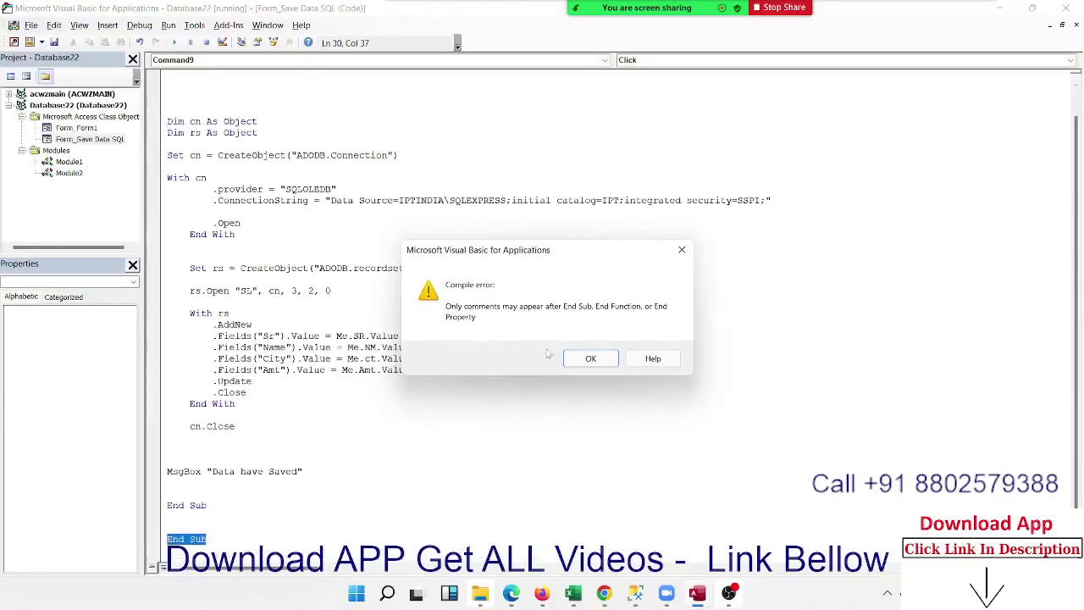
# Dismiss the compile error, reset the VBA code, and resubmit the record with Save in SQL-DB
pyautogui.click(588, 358)
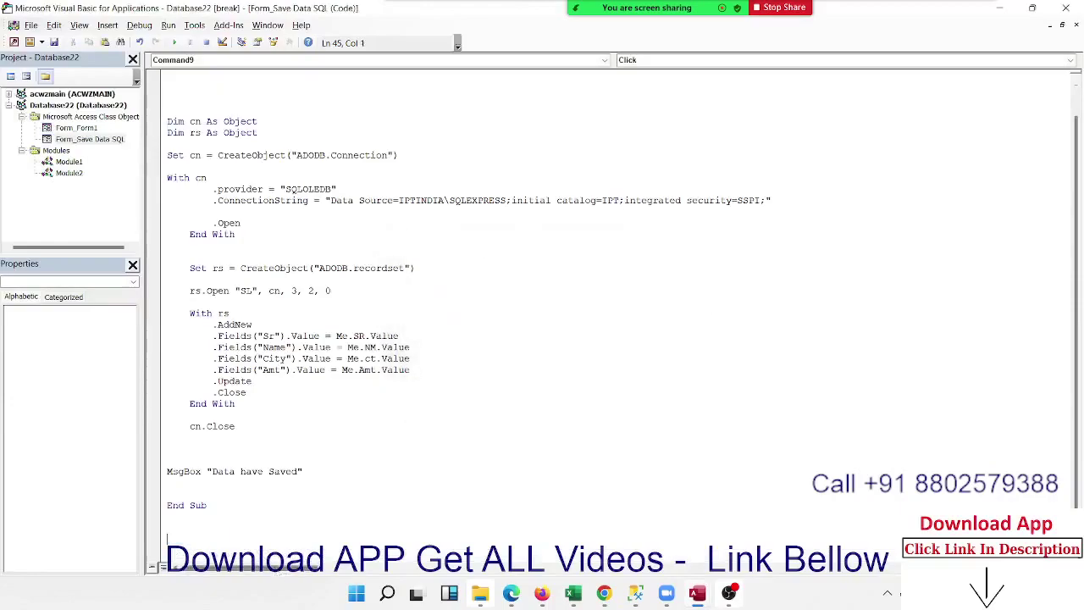
pyautogui.hotkey('alt', 'F11')
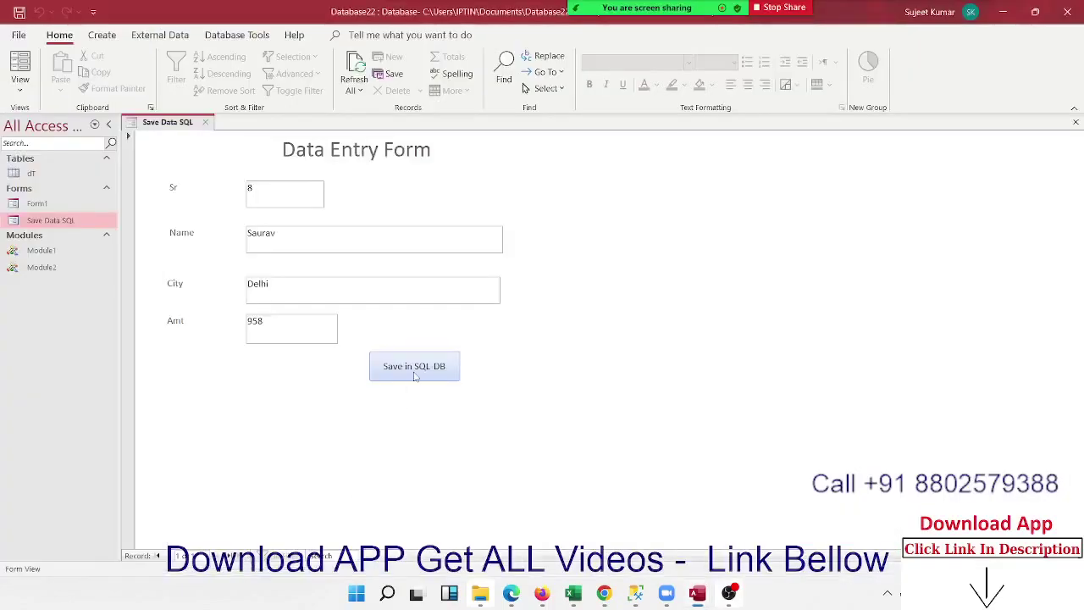
pyautogui.hotkey('alt', 'Tab')
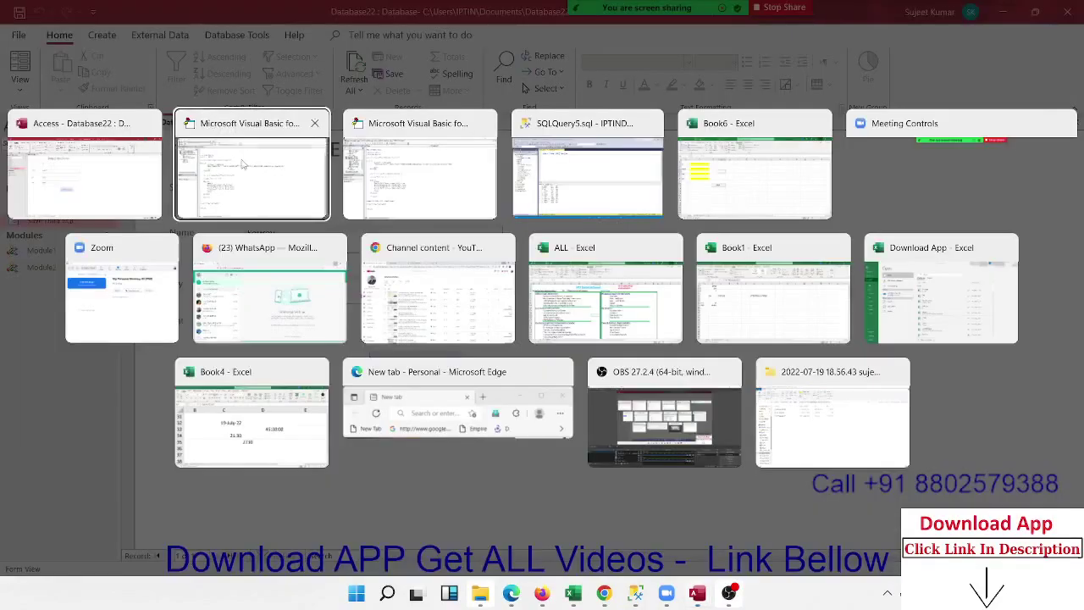
pyautogui.click(244, 146)
pyautogui.click(206, 42)
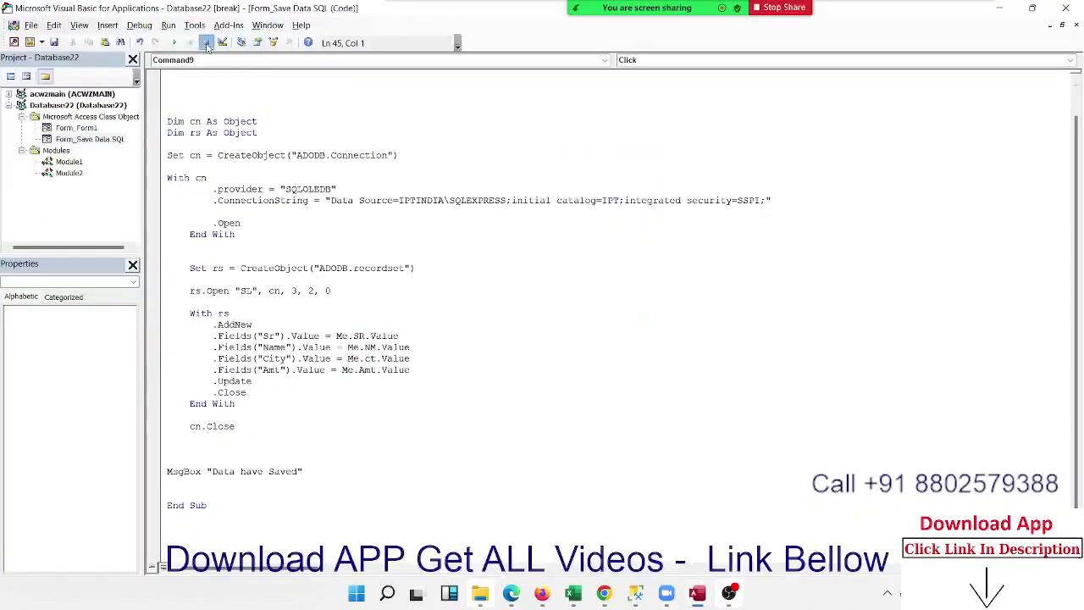
pyautogui.click(293, 230)
pyautogui.hotkey('alt', 'Tab')
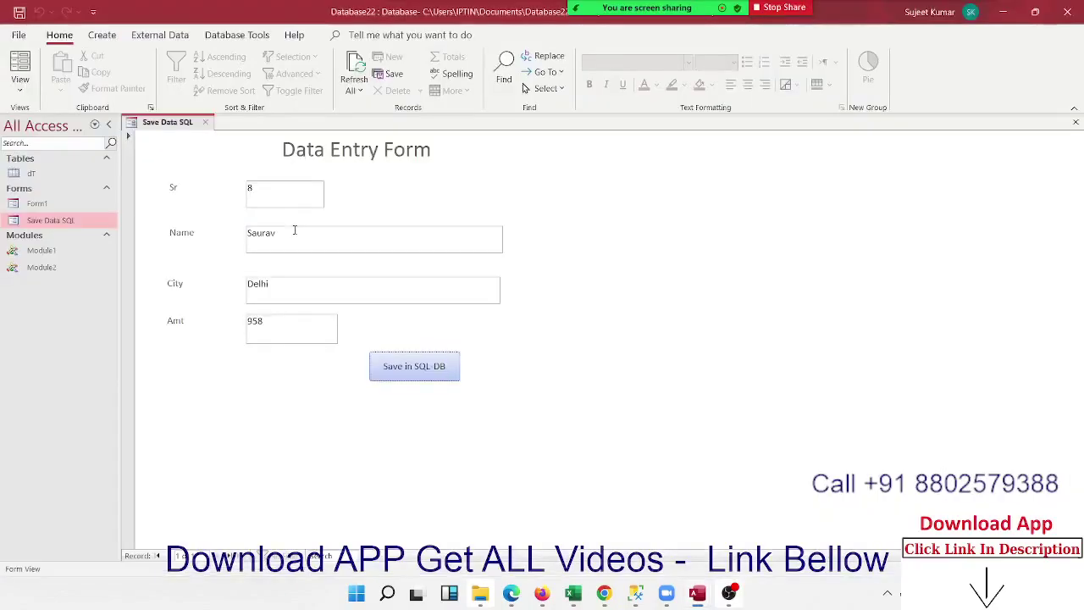
pyautogui.click(413, 376)
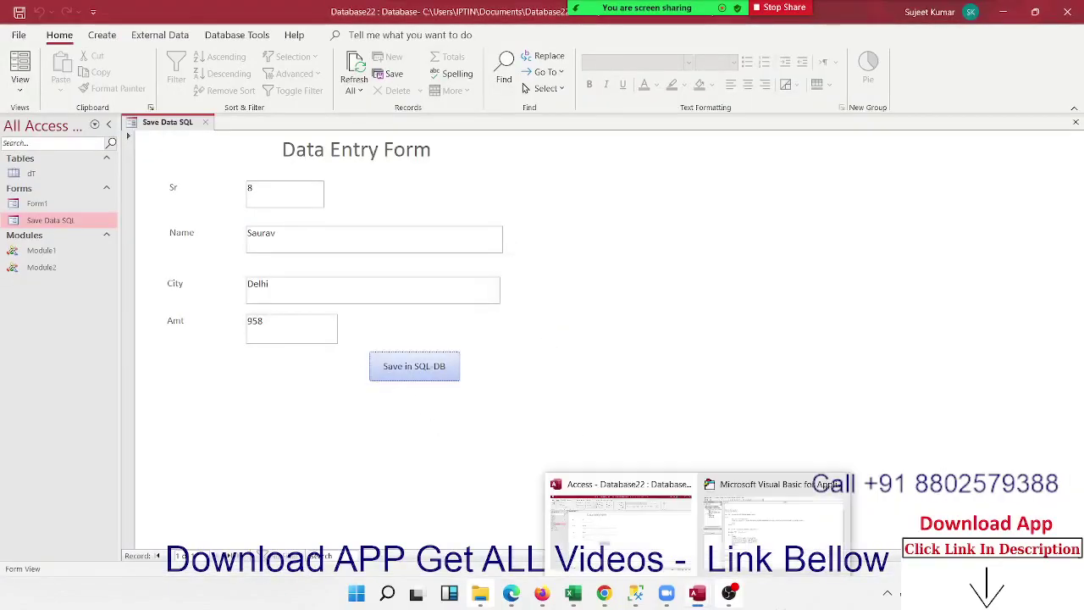
# Rerun select * from [IPT].[dbo].SL in SSMS to show the new Sr 8, Delhi, 958 row
pyautogui.click(635, 592)
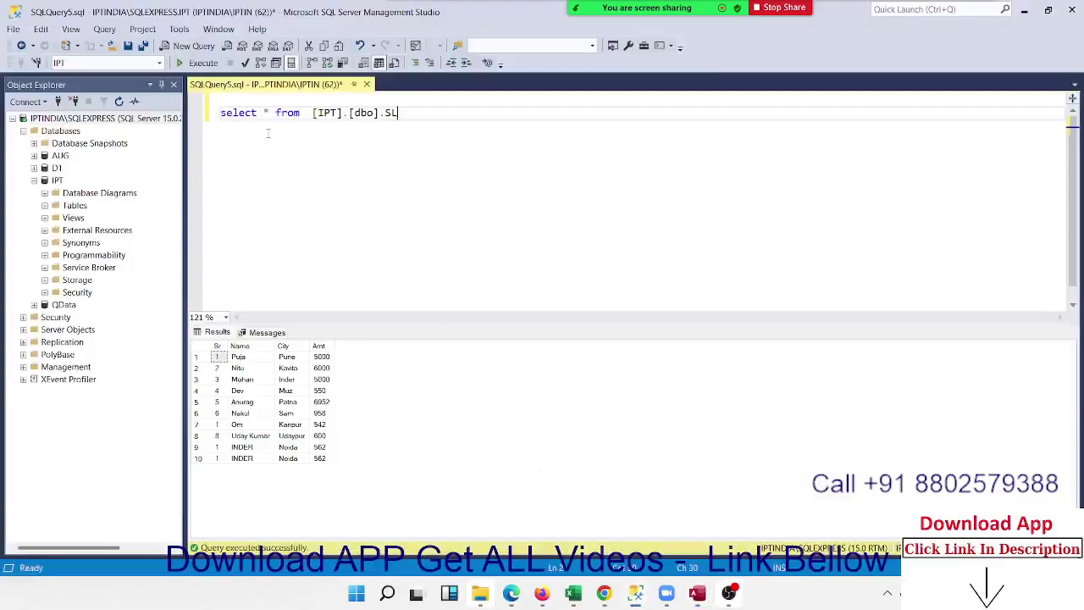
pyautogui.click(203, 63)
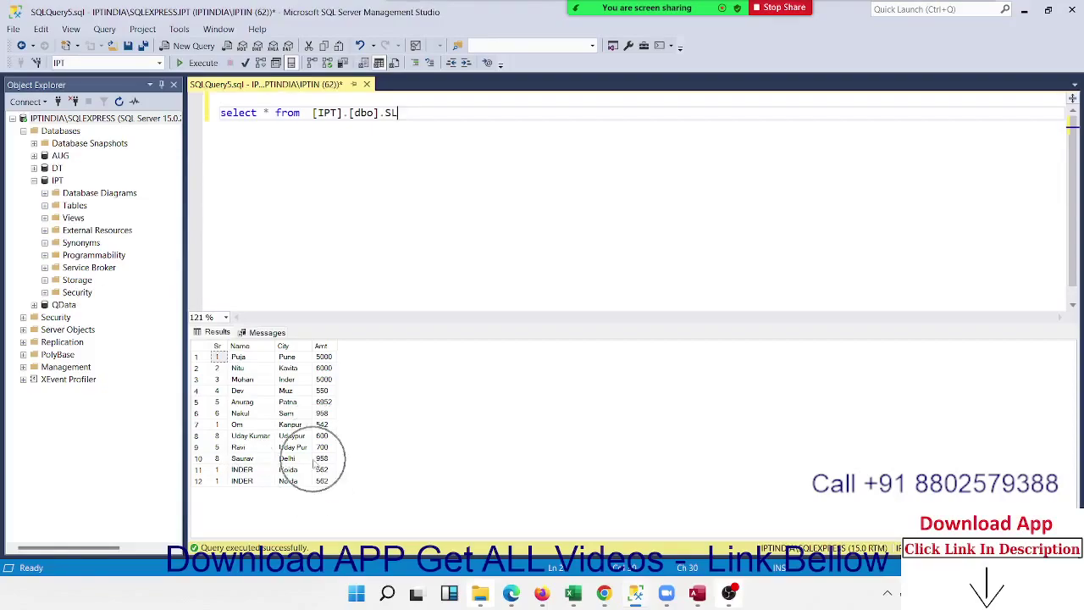
pyautogui.hotkey('alt', 'Tab')
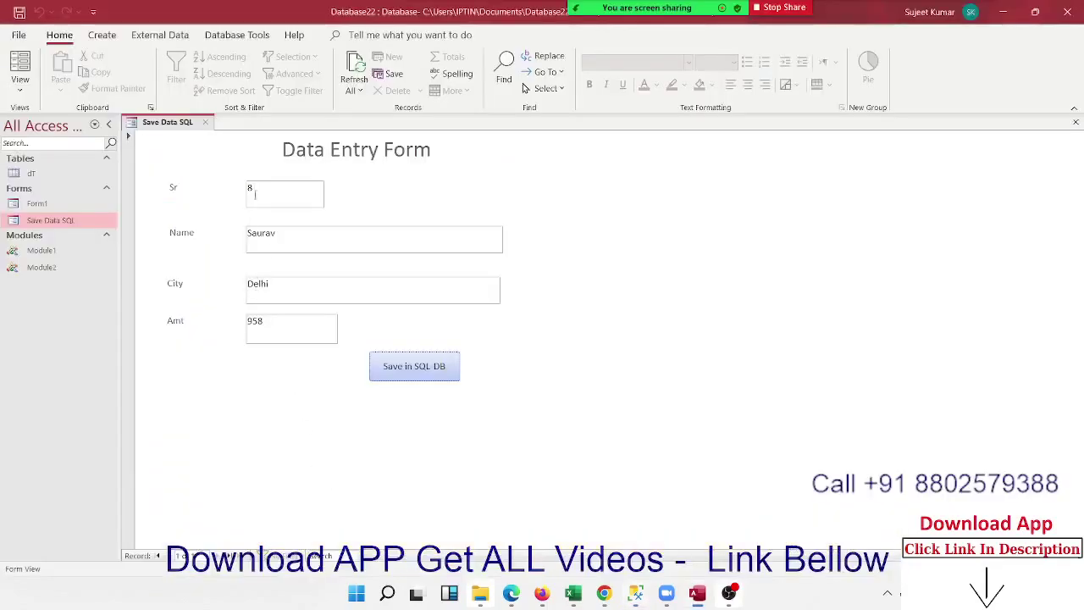
# Look over the VBA code, then go back to Access and press Win+D to show the desktop
pyautogui.hotkey('alt', 'Tab')
pyautogui.press('Tab')
pyautogui.press('Tab')
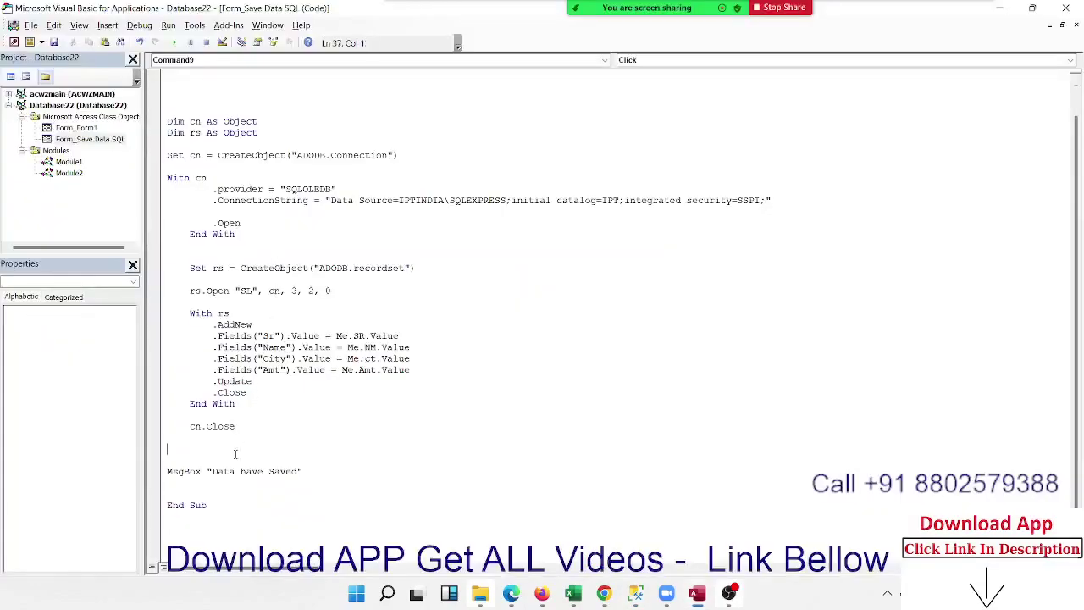
pyautogui.scroll(1, 236, 454)
pyautogui.scroll(-1, 237, 444)
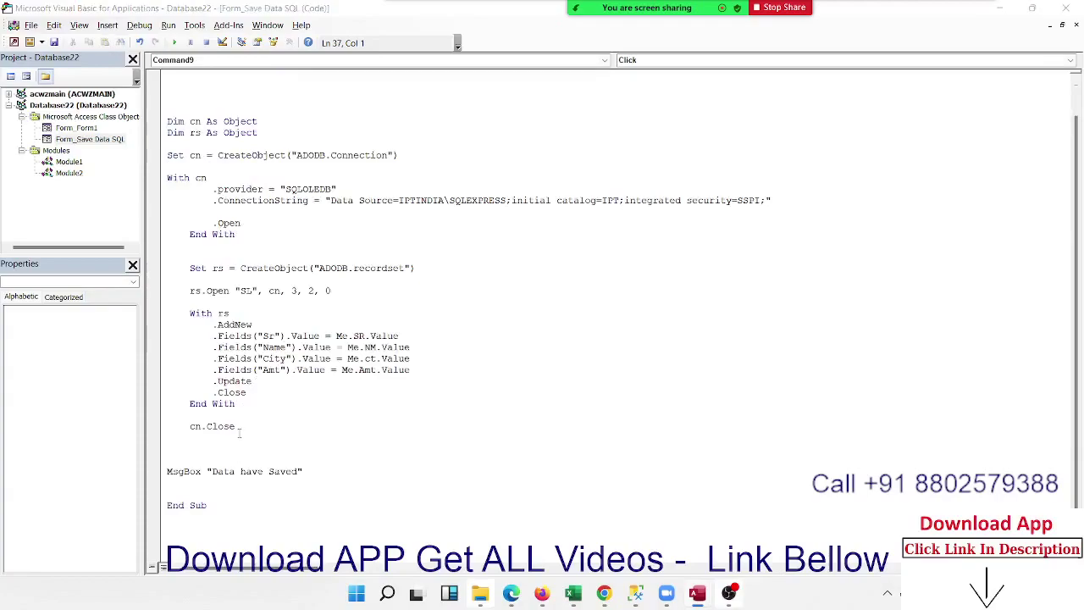
pyautogui.hotkey('alt', 'Tab')
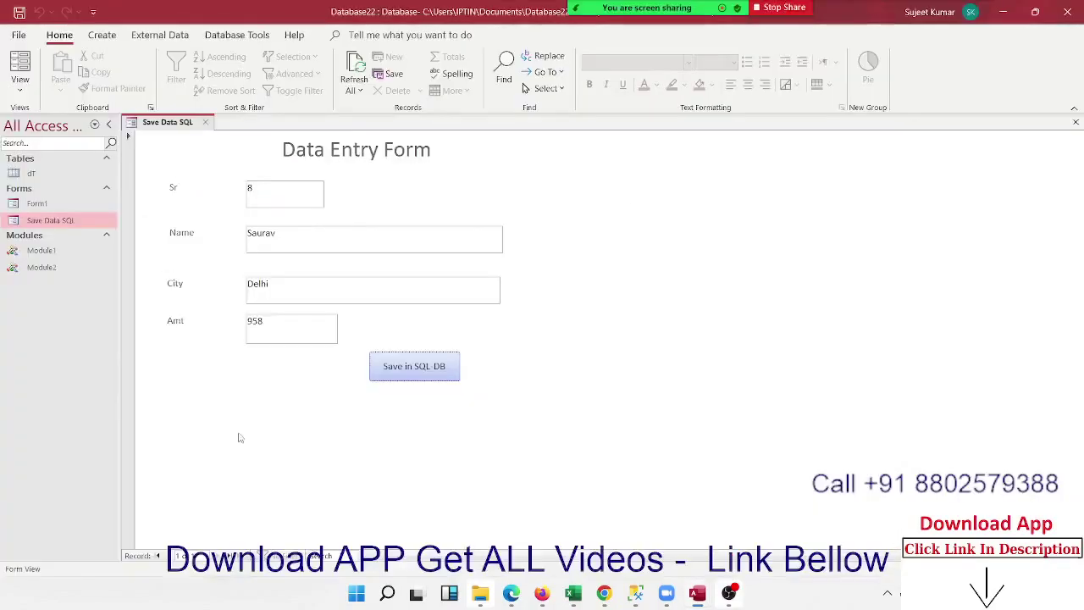
pyautogui.press('super+d')
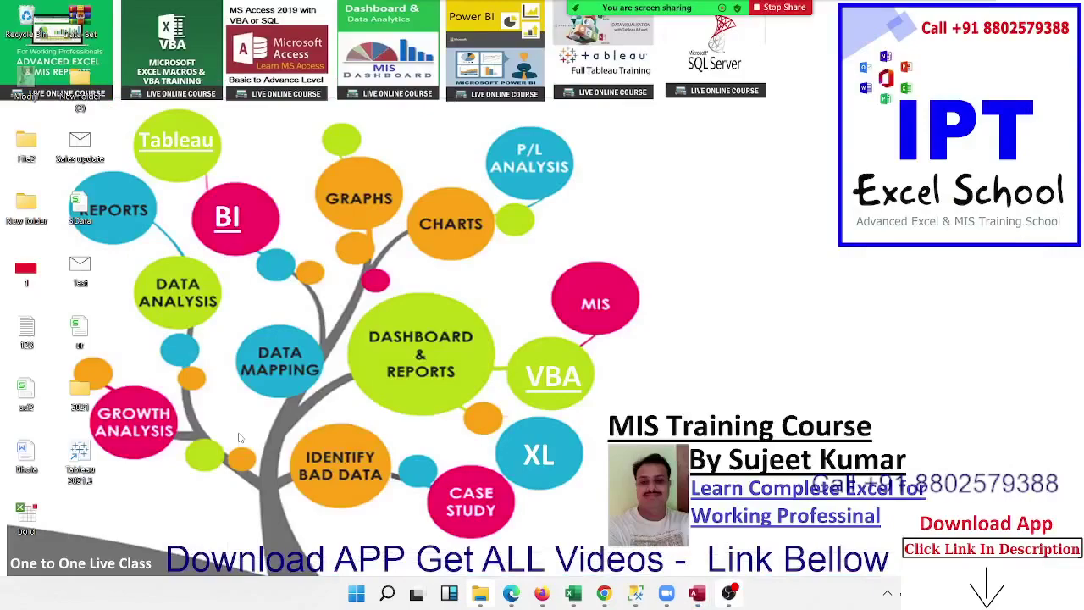